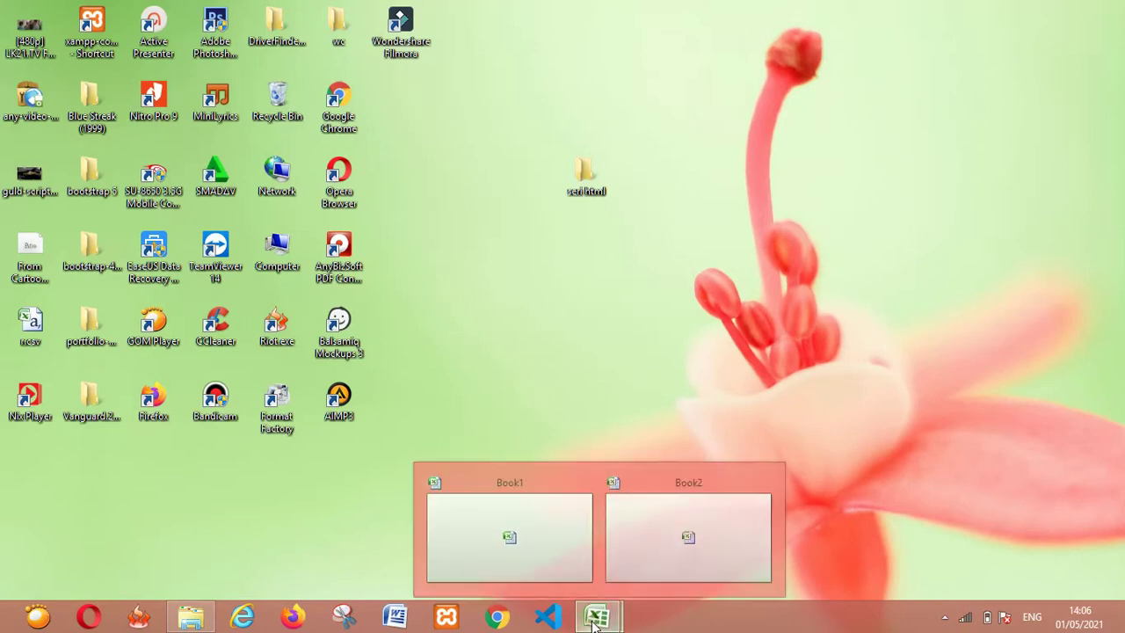
Review the finished Book1 attendance table and its address row, then switch to blank Book2
{"action": "left_click", "coordinate": [541, 567]}
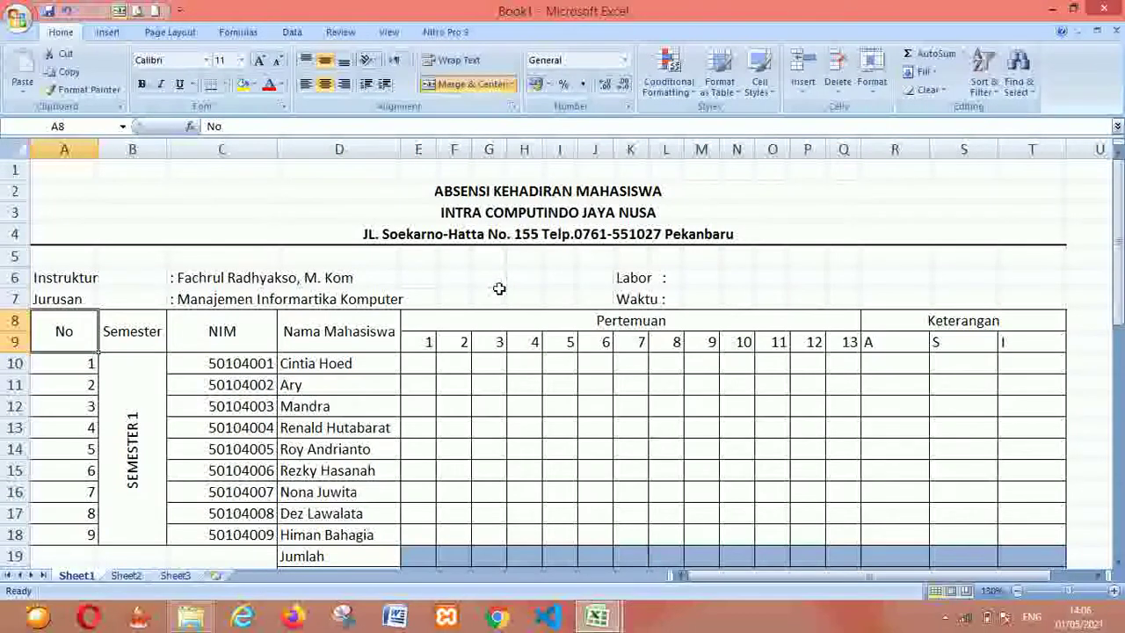
{"action": "left_click", "coordinate": [171, 237]}
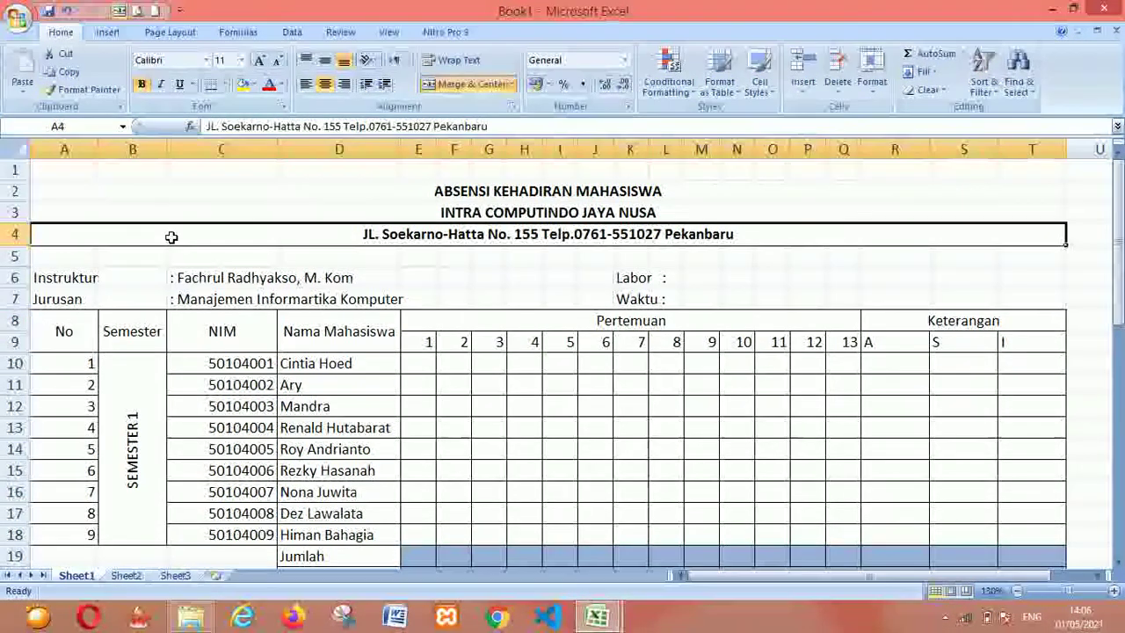
{"action": "mouse_move", "coordinate": [1120, 235]}
{"action": "left_mouse_down"}
{"action": "mouse_move", "coordinate": [1120, 431]}
{"action": "mouse_move", "coordinate": [1120, 243]}
{"action": "left_mouse_up"}
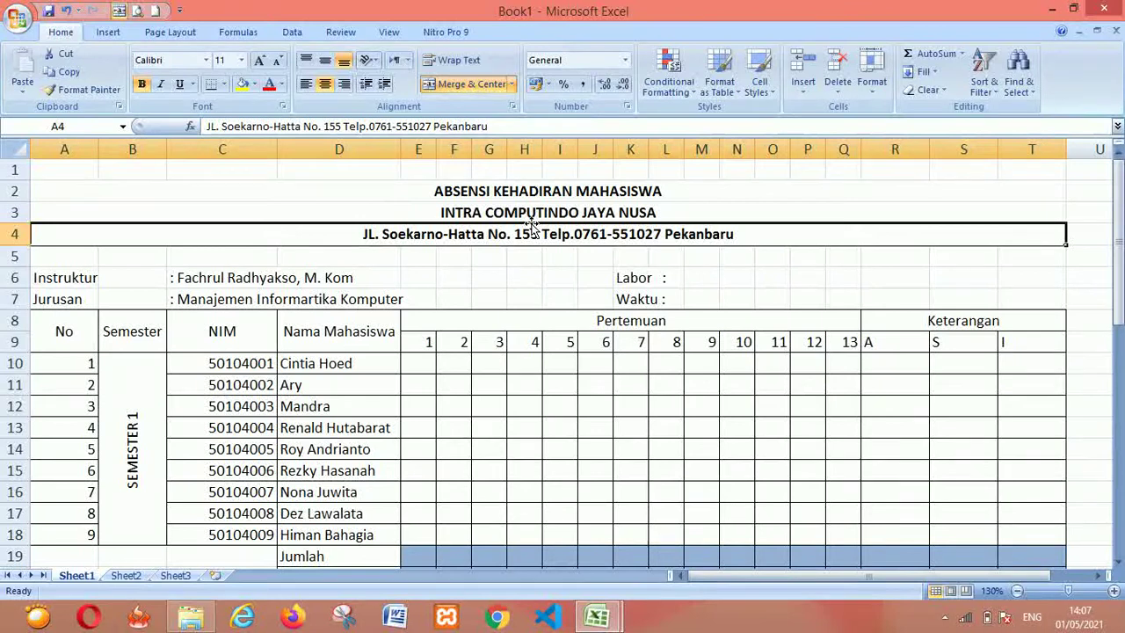
{"action": "key", "text": "alt+Tab"}
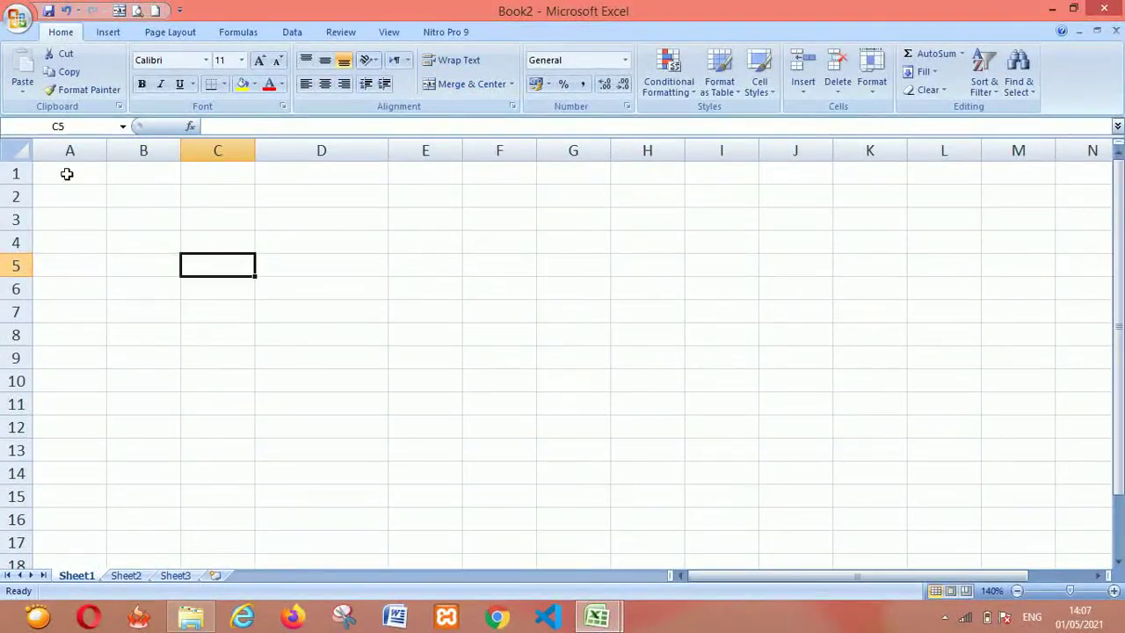
Enter the title ABSENSI KEHADIRAN MAHASISWA in cell A1, checking it against Book1
{"action": "left_click", "coordinate": [67, 173]}
{"action": "key", "text": "alt+Tab"}
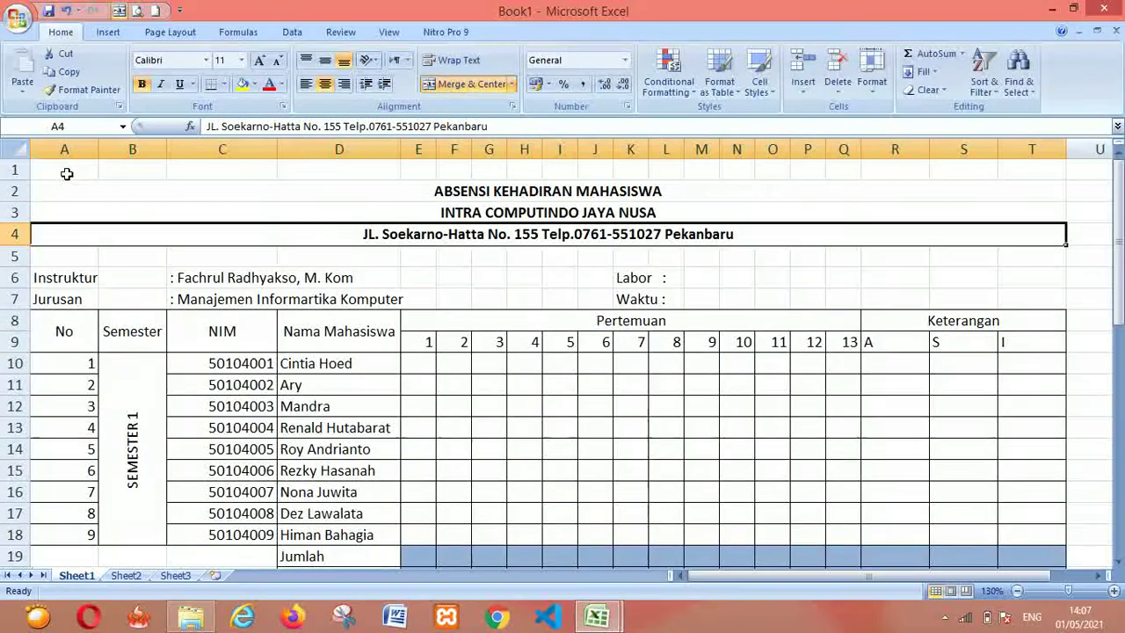
{"action": "key", "text": "alt+Tab"}
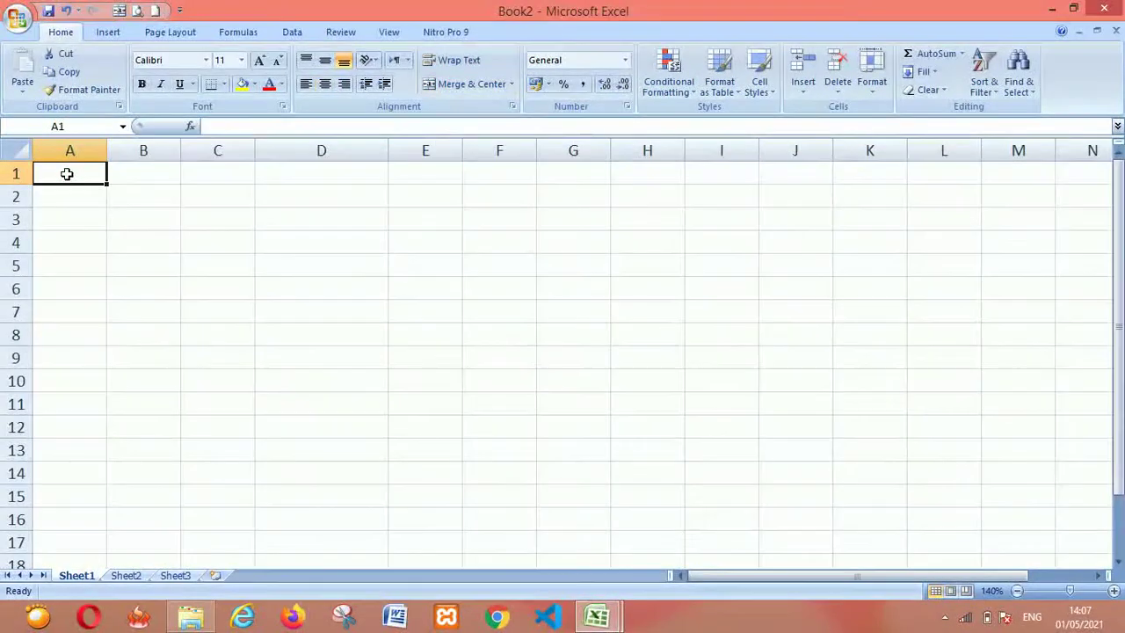
{"action": "type", "text": "ABSE"}
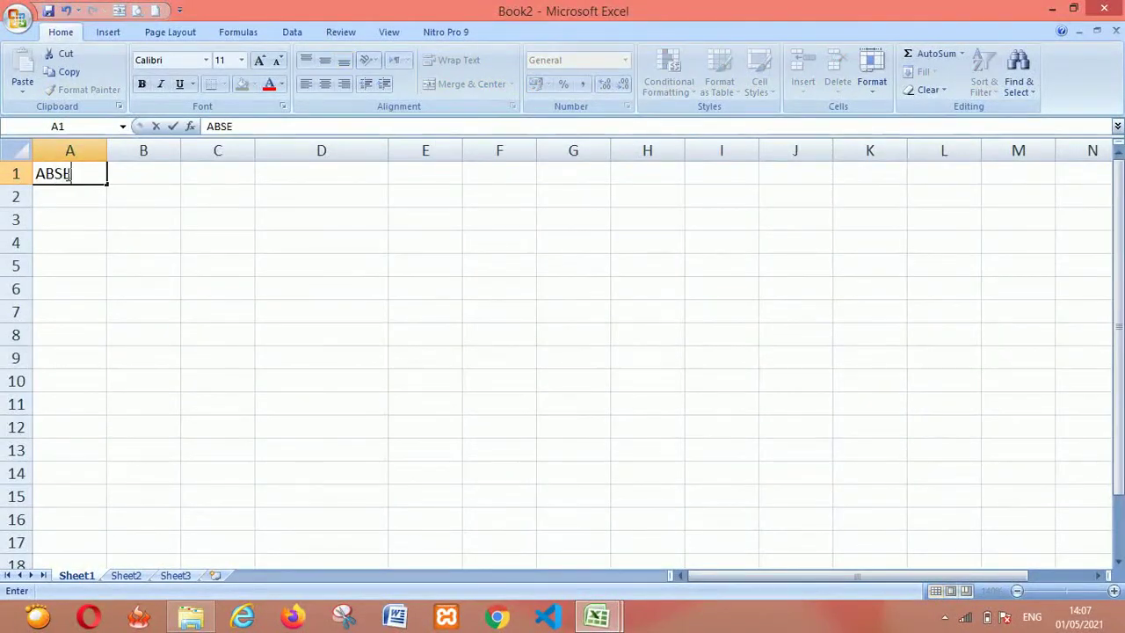
{"action": "type", "text": "NSI KE"}
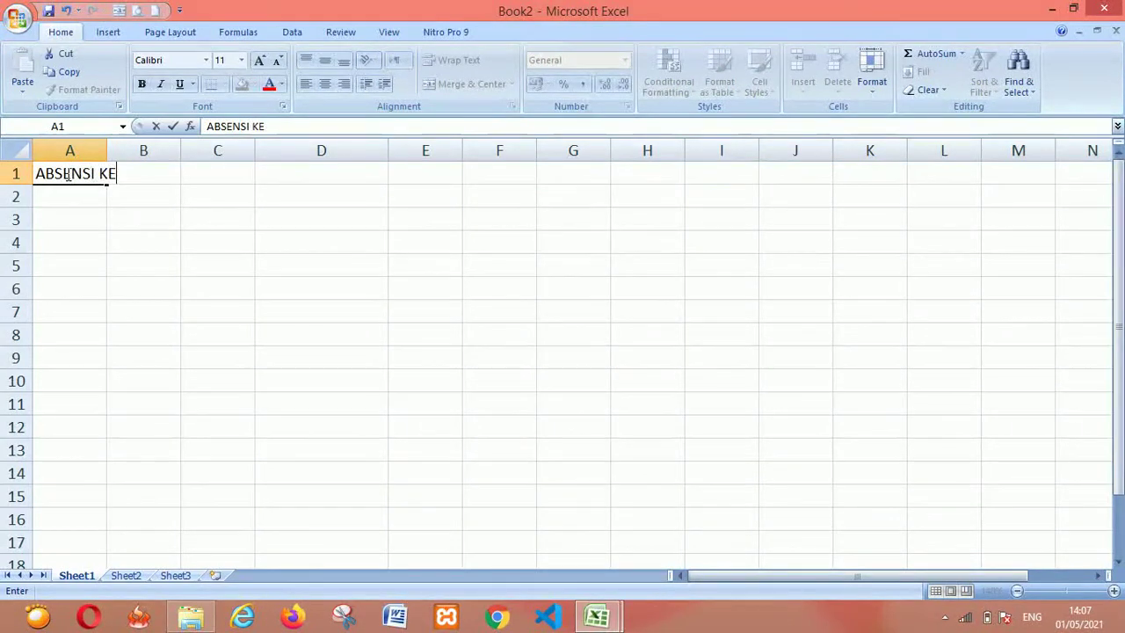
{"action": "type", "text": "HADIRAN MAHASISWA"}
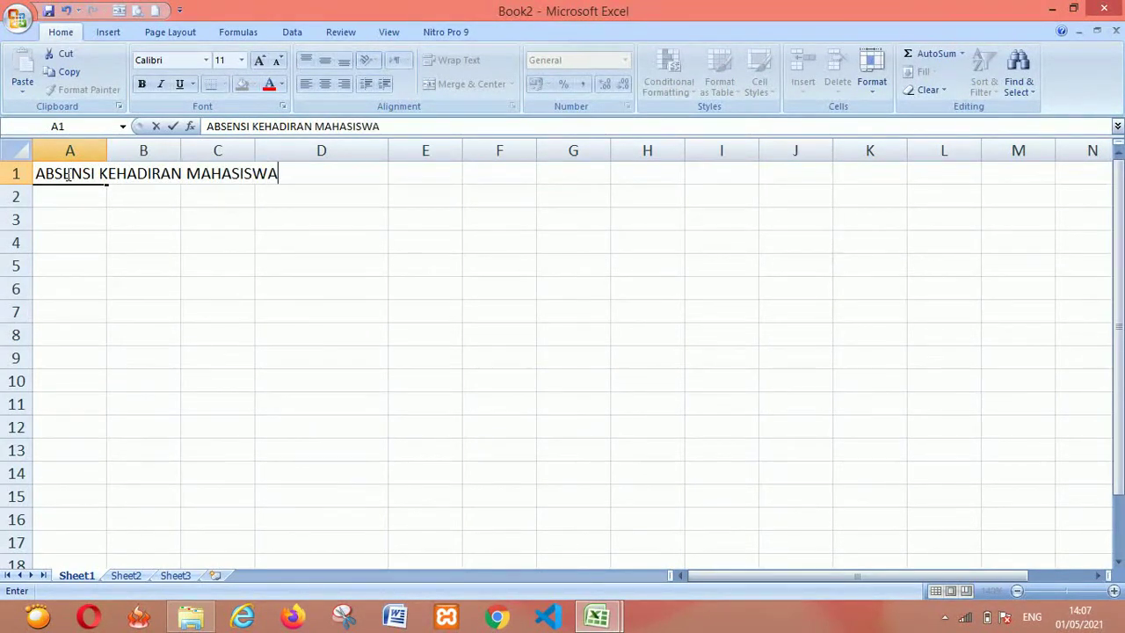
{"action": "key", "text": "Return"}
Enter INTRO COMPUTINDO JAYA NUSA as the second title line in A2
{"action": "key", "text": "alt+Tab"}
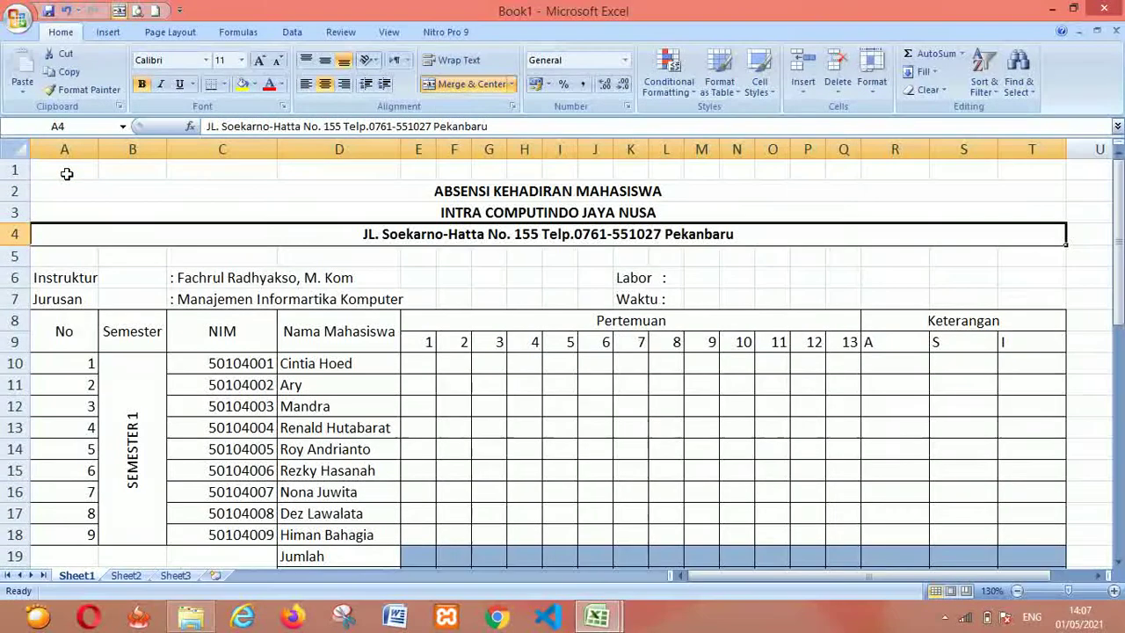
{"action": "key", "text": "alt+Tab"}
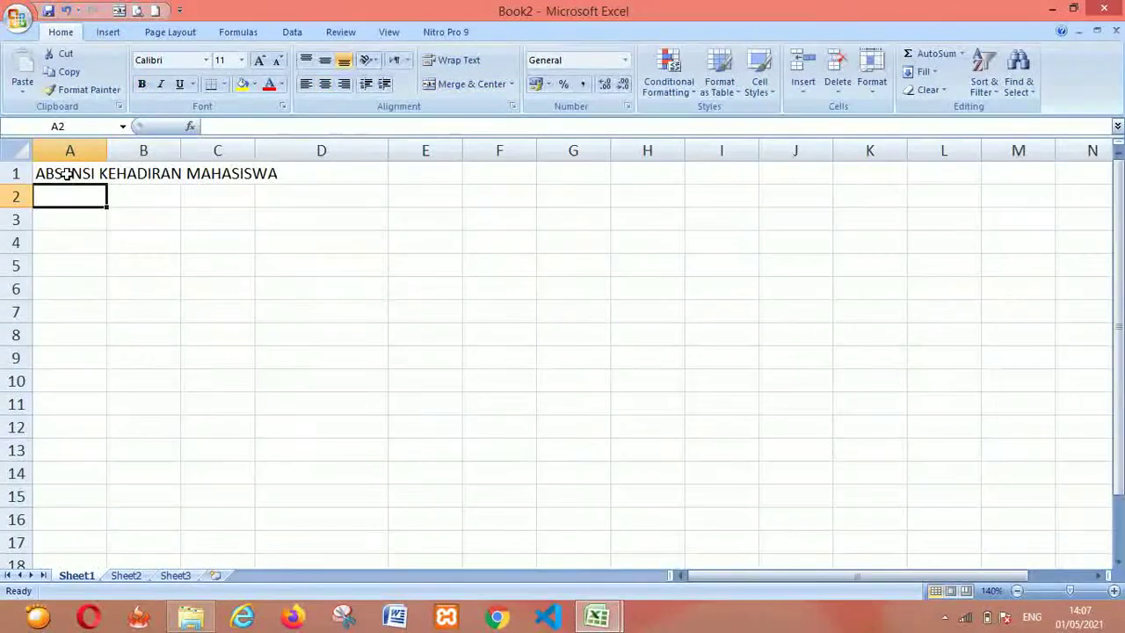
{"action": "type", "text": "INTRO COMPUTINDO JA"}
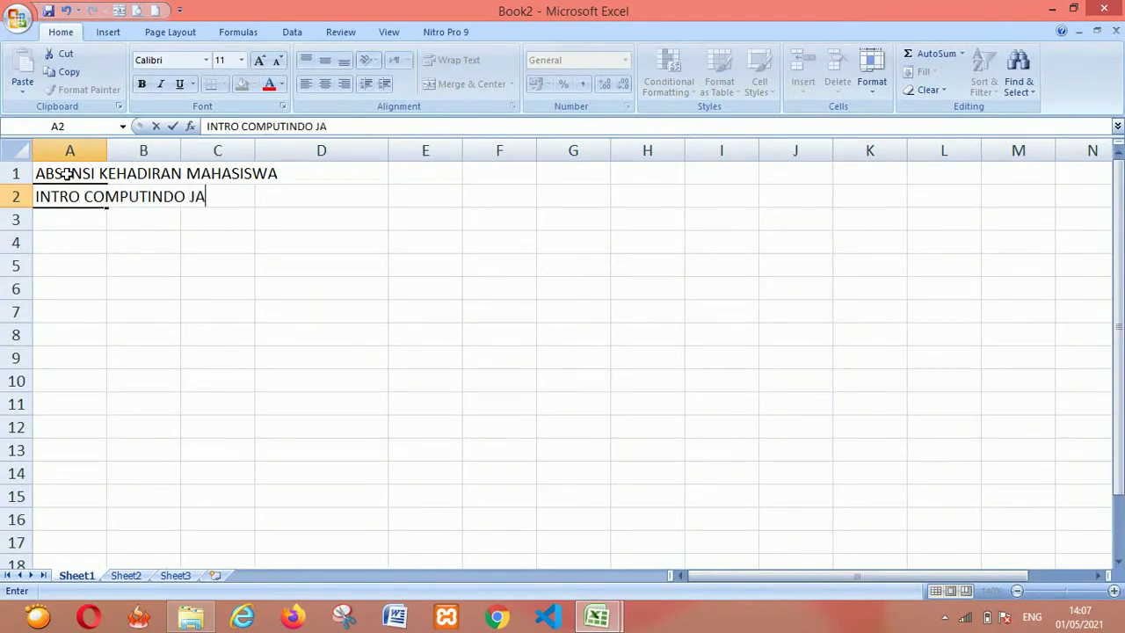
{"action": "type", "text": "YA NUSA"}
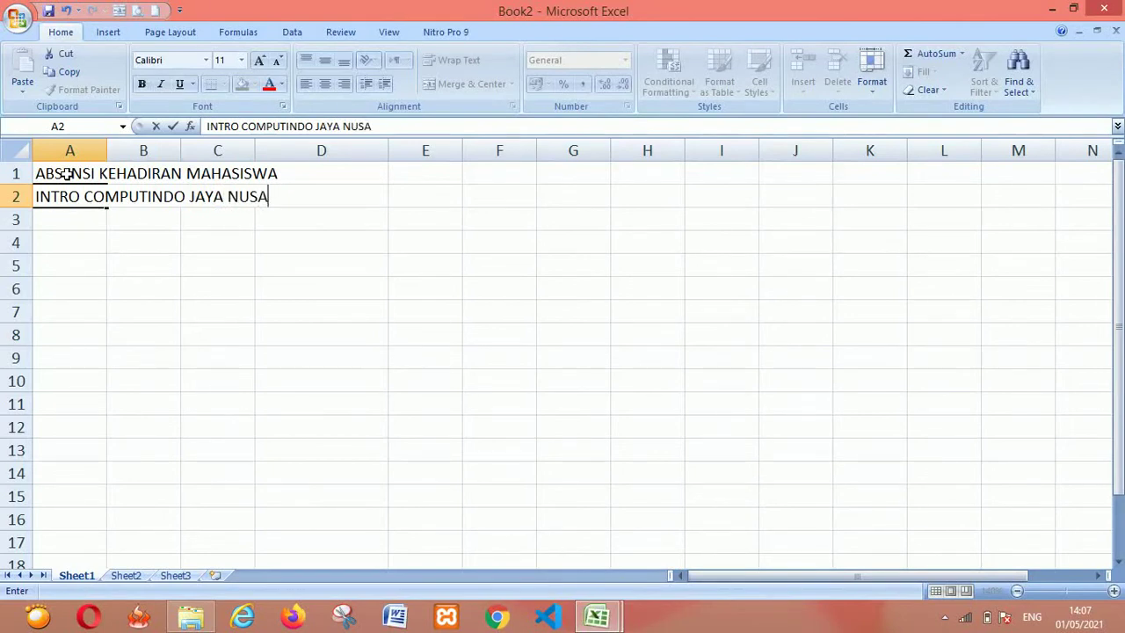
{"action": "key", "text": "Return"}
Type the institute's street address in Pekanbaru into A3, copied from Book1
{"action": "key", "text": "alt+Tab"}
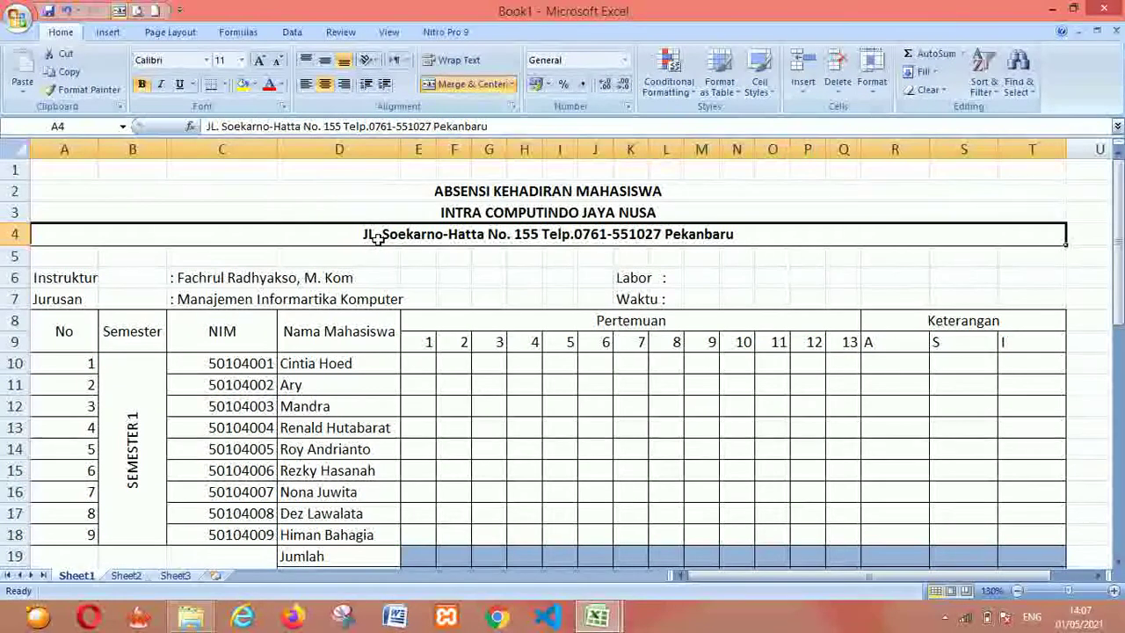
{"action": "key", "text": "alt+Tab"}
{"action": "type", "text": "jL"}
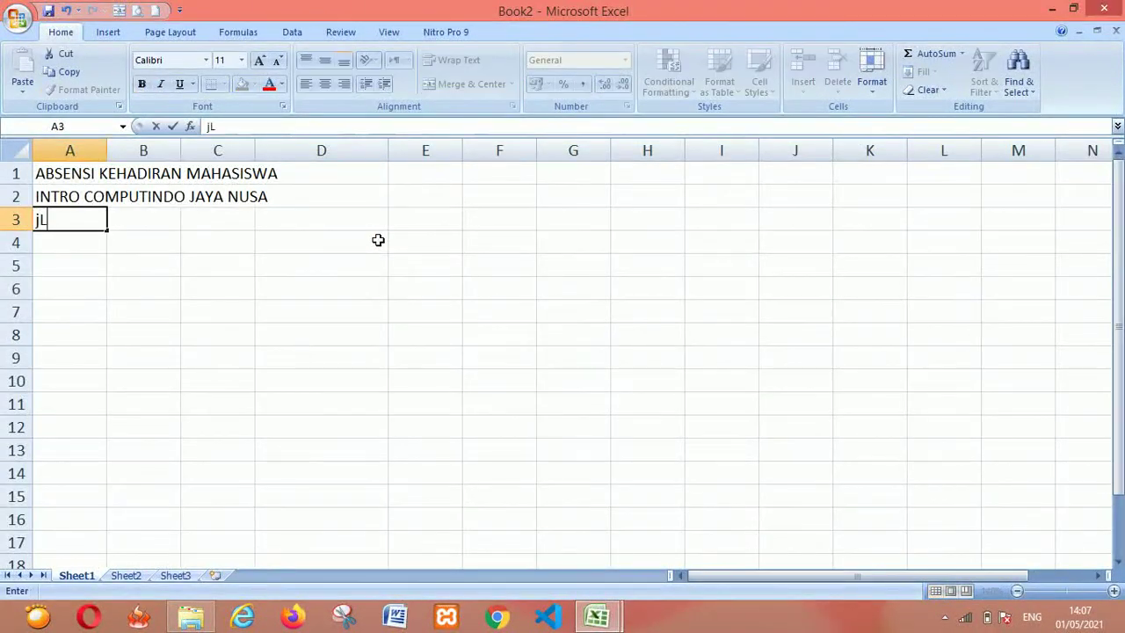
{"action": "type", "text": "JL. Soekarno Hatta"}
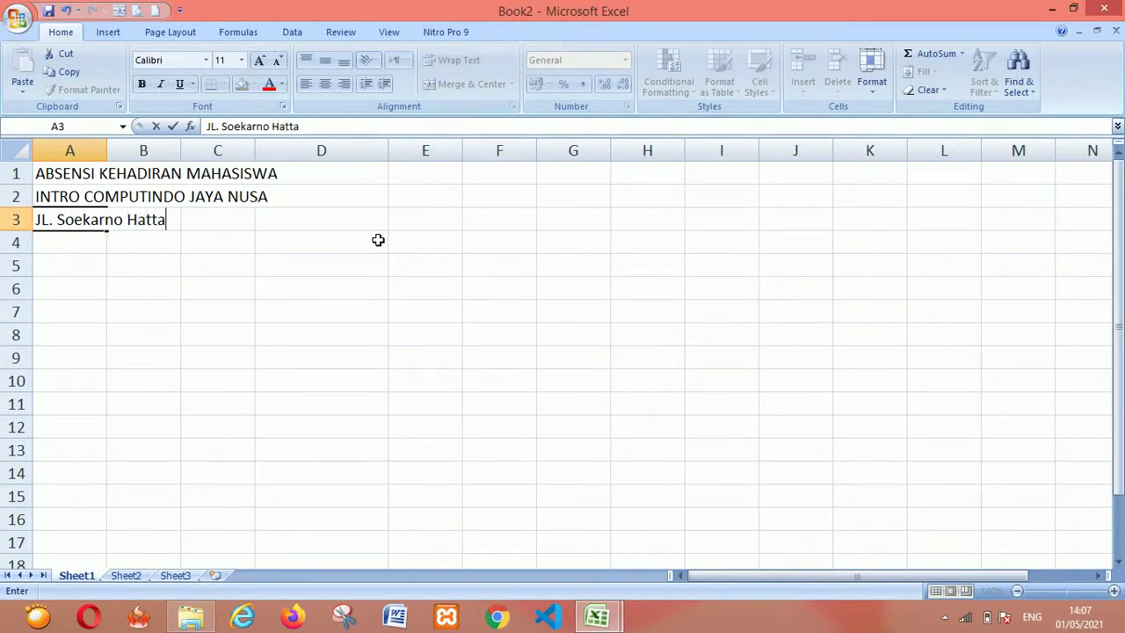
{"action": "type", "text": "No 155 Pekanbaru"}
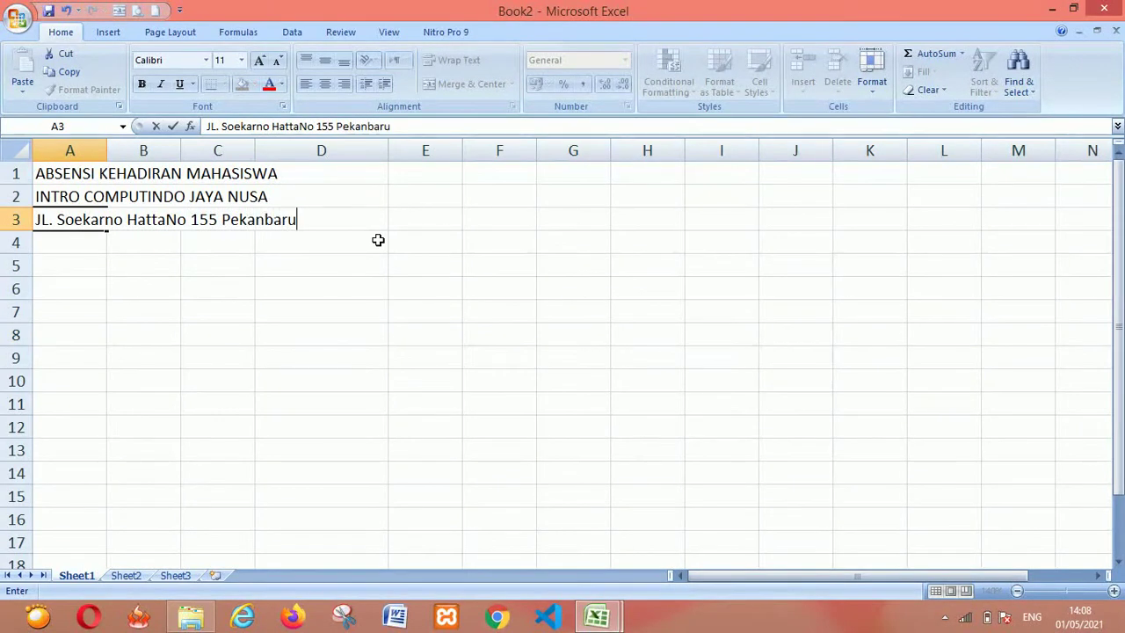
{"action": "key", "text": "Return"}
{"action": "key", "text": "Return"}
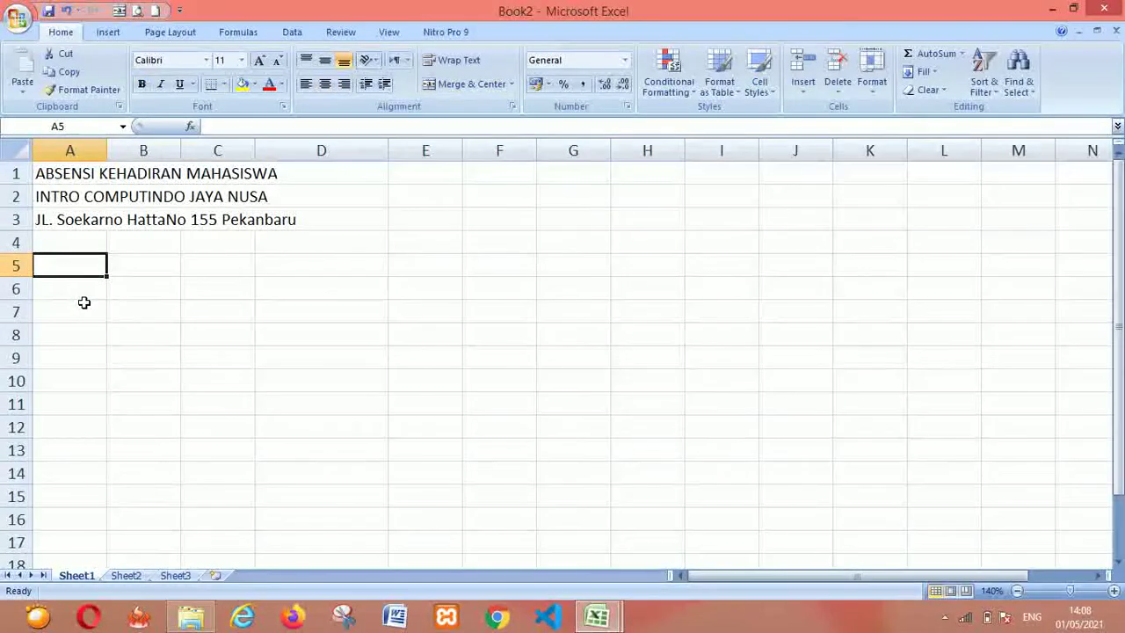
Add the labels Instruktur in A5 and Jurusan in A6
{"action": "type", "text": "Instruktur"}
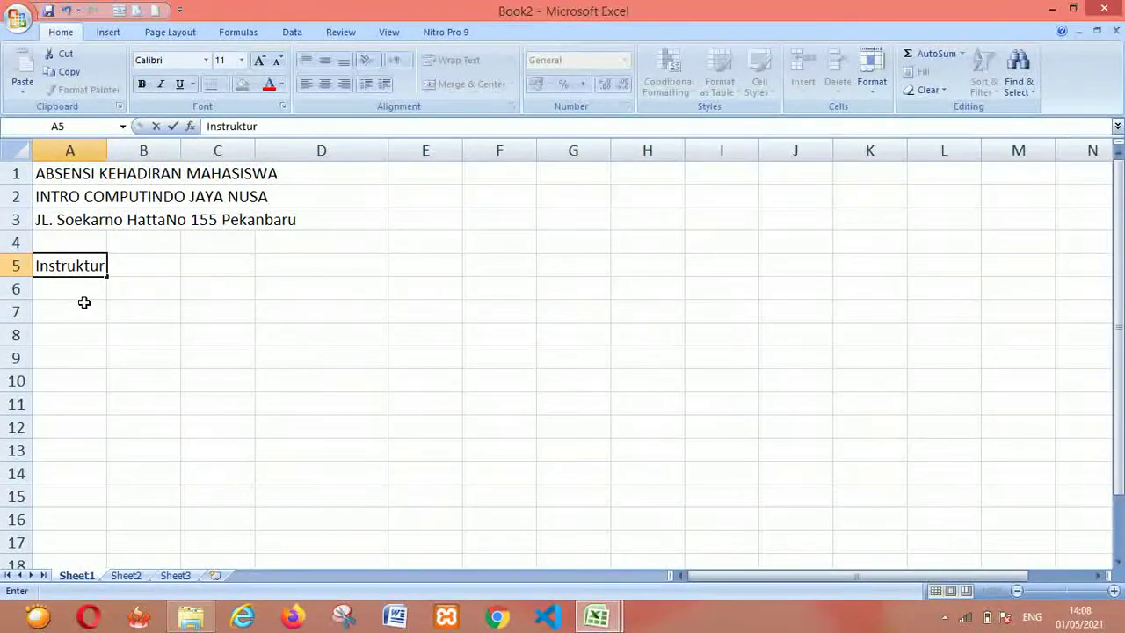
{"action": "key", "text": "Return"}
{"action": "type", "text": "Juru"}
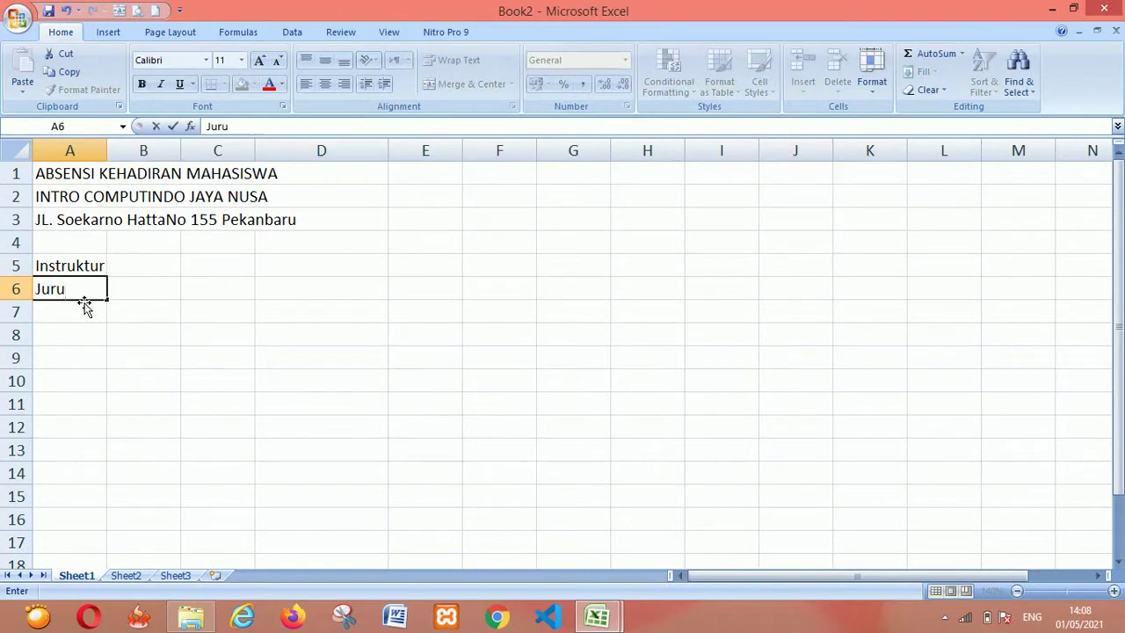
{"action": "type", "text": "san"}
{"action": "key", "text": "Tab"}
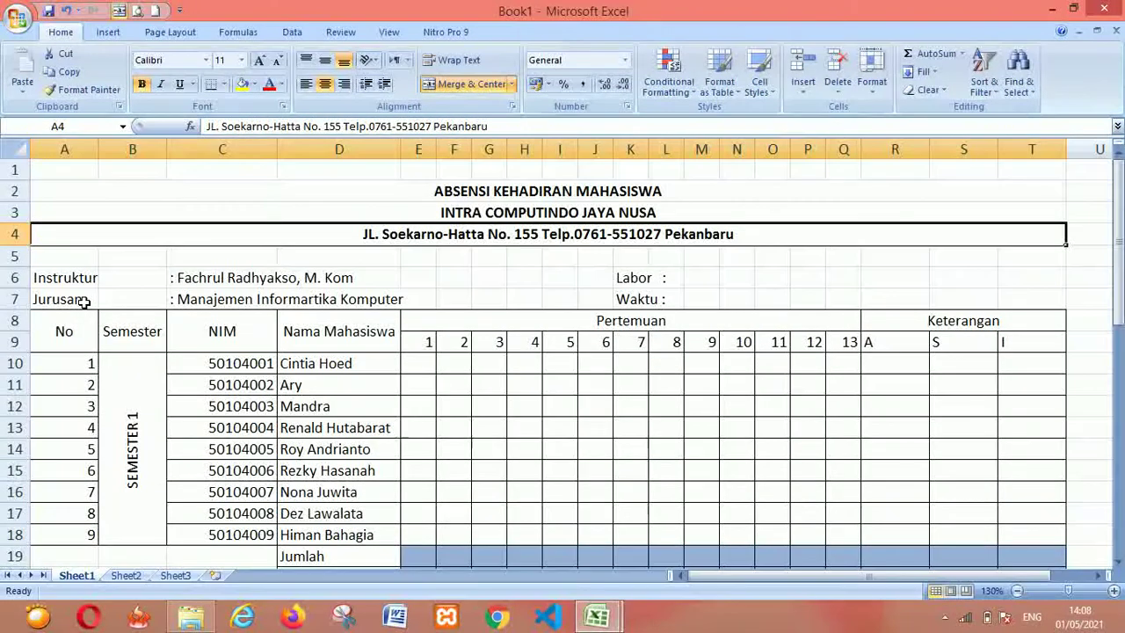
{"action": "key", "text": "Up"}
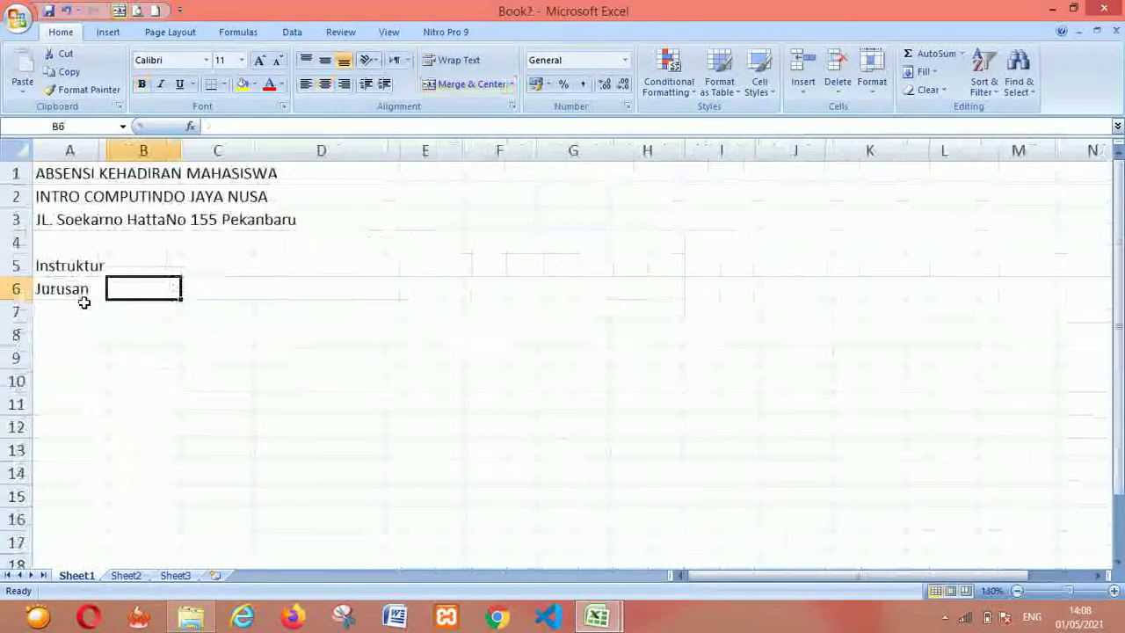
{"action": "key", "text": "Up"}
{"action": "key", "text": "Right"}
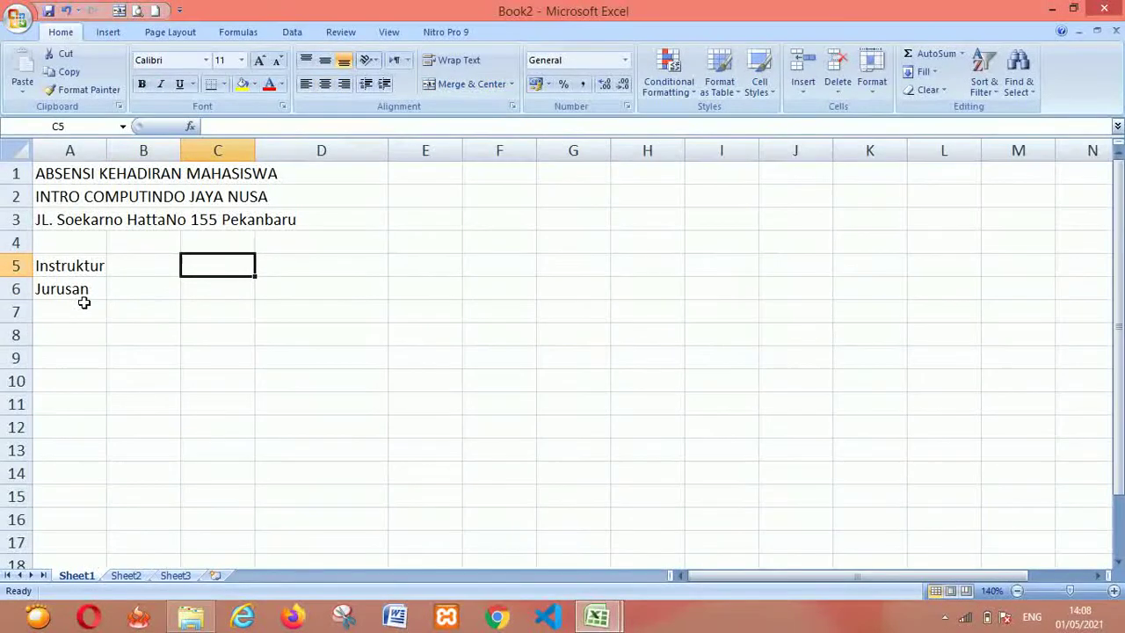
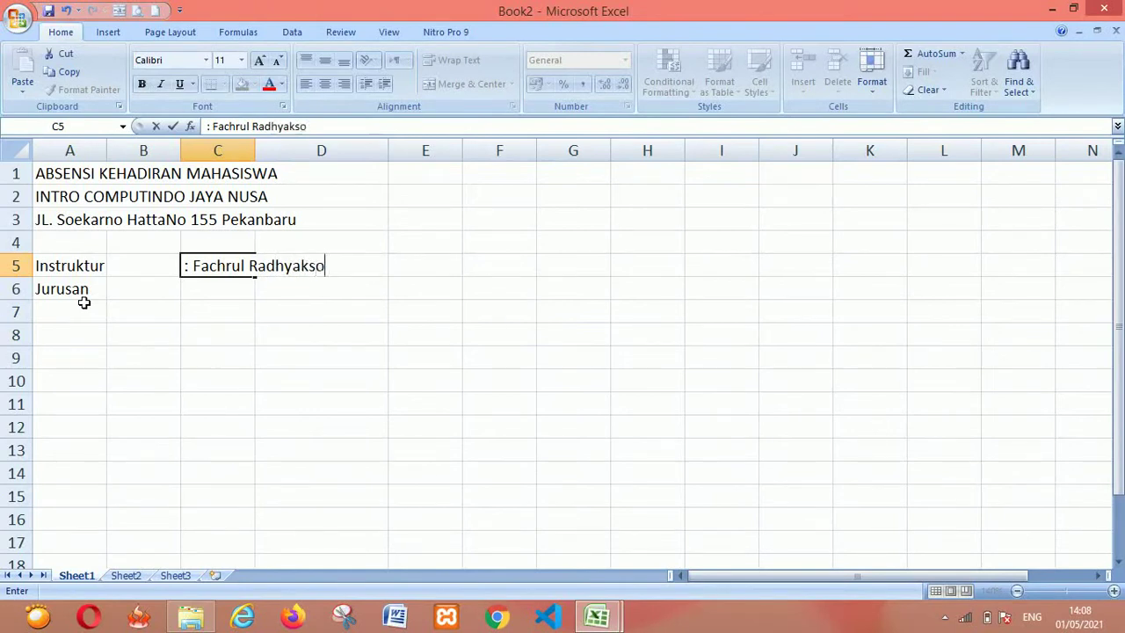
Enter the instructor's name in C5 and ': Manajemen Informatika Komputer' in C6
{"action": "type", "text": "M.kom"}
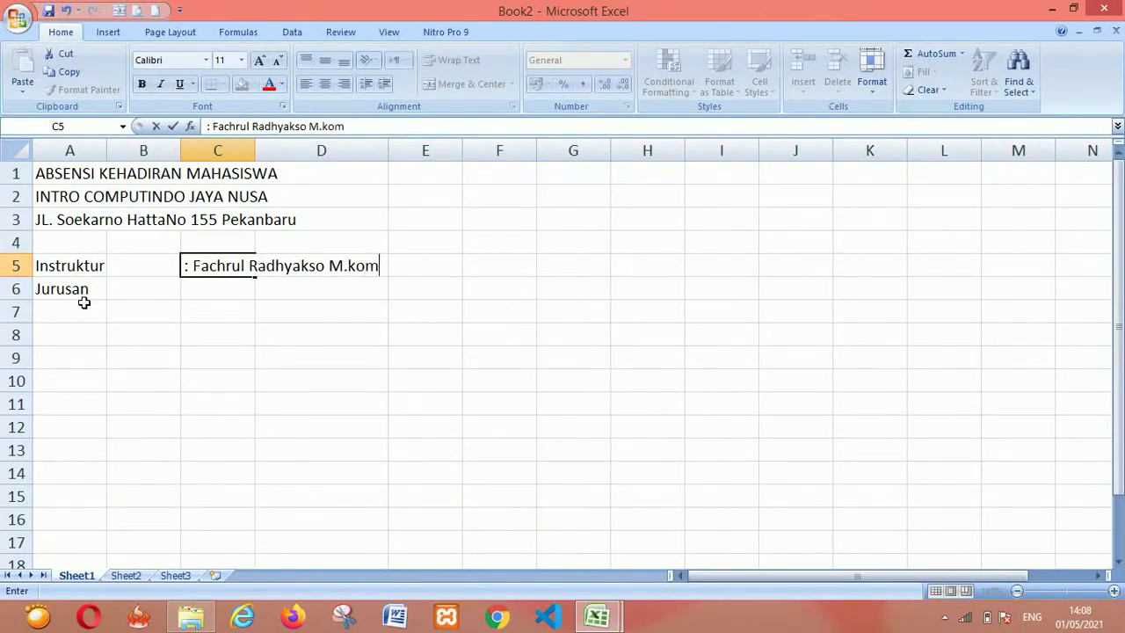
{"action": "key", "text": "Return"}
{"action": "type", "text": ":"}
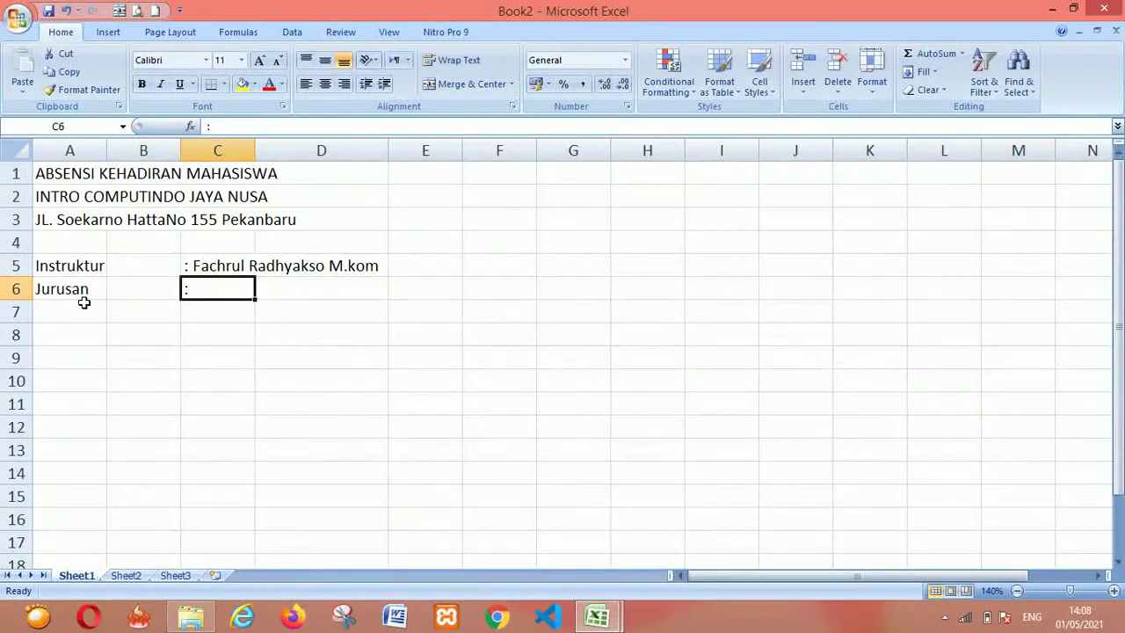
{"action": "key", "text": "F2"}
{"action": "type", "text": "Manaje"}
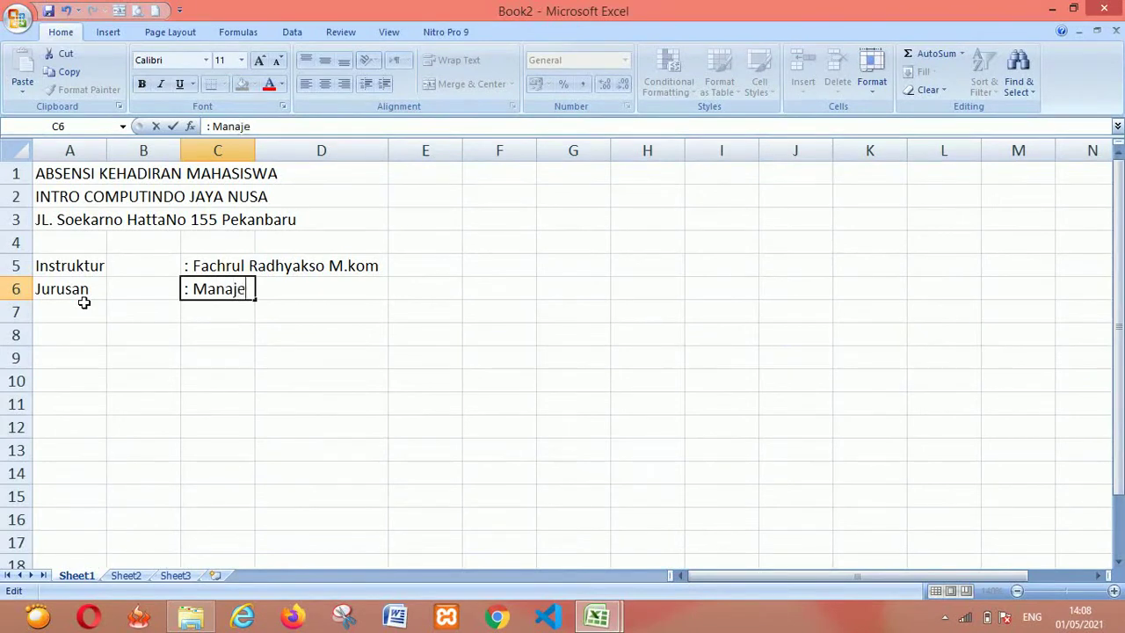
{"action": "type", "text": "men INformatika Komputer"}
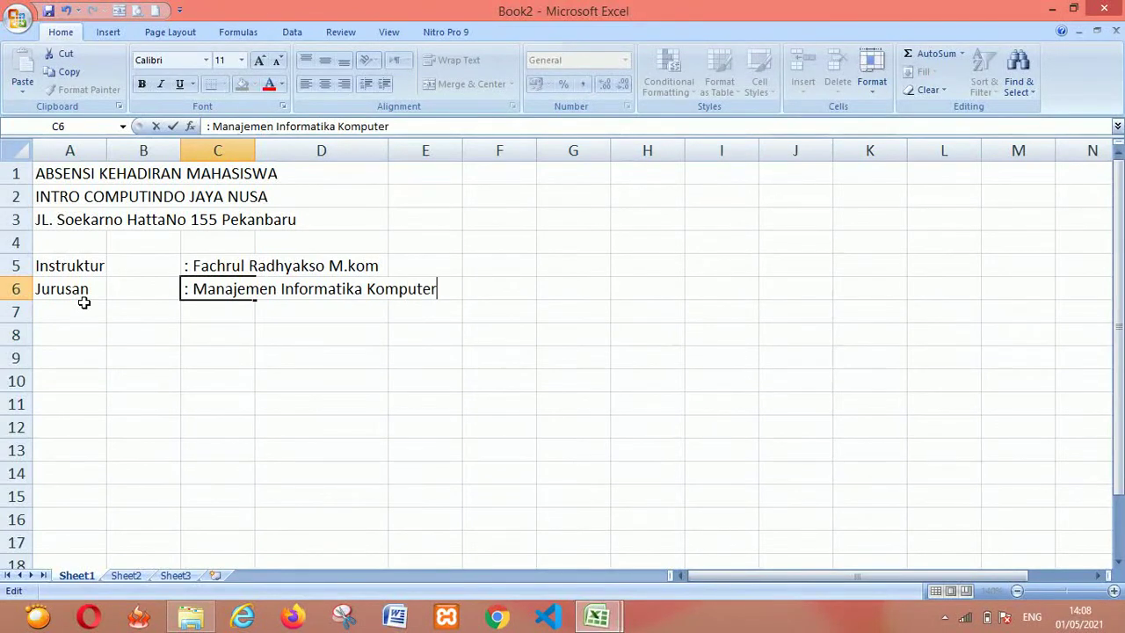
{"action": "key", "text": "Return"}
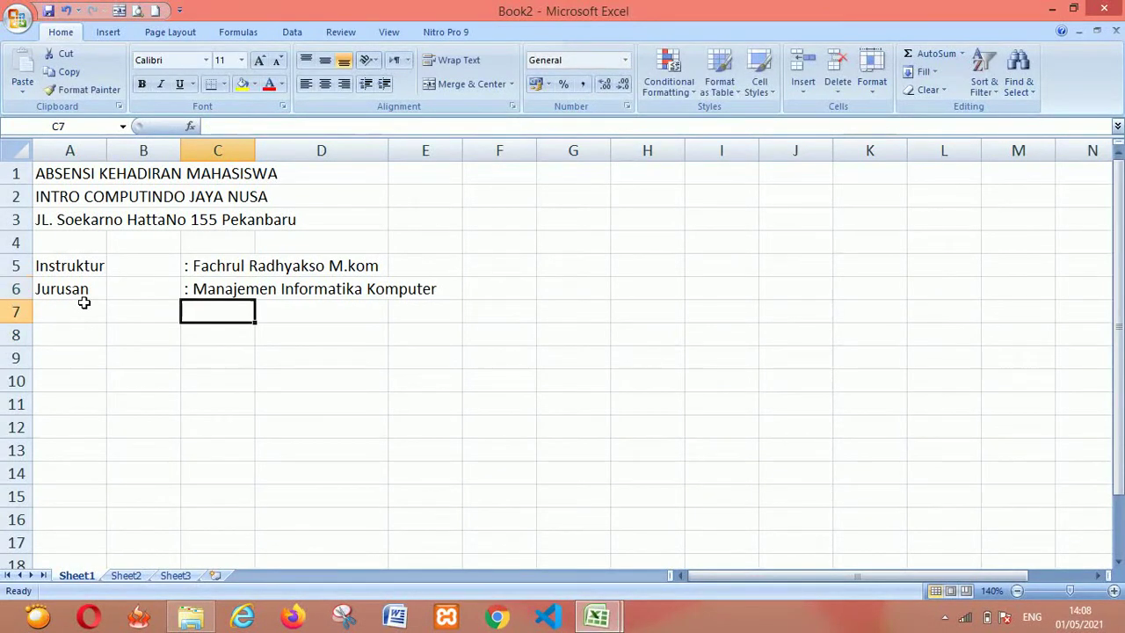
{"action": "key", "text": "Up"}
{"action": "key", "text": "Up"}
{"action": "key", "text": "Left"}
{"action": "key", "text": "Left"}
{"action": "key", "text": "Right"}
{"action": "key", "text": "Right"}
{"action": "key", "text": "Left"}
{"action": "key", "text": "Left"}
{"action": "key", "text": "Right"}
{"action": "key", "text": "Right"}
{"action": "key", "text": "Left"}
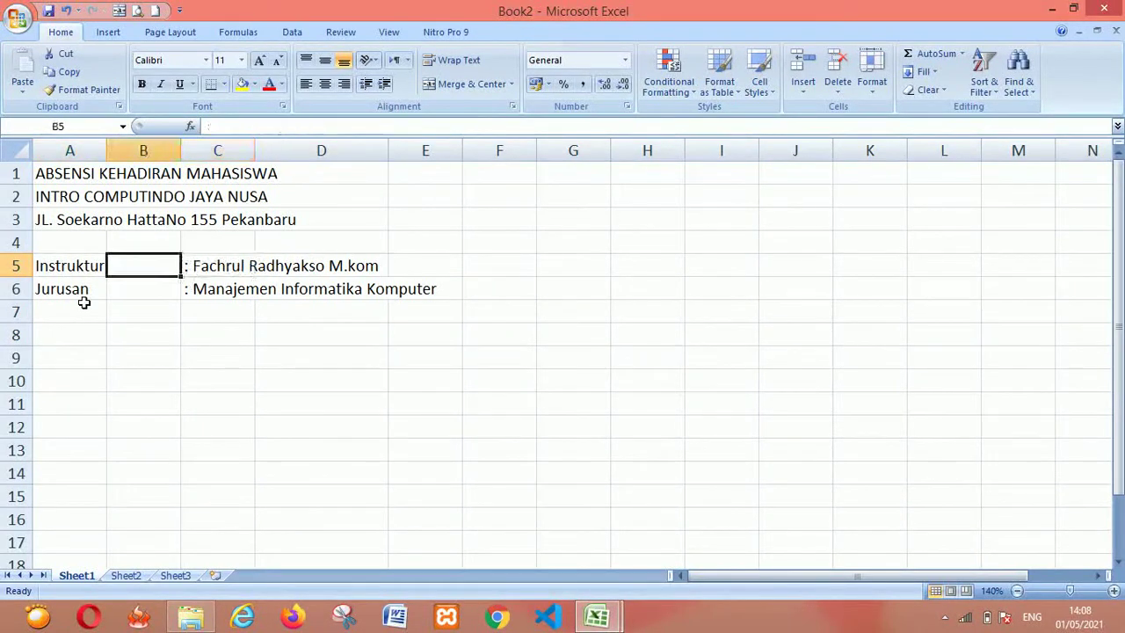
{"action": "key", "text": "Left"}
{"action": "key", "text": "Right"}
{"action": "key", "text": "Right"}
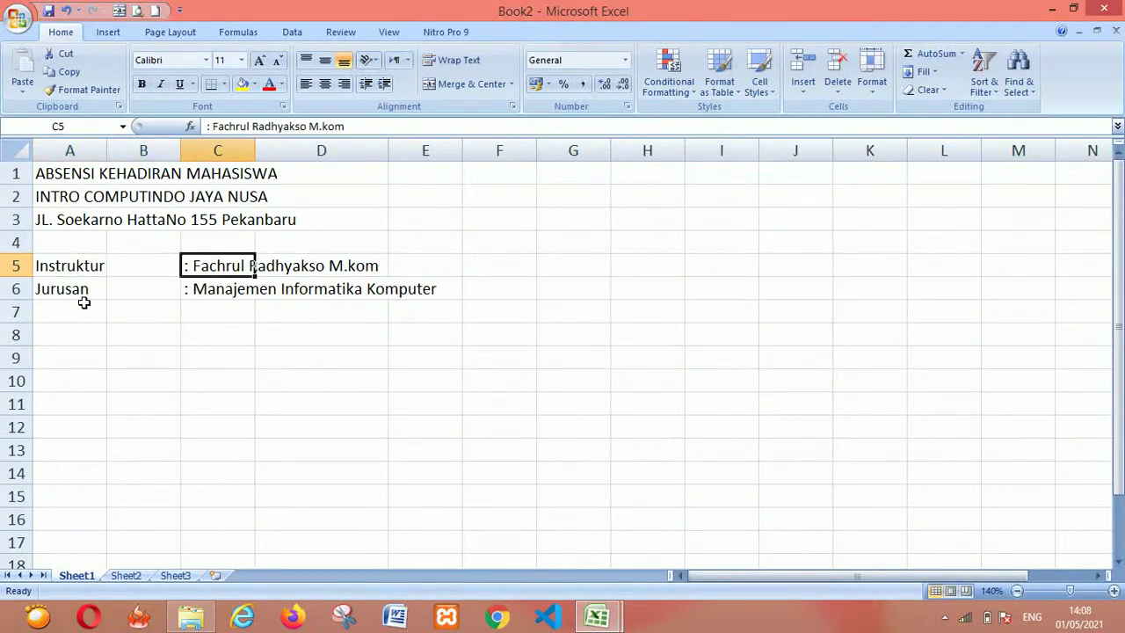
{"action": "key", "text": "Left"}
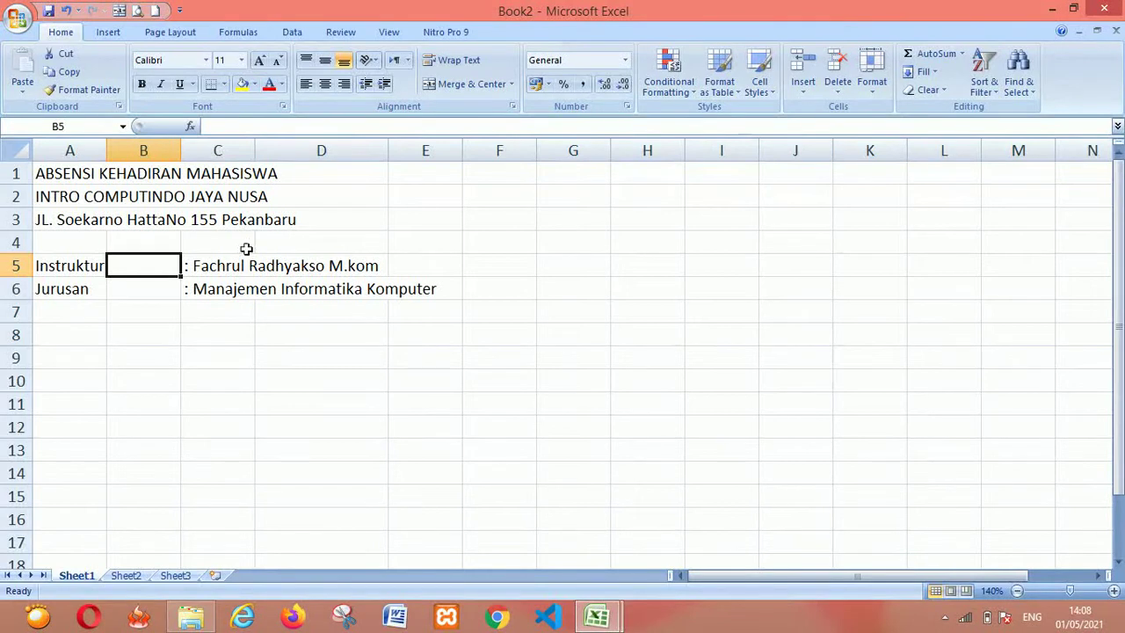
{"action": "left_click", "coordinate": [198, 267]}
{"action": "key", "text": "Down"}
{"action": "left_click", "coordinate": [197, 267]}
{"action": "key", "text": "Down"}
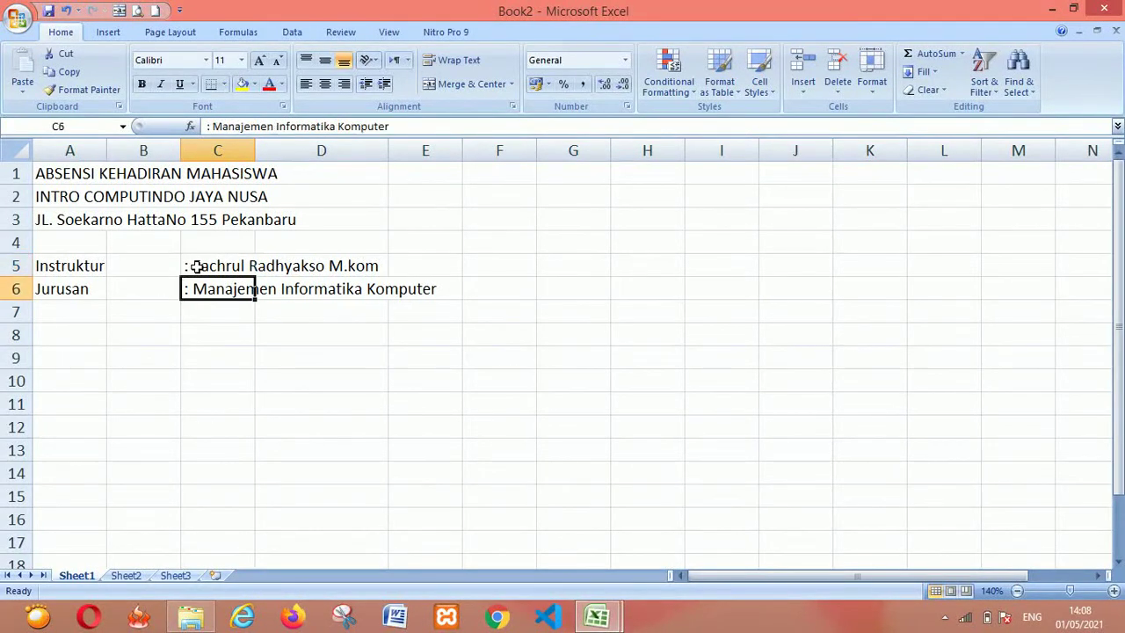
{"action": "left_click", "coordinate": [198, 268]}
{"action": "key", "text": "Down"}
{"action": "left_click", "coordinate": [197, 267]}
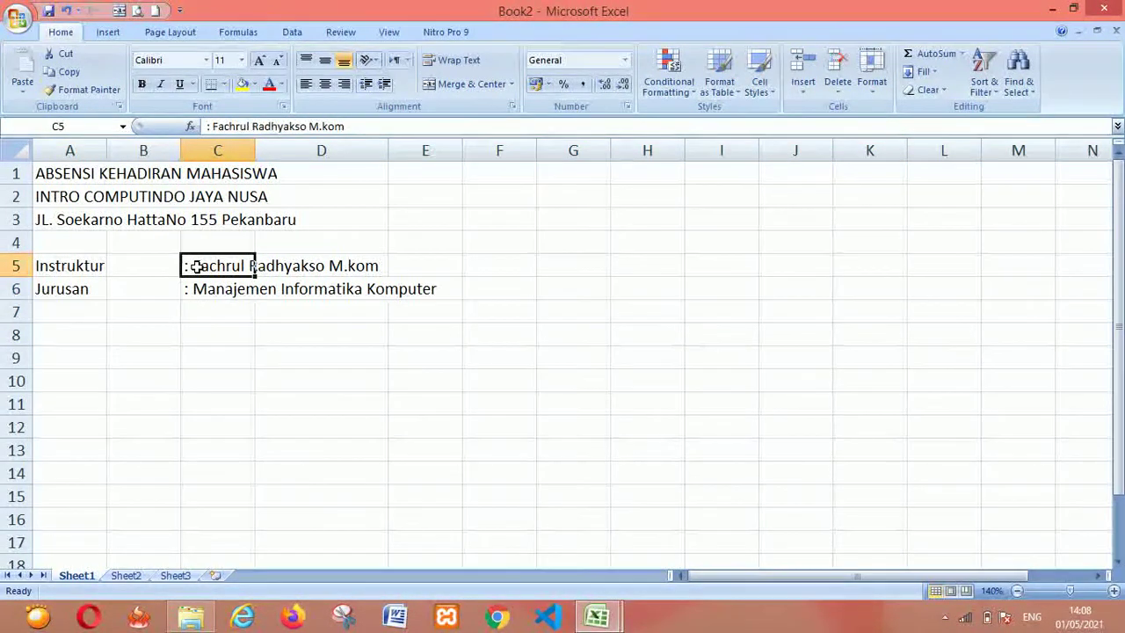
{"action": "left_click", "coordinate": [219, 151]}
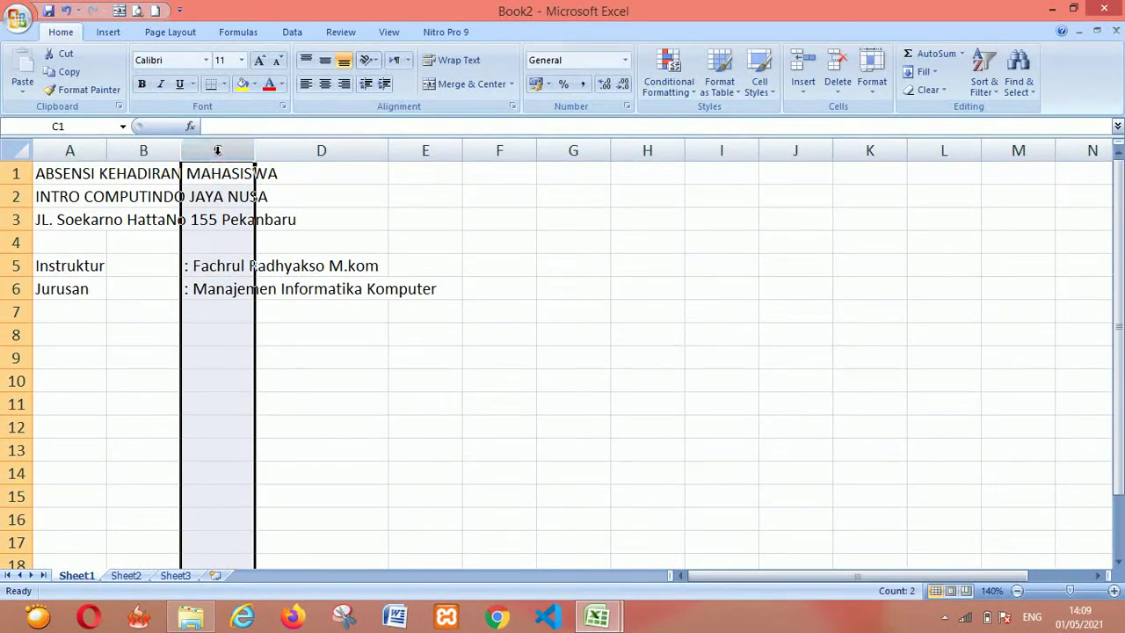
{"action": "left_click", "coordinate": [216, 334]}
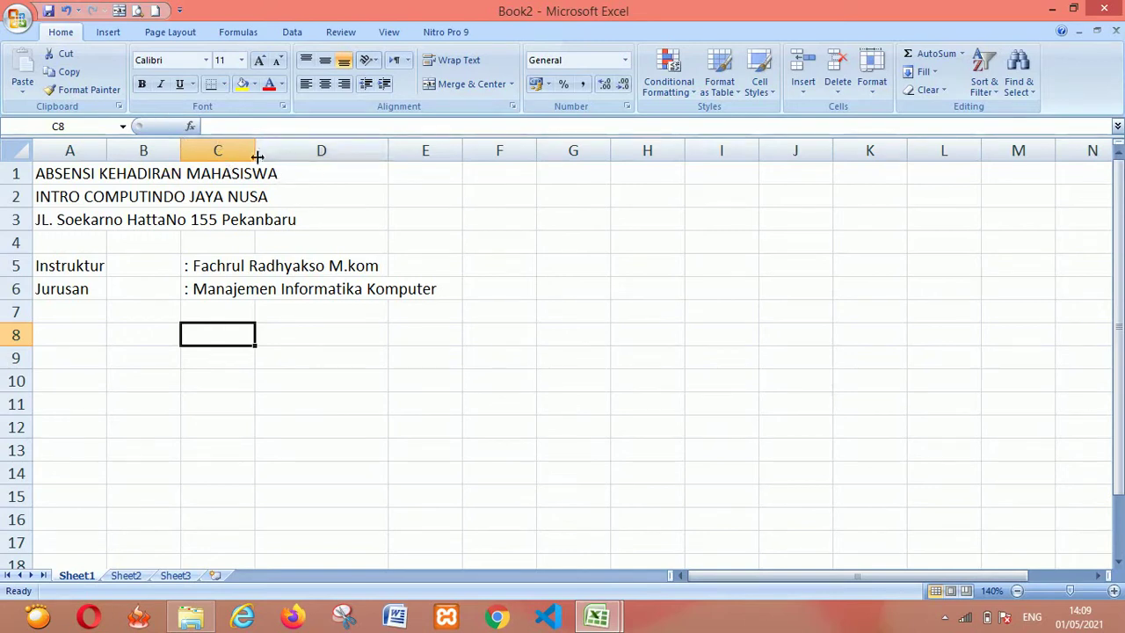
Enter the label Labor in H5 with a colon in I5
{"action": "left_click", "coordinate": [617, 268]}
{"action": "key", "text": "alt+Tab"}
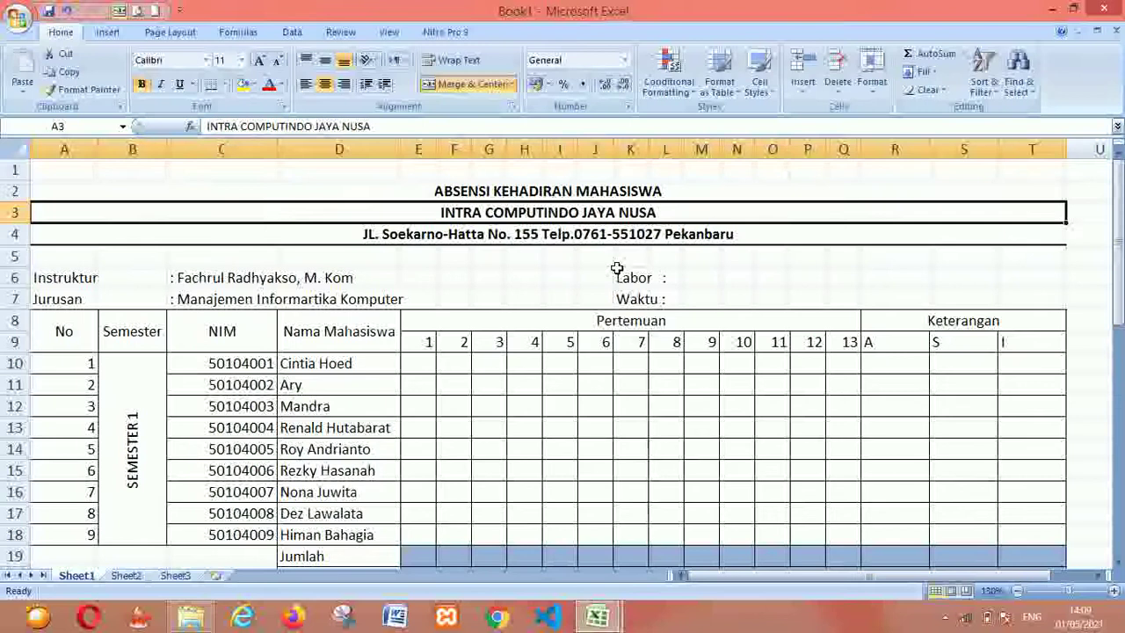
{"action": "key", "text": "alt+Tab"}
{"action": "type", "text": "Labo"}
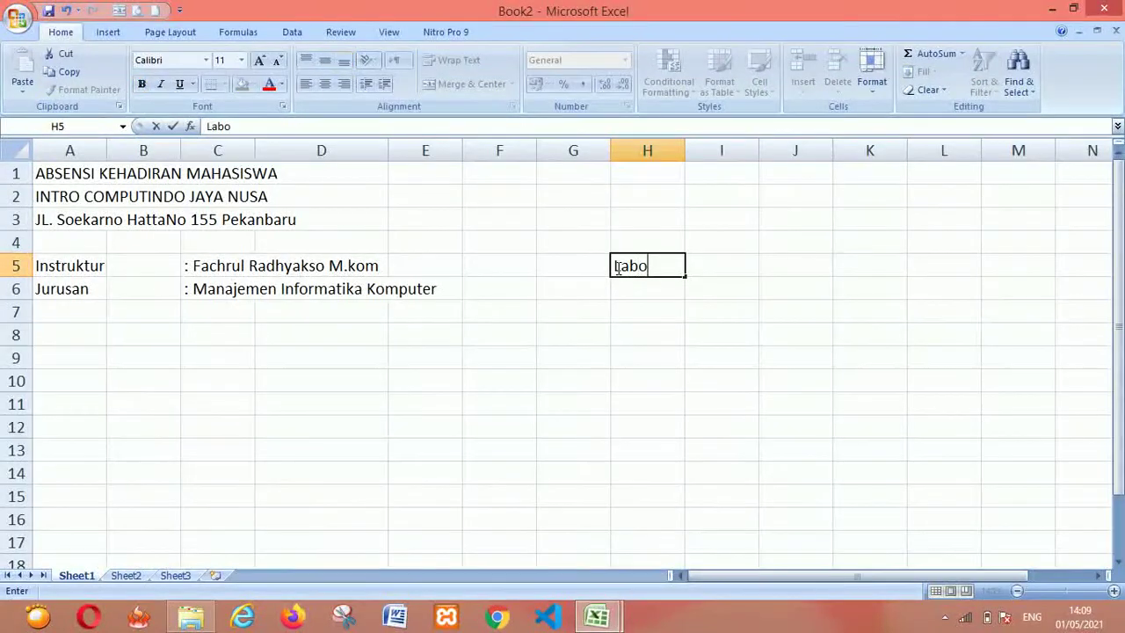
{"action": "type", "text": "r"}
{"action": "key", "text": "Right"}
{"action": "type", "text": ":"}
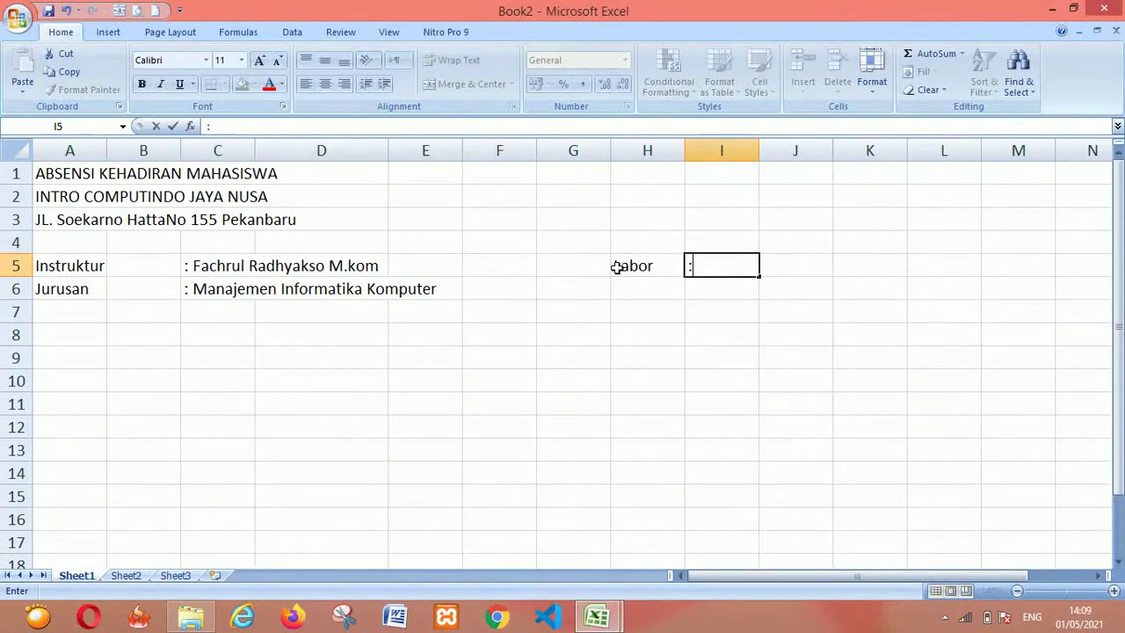
{"action": "key", "text": "Return"}
Enter Waktu in H6 with a colon in I6, then bring up Book1
{"action": "key", "text": "Left"}
{"action": "type", "text": "Waktu"}
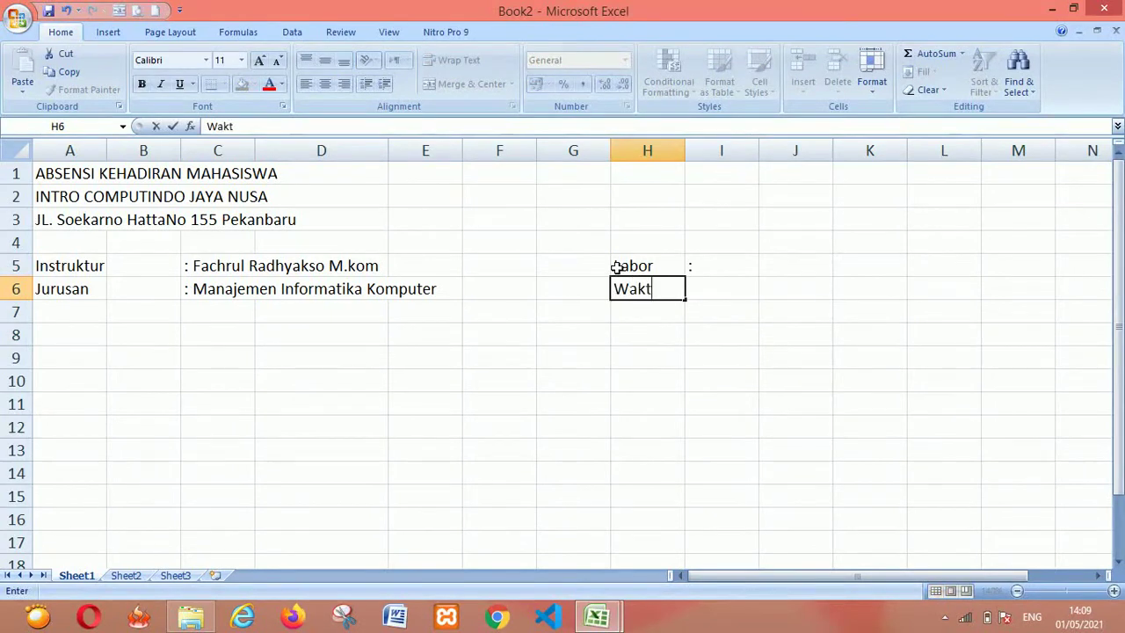
{"action": "key", "text": "Right"}
{"action": "type", "text": ":"}
{"action": "key", "text": "Return"}
{"action": "key", "text": "Down"}
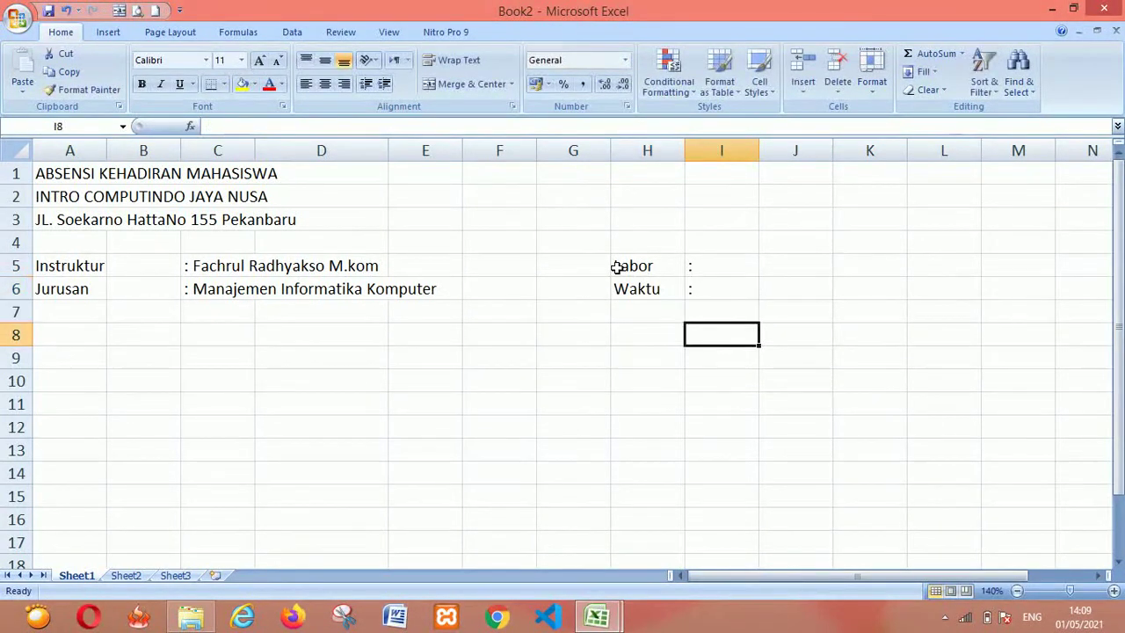
{"action": "key", "text": "Left"}
{"action": "key", "text": "Left"}
{"action": "key", "text": "Left"}
{"action": "key", "text": "Left"}
{"action": "key", "text": "Left"}
{"action": "key", "text": "Left"}
{"action": "key", "text": "Left"}
{"action": "key", "text": "Left"}
{"action": "key", "text": "ctrl+Tab"}
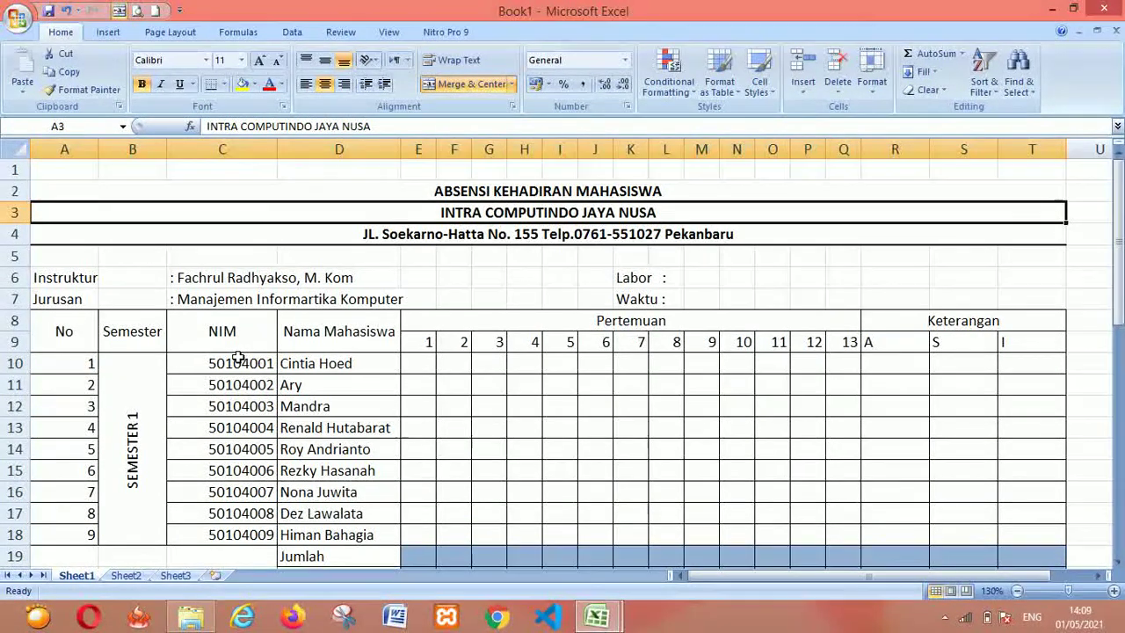
{"action": "left_click", "coordinate": [48, 332]}
{"action": "mouse_move", "coordinate": [48, 332]}
{"action": "left_mouse_down"}
{"action": "mouse_move", "coordinate": [132, 343]}
{"action": "mouse_move", "coordinate": [993, 348]}
{"action": "mouse_move", "coordinate": [49, 333]}
{"action": "left_mouse_up"}
{"action": "key", "text": "shift+Down"}
{"action": "key", "text": "shift+Down"}
{"action": "key", "text": "shift+Down"}
{"action": "key", "text": "shift+Down"}
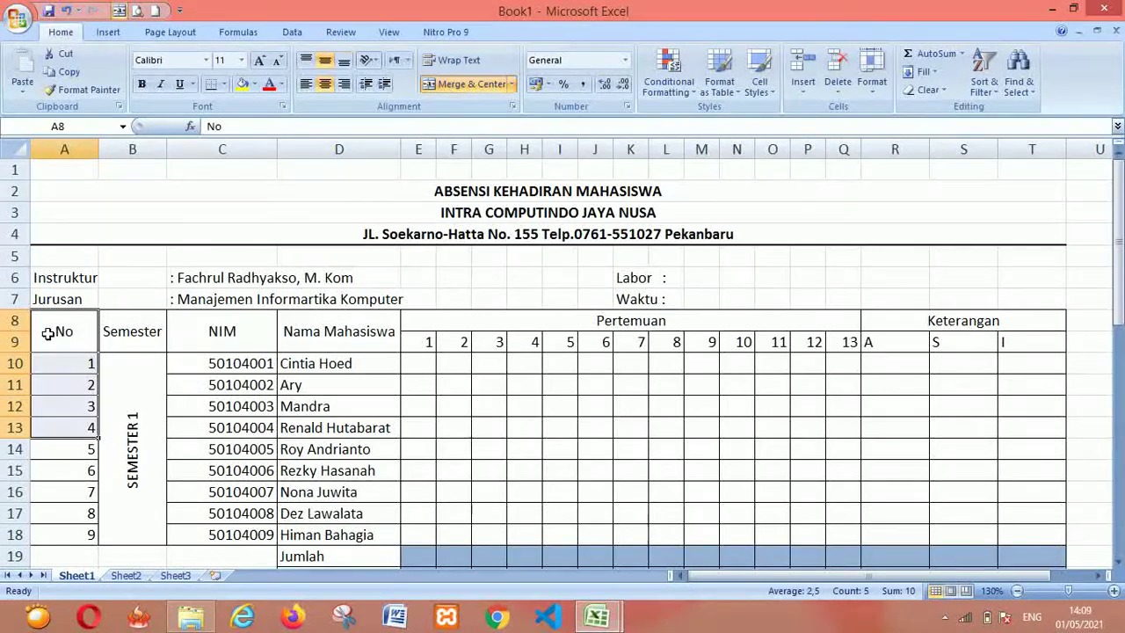
{"action": "key", "text": "Up"}
{"action": "key", "text": "Up"}
{"action": "key", "text": "Down"}
{"action": "key", "text": "Down"}
{"action": "key", "text": "Down"}
{"action": "key", "text": "Up"}
{"action": "key", "text": "shift+Right"}
{"action": "key", "text": "shift+Right"}
{"action": "key", "text": "Right"}
{"action": "key", "text": "Right"}
{"action": "key", "text": "Right"}
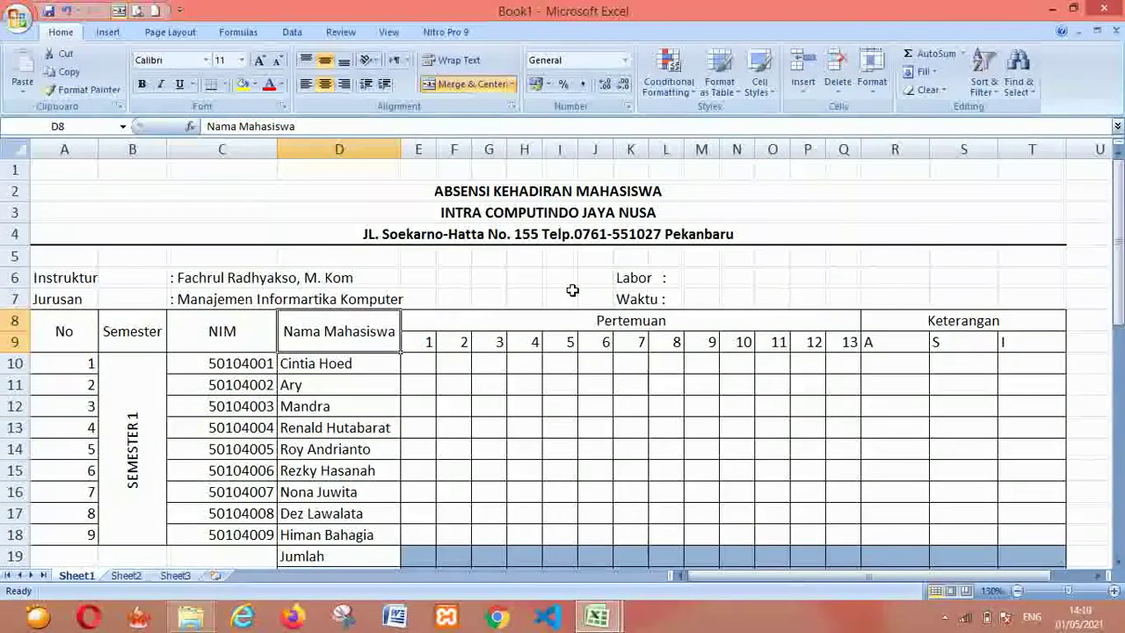
{"action": "key", "text": "alt+Tab"}
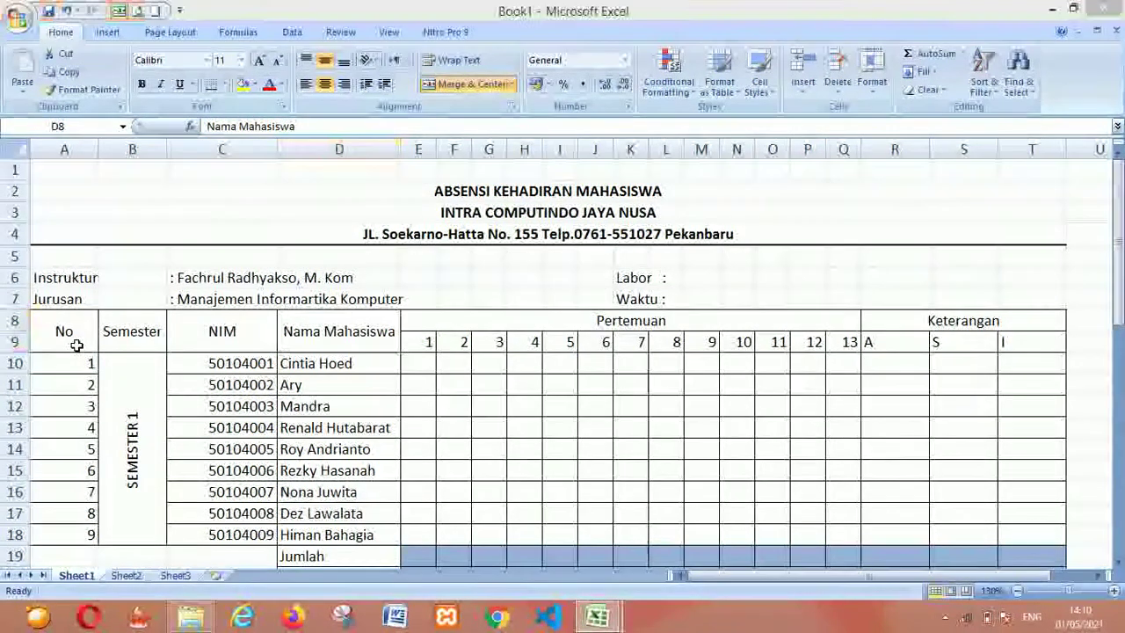
Put the headings No in A8 and Semester in B8
{"action": "type", "text": "No"}
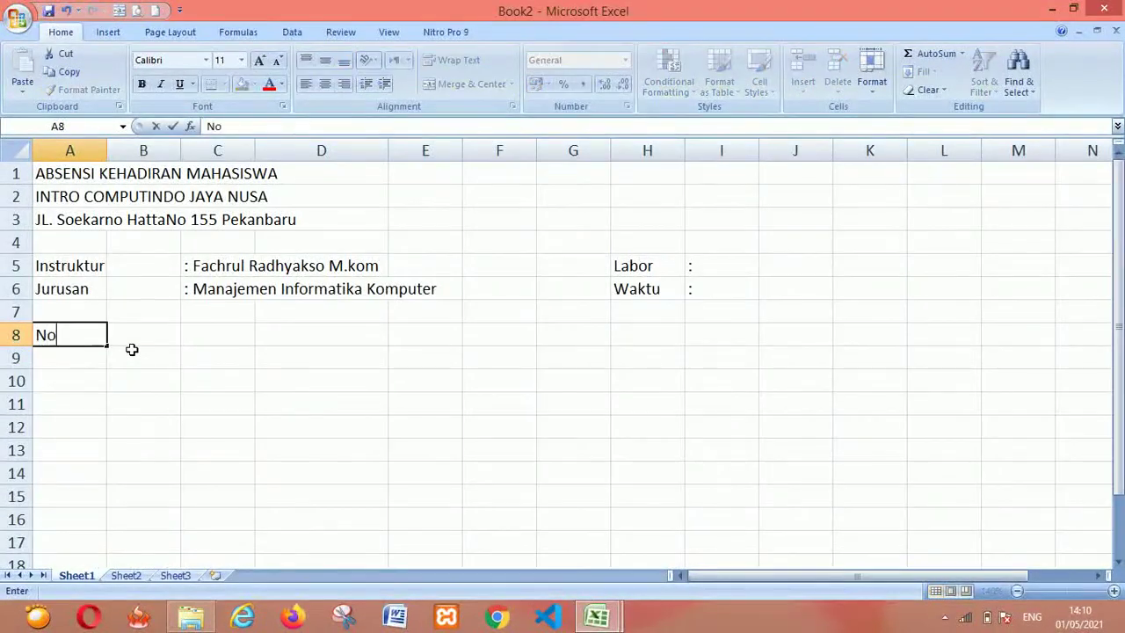
{"action": "key", "text": "Tab"}
{"action": "type", "text": "Nama"}
{"action": "key", "text": "Tab"}
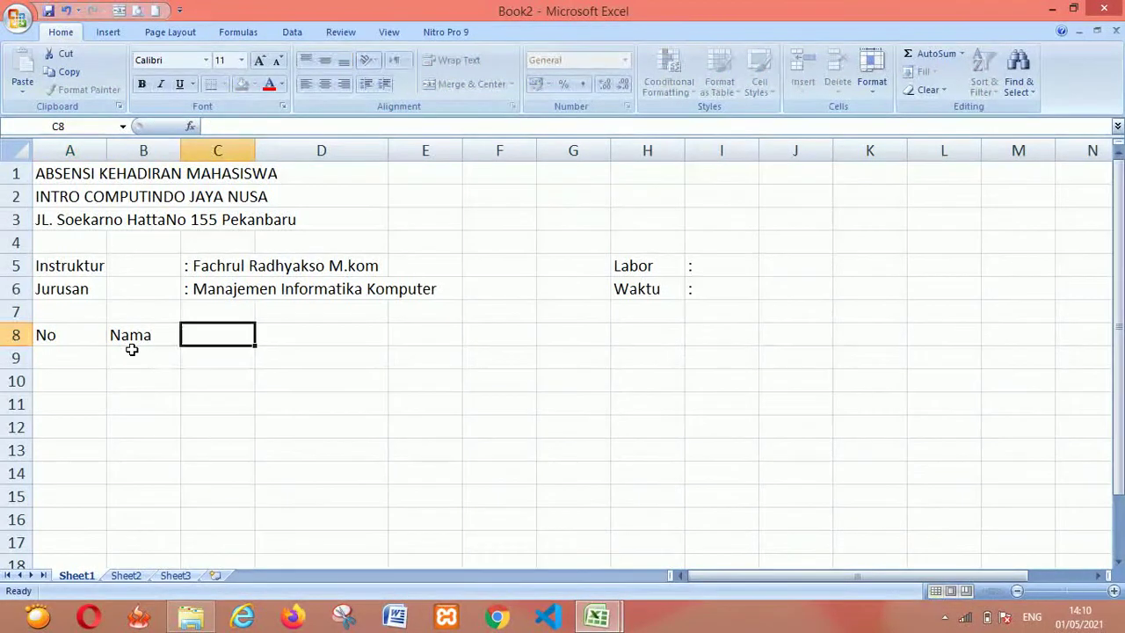
{"action": "key", "text": "alt+Tab"}
{"action": "key", "text": "alt+Tab"}
{"action": "left_click", "coordinate": [131, 349]}
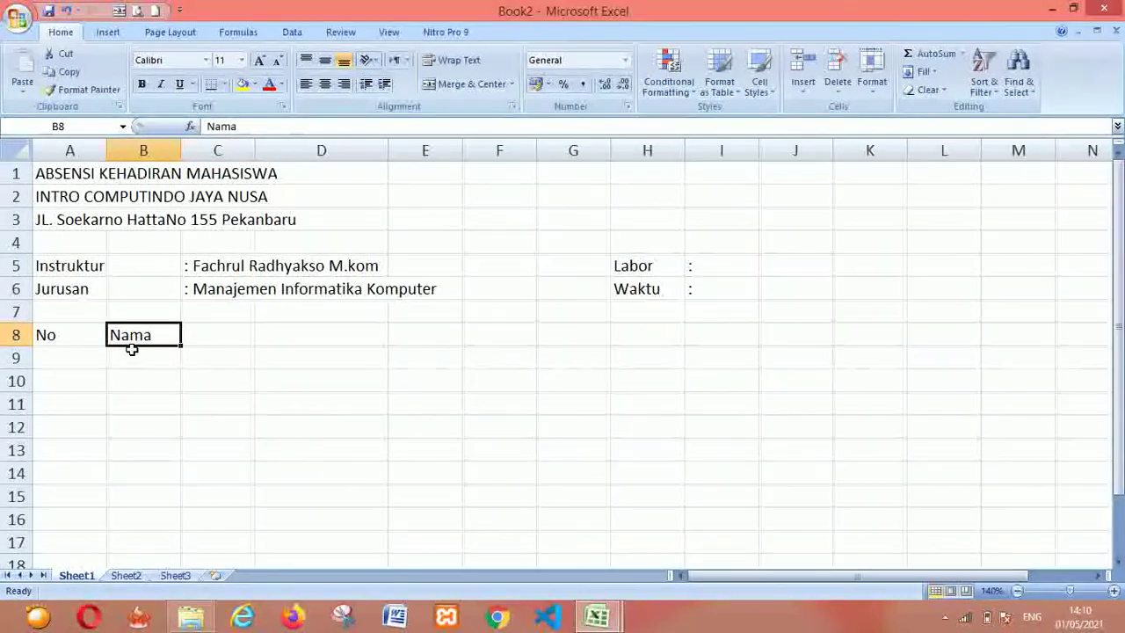
{"action": "type", "text": "Semester"}
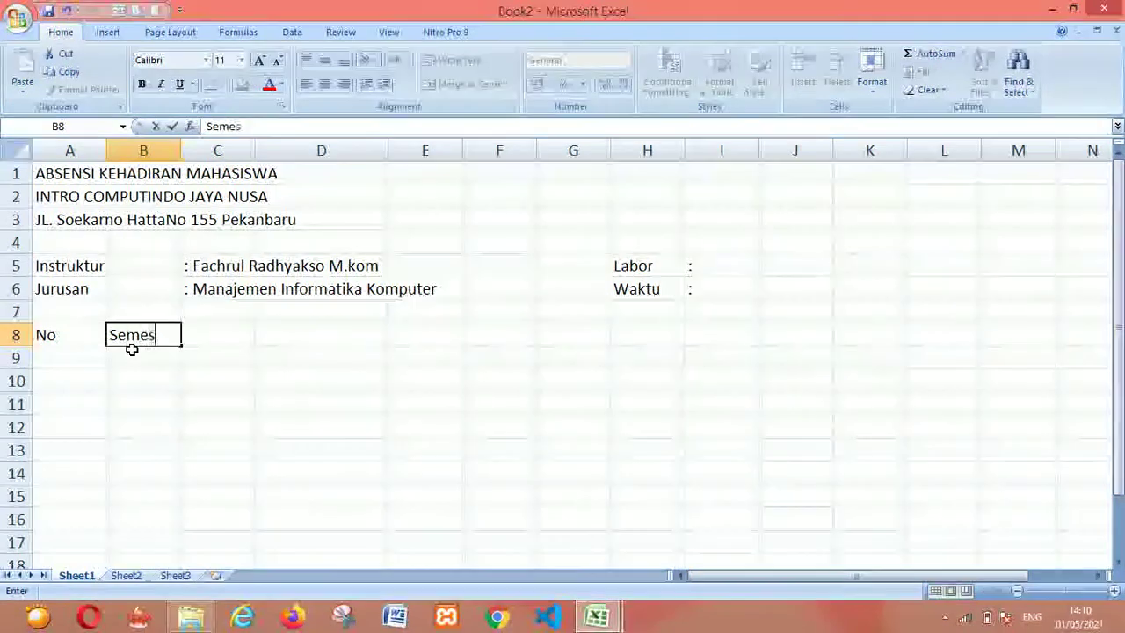
{"action": "key", "text": "Tab"}
Add NIM in C8 and Nama Mahasiswa in D8, and widen column D
{"action": "type", "text": "NI"}
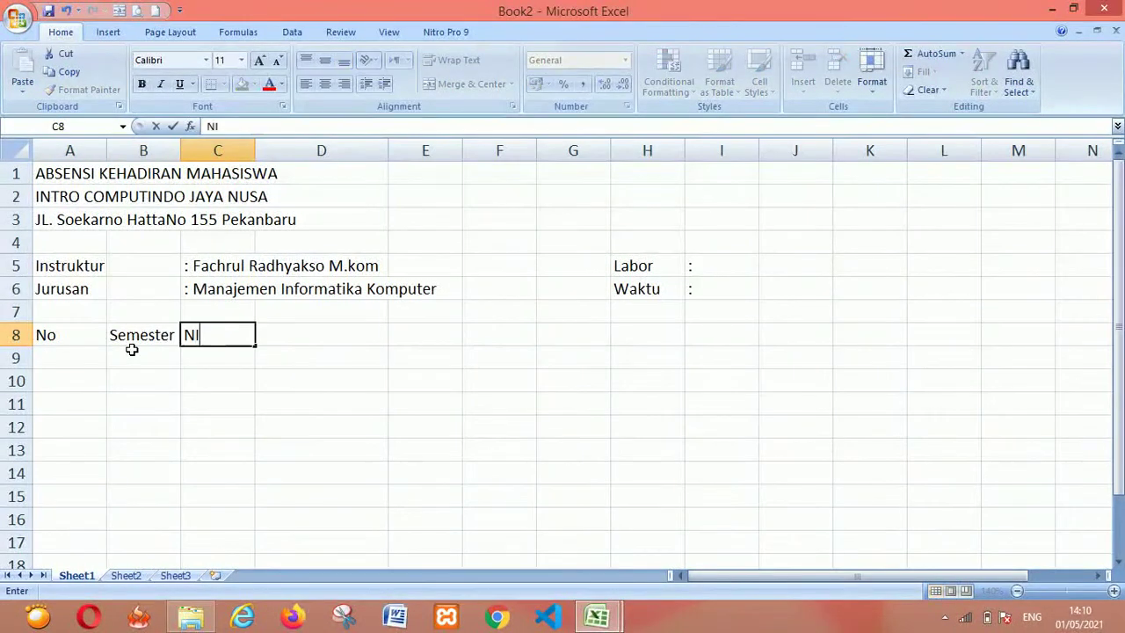
{"action": "type", "text": "M"}
{"action": "key", "text": "Tab"}
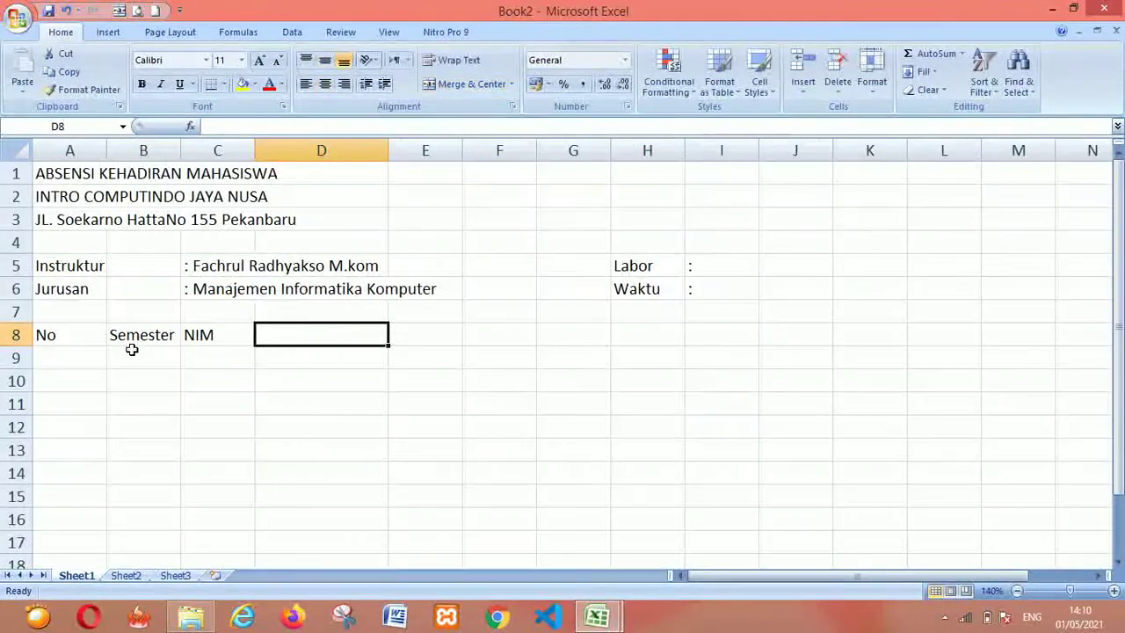
{"action": "type", "text": "Nama Mahasiswa"}
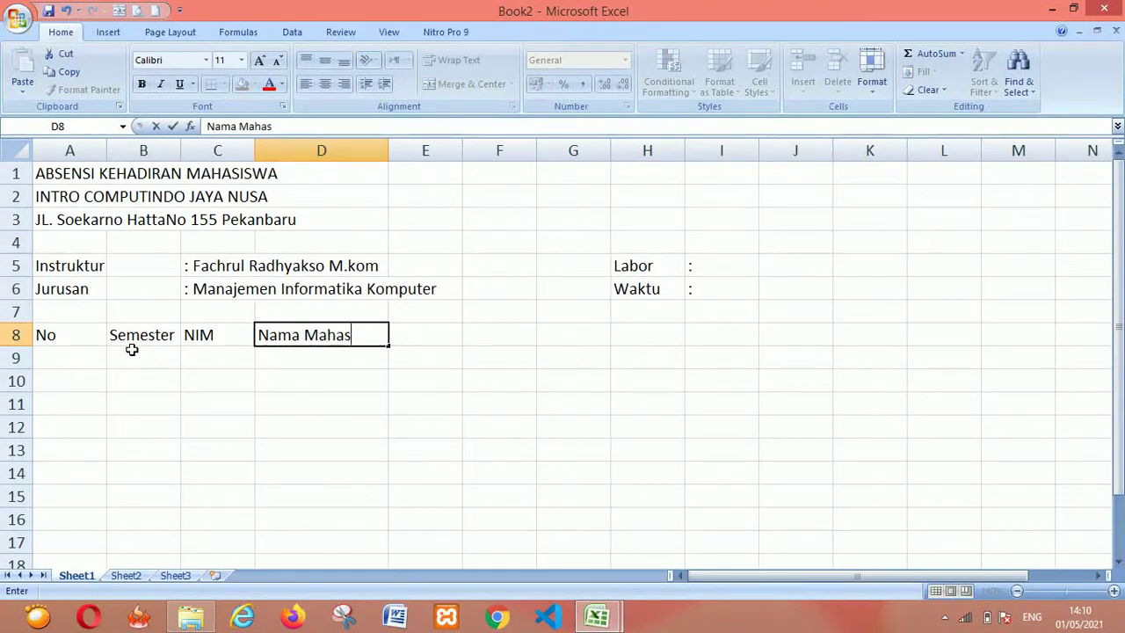
{"action": "left_click", "coordinate": [301, 387]}
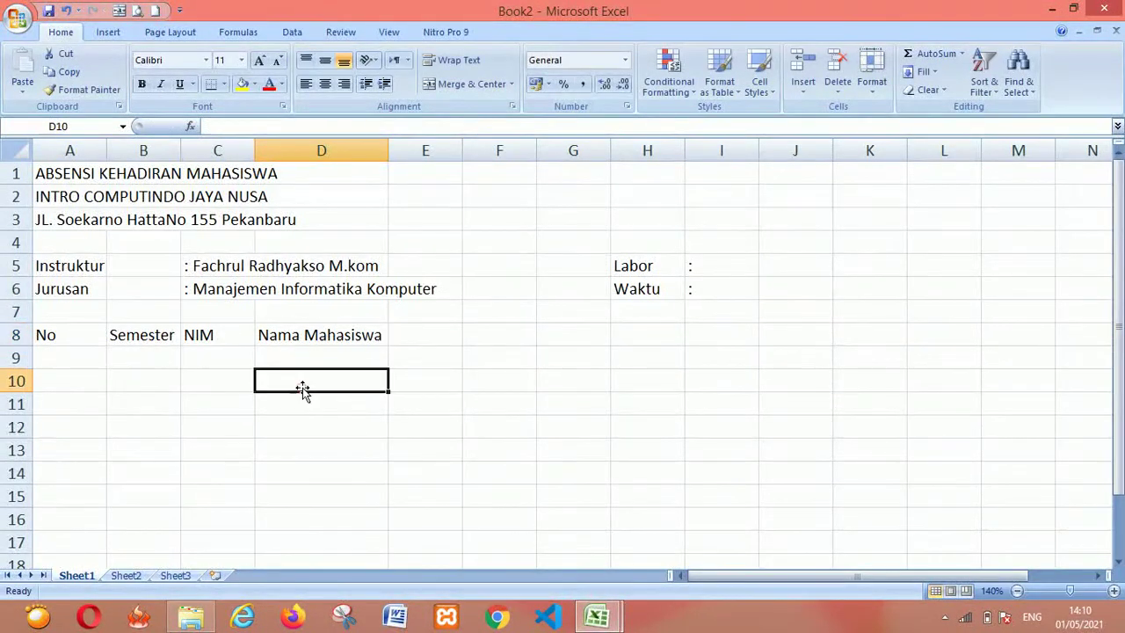
{"action": "mouse_move", "coordinate": [389, 144]}
{"action": "left_mouse_down"}
{"action": "mouse_move", "coordinate": [346, 148]}
{"action": "mouse_move", "coordinate": [387, 155]}
{"action": "left_mouse_up"}
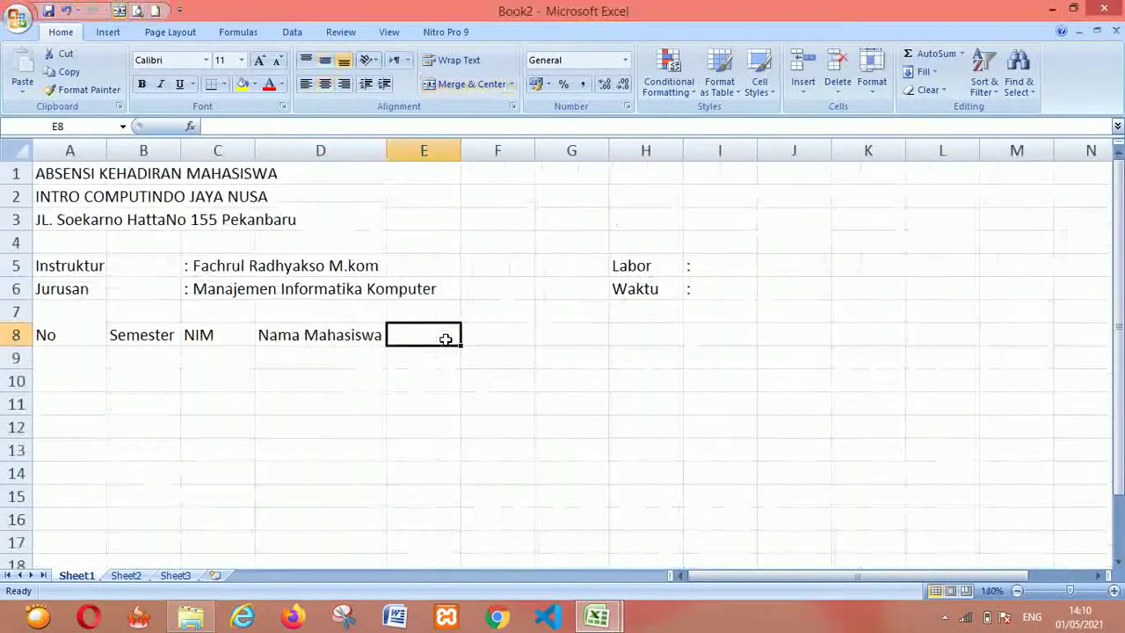
Type Pertemuan in E8, then check Book1's merged Pertemuan heading and its E9:Q9 numbers
{"action": "type", "text": "Pertemuan"}
{"action": "key", "text": "Tab"}
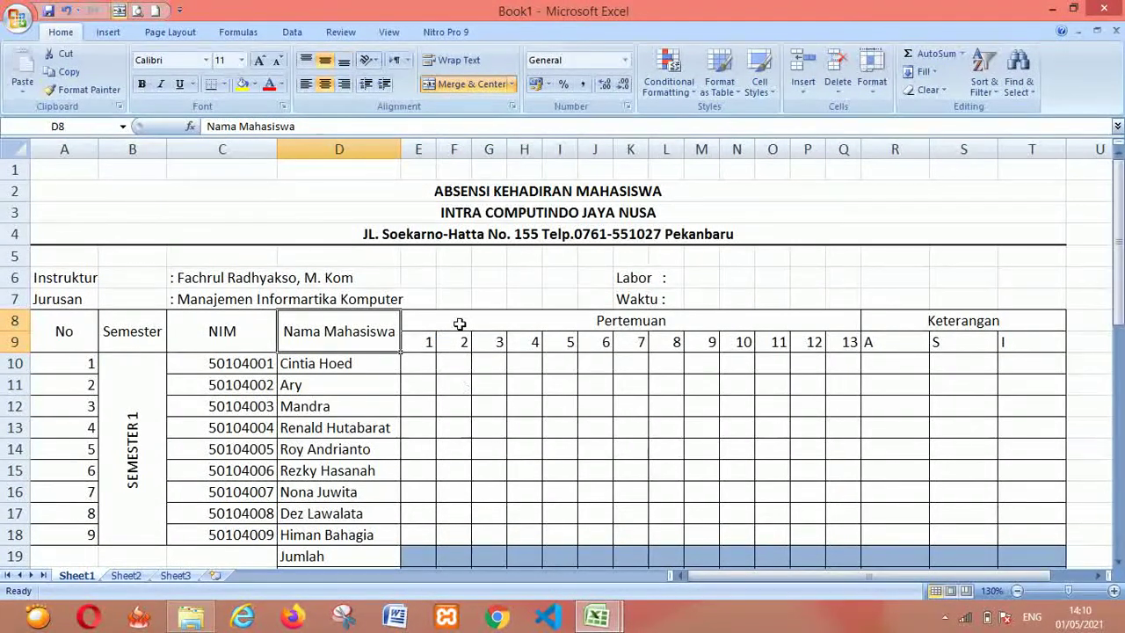
{"action": "left_click", "coordinate": [524, 322]}
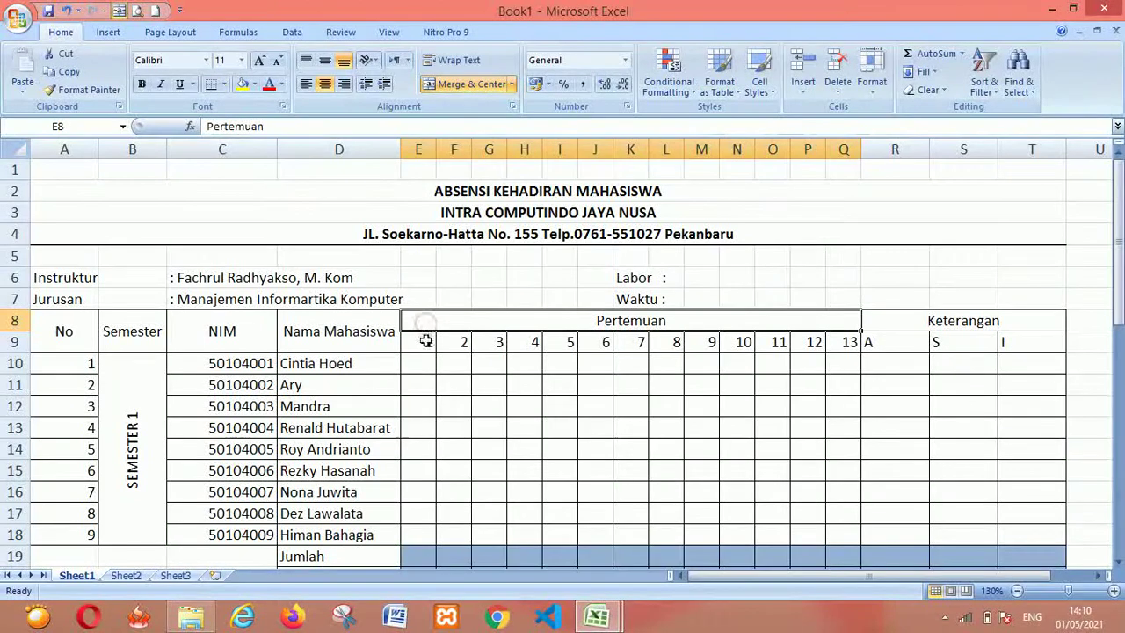
{"action": "left_click", "coordinate": [426, 342]}
{"action": "key", "text": "shift+Right"}
{"action": "key", "text": "shift+Right"}
{"action": "key", "text": "shift+Right"}
{"action": "key", "text": "shift+Right"}
{"action": "key", "text": "shift+Right"}
{"action": "key", "text": "shift+Right"}
{"action": "key", "text": "shift+Right"}
{"action": "key", "text": "shift+Right"}
{"action": "key", "text": "shift+Right"}
{"action": "key", "text": "shift+Right"}
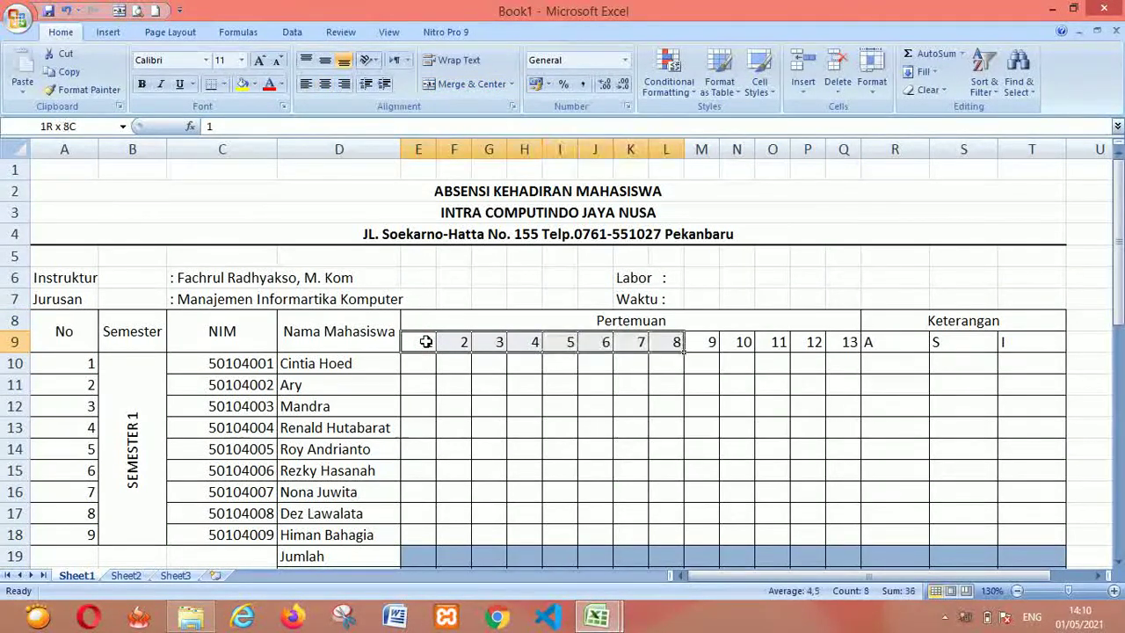
{"action": "key", "text": "shift+Right"}
{"action": "key", "text": "shift+Right"}
{"action": "key", "text": "shift+Left"}
{"action": "key", "text": "shift+Left"}
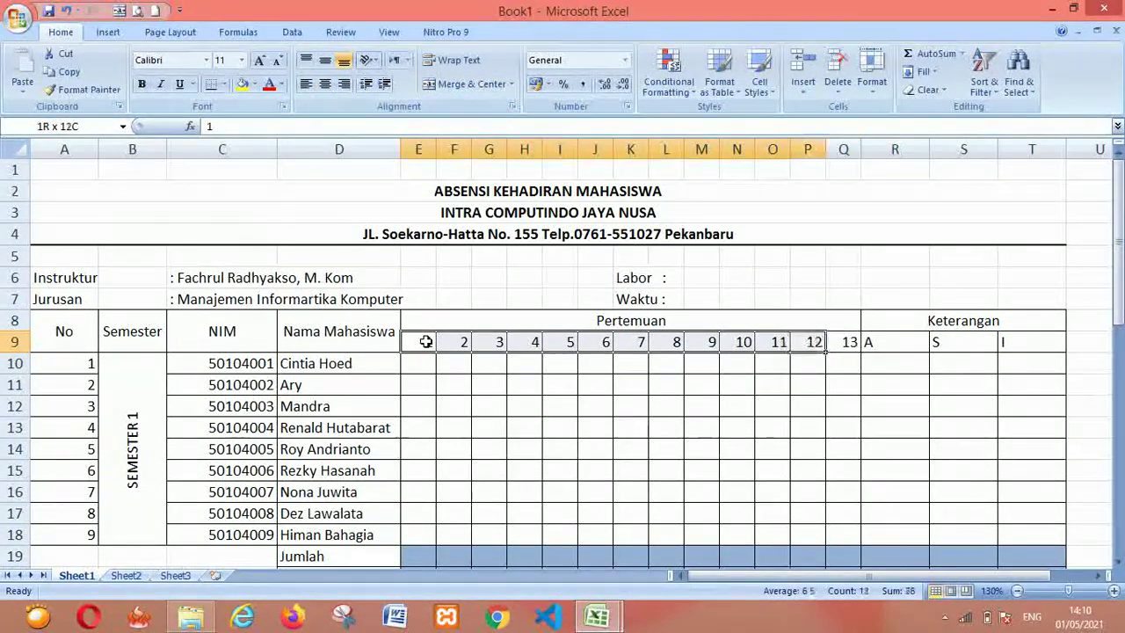
{"action": "key", "text": "shift+Right"}
{"action": "key", "text": "shift+Right"}
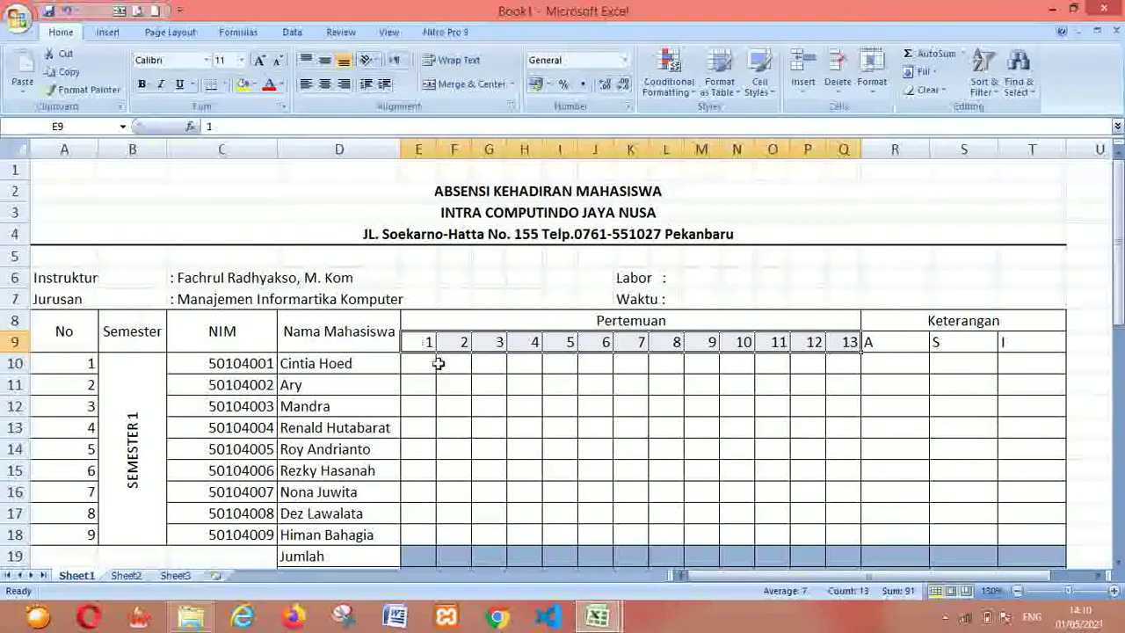
{"action": "key", "text": "alt+Tab"}
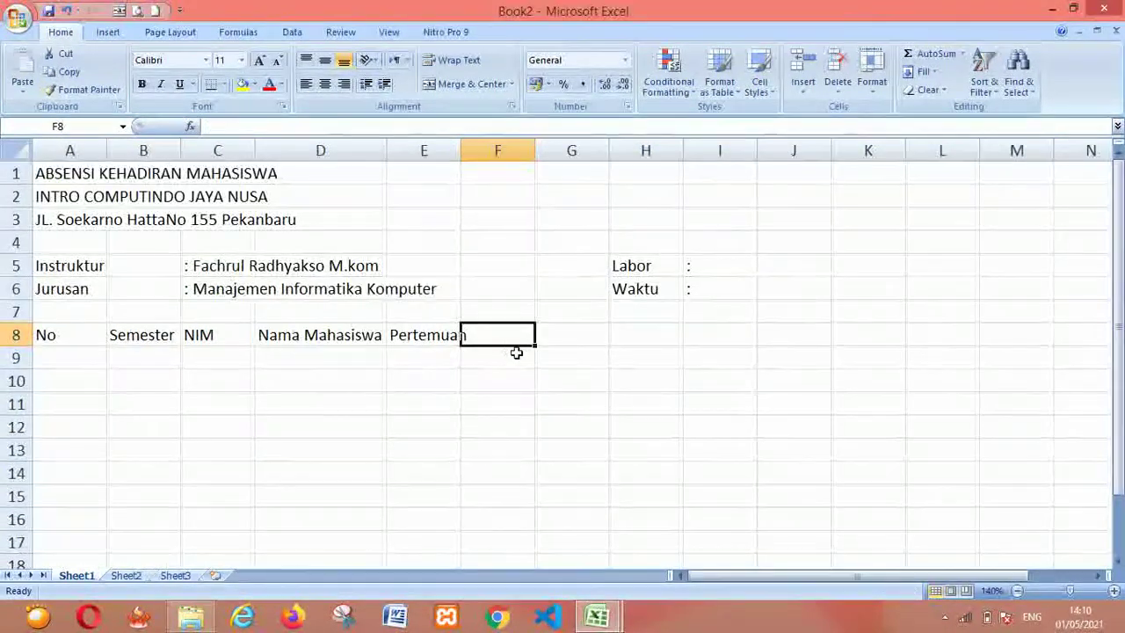
Enter meeting numbers 1, 2, 3 and 4 in E9:H9
{"action": "left_click", "coordinate": [402, 364]}
{"action": "type", "text": "1"}
{"action": "key", "text": "Tab"}
{"action": "type", "text": "2"}
{"action": "key", "text": "Tab"}
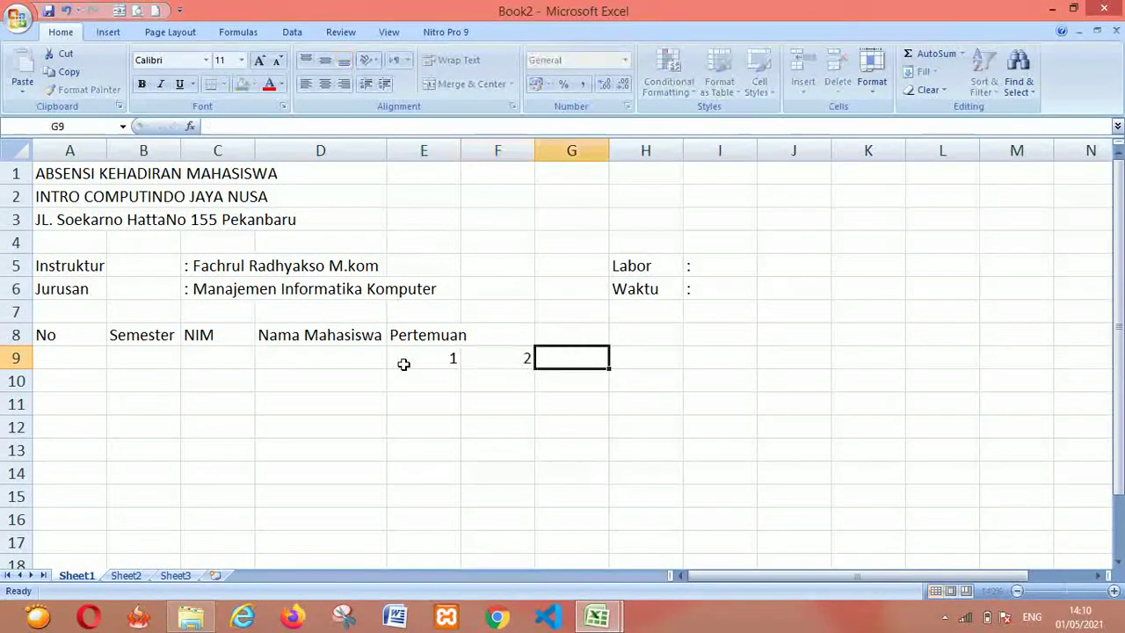
{"action": "type", "text": "3"}
{"action": "key", "text": "Tab"}
{"action": "type", "text": "4"}
{"action": "key", "text": "Tab"}
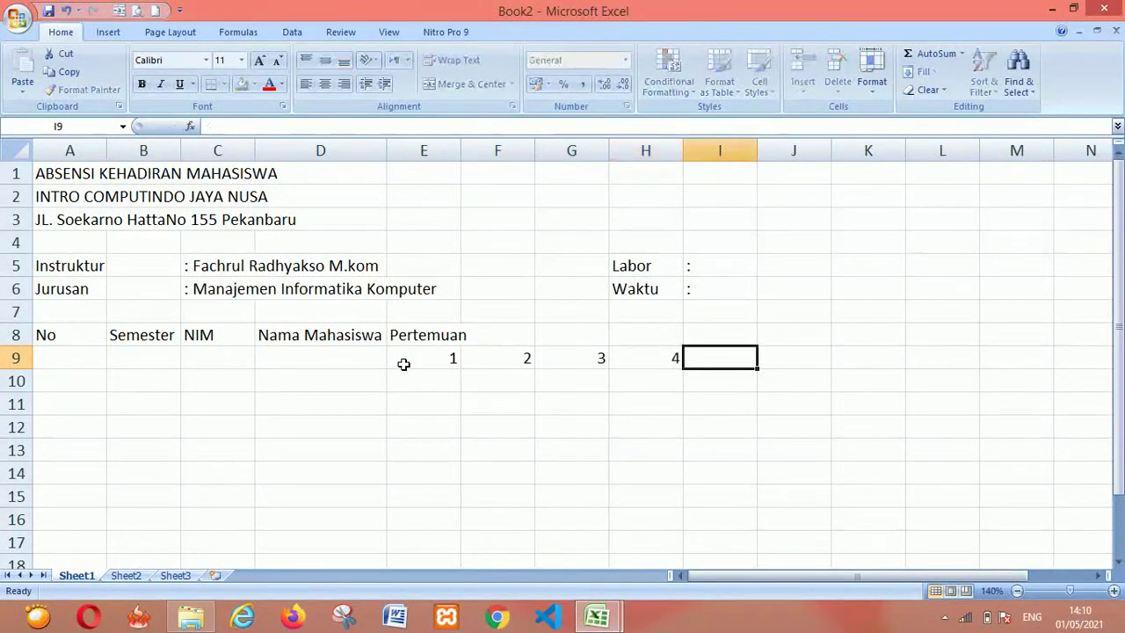
Extend the series from E9:F9 with the fill handle so Q9 reaches 13
{"action": "left_click", "coordinate": [442, 360]}
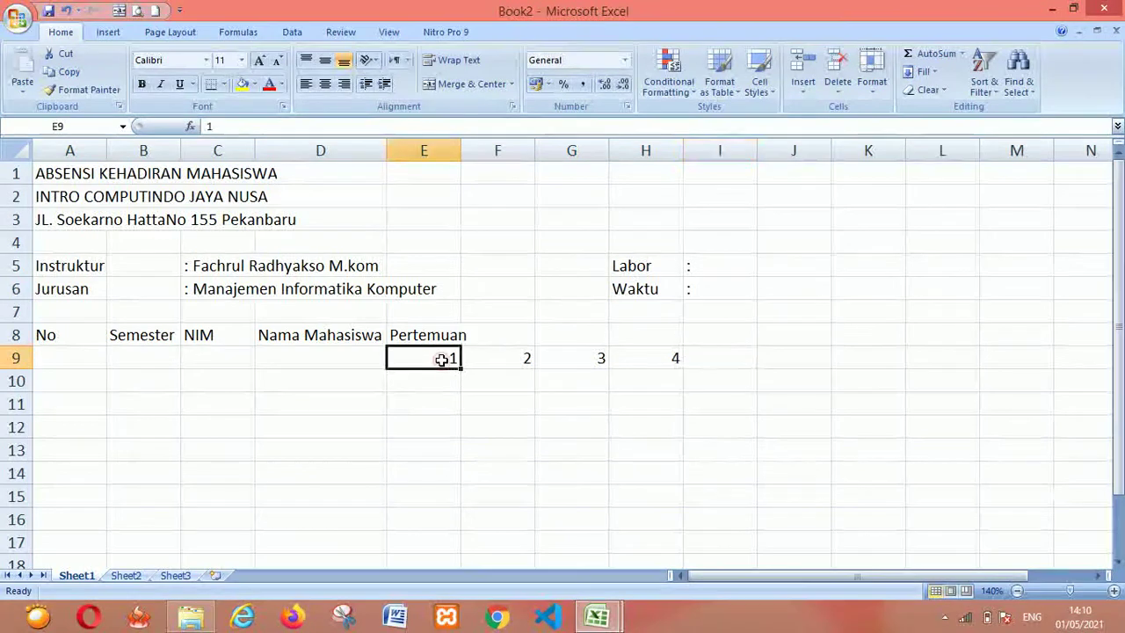
{"action": "key", "text": "shift+Right"}
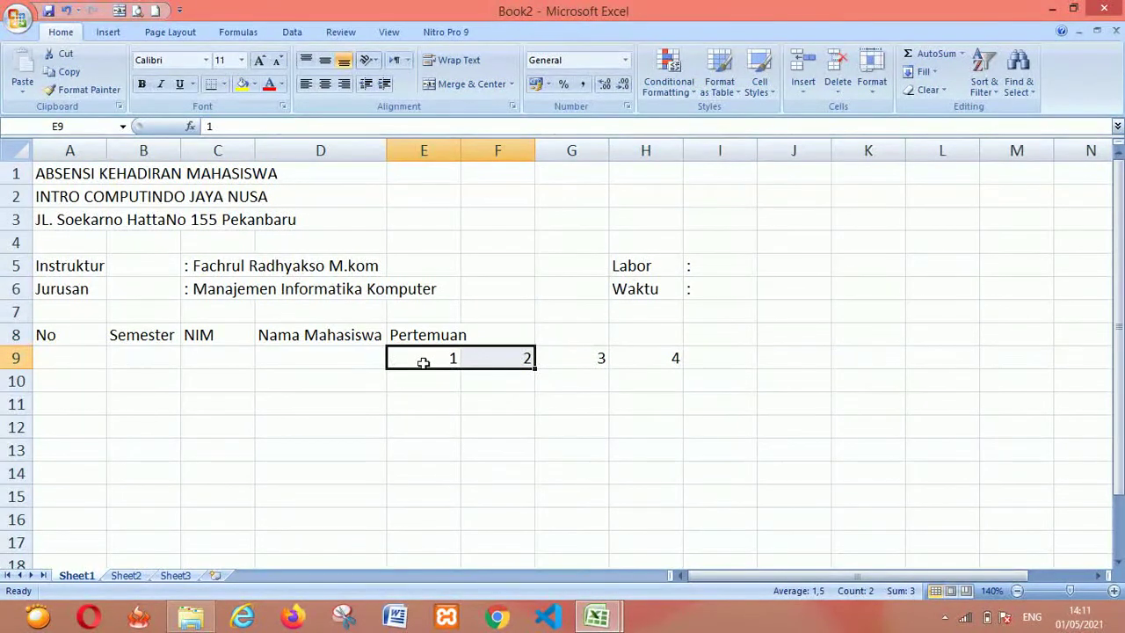
{"action": "left_click_drag", "start_coordinate": [532, 370], "coordinate": [1082, 392]}
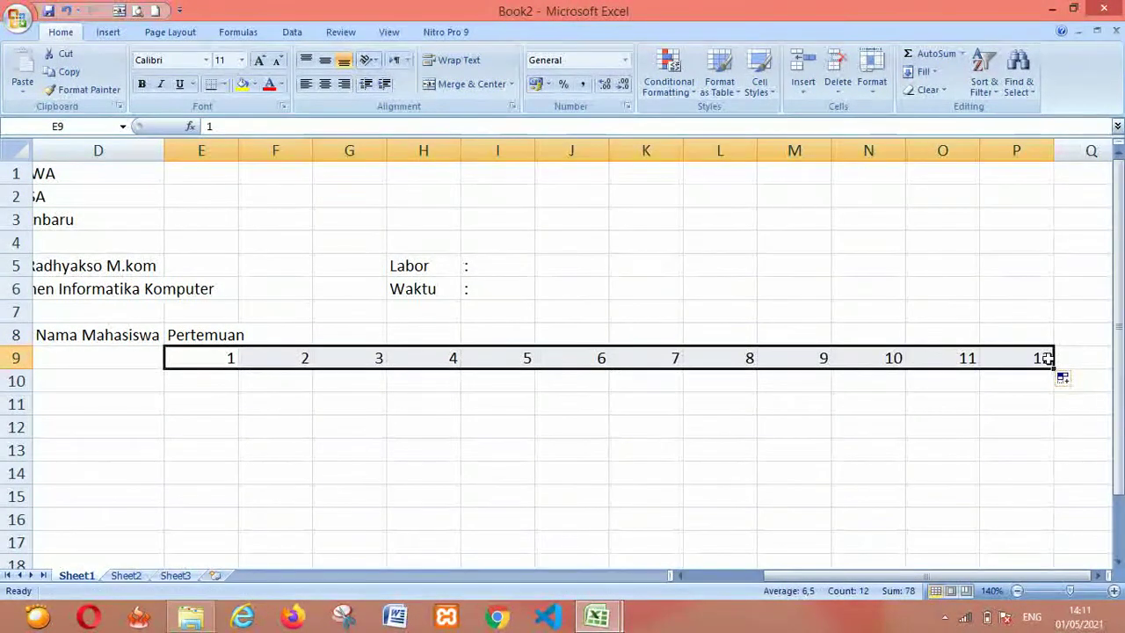
{"action": "left_click_drag", "start_coordinate": [1053, 369], "coordinate": [1093, 376]}
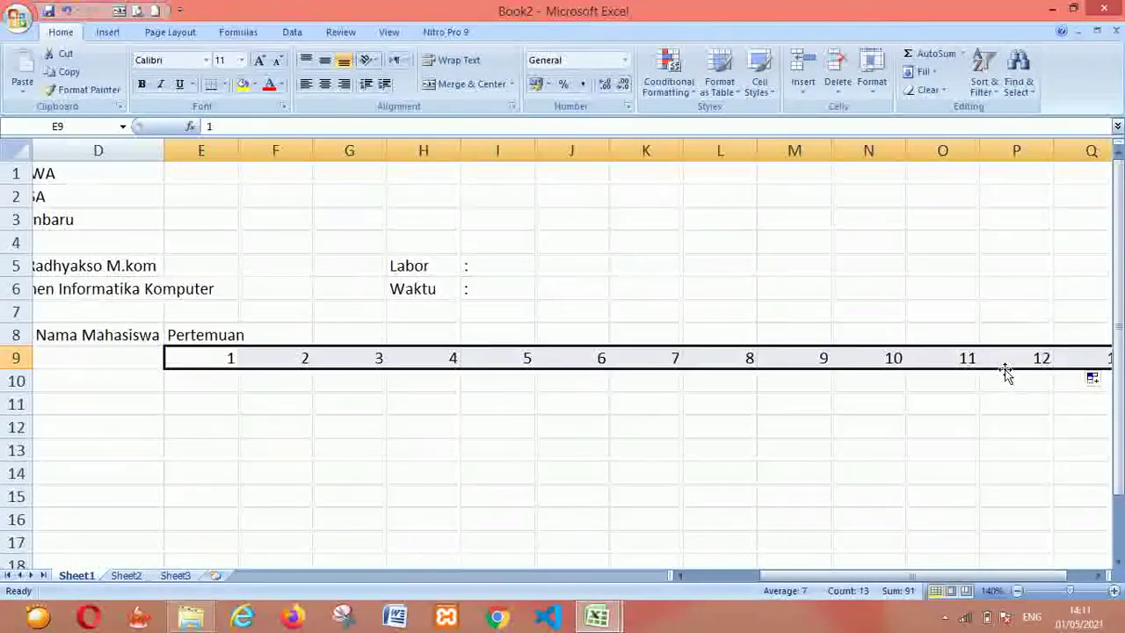
Enter the heading Keterangan in R8, just after meeting 13
{"action": "key", "text": "Right"}
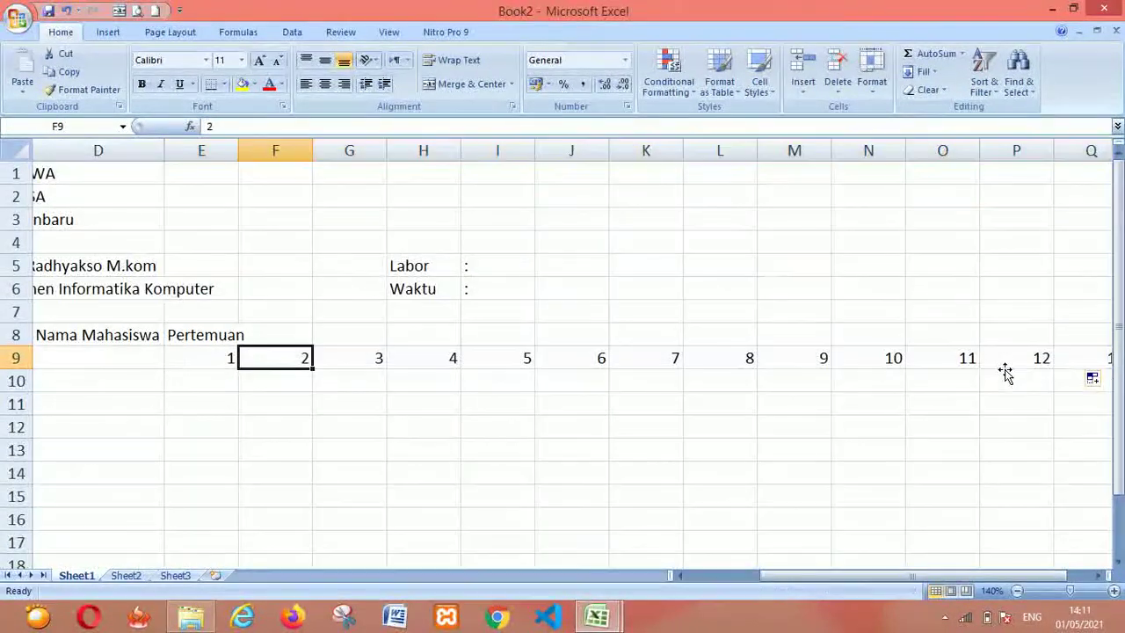
{"action": "key", "text": "Right"}
{"action": "key", "text": "Right"}
{"action": "key", "text": "Right"}
{"action": "key", "text": "Right"}
{"action": "key", "text": "Right"}
{"action": "key", "text": "Right"}
{"action": "key", "text": "Right"}
{"action": "key", "text": "Right"}
{"action": "key", "text": "Right"}
{"action": "key", "text": "Right"}
{"action": "key", "text": "Right"}
{"action": "key", "text": "Right"}
{"action": "key", "text": "Right"}
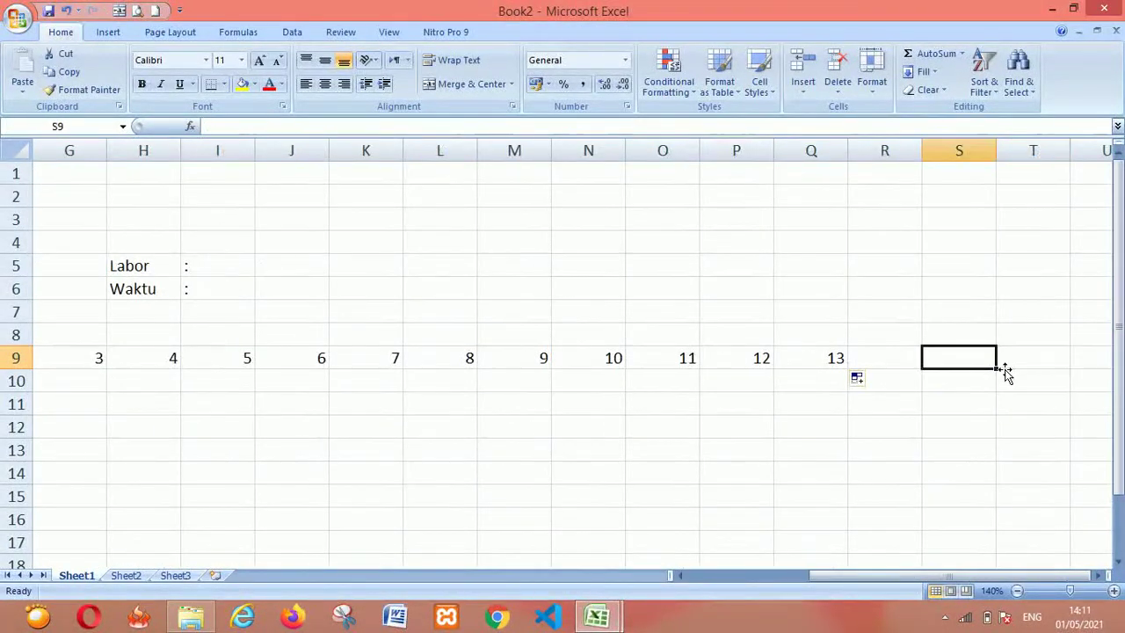
{"action": "key", "text": "Left"}
{"action": "key", "text": "Up"}
{"action": "key", "text": "Left"}
{"action": "key", "text": "Right"}
{"action": "key", "text": "Down"}
{"action": "key", "text": "Up"}
{"action": "type", "text": "Ke"}
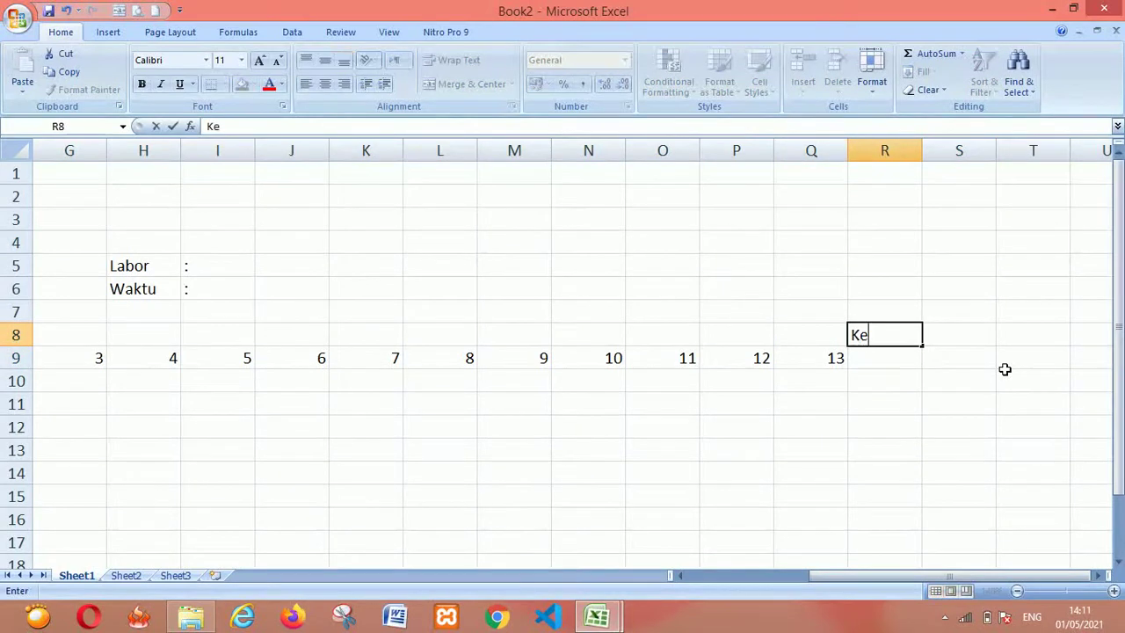
{"action": "type", "text": "terangan"}
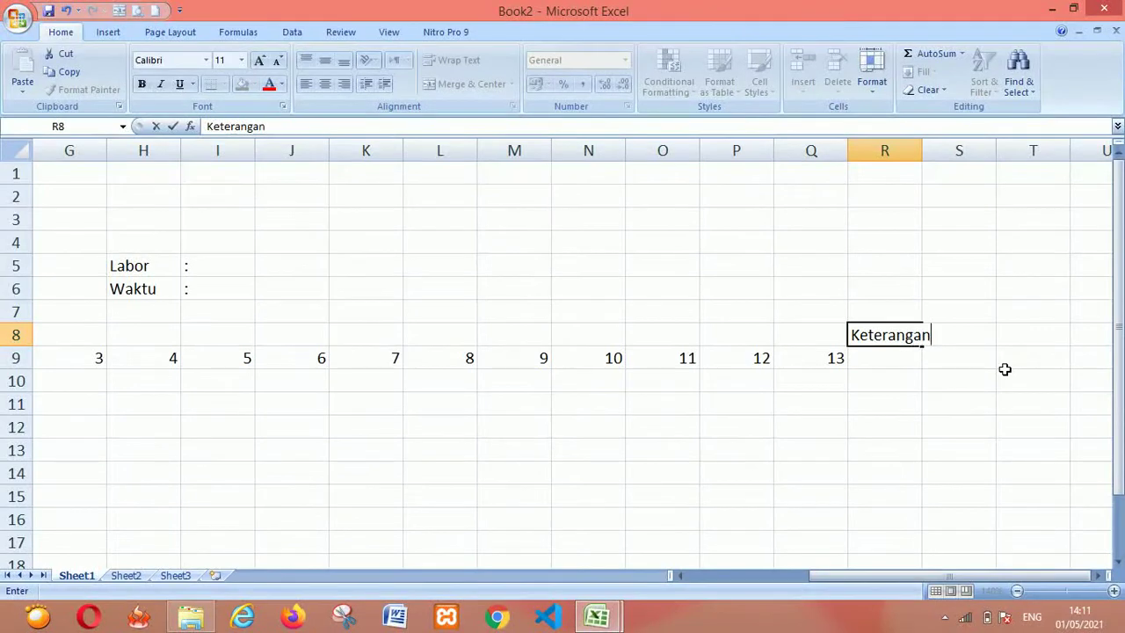
{"action": "key", "text": "Return"}
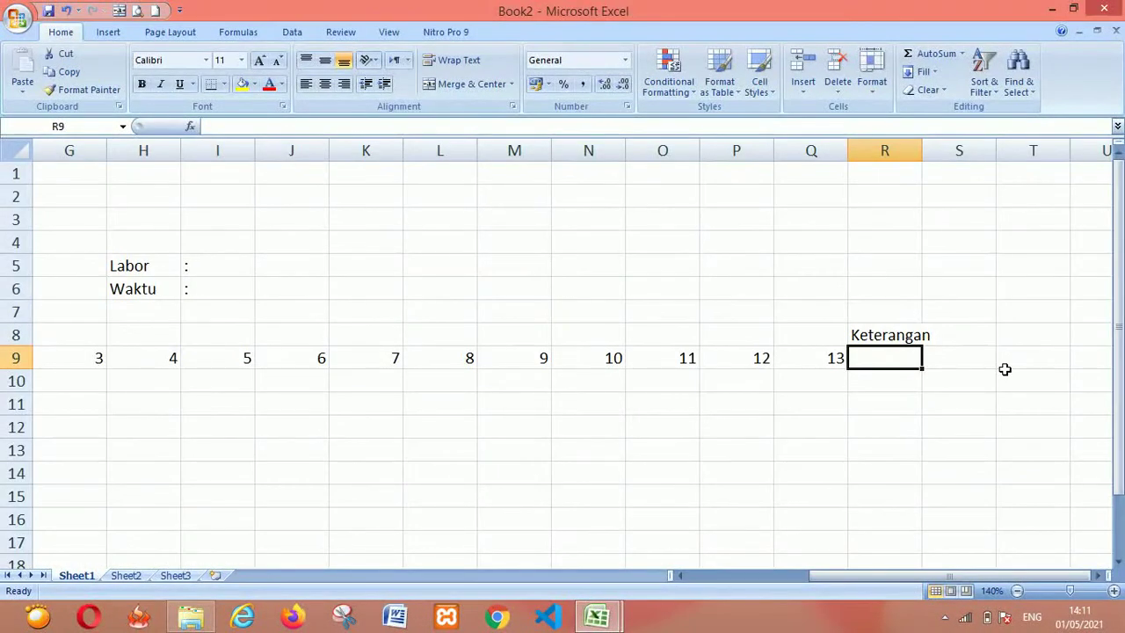
Type A, S and I into R9, S9 and T9 beneath Keterangan
{"action": "type", "text": "A"}
{"action": "key", "text": "Tab"}
{"action": "type", "text": "S"}
{"action": "key", "text": "Tab"}
{"action": "type", "text": "I"}
{"action": "key", "text": "Left"}
{"action": "key", "text": "Left"}
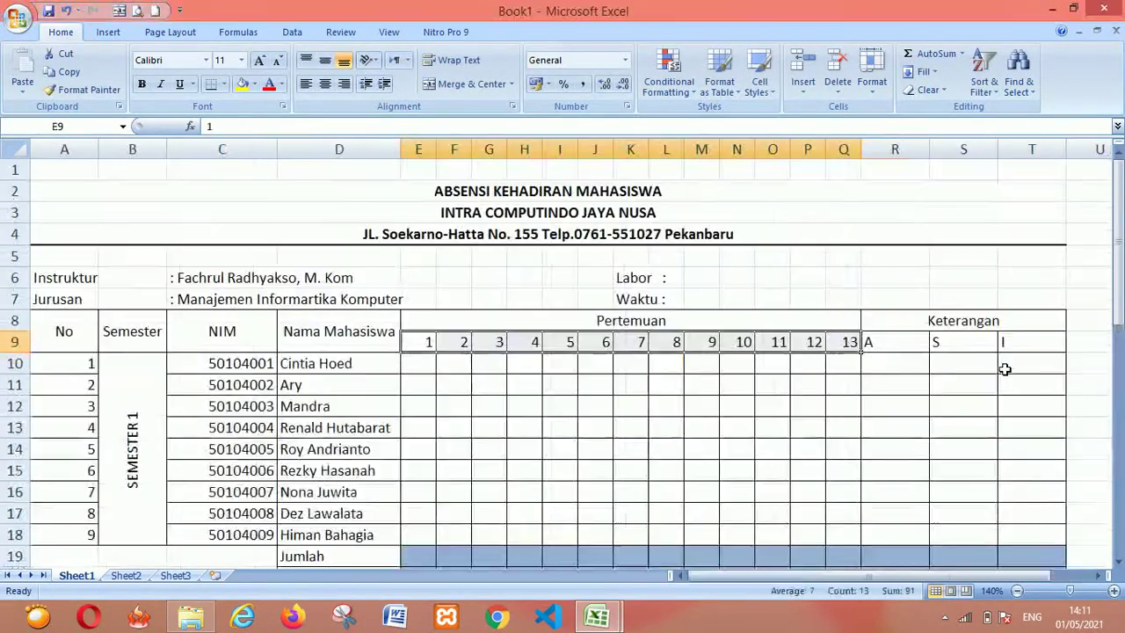
{"action": "left_click", "coordinate": [710, 320]}
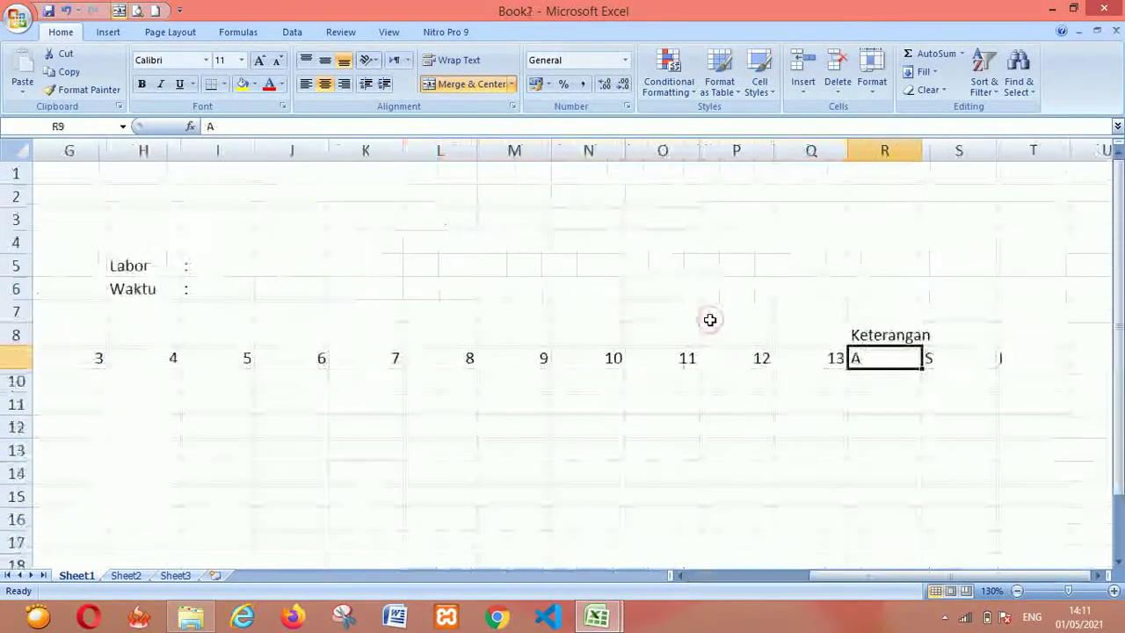
{"action": "key", "text": "Left"}
Merge and centre E8:Q8 so Pertemuan spans all 13 meeting columns
{"action": "key", "text": "ctrl+Left"}
{"action": "key", "text": "Left"}
{"action": "key", "text": "Left"}
{"action": "key", "text": "Left"}
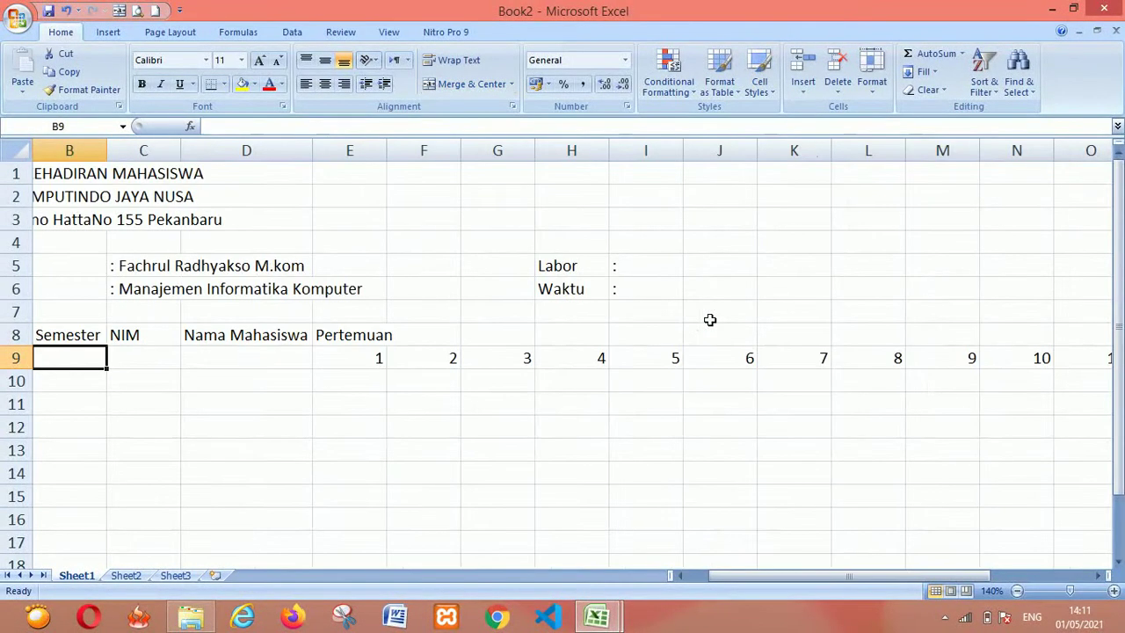
{"action": "key", "text": "Up"}
{"action": "key", "text": "Right"}
{"action": "key", "text": "Right"}
{"action": "key", "text": "Right"}
{"action": "key", "text": "Right"}
{"action": "key", "text": "Left"}
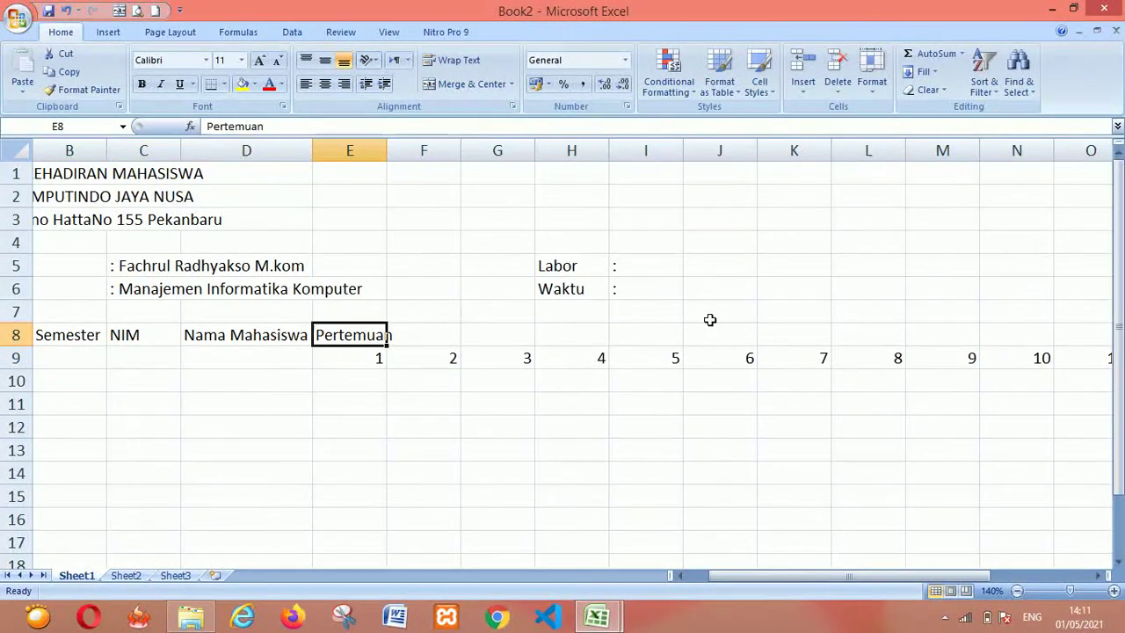
{"action": "key", "text": "Down"}
{"action": "key", "text": "Right"}
{"action": "key", "text": "Right"}
{"action": "key", "text": "Right"}
{"action": "key", "text": "Right"}
{"action": "key", "text": "Right"}
{"action": "key", "text": "Right"}
{"action": "key", "text": "Up"}
{"action": "key", "text": "Left"}
{"action": "key", "text": "Left"}
{"action": "key", "text": "Left"}
{"action": "key", "text": "Left"}
{"action": "key", "text": "Left"}
{"action": "key", "text": "Left"}
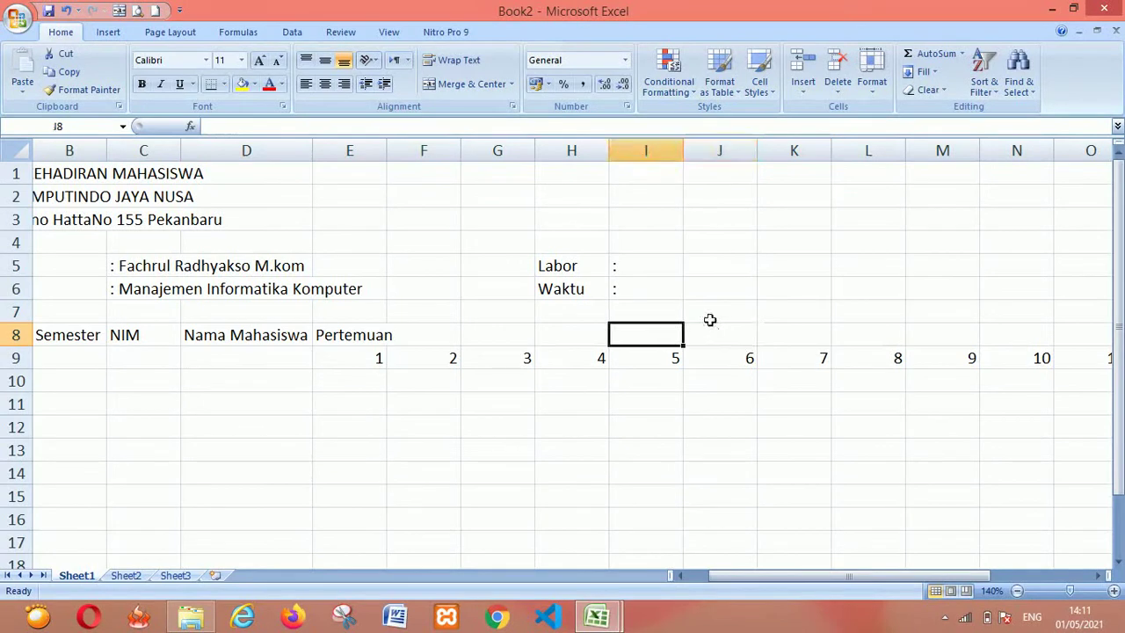
{"action": "key", "text": "shift+Right"}
{"action": "key", "text": "Left"}
{"action": "key", "text": "Right"}
{"action": "key", "text": "shift+Right"}
{"action": "key", "text": "shift+Right"}
{"action": "key", "text": "shift+Right"}
{"action": "key", "text": "shift+Right"}
{"action": "key", "text": "shift+Right"}
{"action": "key", "text": "shift+Right"}
{"action": "key", "text": "shift+Right"}
{"action": "key", "text": "shift+Right"}
{"action": "key", "text": "shift+Right"}
{"action": "key", "text": "shift+Right"}
{"action": "key", "text": "shift+Right"}
{"action": "key", "text": "shift+Right"}
{"action": "key", "text": "shift+Right"}
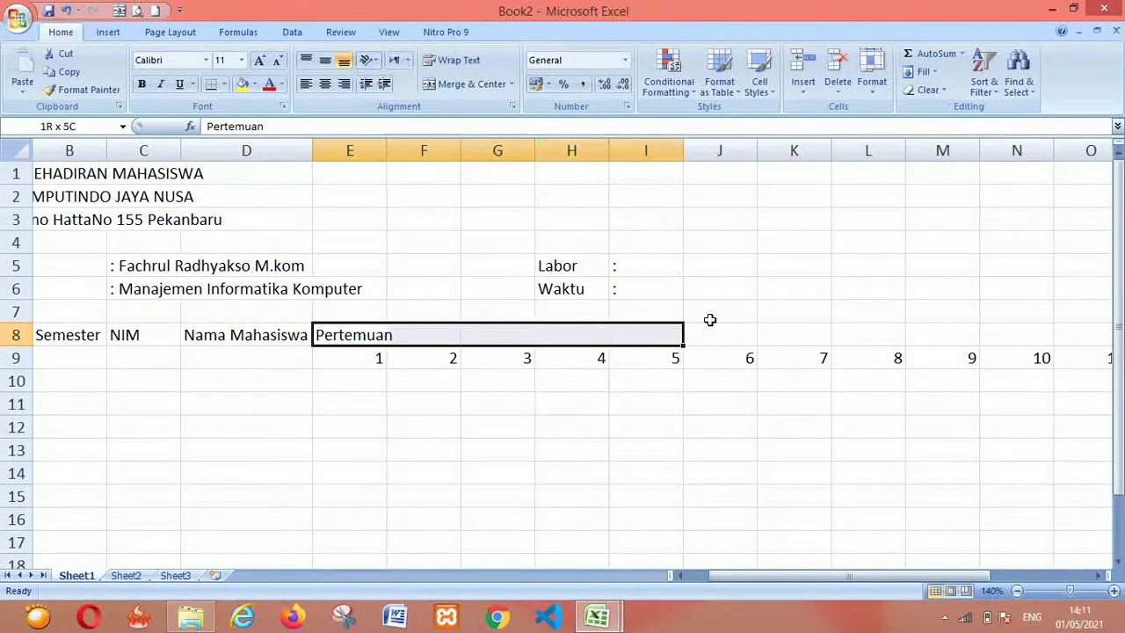
{"action": "key", "text": "shift+Left"}
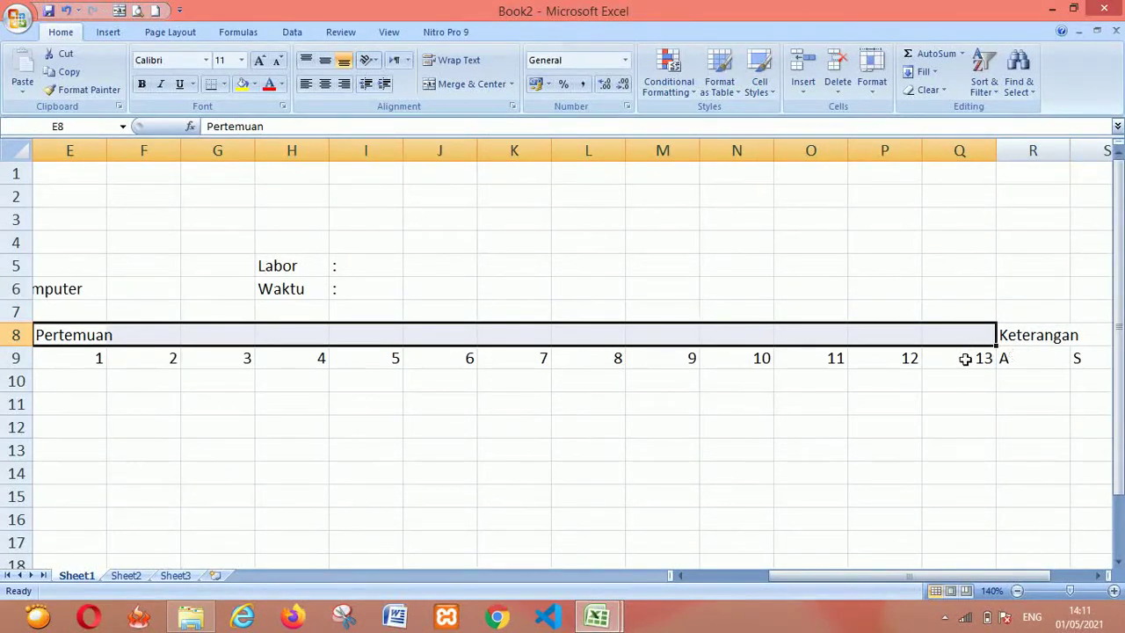
{"action": "left_click_drag", "start_coordinate": [825, 573], "coordinate": [774, 583]}
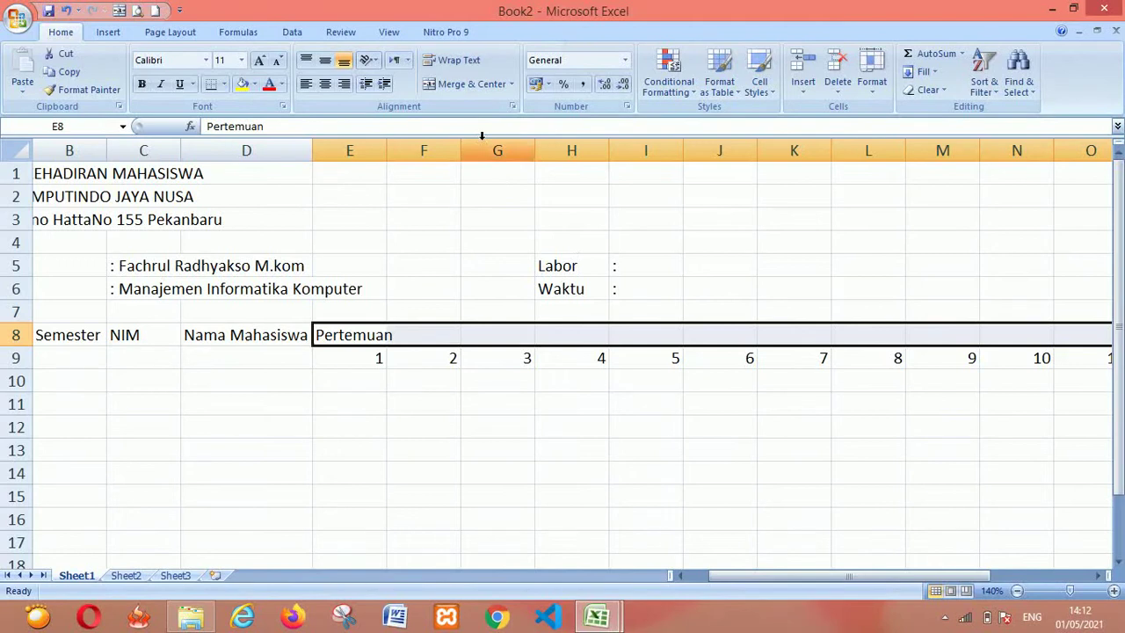
{"action": "left_click", "coordinate": [465, 92]}
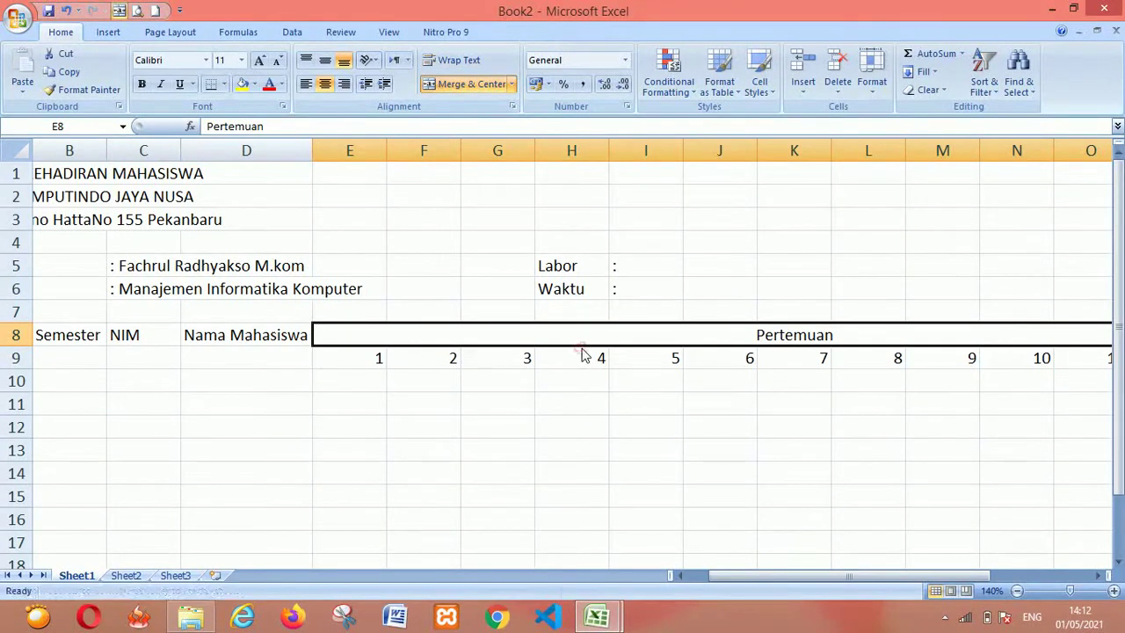
Merge and centre R8:T8 for the Keterangan heading
{"action": "key", "text": "Right"}
{"action": "key", "text": "Right"}
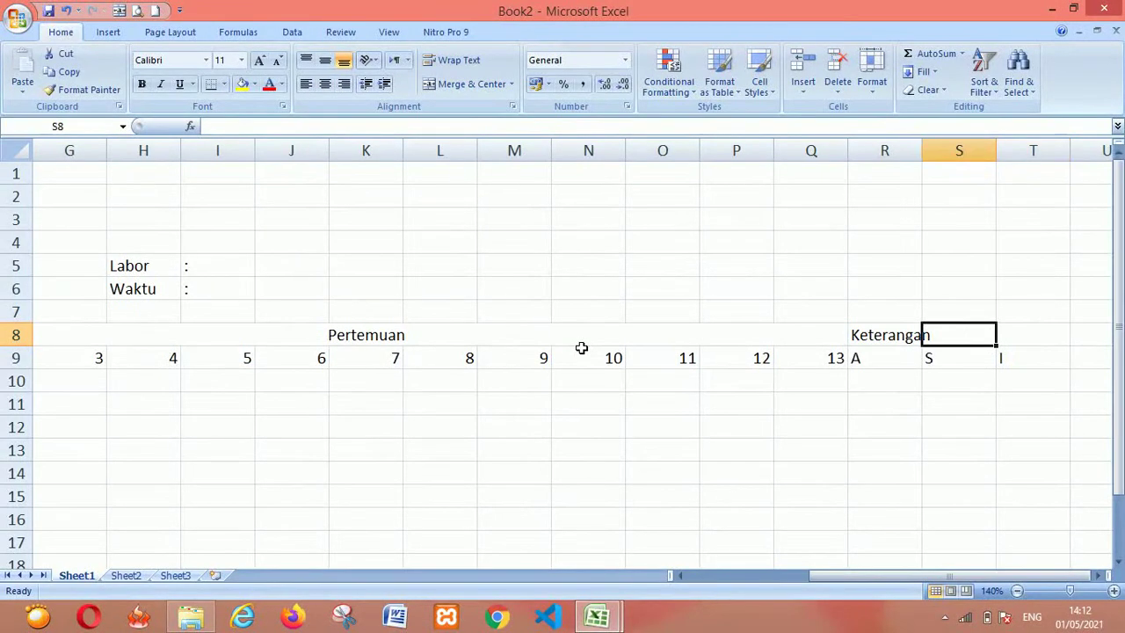
{"action": "key", "text": "alt+Tab"}
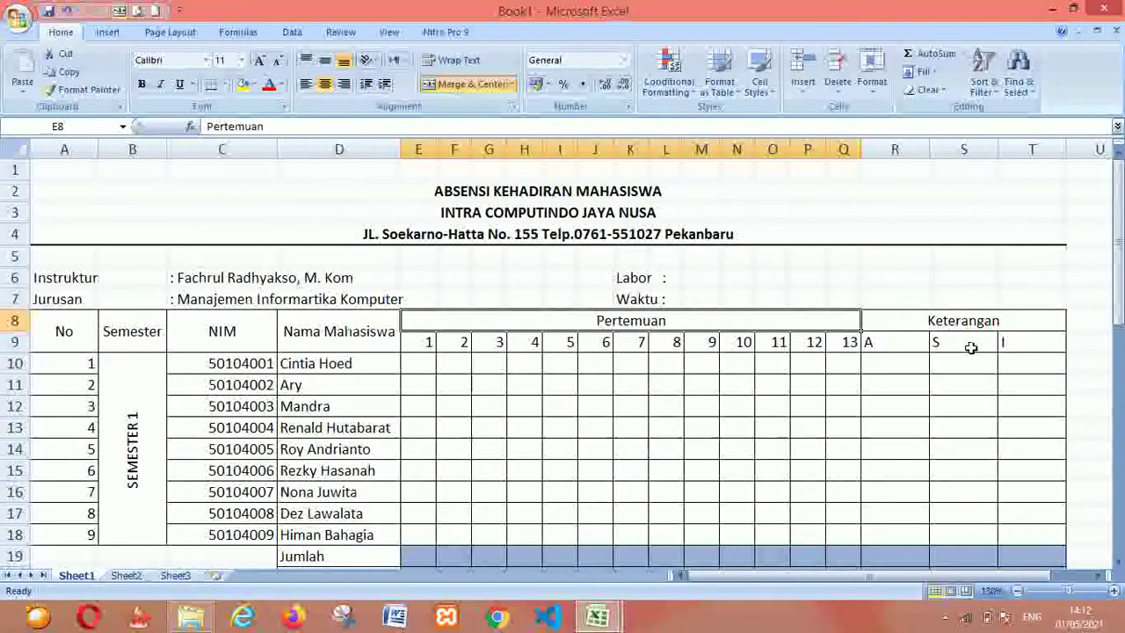
{"action": "key", "text": "alt+Tab"}
{"action": "left_click", "coordinate": [902, 332]}
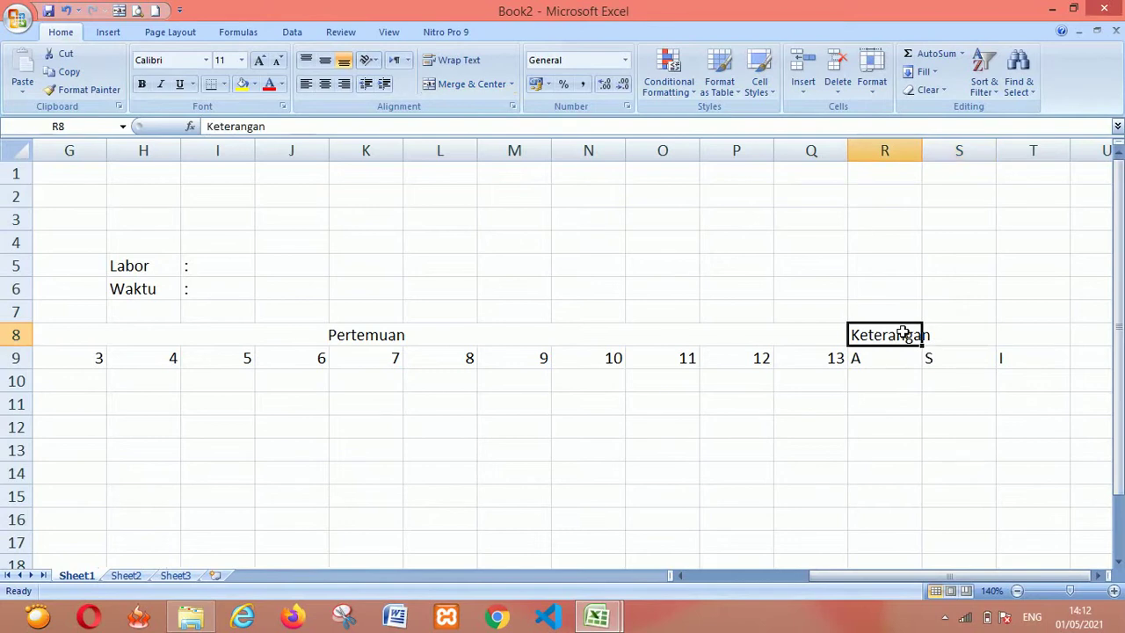
{"action": "key", "text": "shift+Right"}
{"action": "key", "text": "shift+Right"}
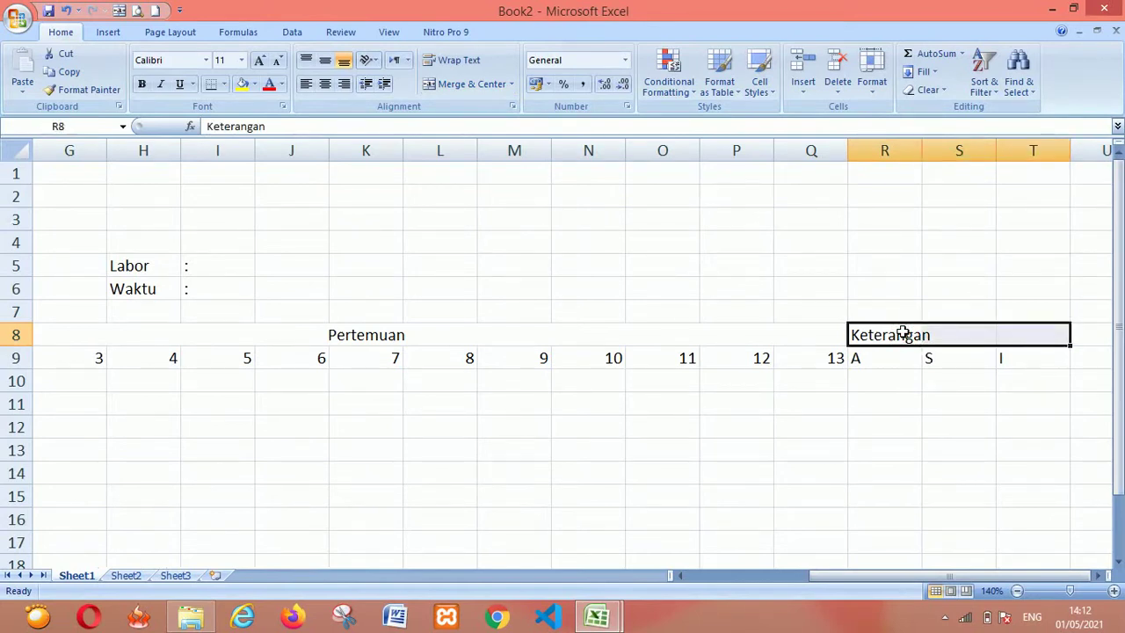
{"action": "left_click", "coordinate": [466, 85]}
Check the A, S and I cells under Keterangan, then return to the Book1 reference
{"action": "left_click", "coordinate": [981, 380]}
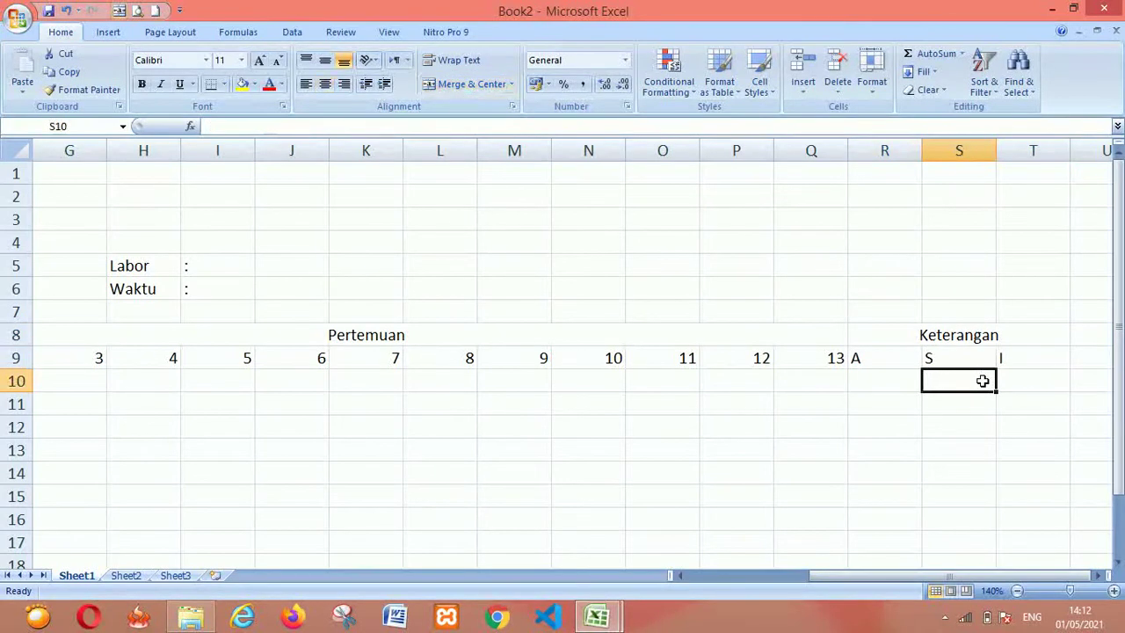
{"action": "left_click", "coordinate": [888, 358]}
{"action": "key", "text": "shift+Right"}
{"action": "key", "text": "shift+Right"}
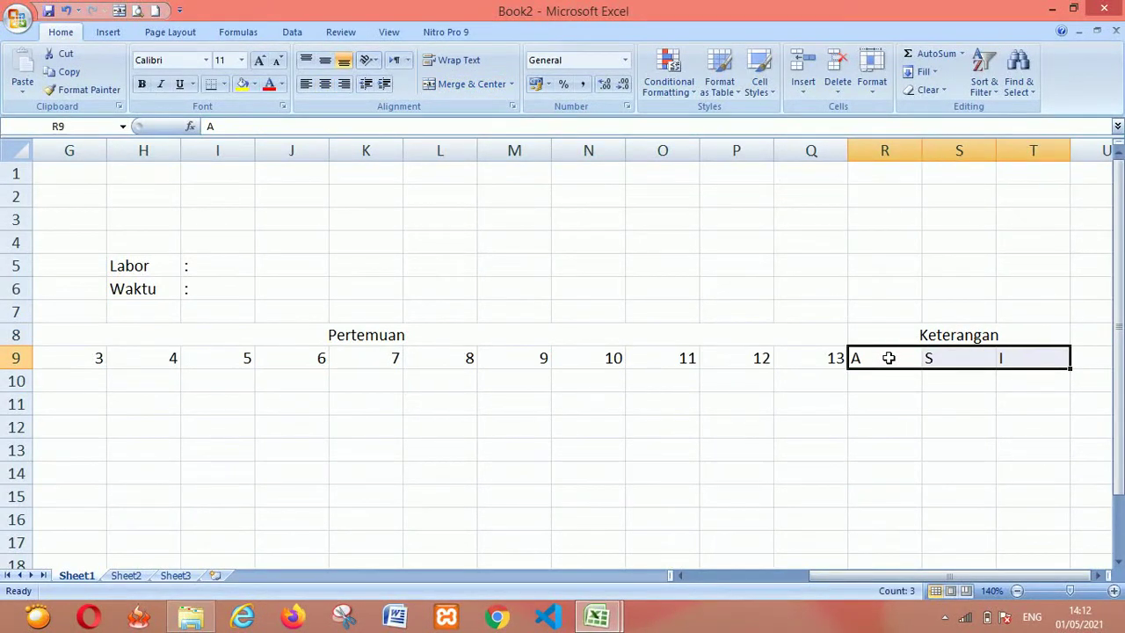
{"action": "key", "text": "Up"}
{"action": "key", "text": "Down"}
{"action": "key", "text": "Left"}
{"action": "key", "text": "Left"}
{"action": "key", "text": "Left"}
{"action": "key", "text": "Left"}
{"action": "key", "text": "Left"}
{"action": "key", "text": "Left"}
{"action": "key", "text": "Left"}
{"action": "key", "text": "Left"}
{"action": "key", "text": "Left"}
{"action": "key", "text": "Left"}
{"action": "key", "text": "Left"}
{"action": "key", "text": "Left"}
{"action": "key", "text": "Left"}
{"action": "key", "text": "Left"}
{"action": "key", "text": "Left"}
{"action": "key", "text": "Left"}
{"action": "key", "text": "Left"}
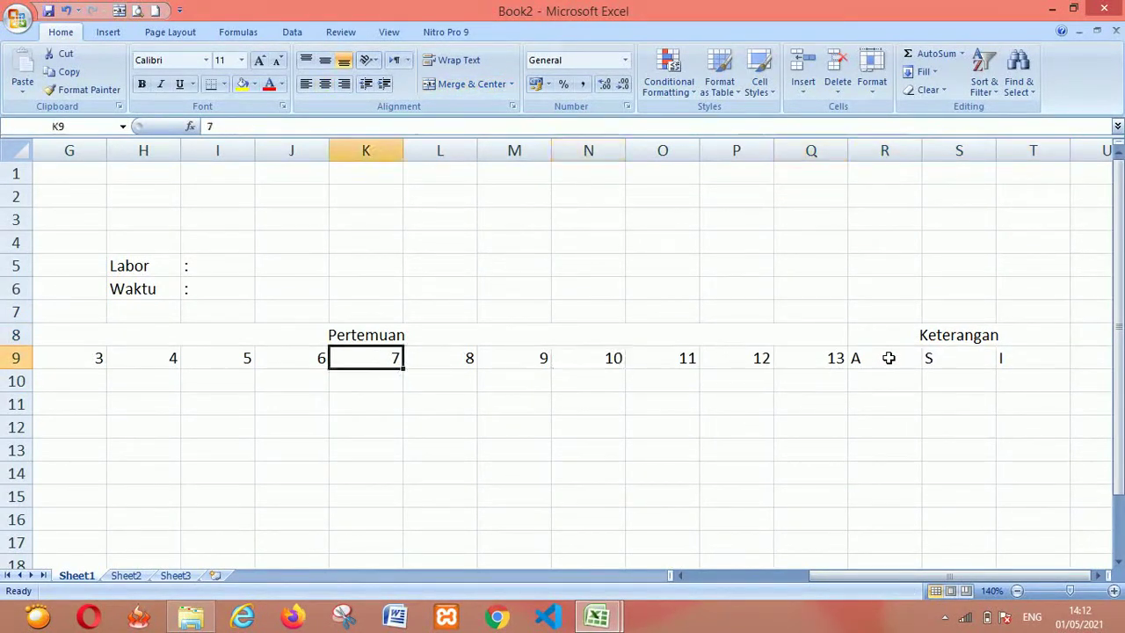
{"action": "key", "text": "alt+Tab"}
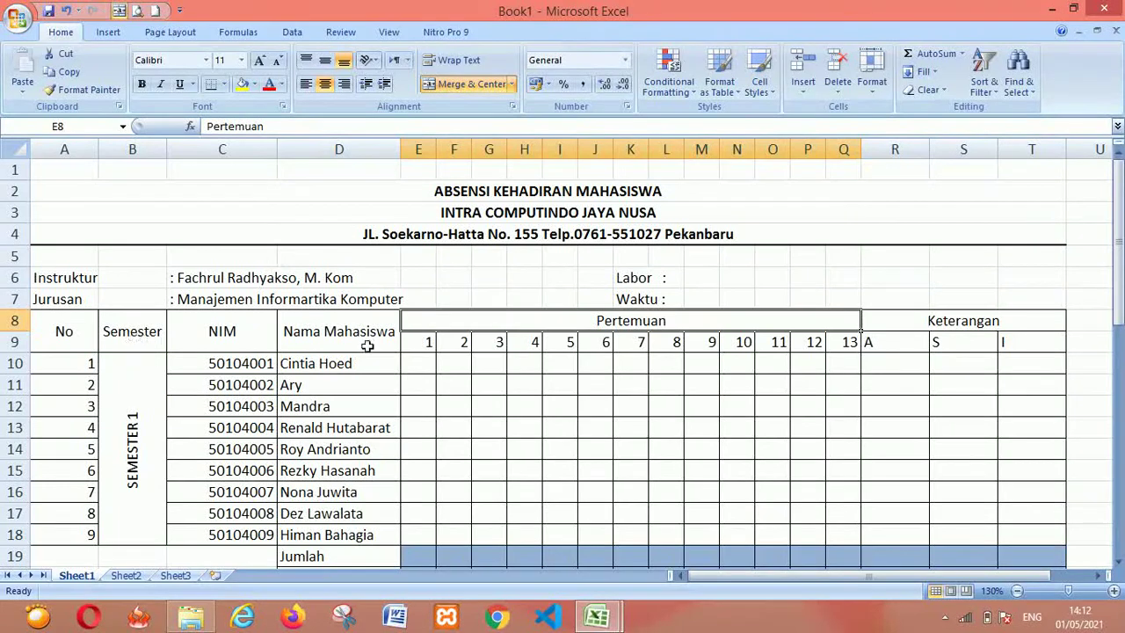
Check how Book1 merges the Nama Mahasiswa and Pertemuan headers over rows 8–9
{"action": "left_click", "coordinate": [338, 334]}
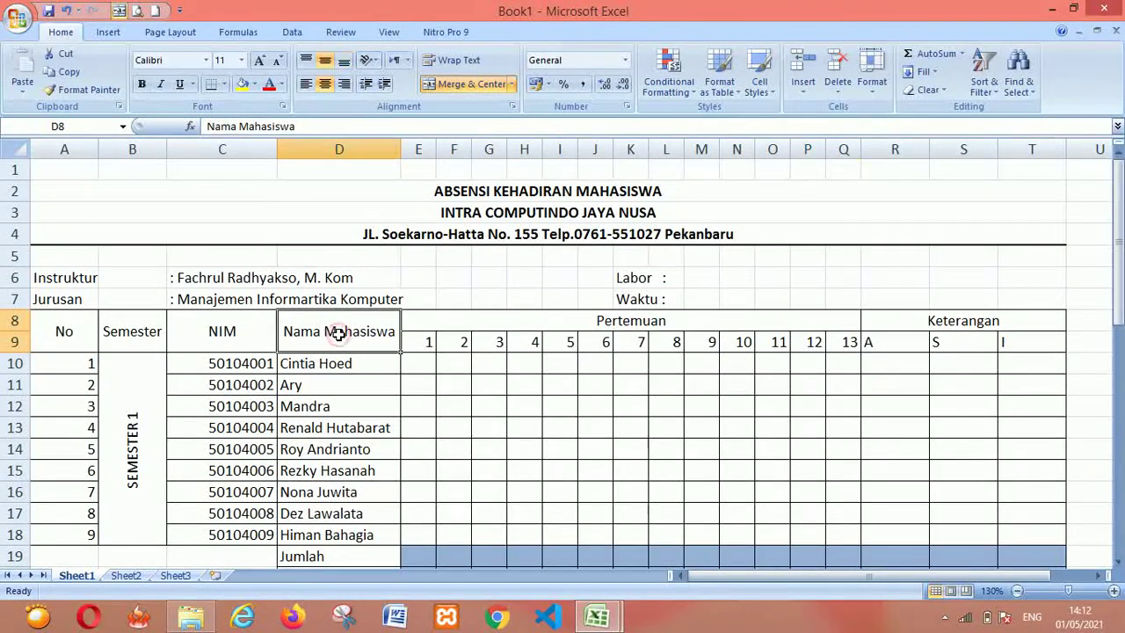
{"action": "left_click", "coordinate": [416, 322]}
{"action": "key", "text": "Down"}
{"action": "key", "text": "Right"}
{"action": "key", "text": "Left"}
{"action": "key", "text": "Left"}
{"action": "key", "text": "Down"}
{"action": "key", "text": "Up"}
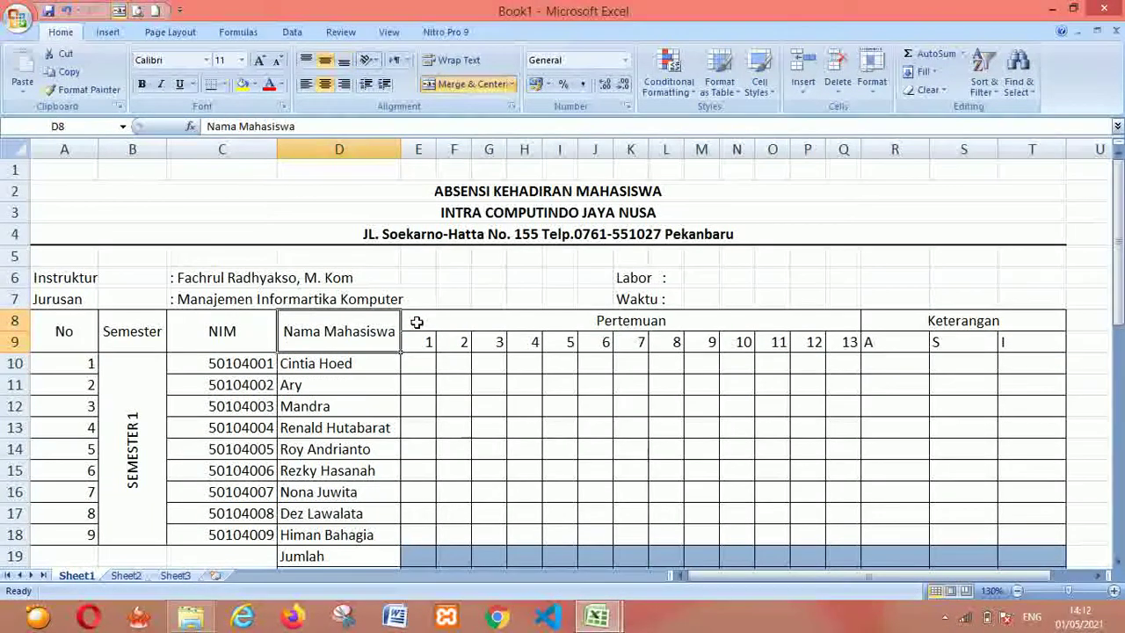
{"action": "key", "text": "Right"}
{"action": "key", "text": "Up"}
{"action": "key", "text": "Left"}
{"action": "key", "text": "ctrl+Tab"}
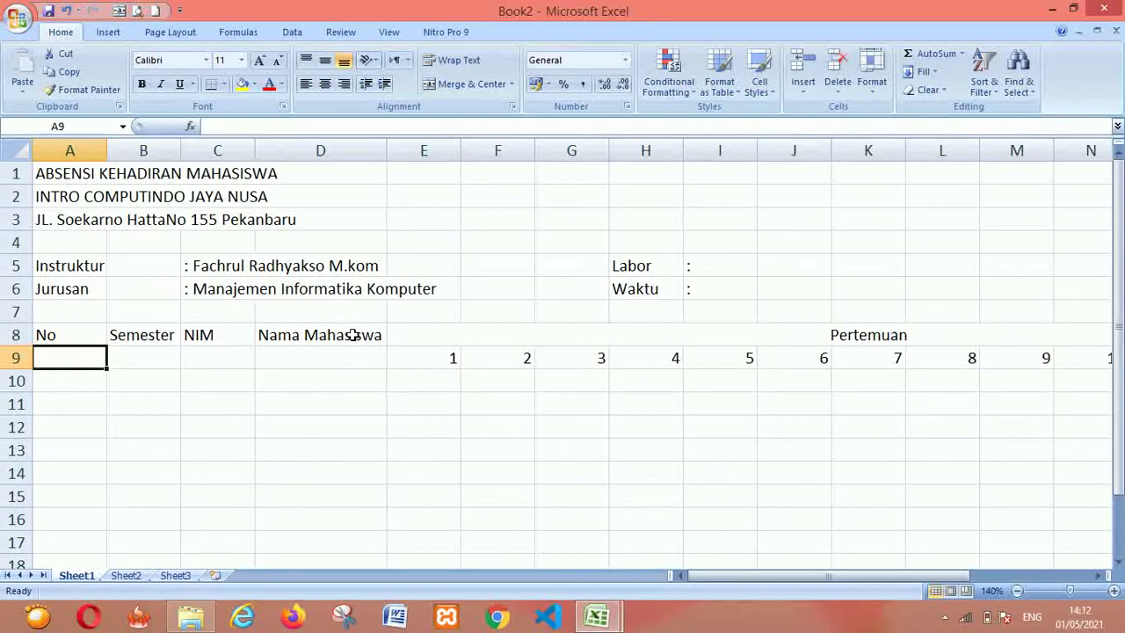
Select D8:D9 in Book2 and merge it into one Nama Mahasiswa header cell
{"action": "left_click", "coordinate": [351, 335]}
{"action": "key", "text": "Left"}
{"action": "key", "text": "Right"}
{"action": "key", "text": "Right"}
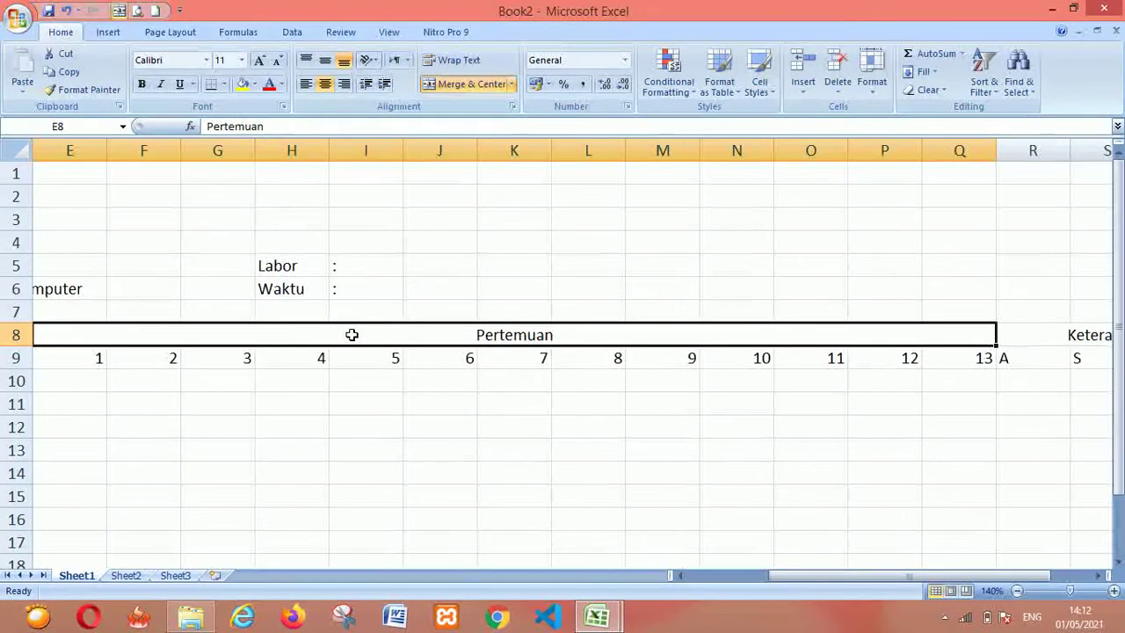
{"action": "key", "text": "Left"}
{"action": "key", "text": "Left"}
{"action": "key", "text": "Right"}
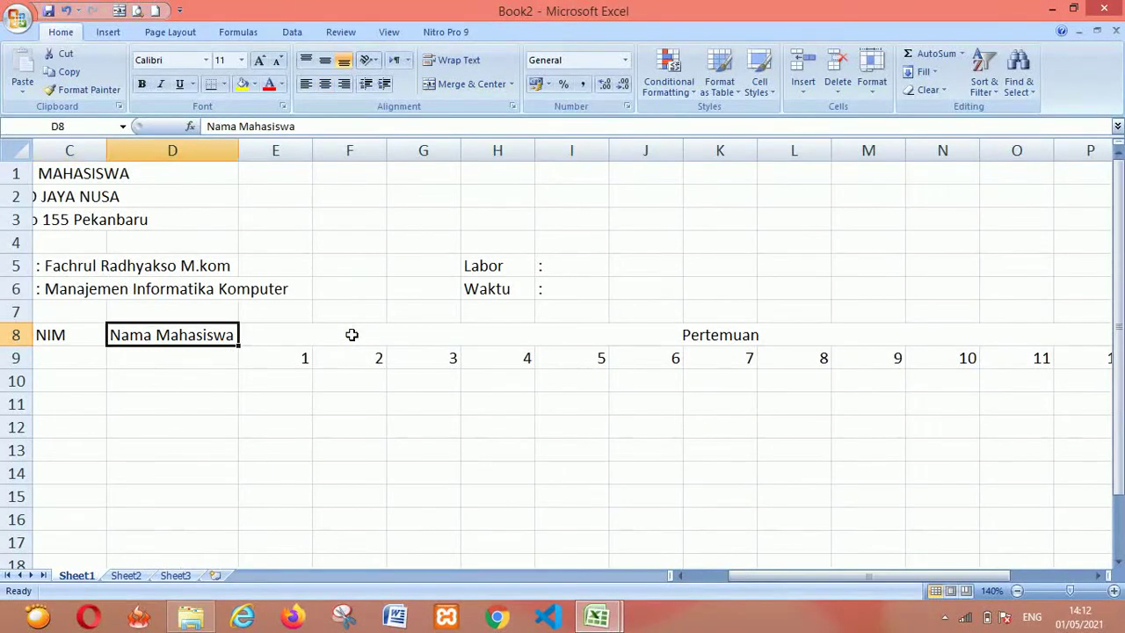
{"action": "key", "text": "Down"}
{"action": "key", "text": "Right"}
{"action": "key", "text": "Up"}
{"action": "key", "text": "Left"}
{"action": "key", "text": "Down"}
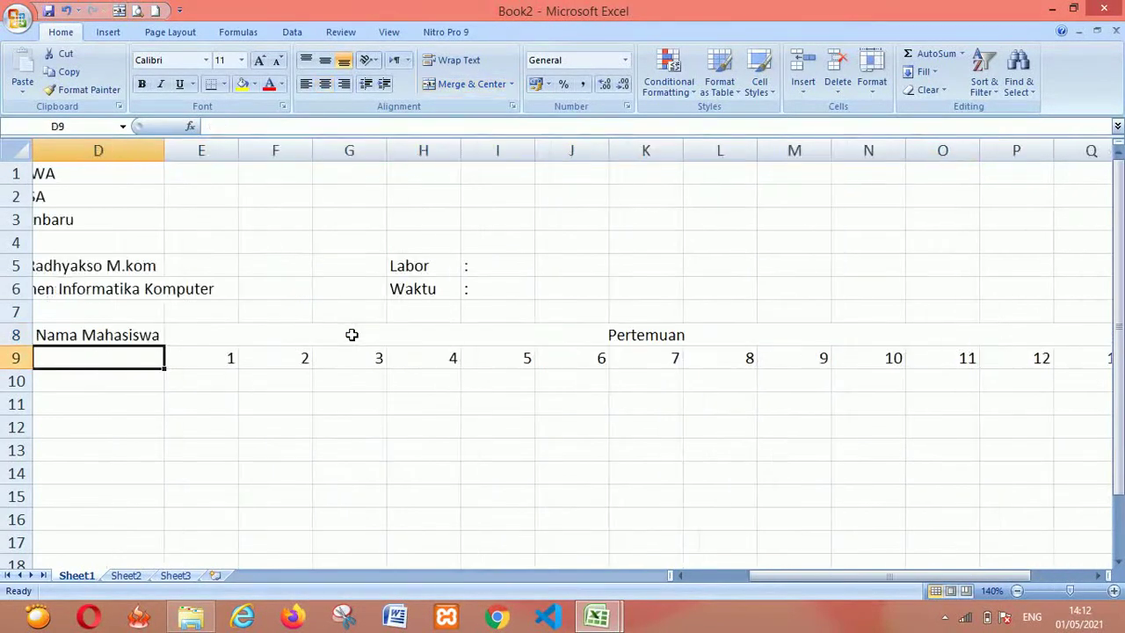
{"action": "key", "text": "Left"}
{"action": "key", "text": "Right"}
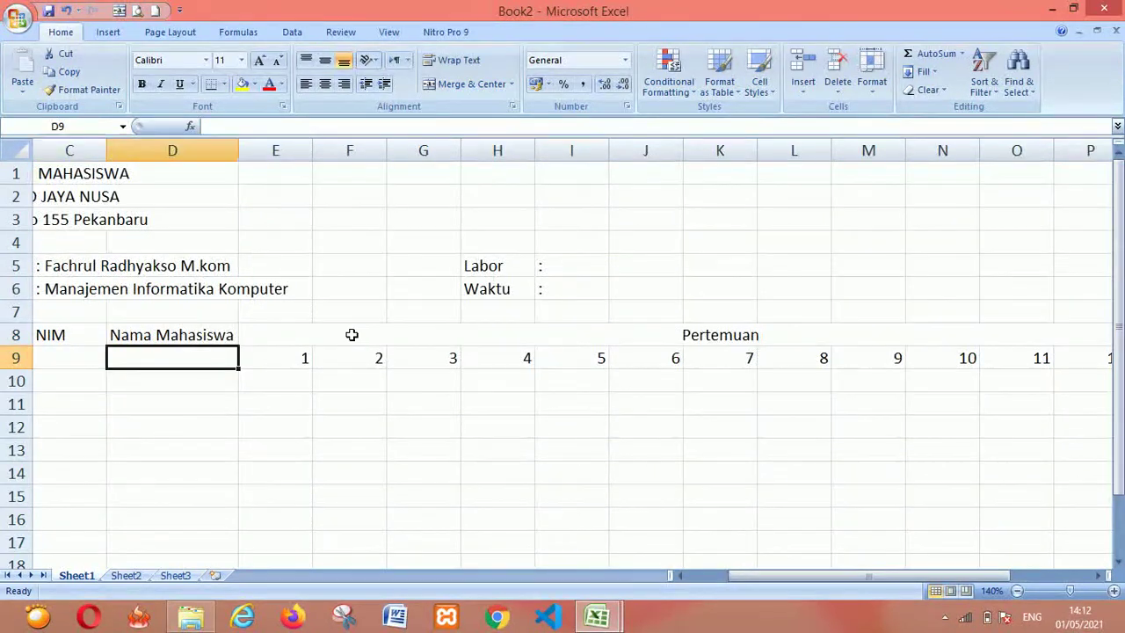
{"action": "key", "text": "Up"}
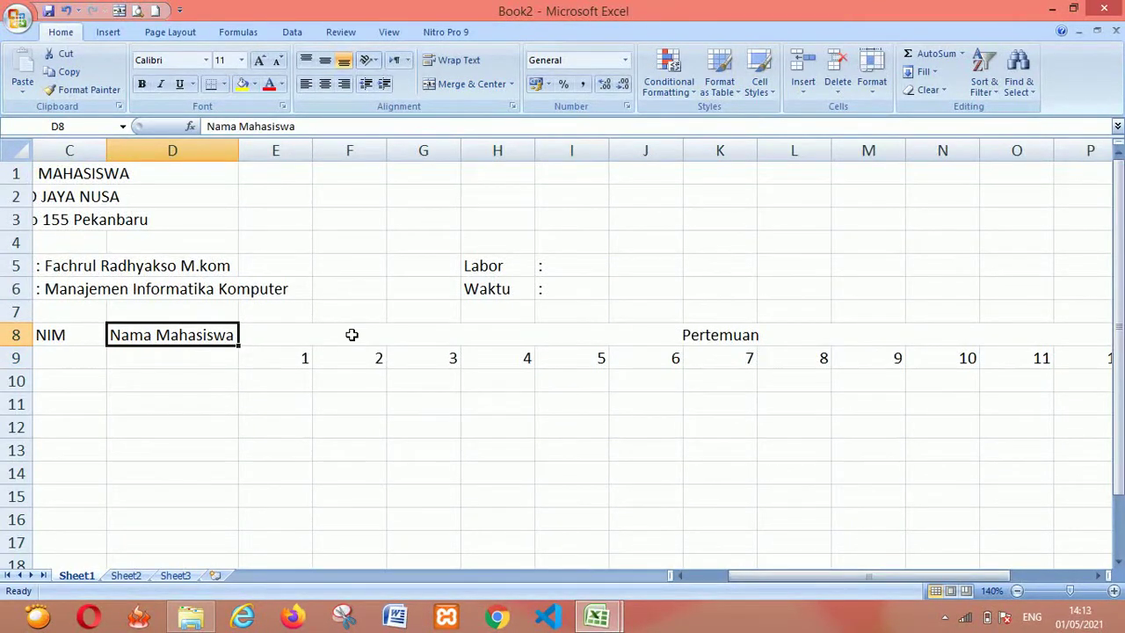
{"action": "key", "text": "shift+Down"}
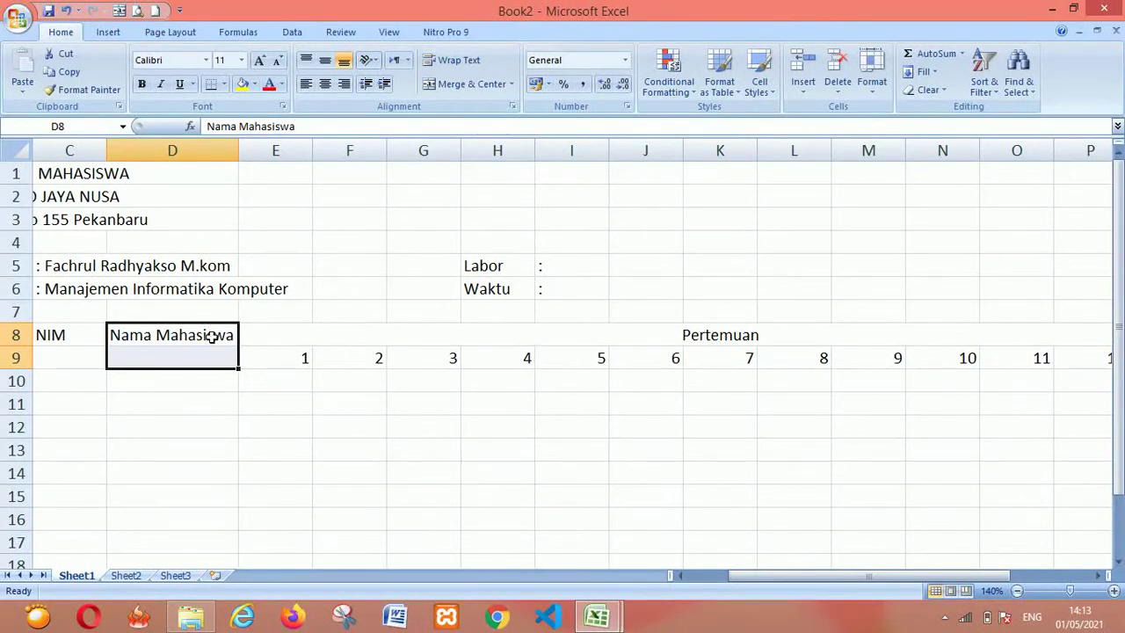
{"action": "left_click", "coordinate": [470, 84]}
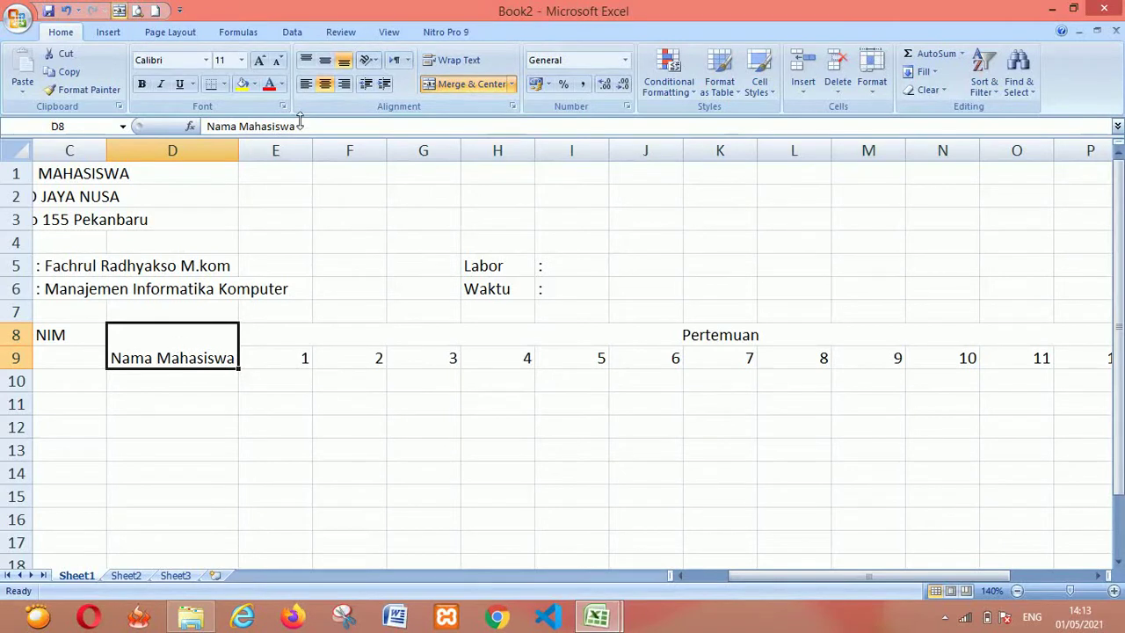
Compare top and bottom alignment, then settle on middle alignment for Nama Mahasiswa
{"action": "left_click", "coordinate": [325, 62]}
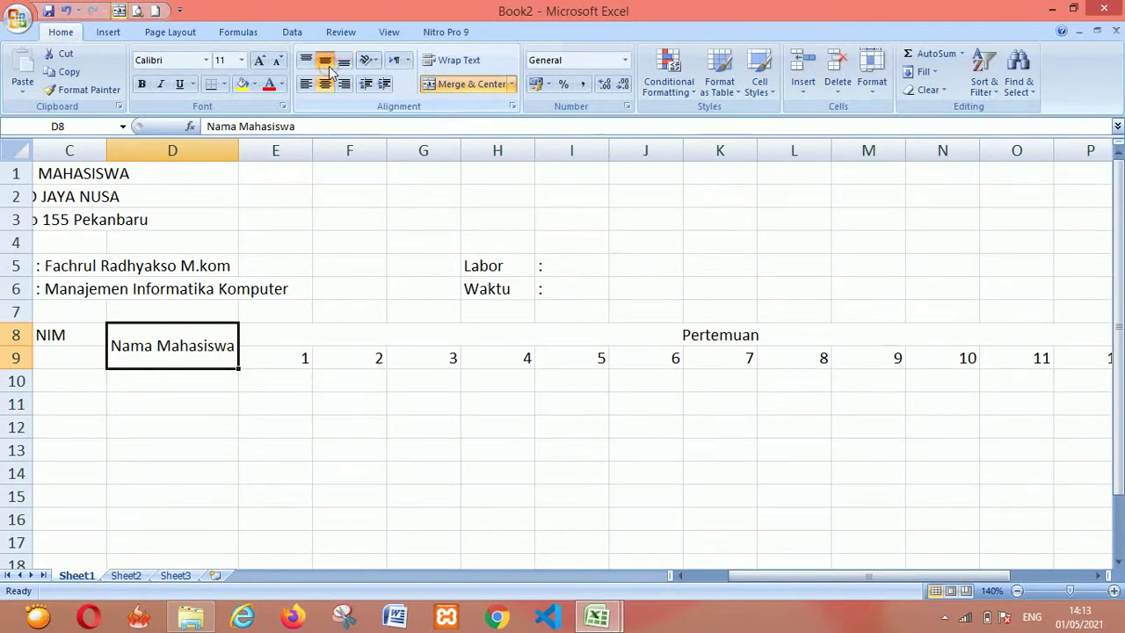
{"action": "left_click", "coordinate": [306, 60]}
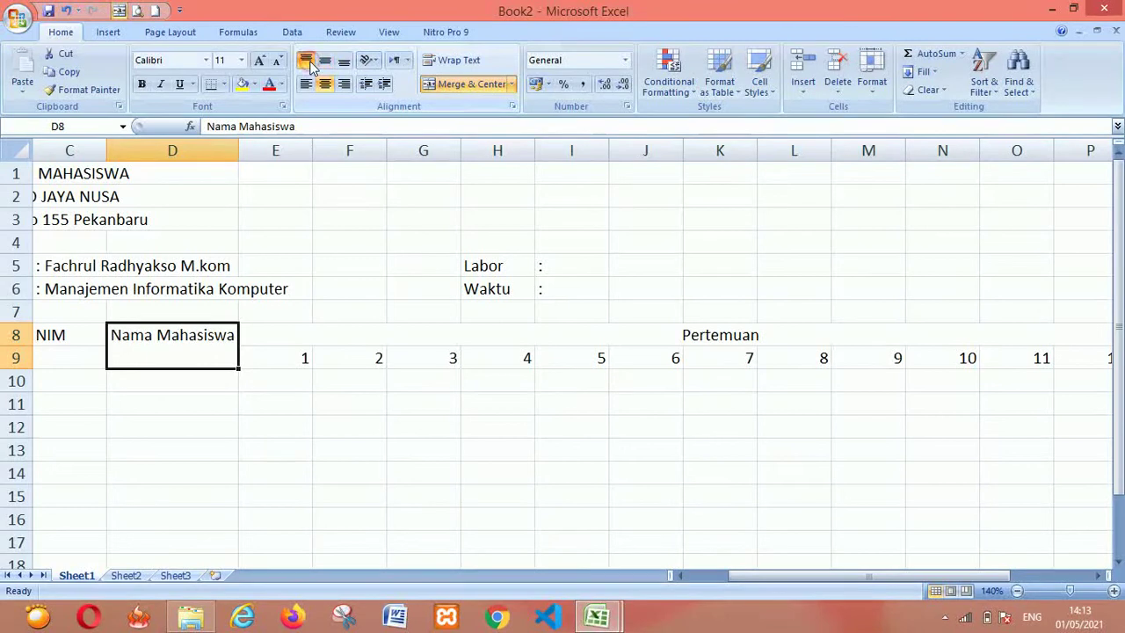
{"action": "left_click", "coordinate": [344, 60]}
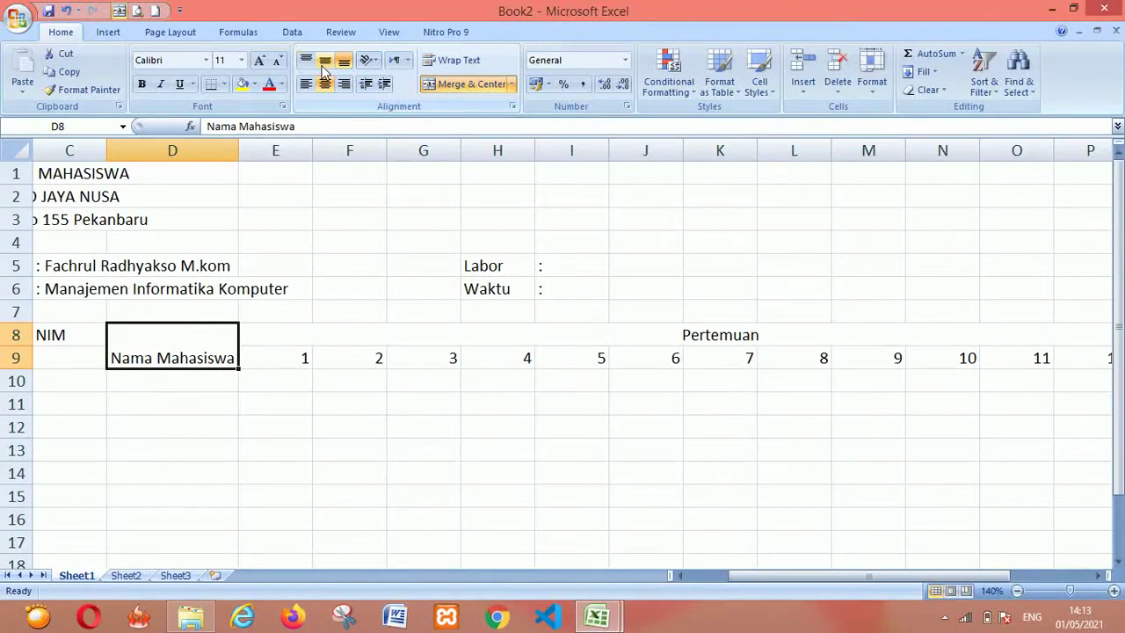
{"action": "left_click", "coordinate": [325, 62]}
Merge and centre the NIM header across C8:C9, middle-aligned vertically
{"action": "left_click", "coordinate": [302, 372]}
{"action": "key", "text": "Left"}
{"action": "key", "text": "Left"}
{"action": "key", "text": "Left"}
{"action": "key", "text": "Left"}
{"action": "key", "text": "Up"}
{"action": "key", "text": "Up"}
{"action": "key", "text": "Right"}
{"action": "key", "text": "Left"}
{"action": "key", "text": "Down"}
{"action": "key", "text": "Up"}
{"action": "key", "text": "Right"}
{"action": "key", "text": "Right"}
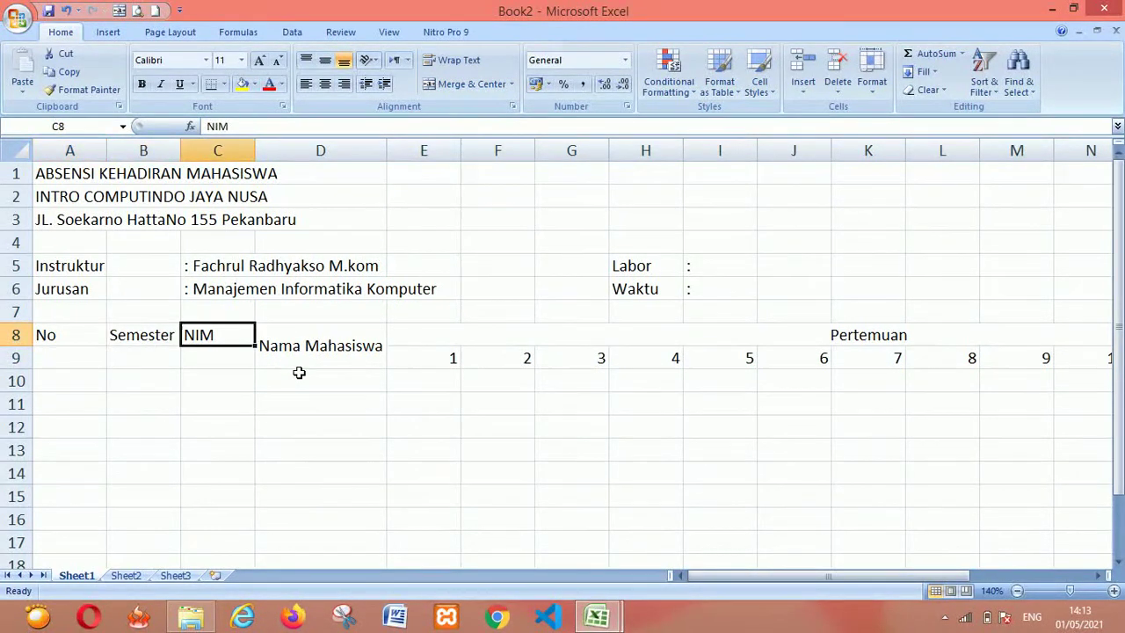
{"action": "key", "text": "shift+Down"}
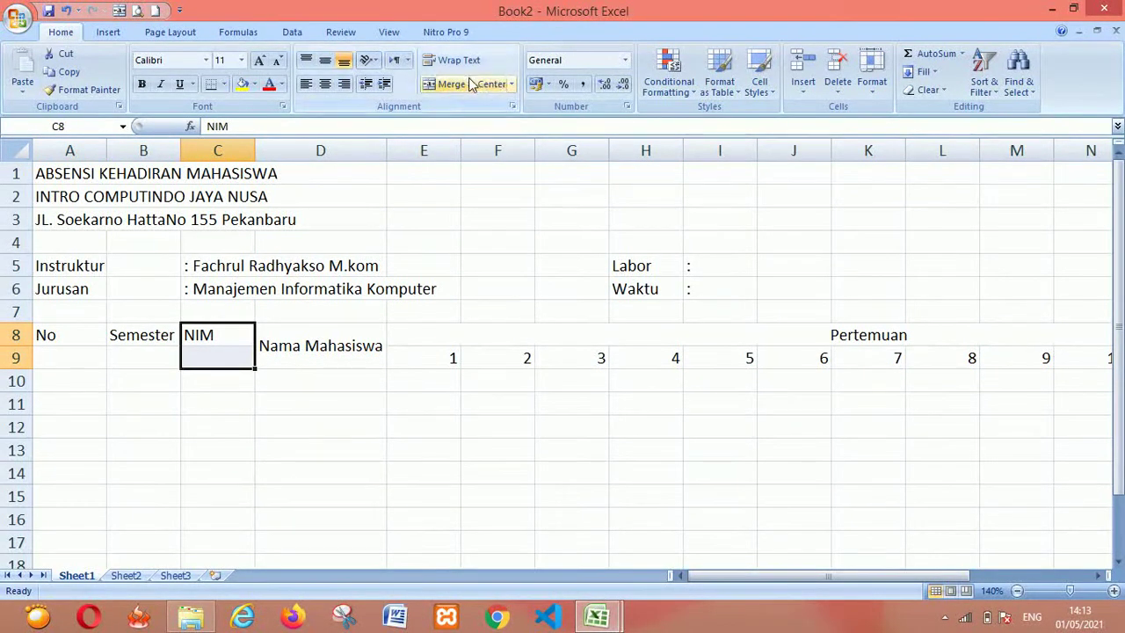
{"action": "left_click", "coordinate": [452, 84]}
{"action": "left_click", "coordinate": [327, 64]}
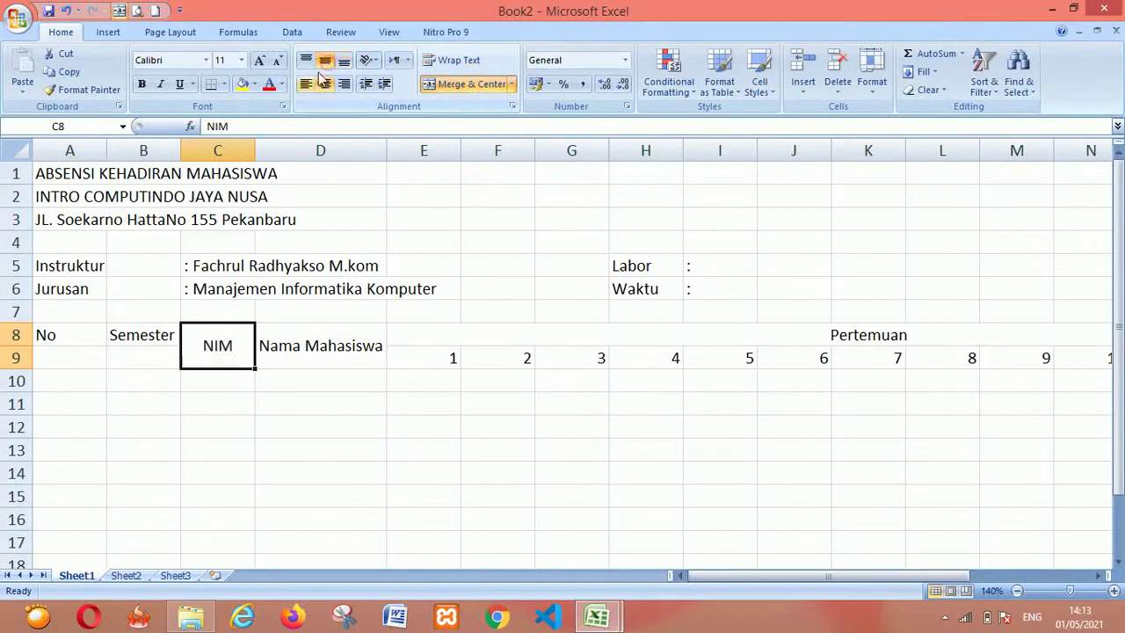
Merge and centre the Semester header across B8:B9, middle-aligned vertically
{"action": "left_click", "coordinate": [161, 334]}
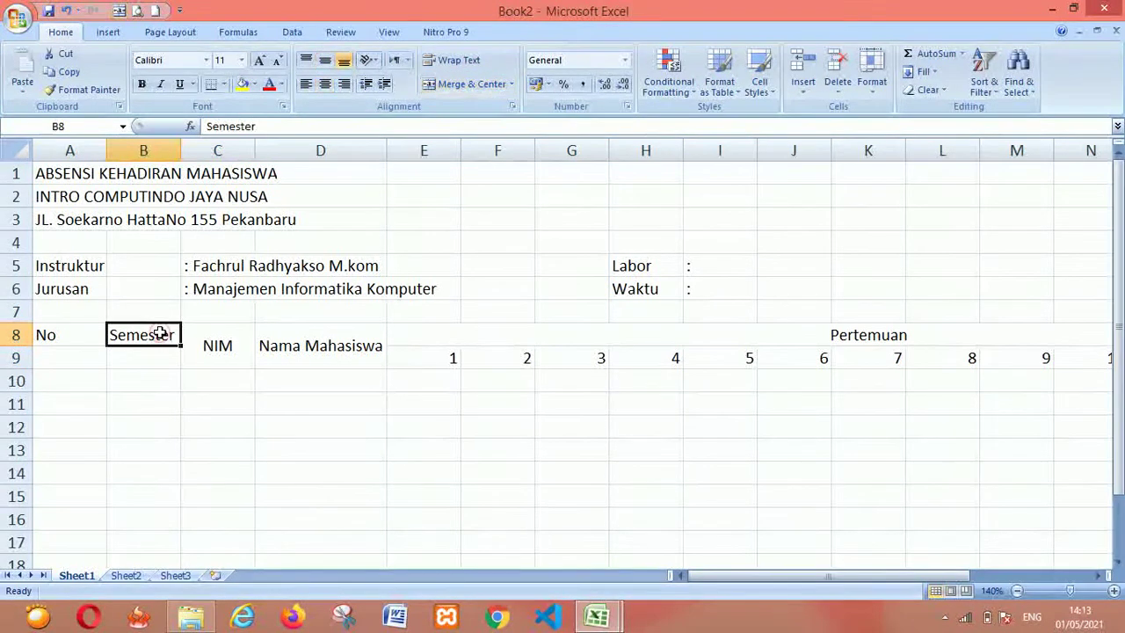
{"action": "key", "text": "shift+Down"}
{"action": "left_click", "coordinate": [472, 84]}
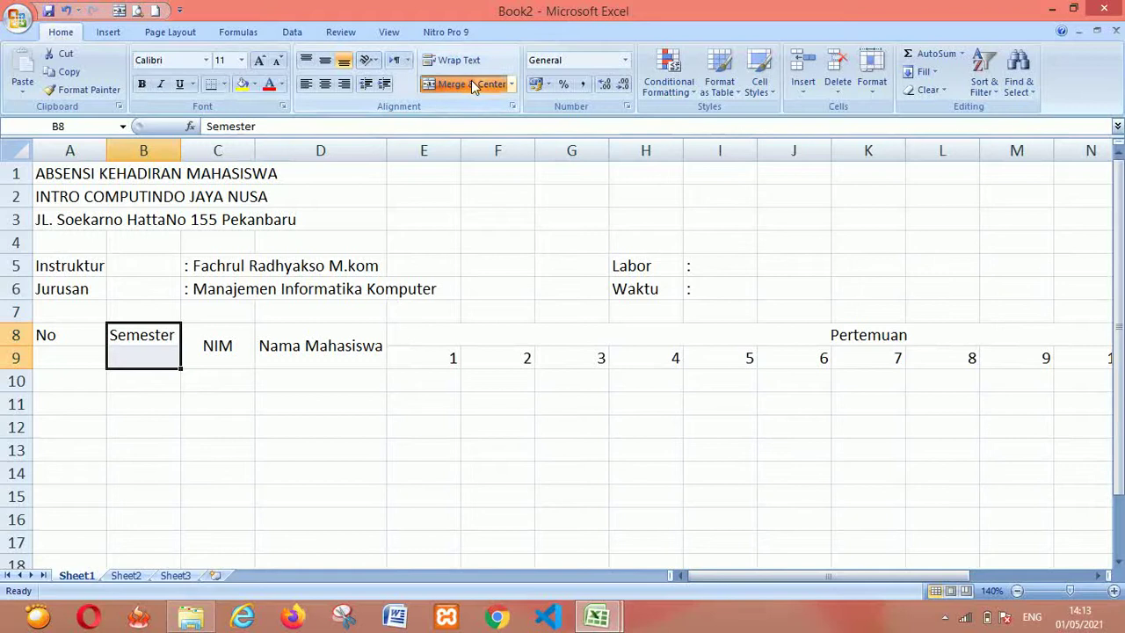
{"action": "left_click", "coordinate": [324, 60]}
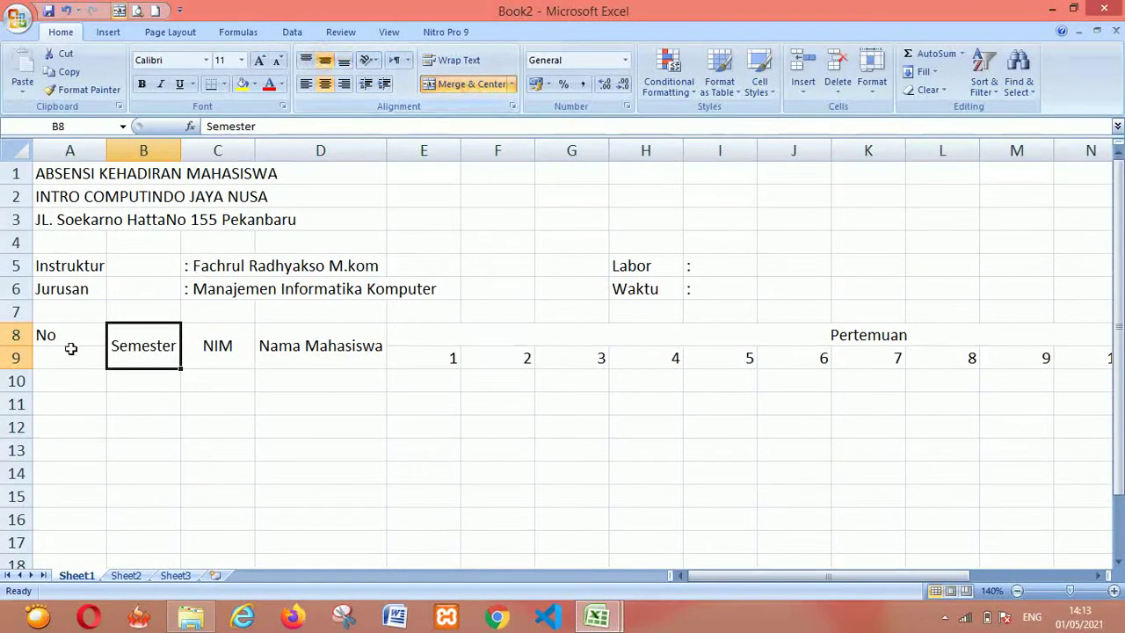
Merge and centre the No header across A8:A9, middle-aligned vertically
{"action": "left_click_drag", "start_coordinate": [71, 344], "coordinate": [71, 349]}
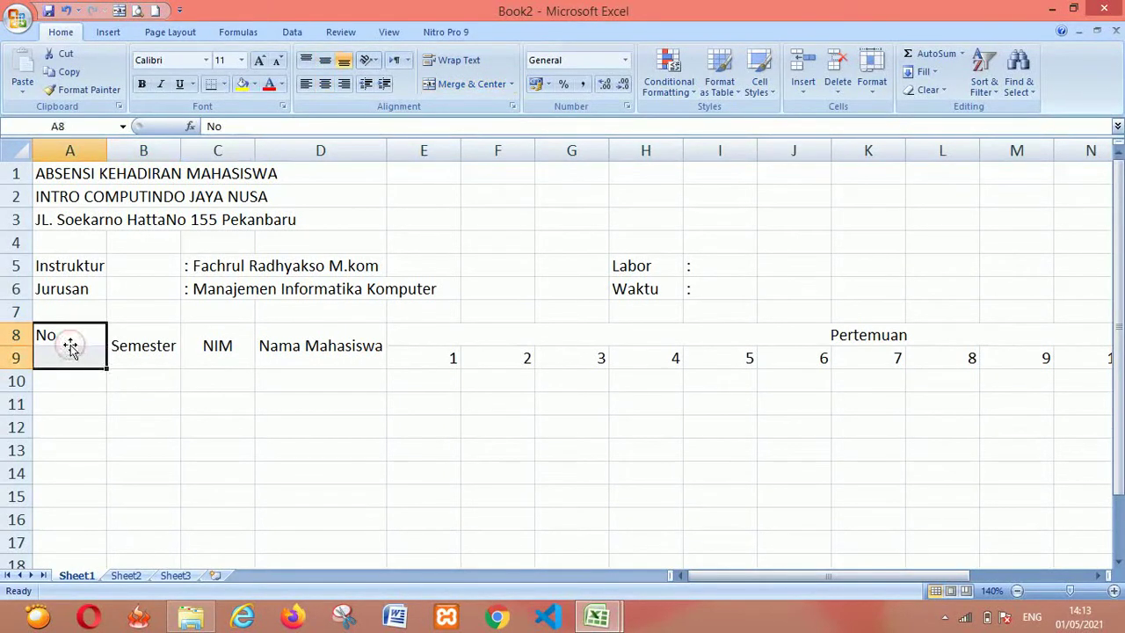
{"action": "left_click", "coordinate": [463, 84]}
{"action": "left_click", "coordinate": [324, 60]}
{"action": "left_click", "coordinate": [329, 346]}
{"action": "key", "text": "Down"}
{"action": "key", "text": "alt+Tab"}
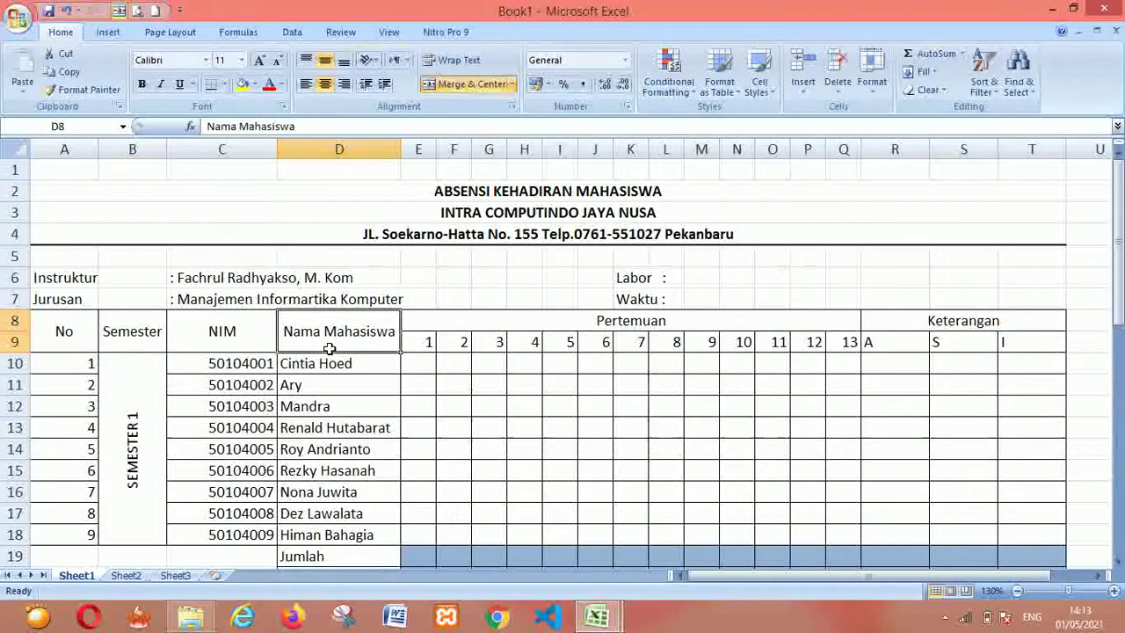
Enter 1 in A10 and fill the No column down to 9 in A18
{"action": "key", "text": "alt+Tab"}
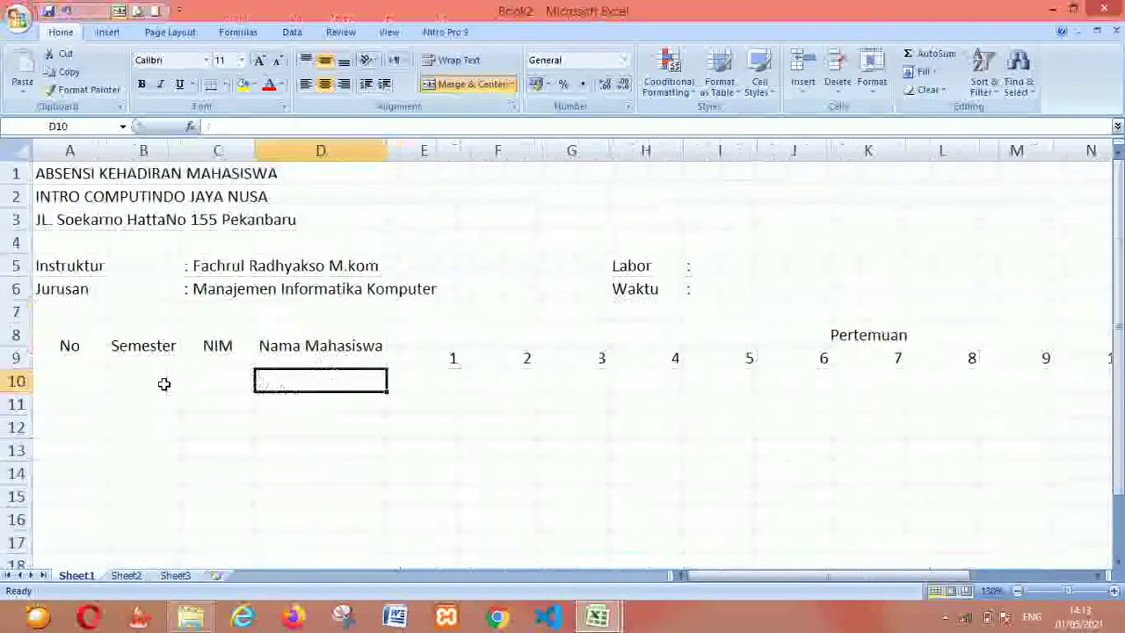
{"action": "left_click", "coordinate": [88, 387]}
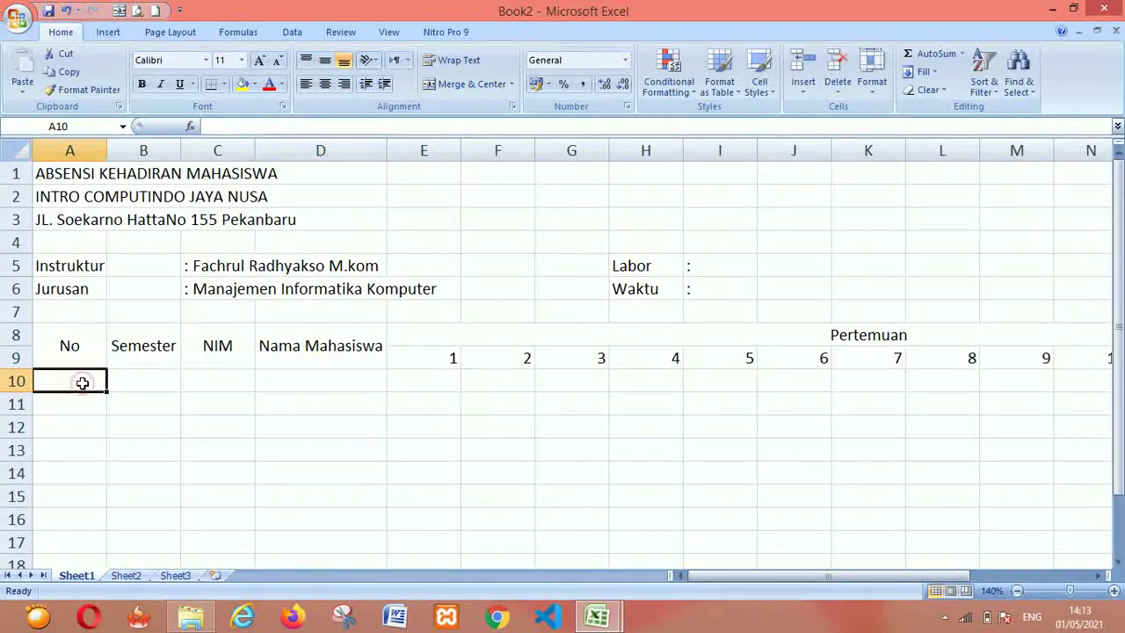
{"action": "key", "text": "alt+Tab"}
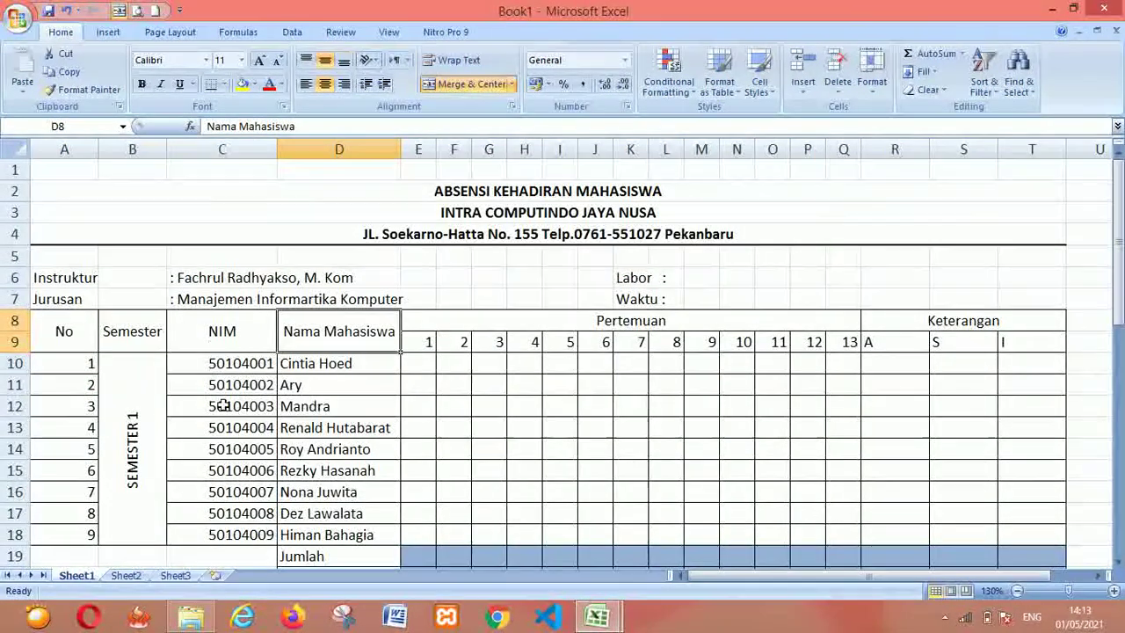
{"action": "key", "text": "alt+Tab"}
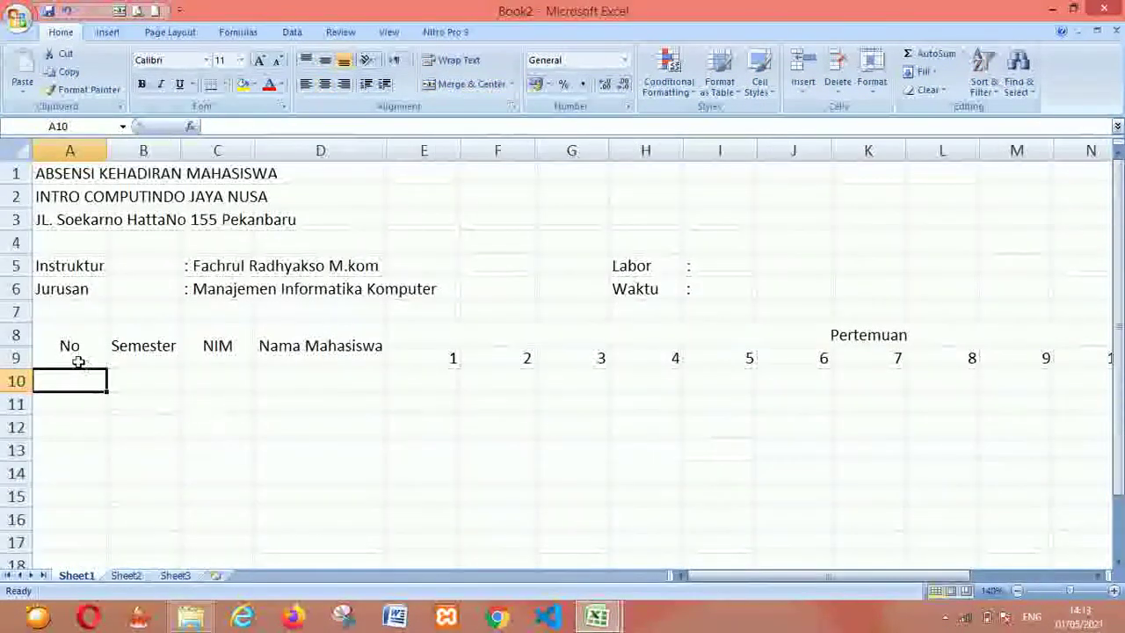
{"action": "type", "text": "1"}
{"action": "key", "text": "Return"}
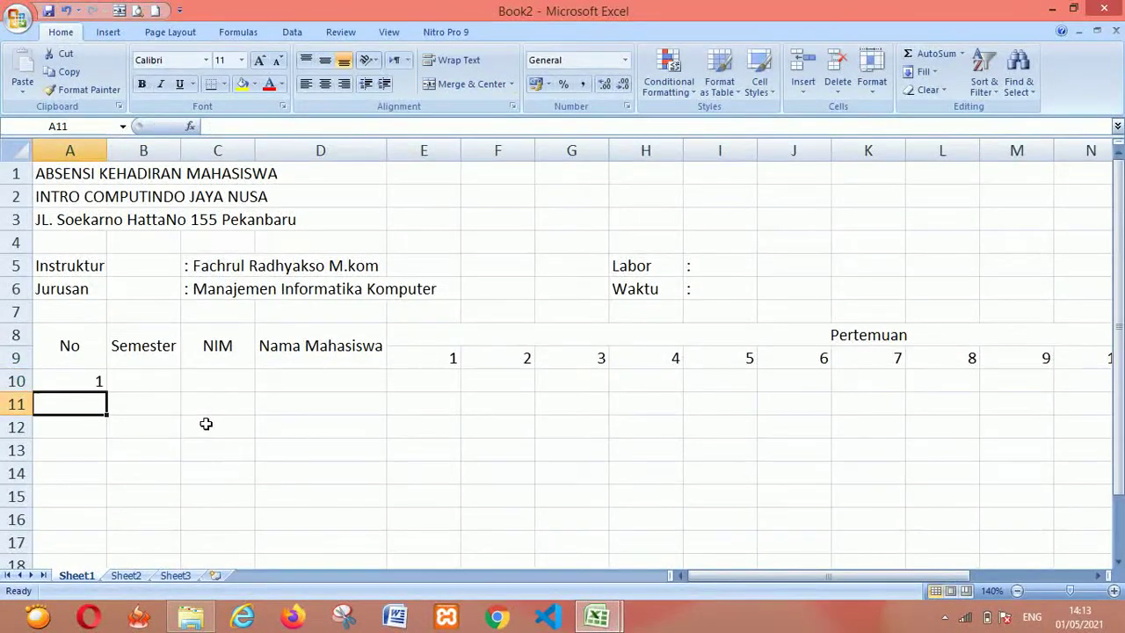
{"action": "key", "text": "Up"}
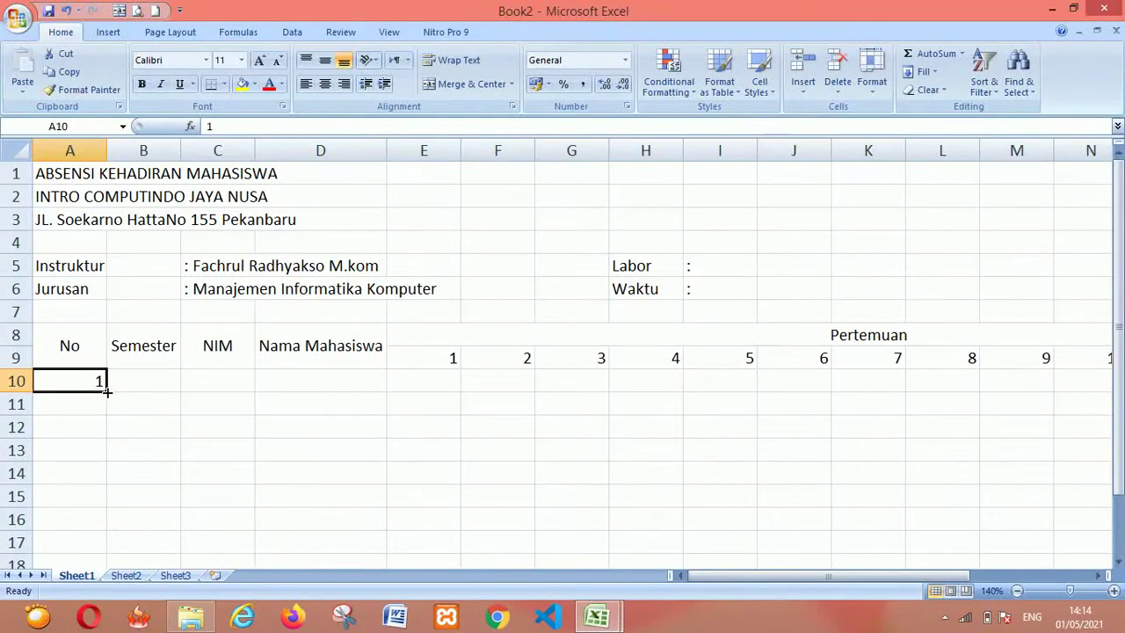
{"action": "left_click_drag", "start_coordinate": [106, 391], "coordinate": [99, 502]}
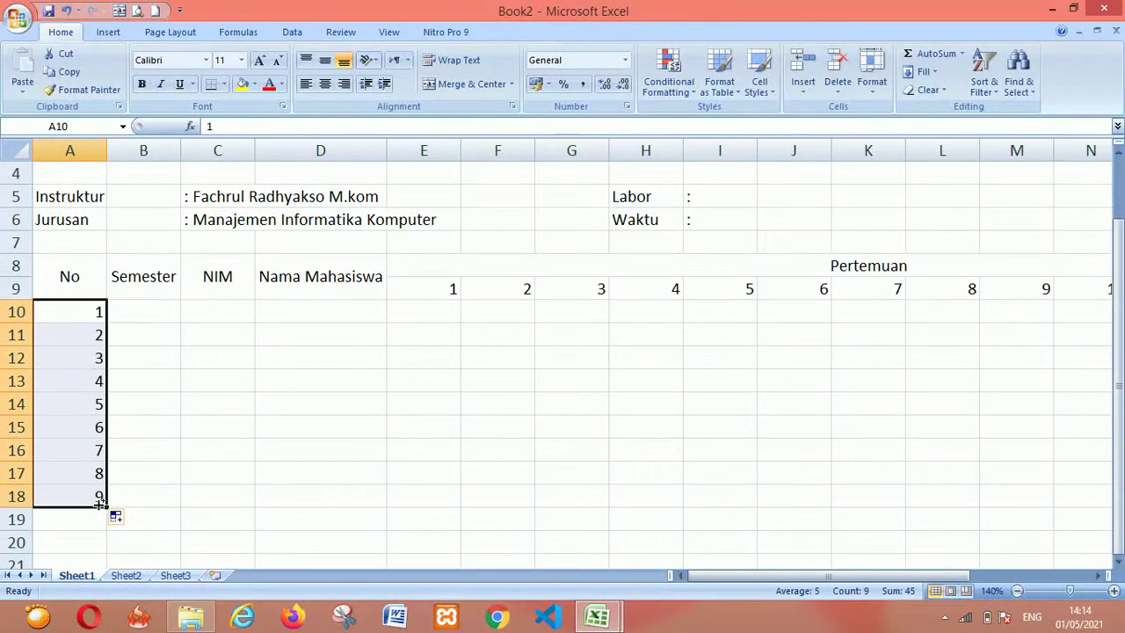
{"action": "left_click", "coordinate": [182, 384]}
{"action": "key", "text": "alt+Tab"}
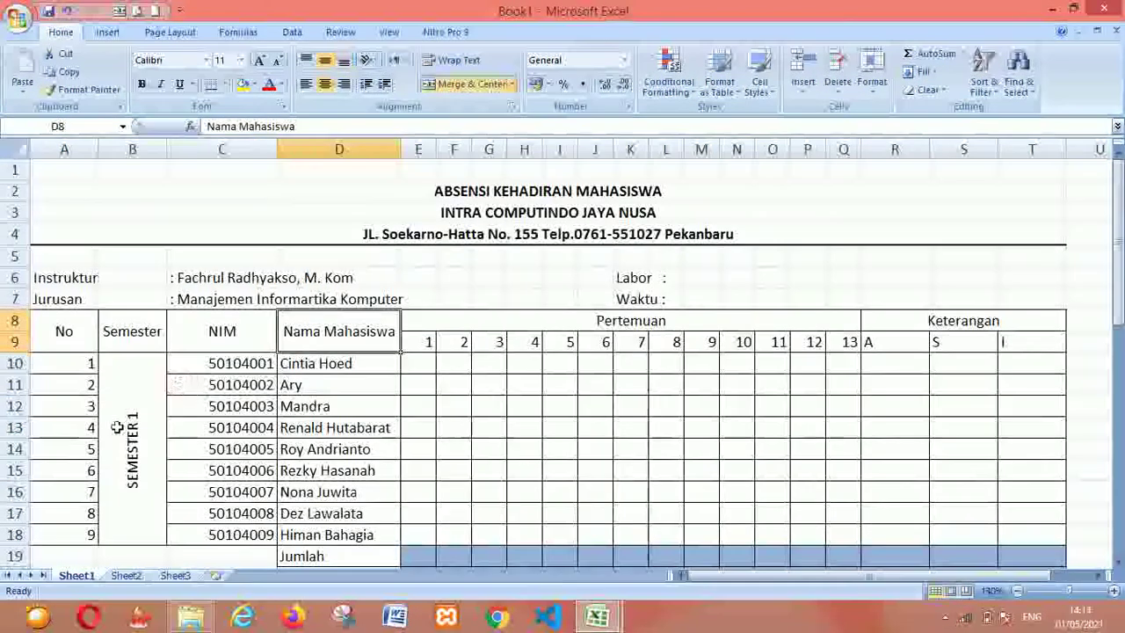
Enter SEMESTER 1 in B10 and widen column B to fit it
{"action": "key", "text": "alt+Tab"}
{"action": "left_click", "coordinate": [161, 308]}
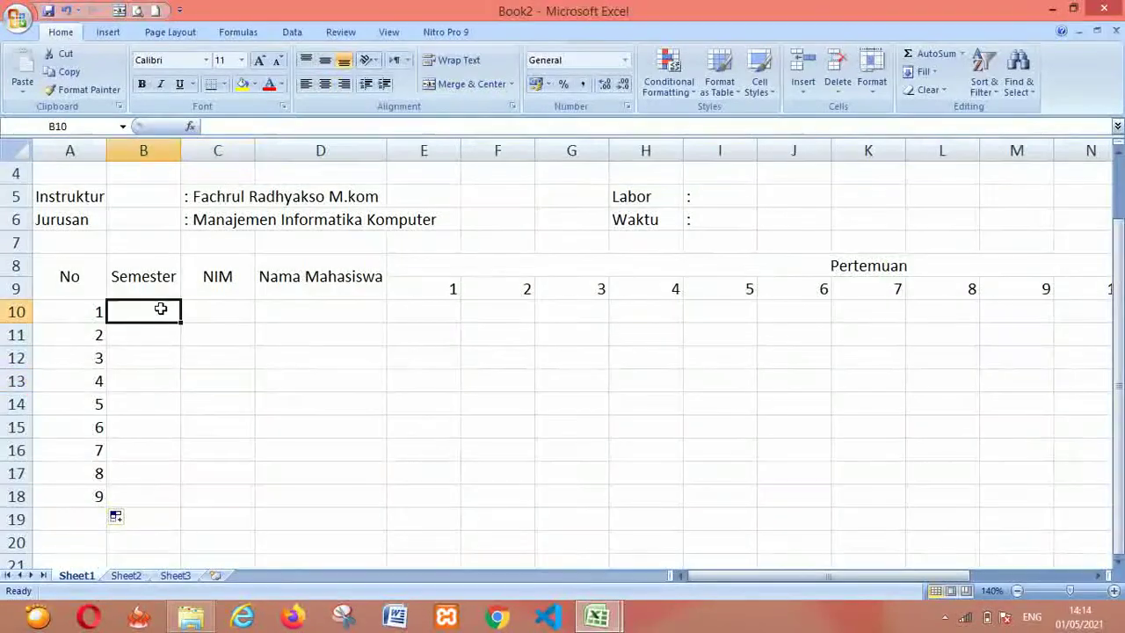
{"action": "type", "text": "sem"}
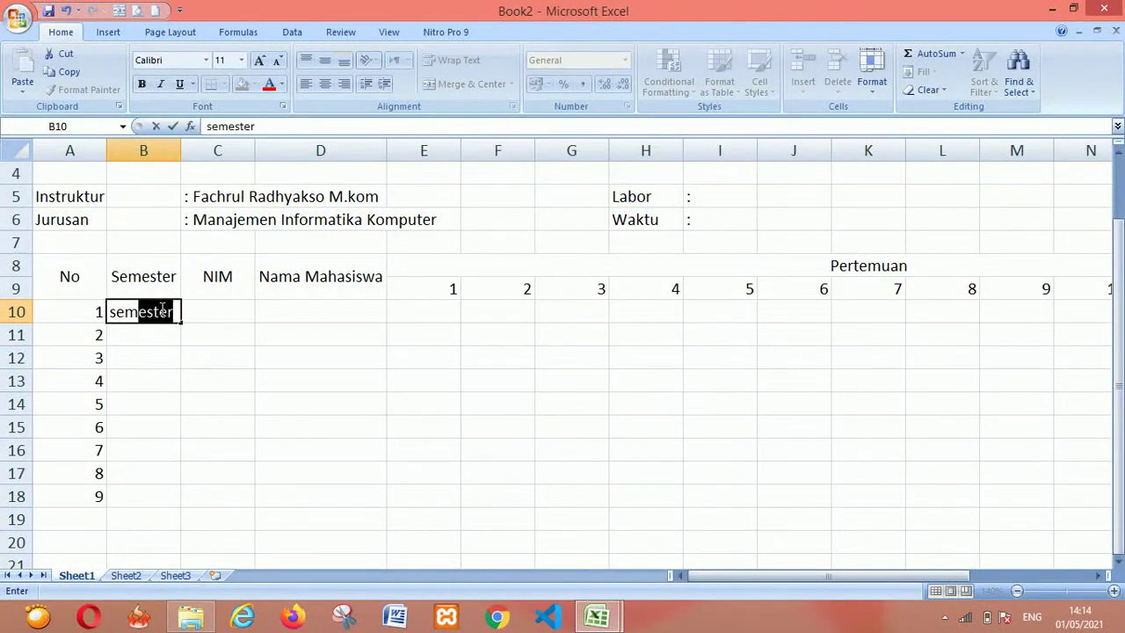
{"action": "key", "text": "BackSpace"}
{"action": "key", "text": "BackSpace"}
{"action": "key", "text": "BackSpace"}
{"action": "type", "text": "SEMES"}
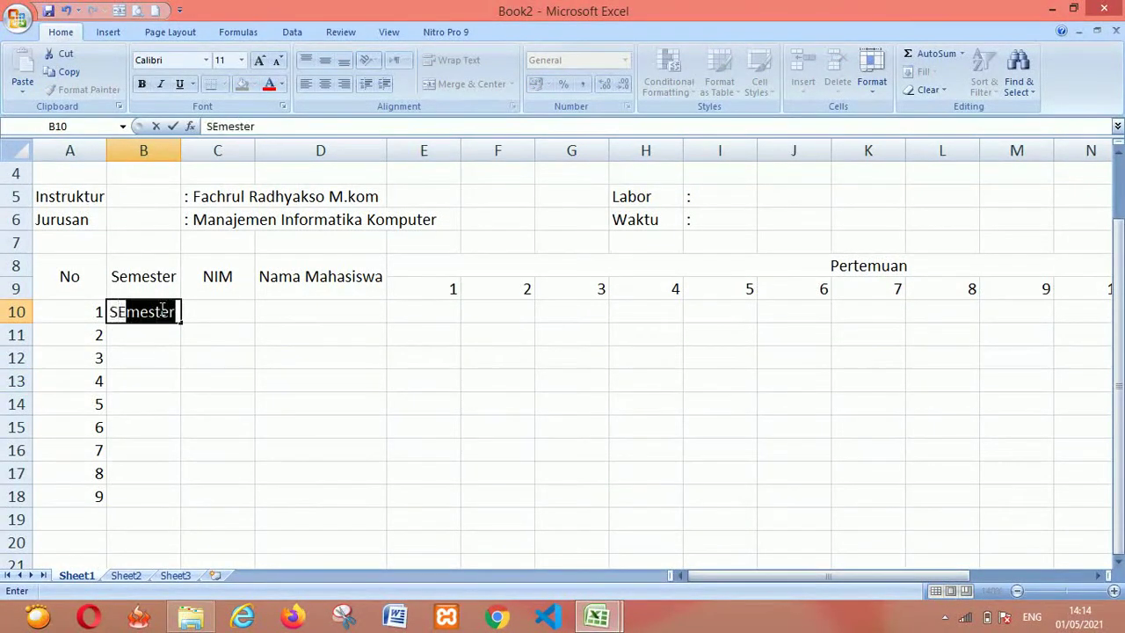
{"action": "type", "text": "TER 1"}
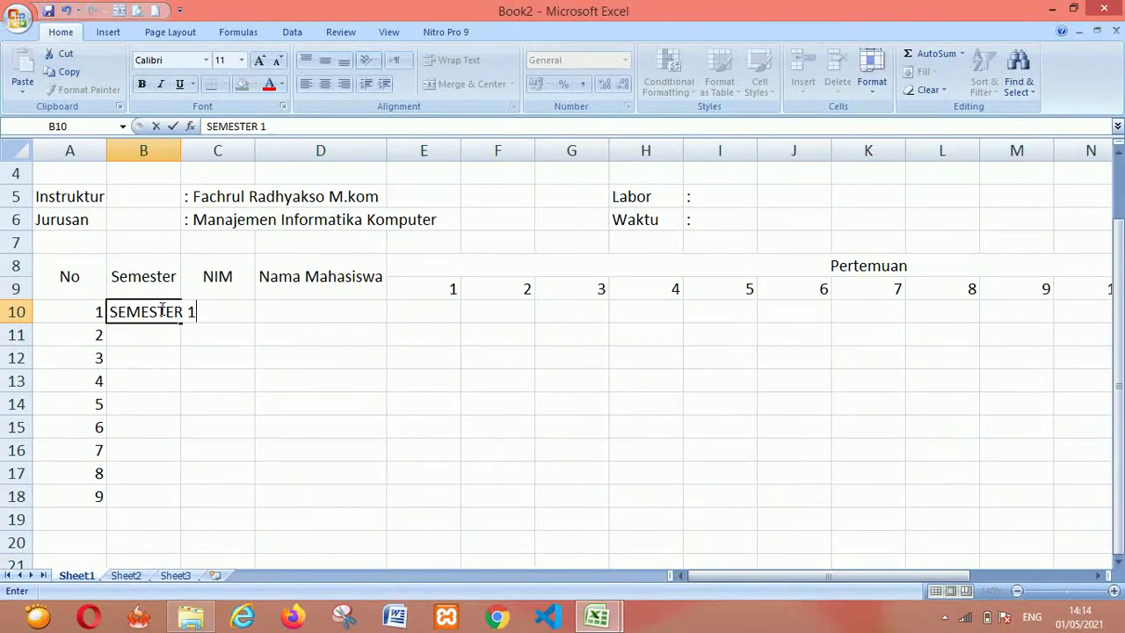
{"action": "key", "text": "Return"}
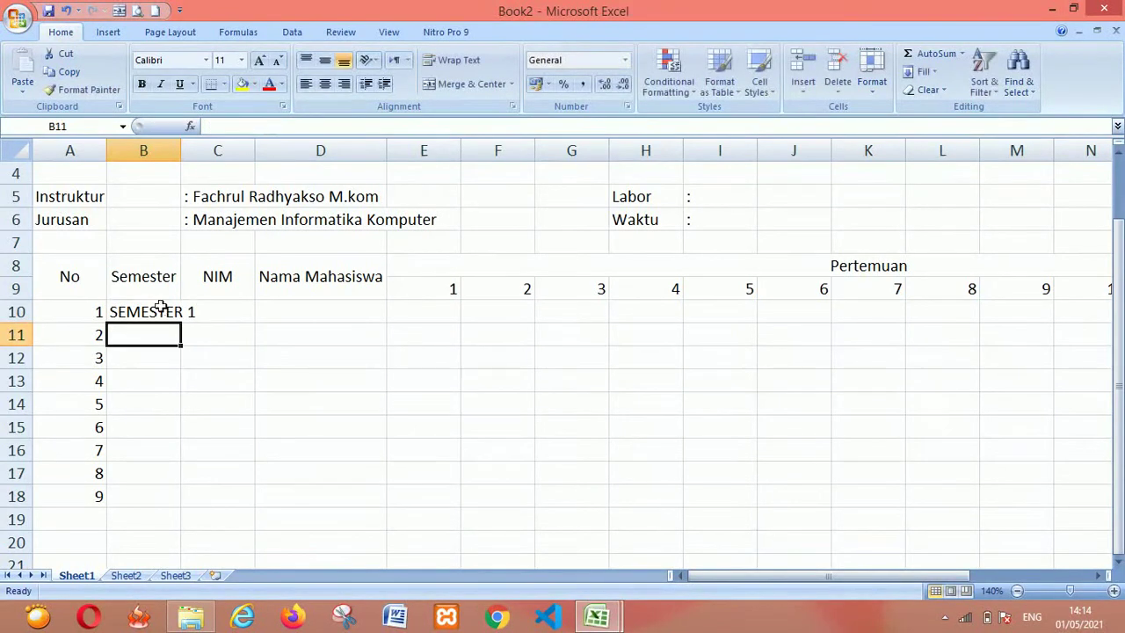
{"action": "left_click_drag", "start_coordinate": [178, 151], "coordinate": [198, 150]}
Merge B10 through B18 into a single cell holding SEMESTER 1
{"action": "key", "text": "alt+Tab"}
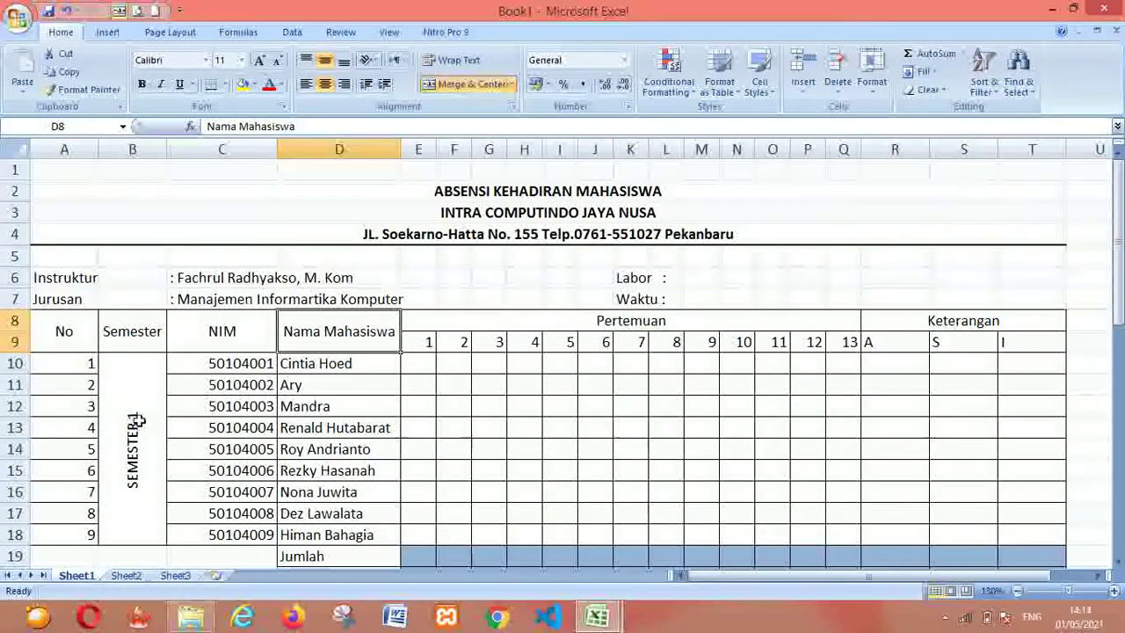
{"action": "key", "text": "alt+Tab"}
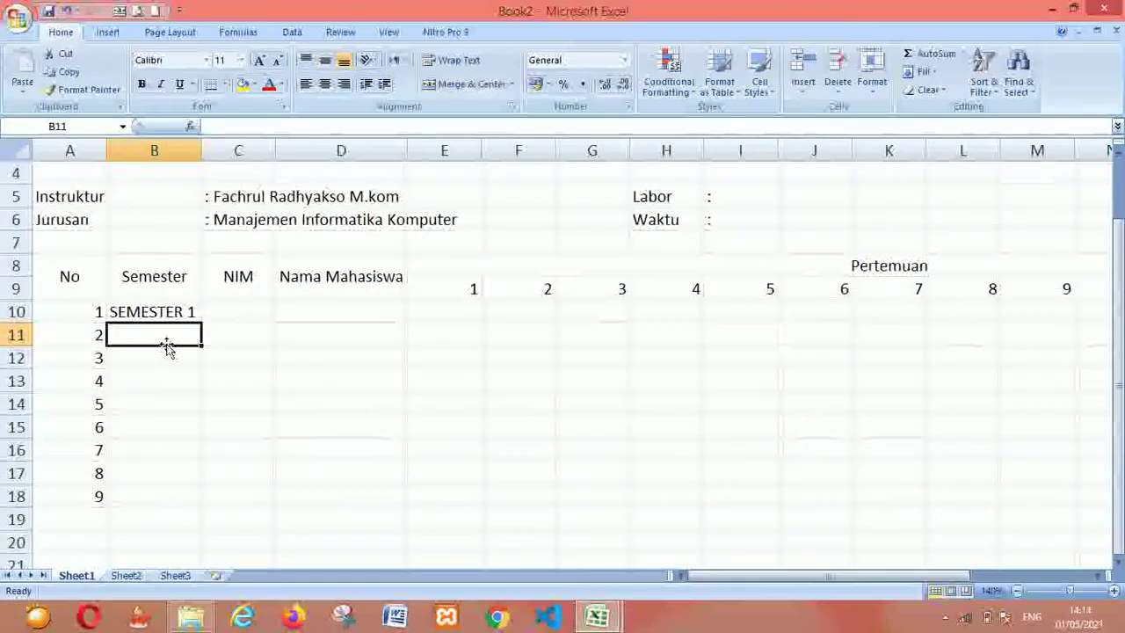
{"action": "left_click", "coordinate": [159, 309]}
{"action": "key", "text": "shift+Down"}
{"action": "key", "text": "shift+Down"}
{"action": "key", "text": "shift+Down"}
{"action": "key", "text": "shift+Down"}
{"action": "key", "text": "shift+Down"}
{"action": "key", "text": "shift+Down"}
{"action": "key", "text": "shift+Down"}
{"action": "key", "text": "shift+Down"}
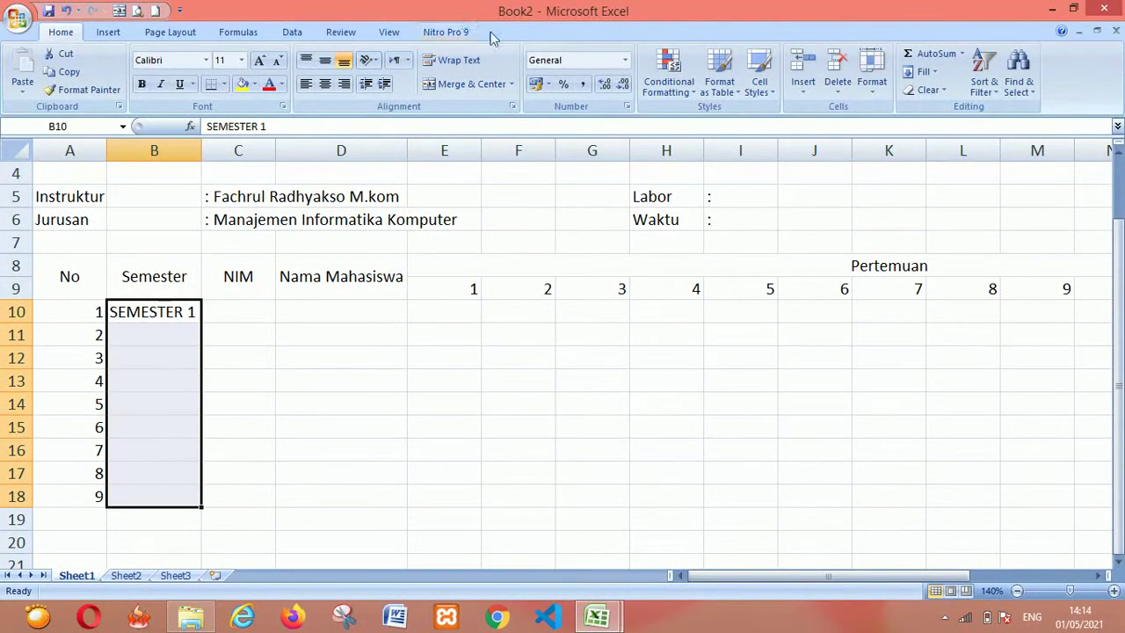
{"action": "left_click", "coordinate": [464, 84]}
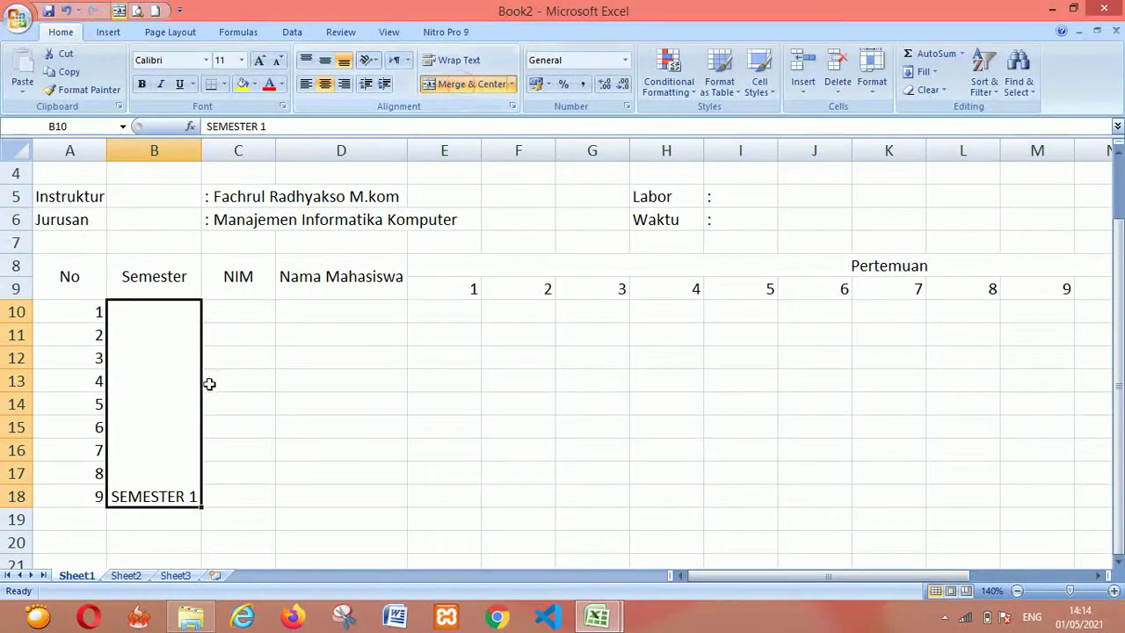
Middle-align SEMESTER 1 in merged B10:B18 and apply Rotate Text Up orientation
{"action": "key", "text": "alt+Tab"}
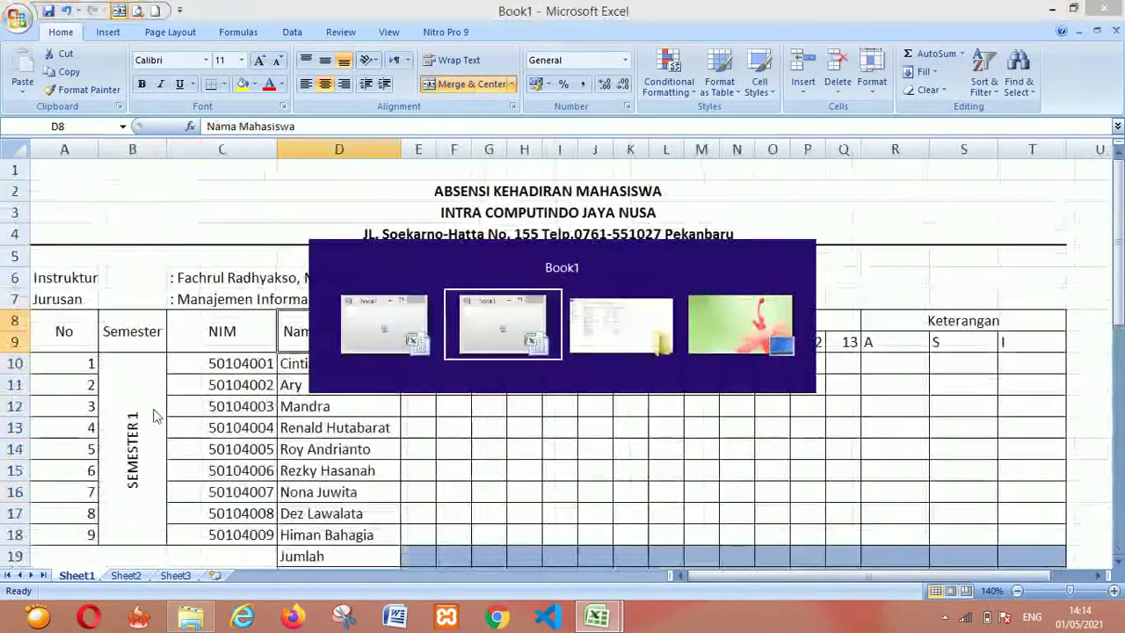
{"action": "key", "text": "alt+Tab"}
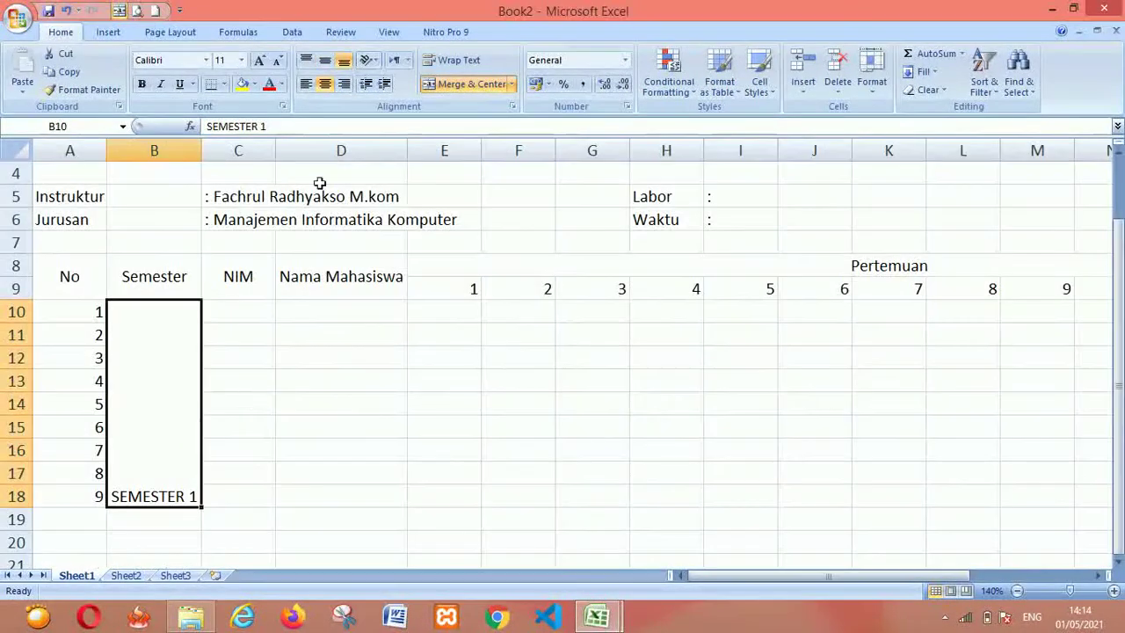
{"action": "left_click", "coordinate": [324, 65]}
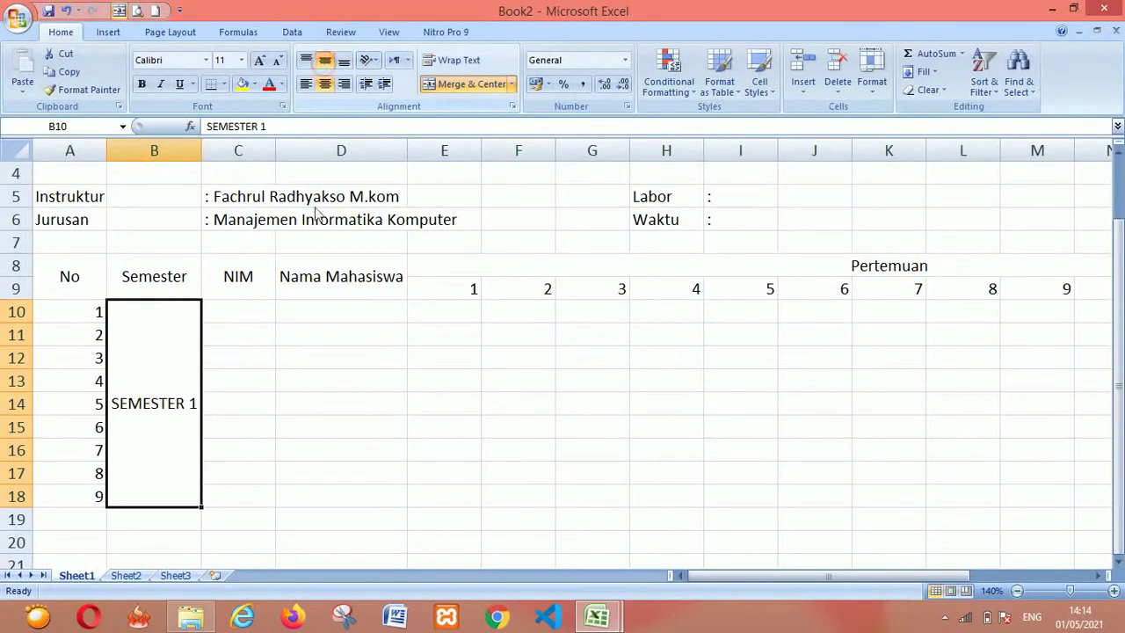
{"action": "key", "text": "alt+Tab"}
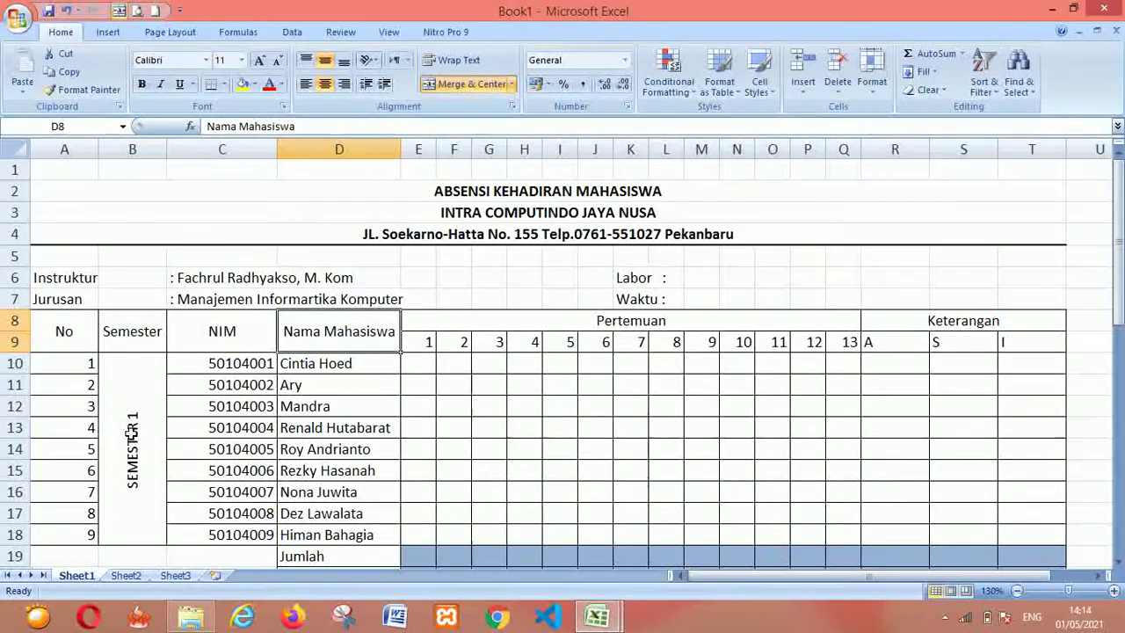
{"action": "key", "text": "alt+Tab"}
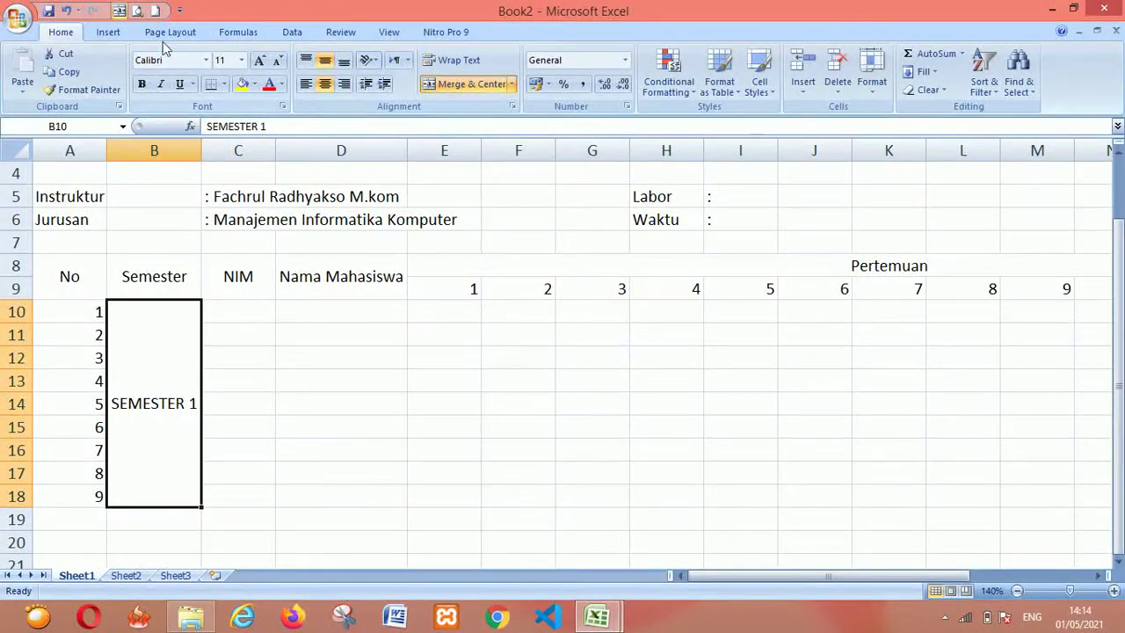
{"action": "left_click", "coordinate": [373, 62]}
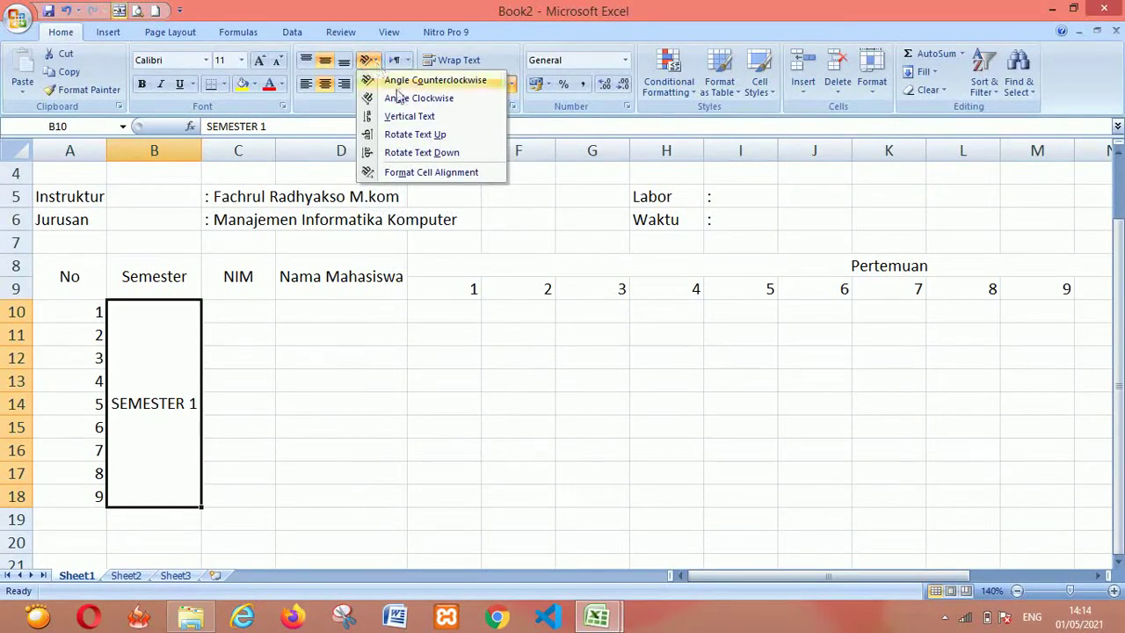
{"action": "left_click", "coordinate": [438, 136]}
{"action": "left_click", "coordinate": [365, 442]}
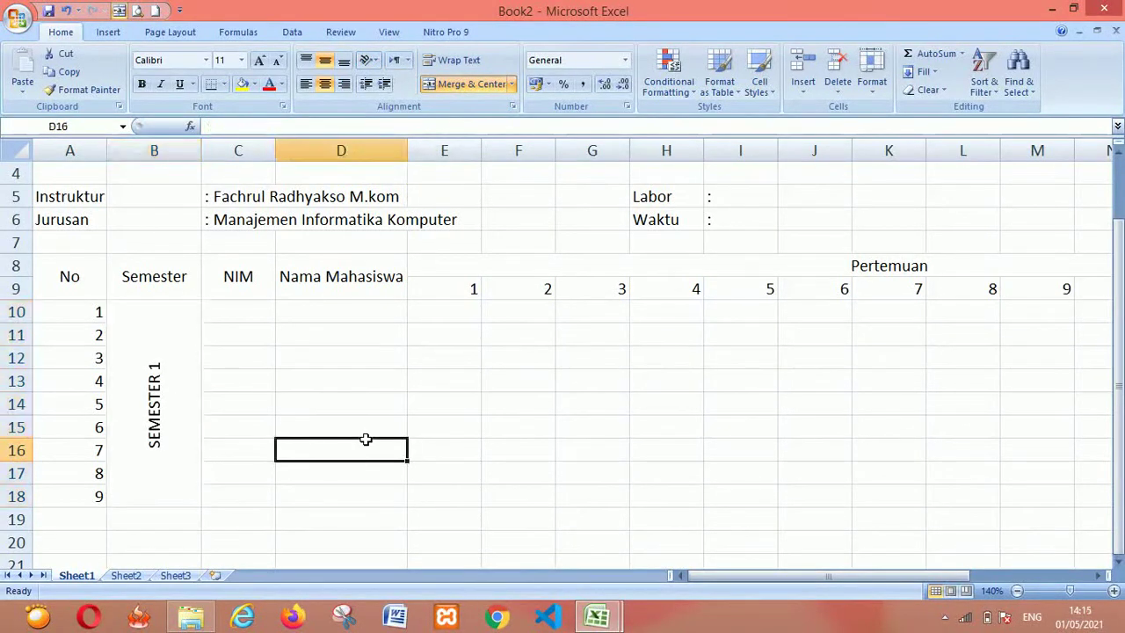
Enter the first NIM, 50104001, in C10 of Book2
{"action": "left_click", "coordinate": [234, 306]}
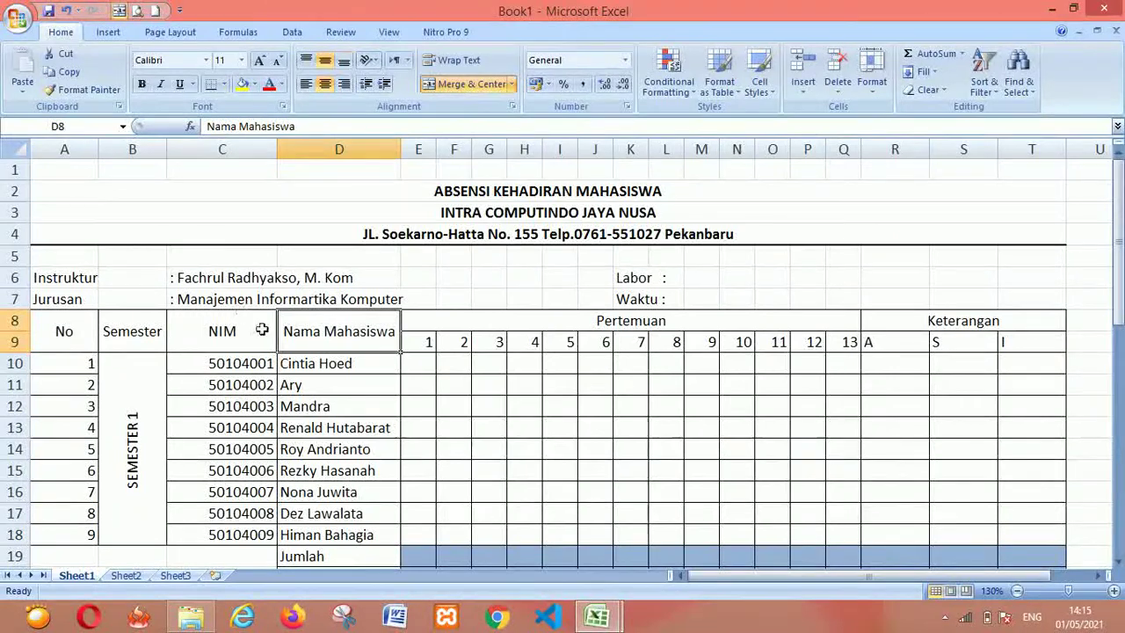
{"action": "key", "text": "alt+Tab"}
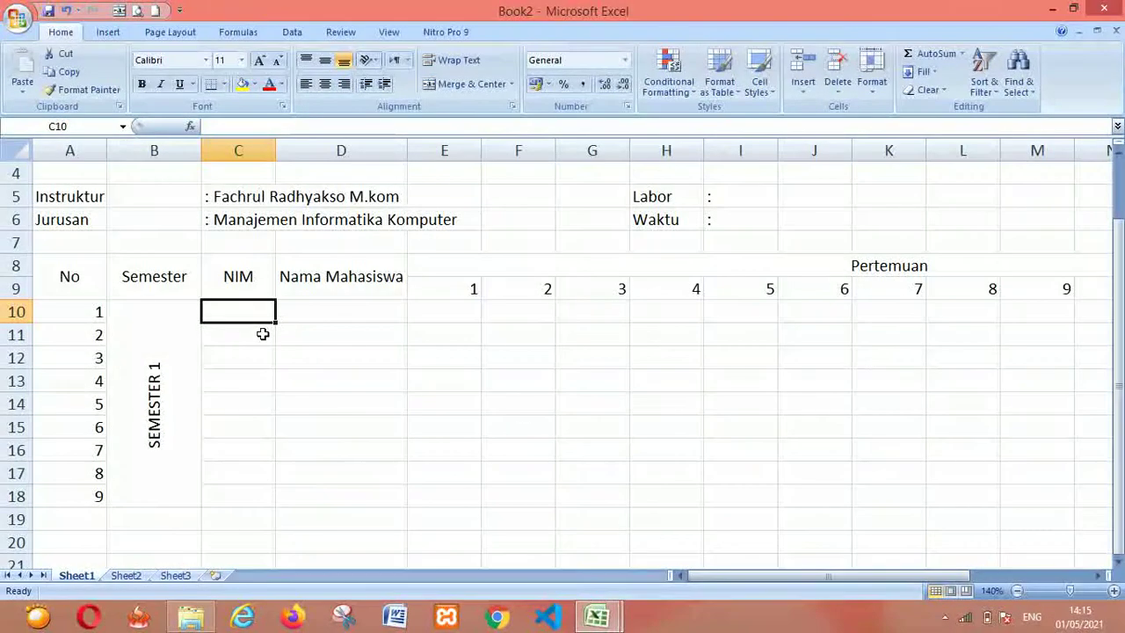
{"action": "type", "text": "6"}
{"action": "key", "text": "BackSpace"}
{"action": "key", "text": "BackSpace"}
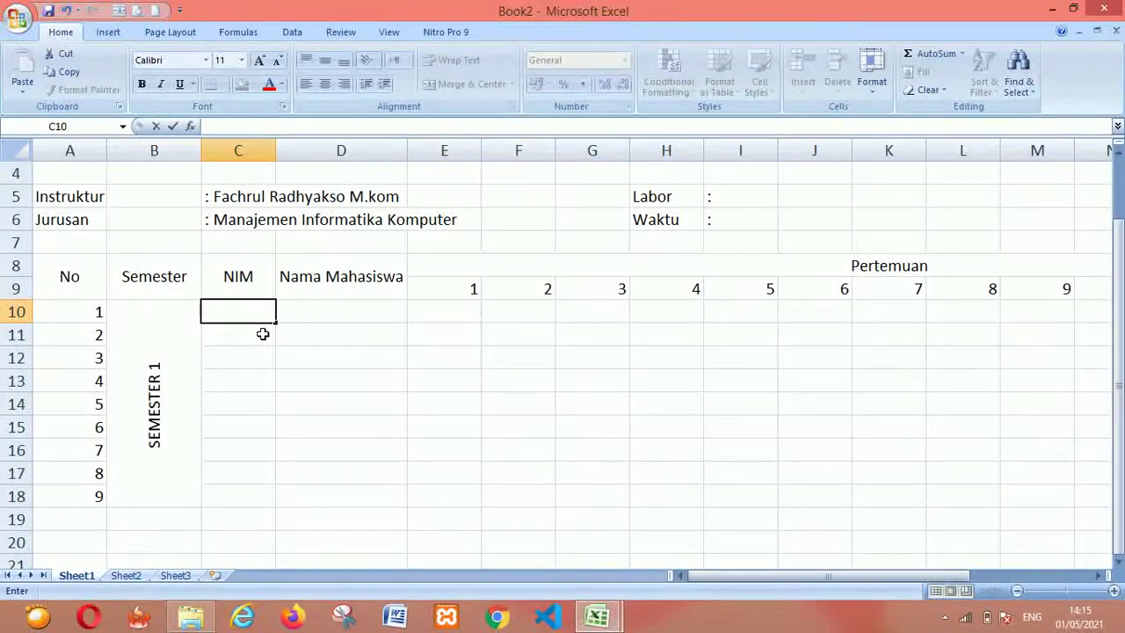
{"action": "type", "text": "50104001"}
{"action": "key", "text": "Return"}
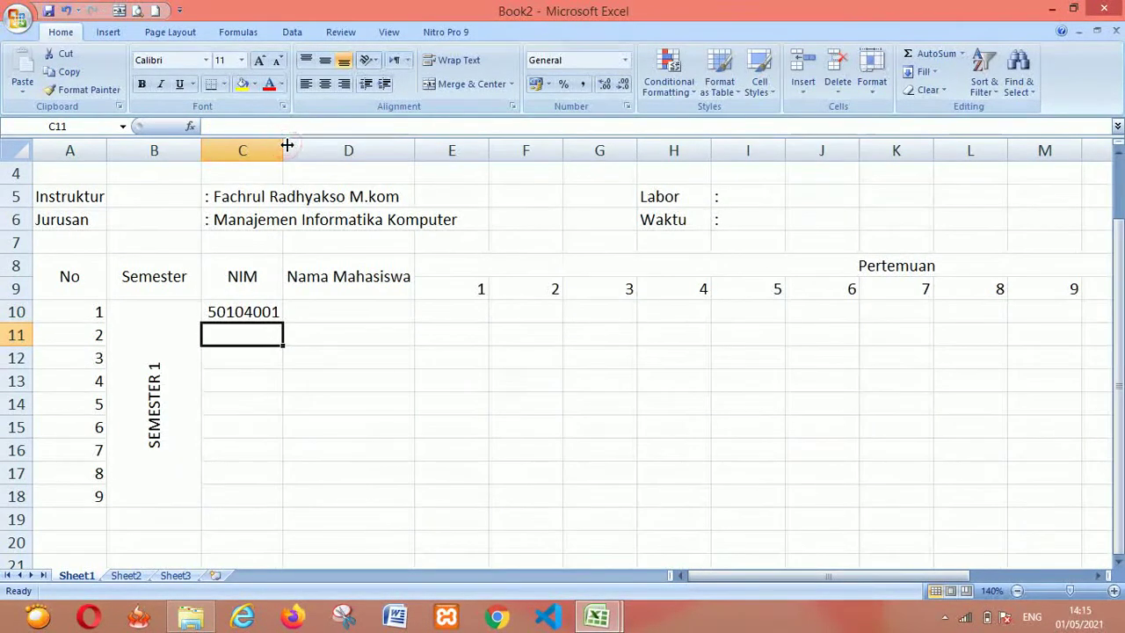
Fill the NIM series from C10 down to 50104009 in C18
{"action": "key", "text": "alt+Tab"}
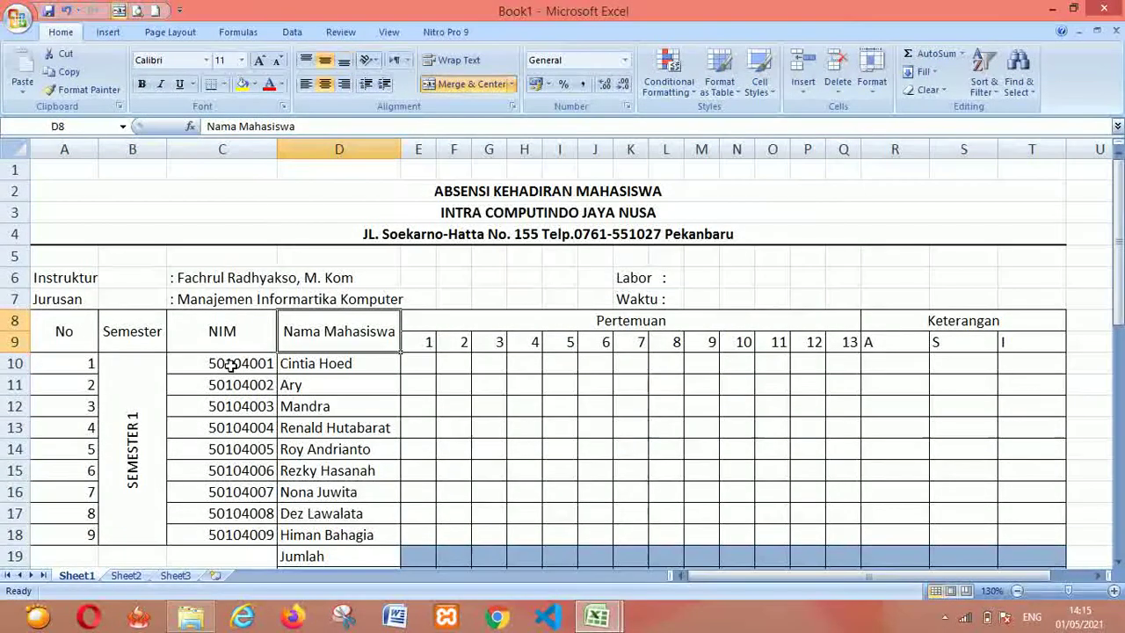
{"action": "left_click", "coordinate": [229, 364]}
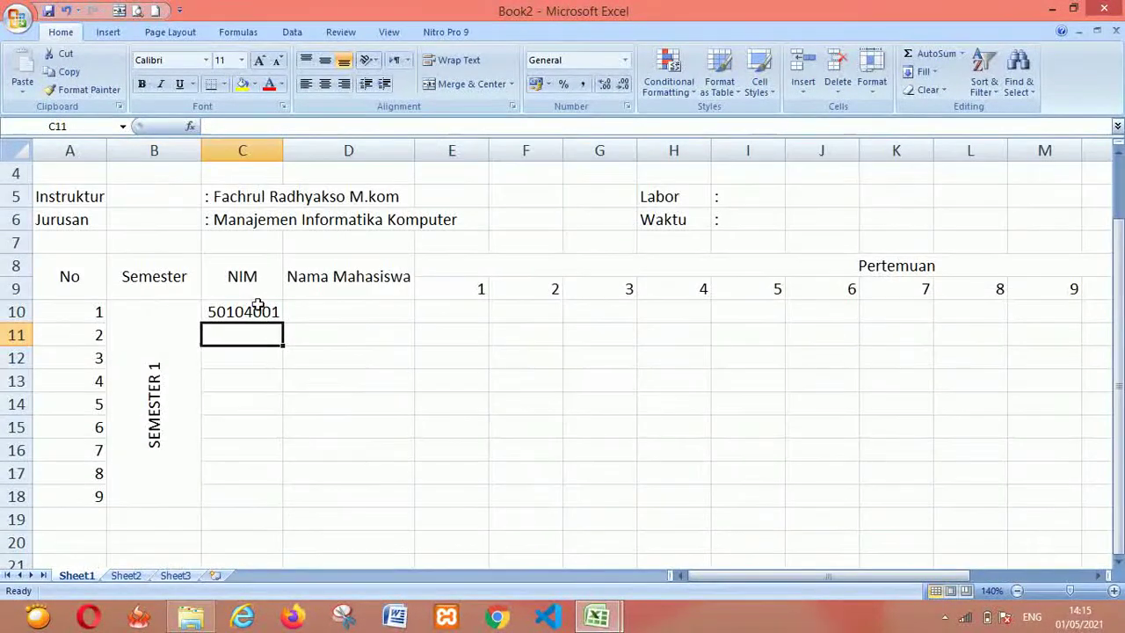
{"action": "left_click", "coordinate": [257, 305]}
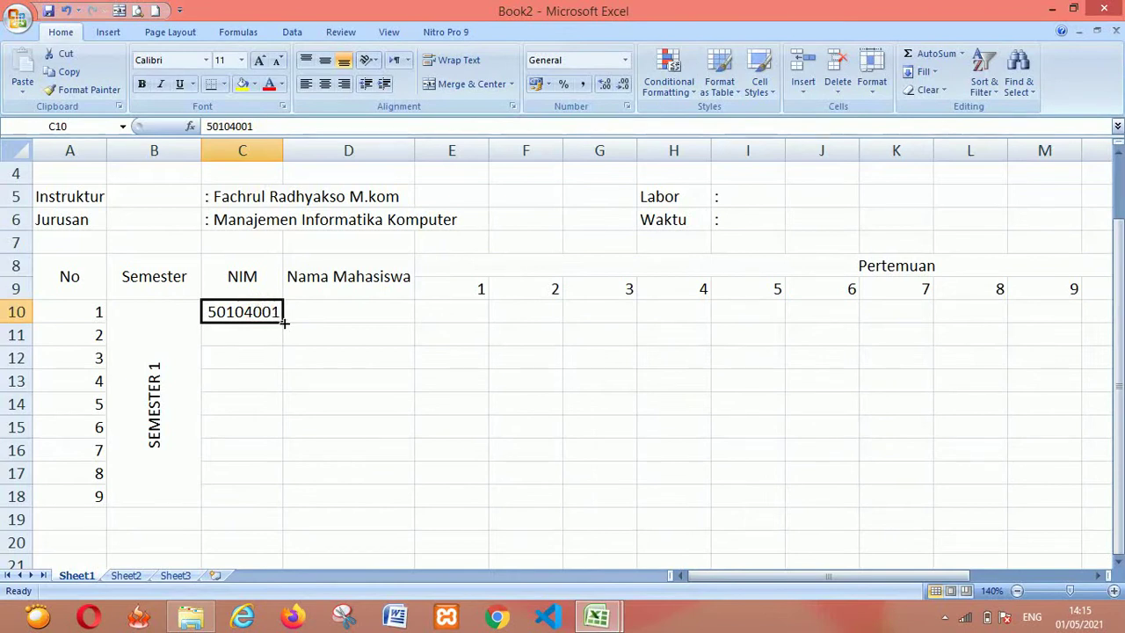
{"action": "left_click_drag", "start_coordinate": [284, 322], "coordinate": [293, 499]}
{"action": "left_click", "coordinate": [450, 448]}
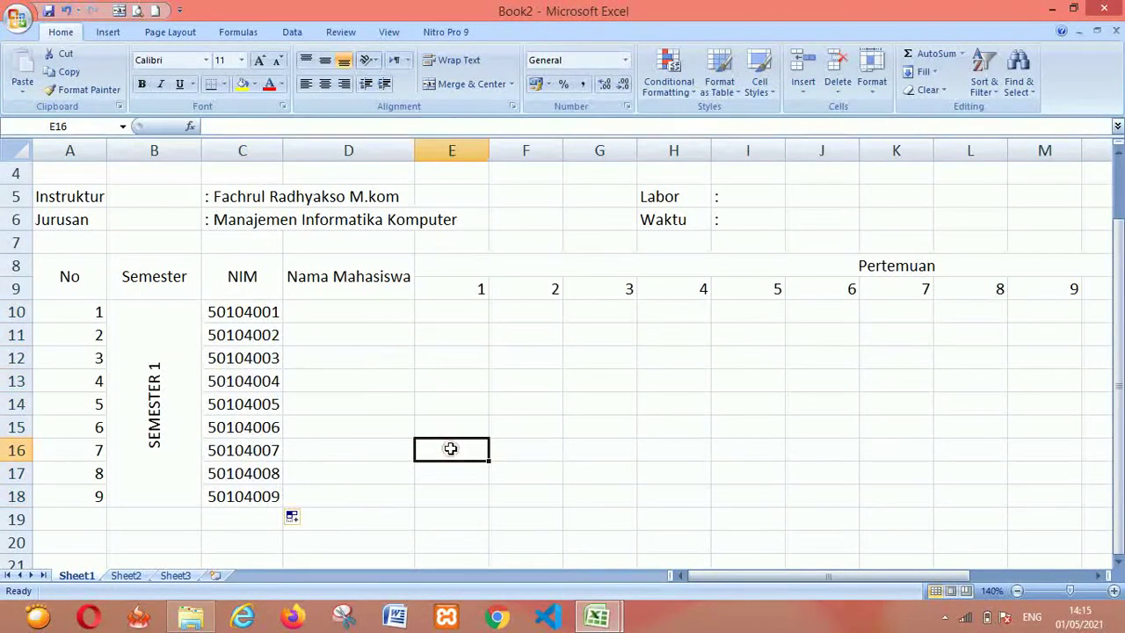
{"action": "key", "text": "ctrl+Tab"}
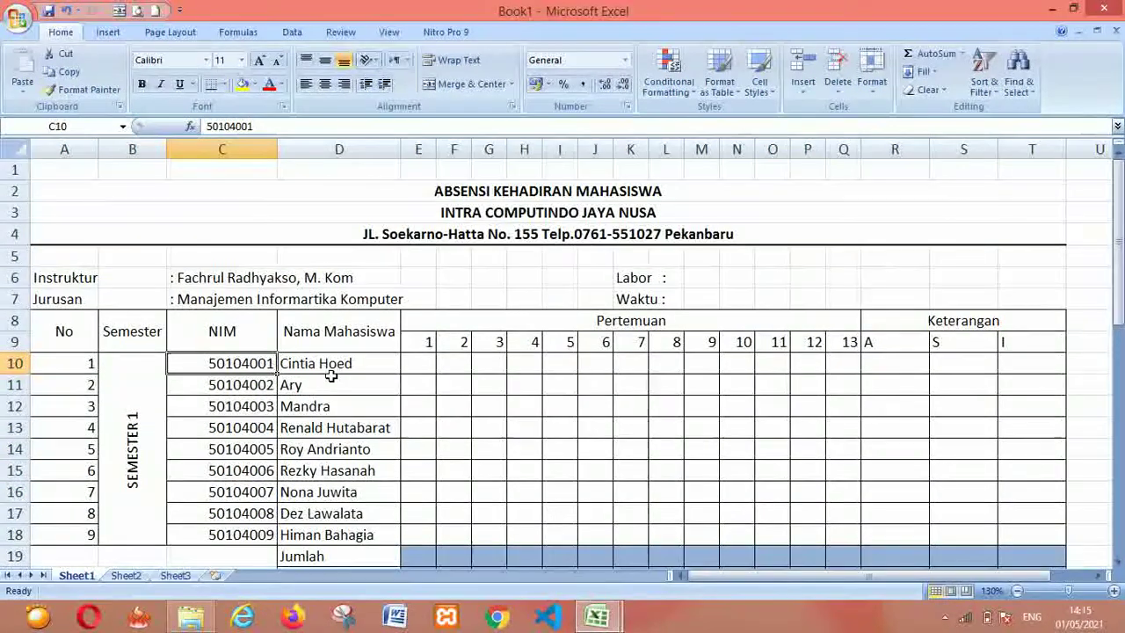
{"action": "key", "text": "ctrl+Tab"}
Type the first three student names into D10:D12, checking them against Book1
{"action": "left_click", "coordinate": [336, 312]}
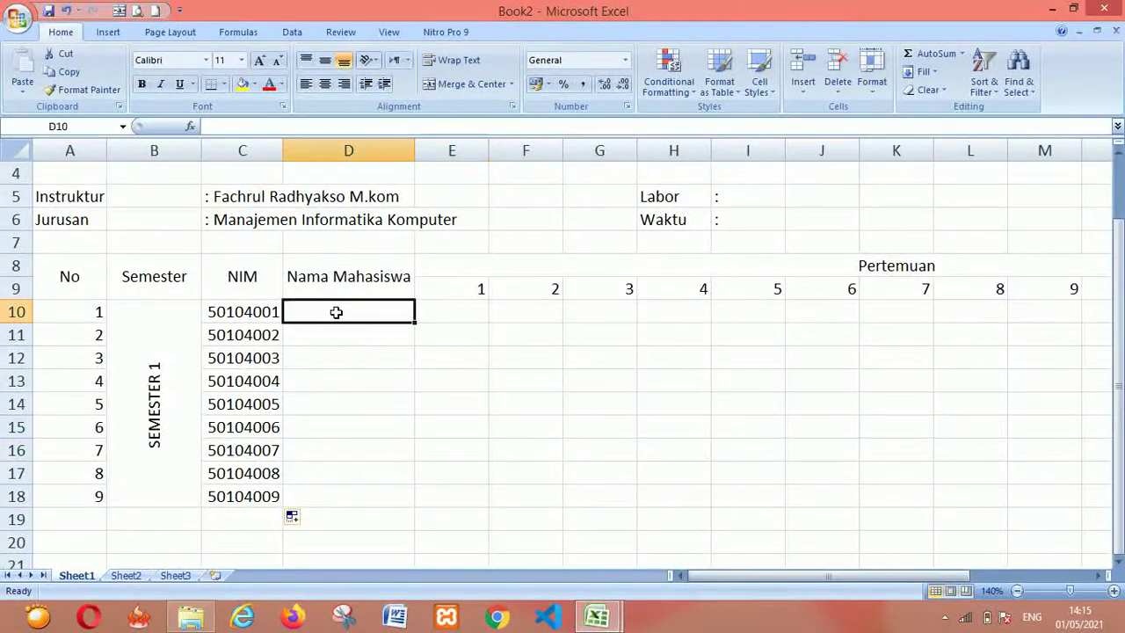
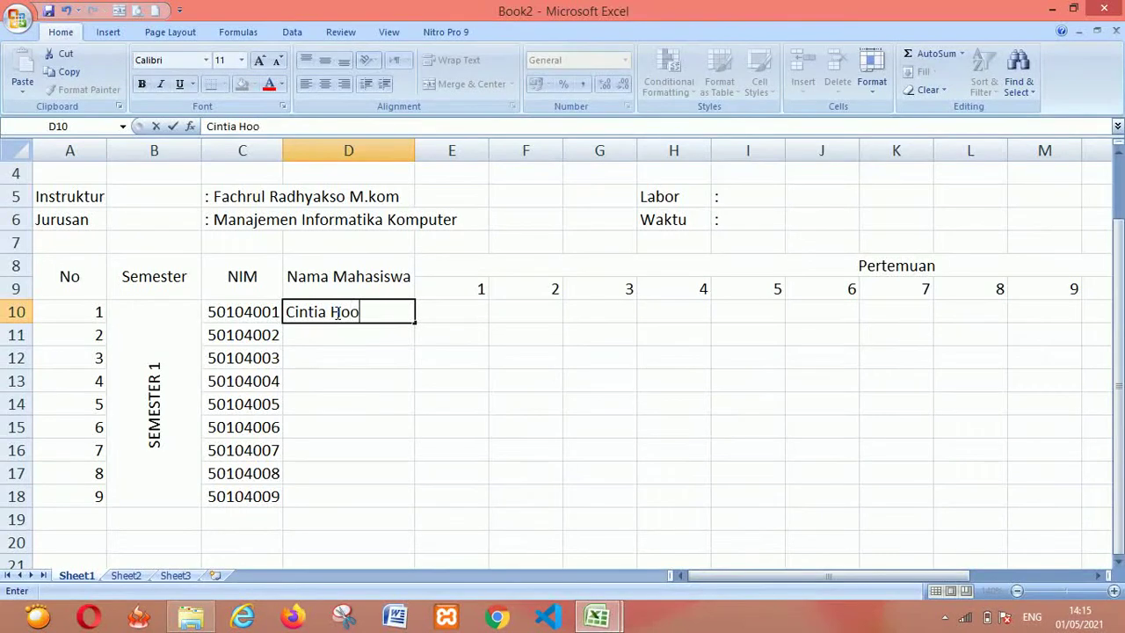
{"action": "key", "text": "Return"}
{"action": "key", "text": "ctrl+Tab"}
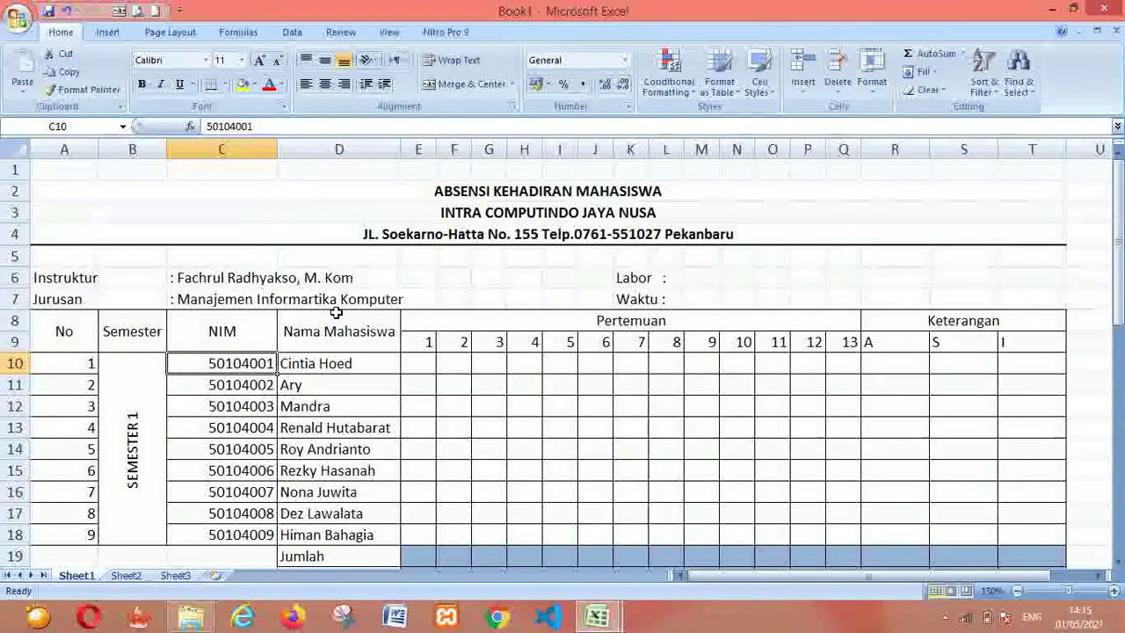
{"action": "key", "text": "ctrl+Tab"}
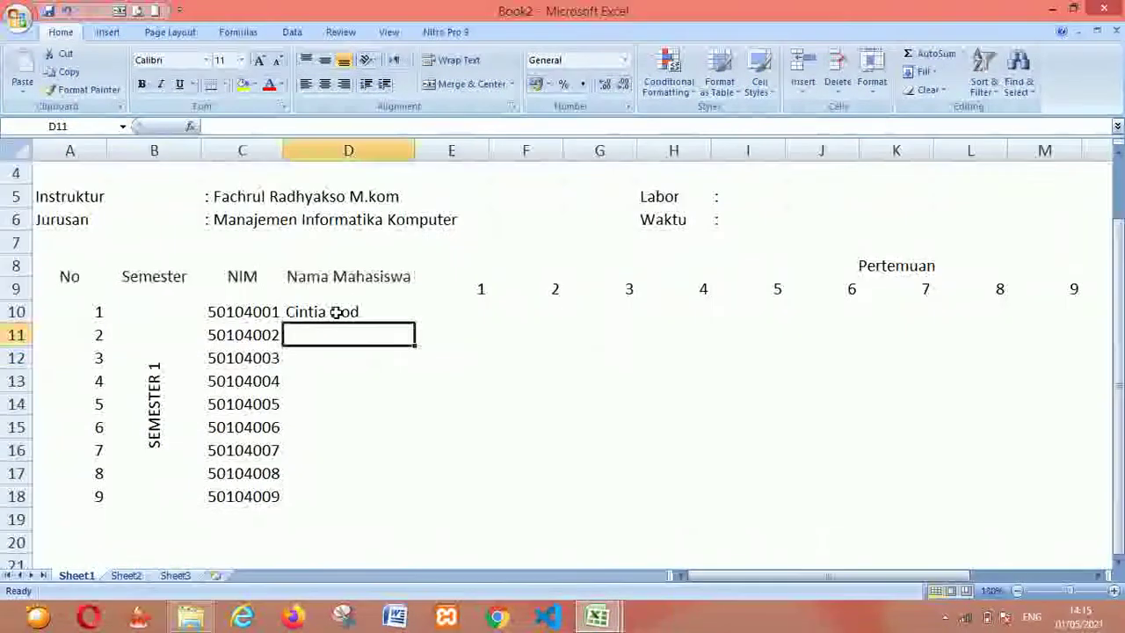
{"action": "type", "text": "Ary"}
{"action": "key", "text": "Return"}
{"action": "type", "text": "Mandra"}
{"action": "key", "text": "Return"}
Type the fourth through sixth student names into D13:D15 from the Book1 list
{"action": "key", "text": "ctrl+Tab"}
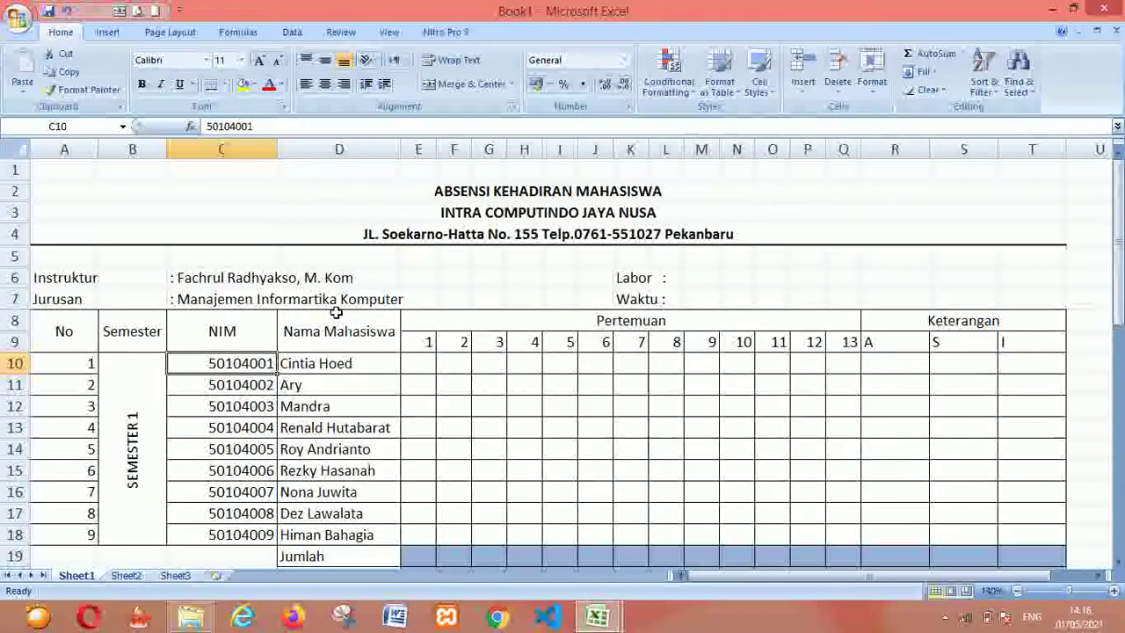
{"action": "key", "text": "ctrl+Tab"}
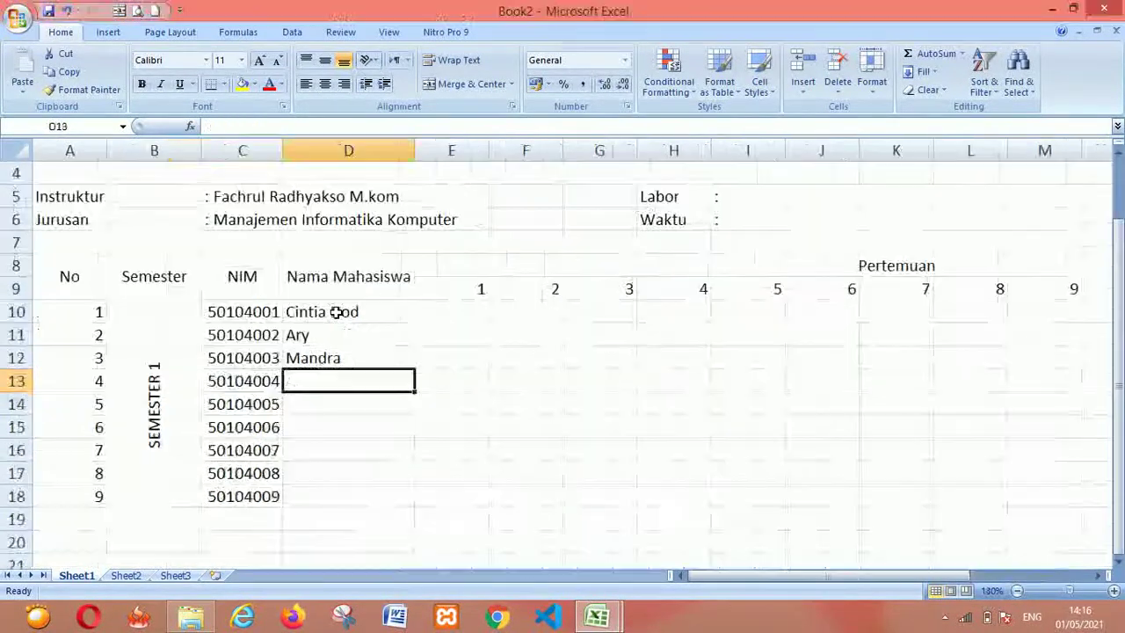
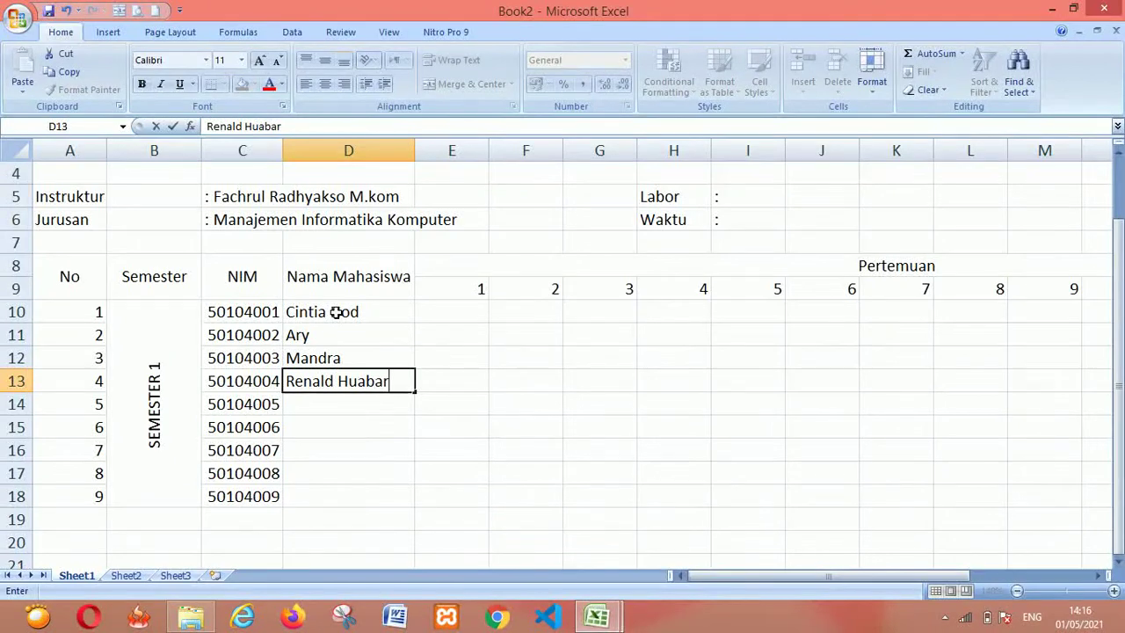
{"action": "key", "text": "Return"}
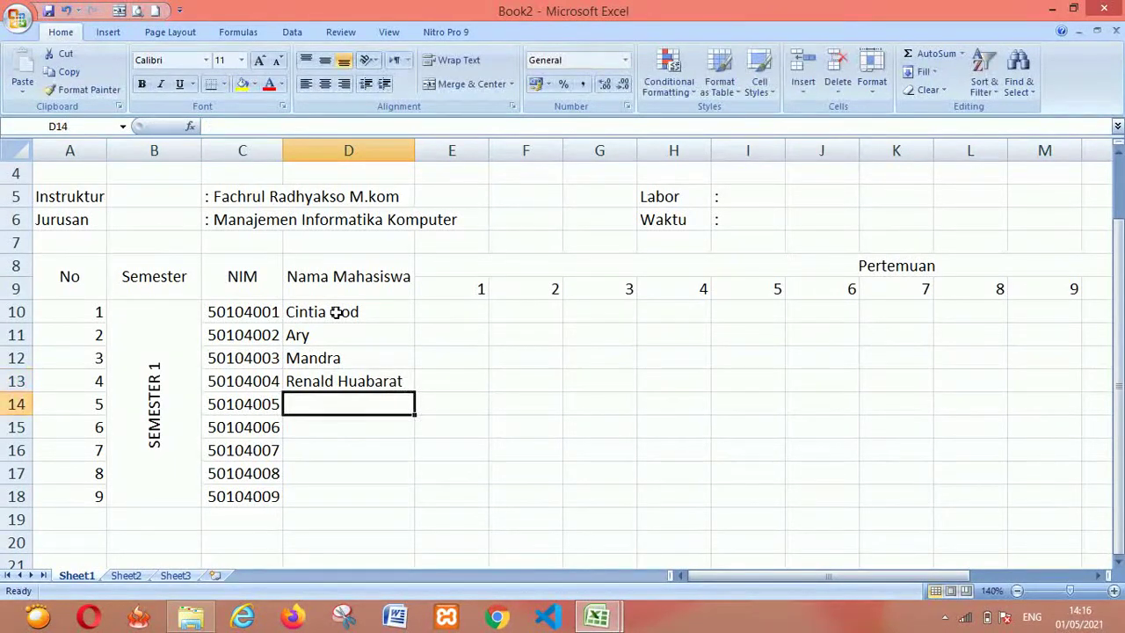
{"action": "key", "text": "ctrl+Tab"}
{"action": "key", "text": "ctrl+Tab"}
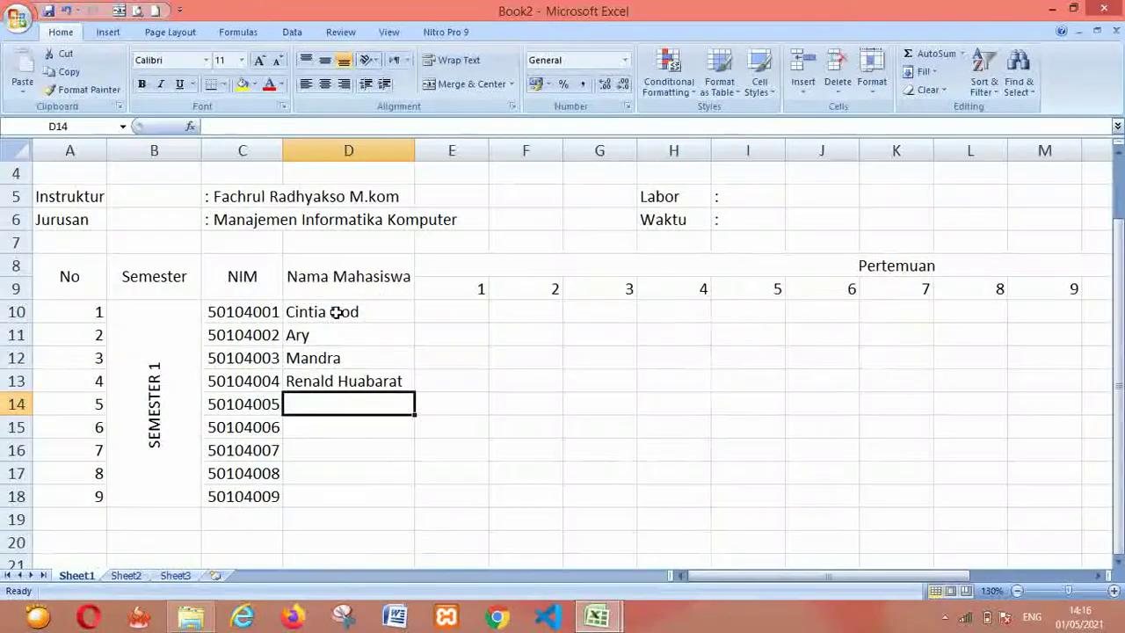
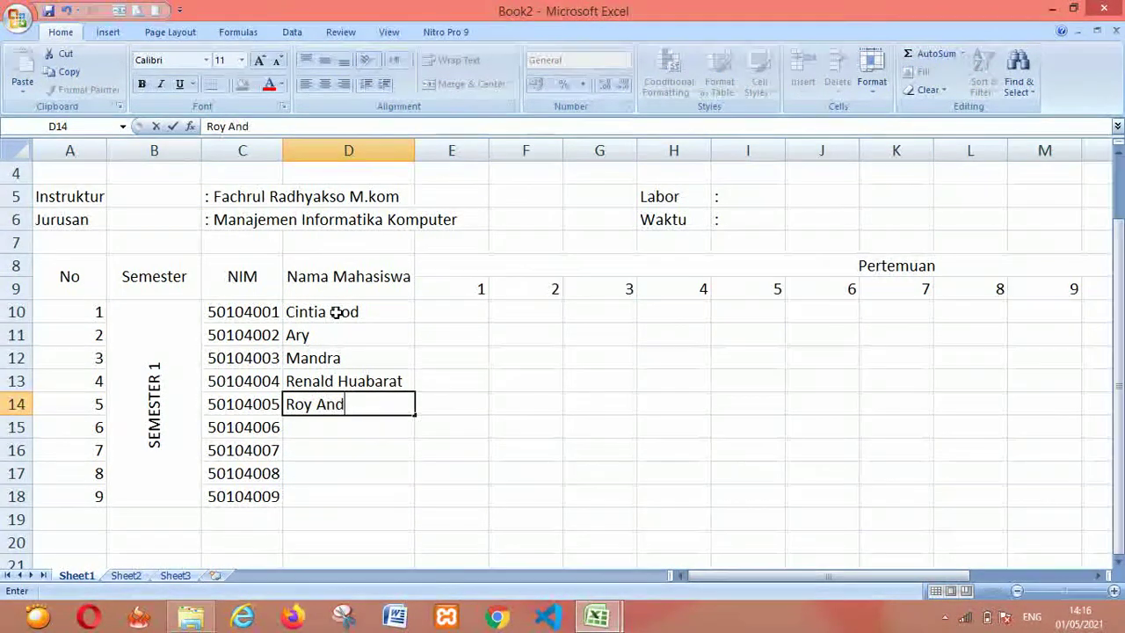
{"action": "key", "text": "Return"}
{"action": "key", "text": "ctrl+Tab"}
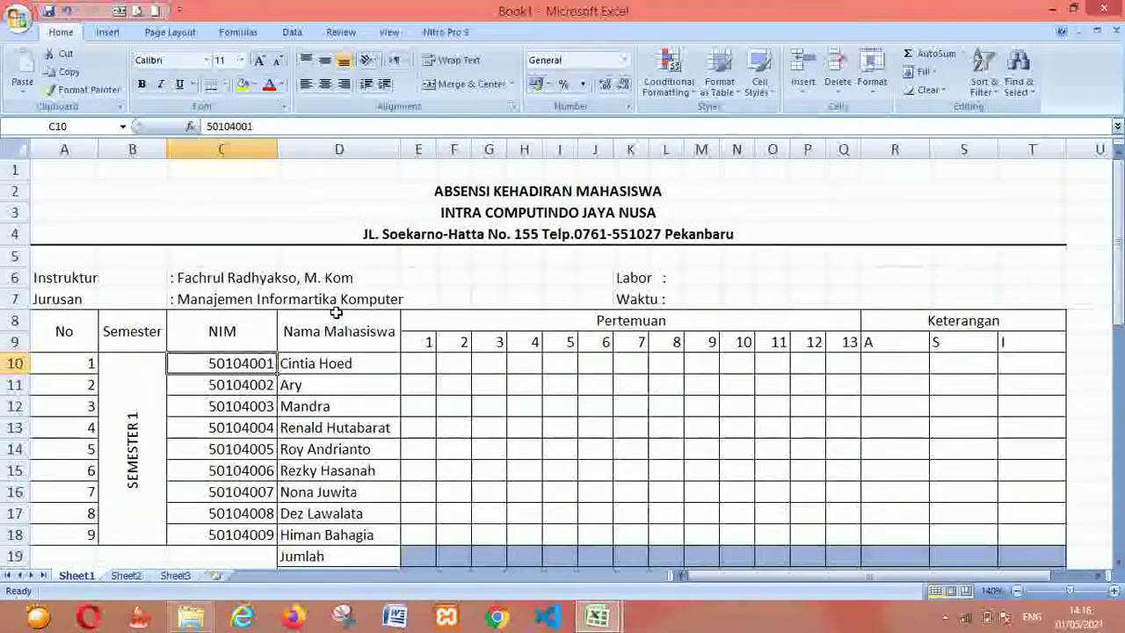
{"action": "key", "text": "ctrl+Tab"}
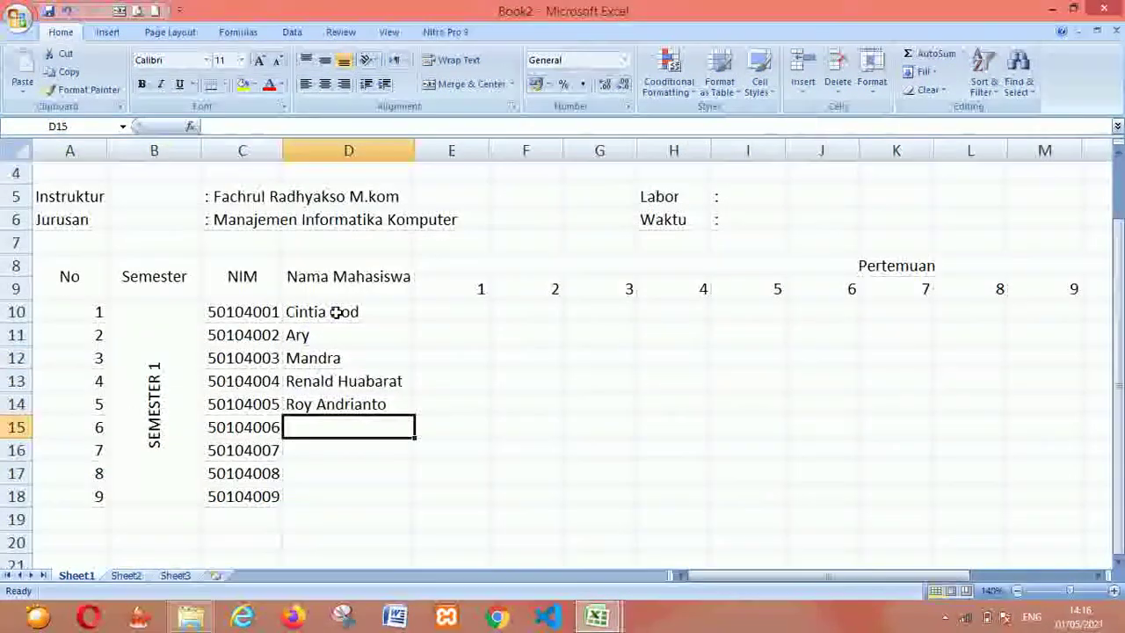
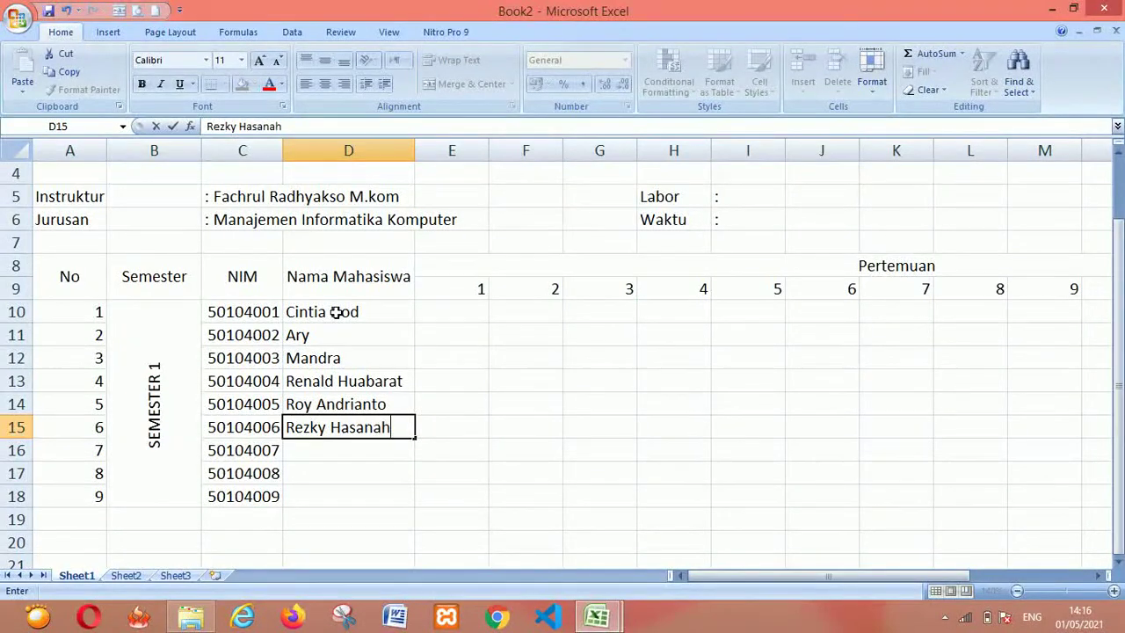
{"action": "key", "text": "Return"}
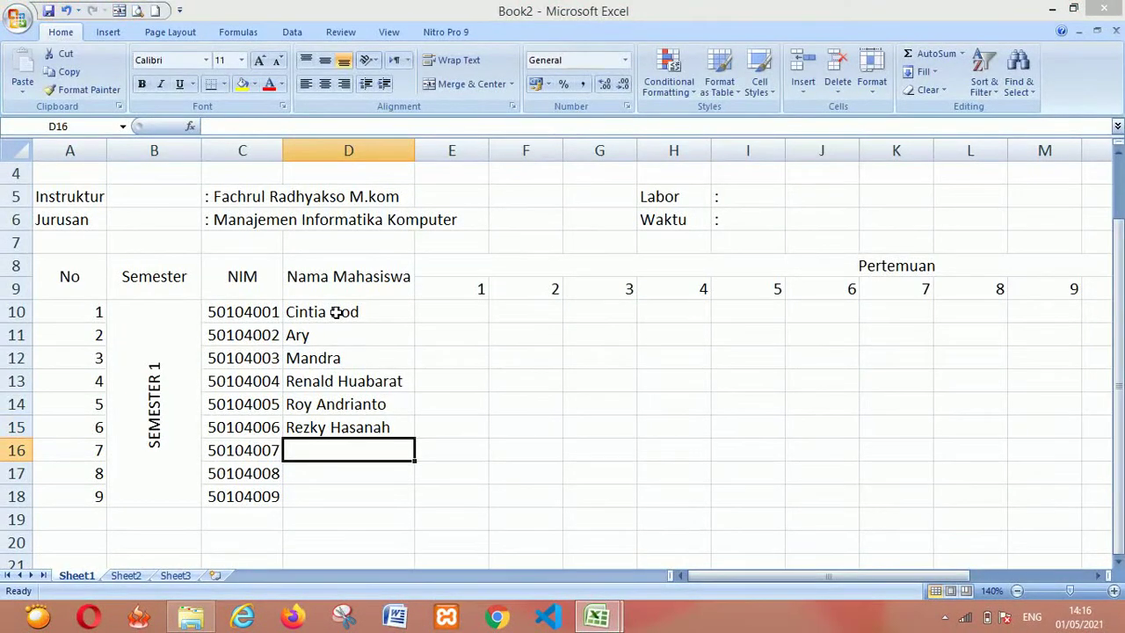
Type the seventh through ninth student names into D16:D18 from the Book1 list
{"action": "key", "text": "ctrl+Tab"}
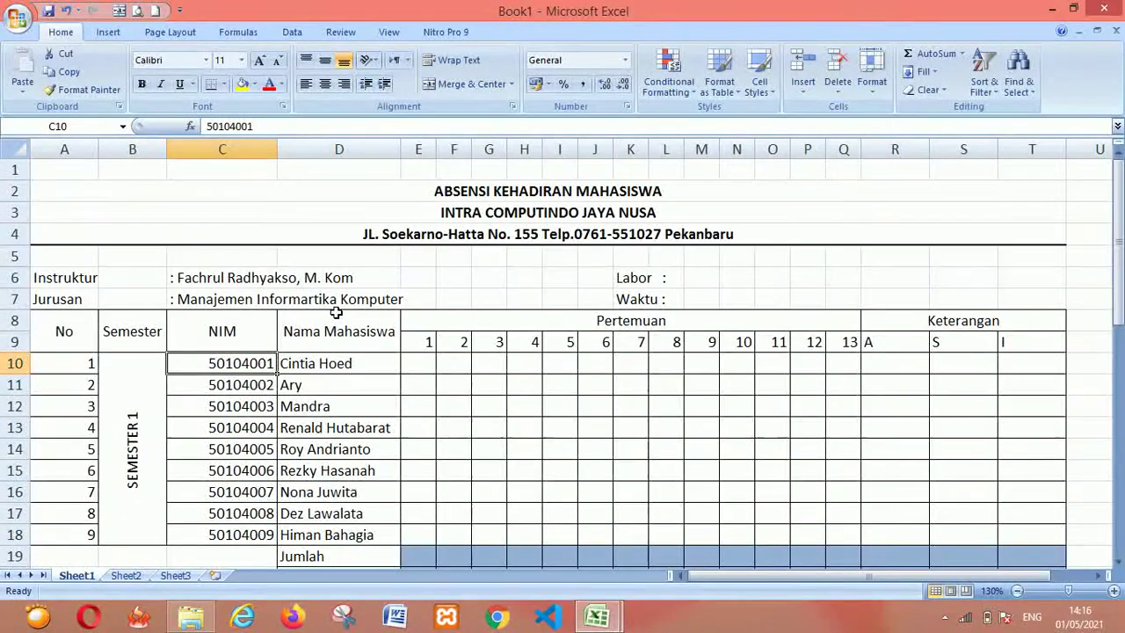
{"action": "key", "text": "ctrl+Tab"}
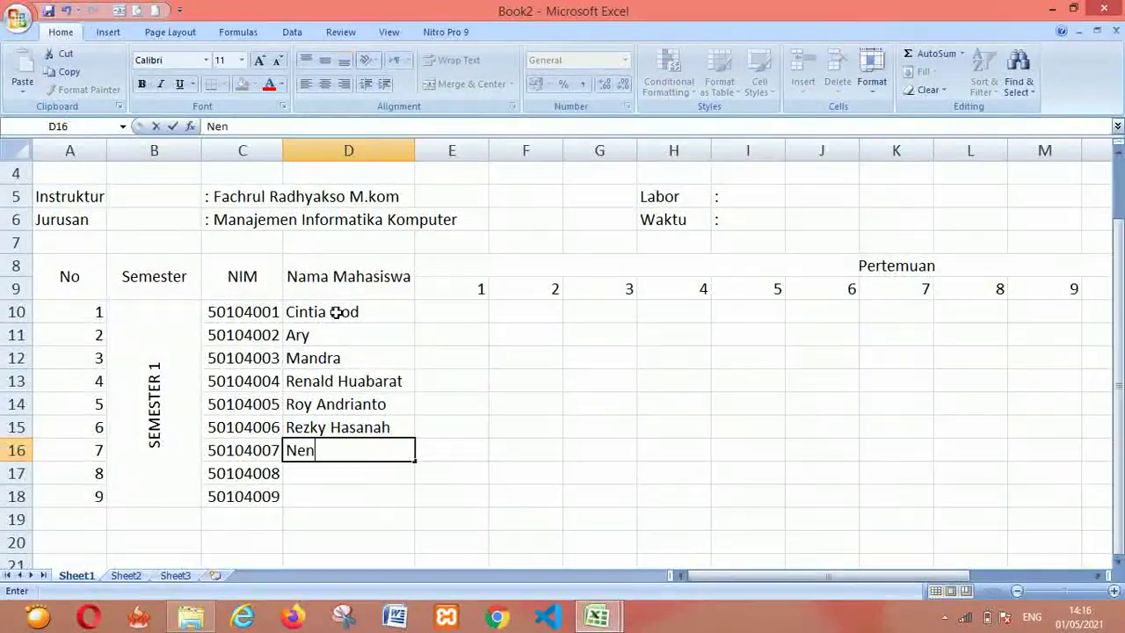
{"action": "key", "text": "Return"}
{"action": "key", "text": "ctrl+Tab"}
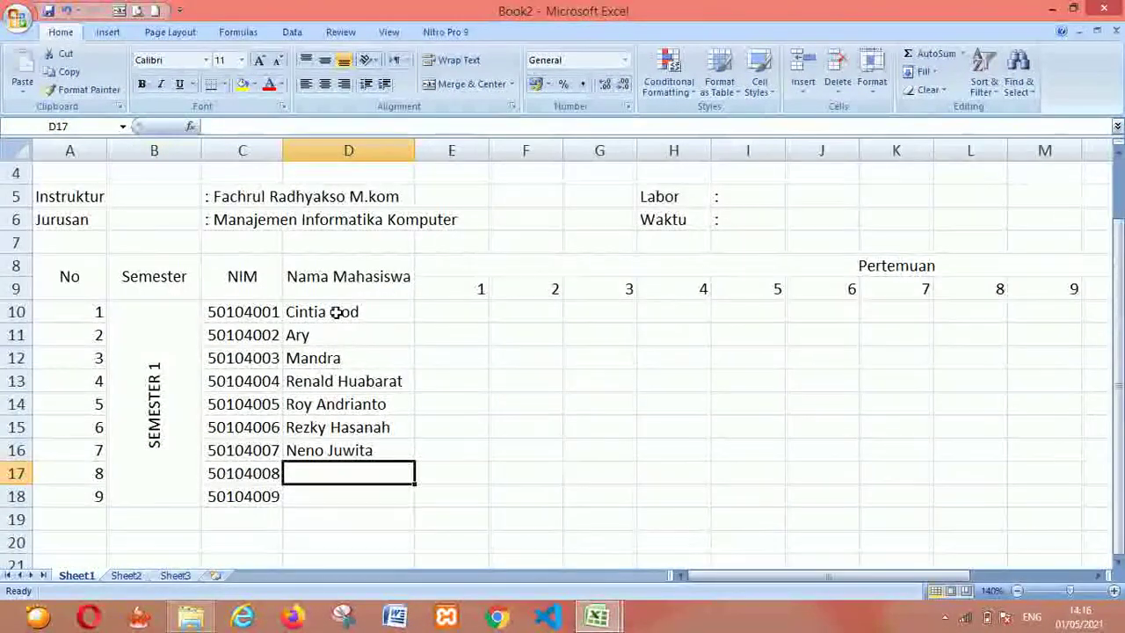
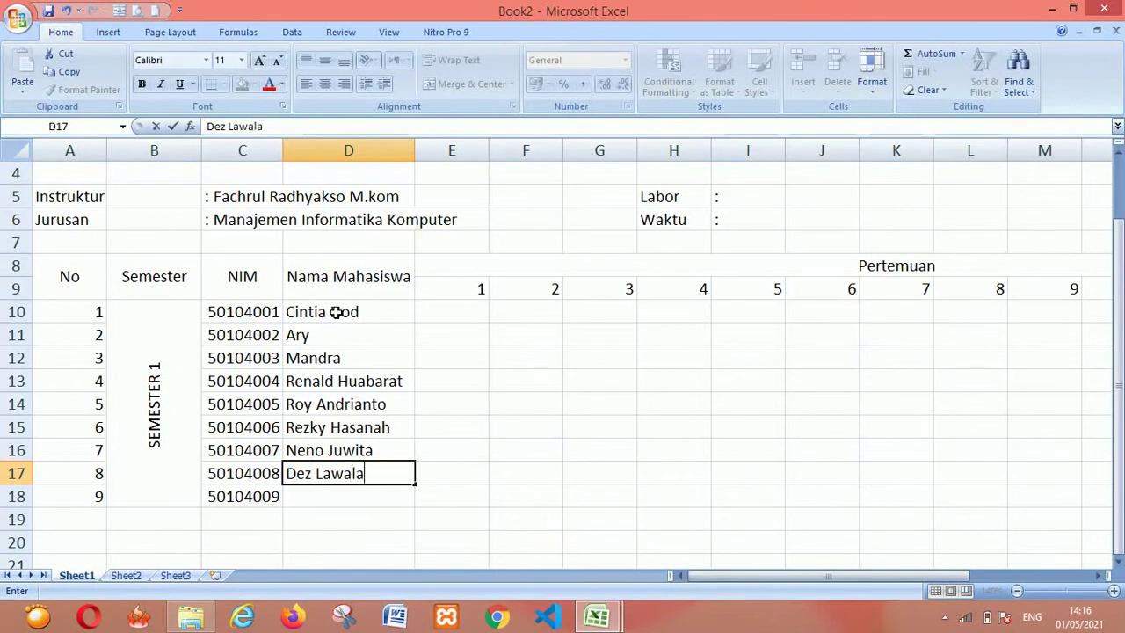
{"action": "key", "text": "Return"}
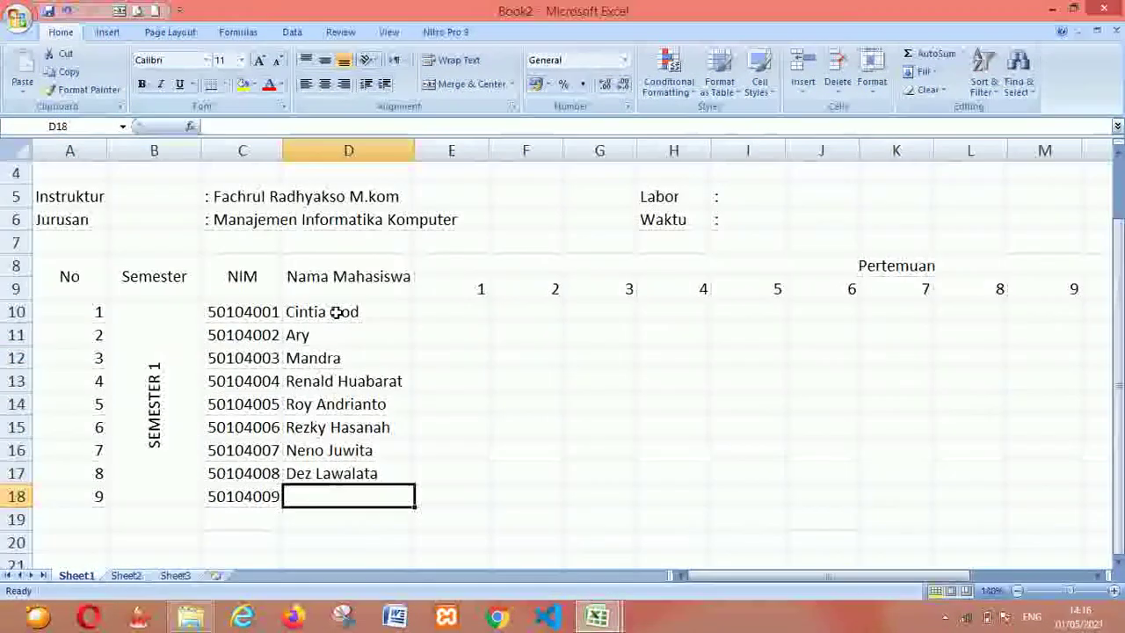
{"action": "type", "text": "hil"}
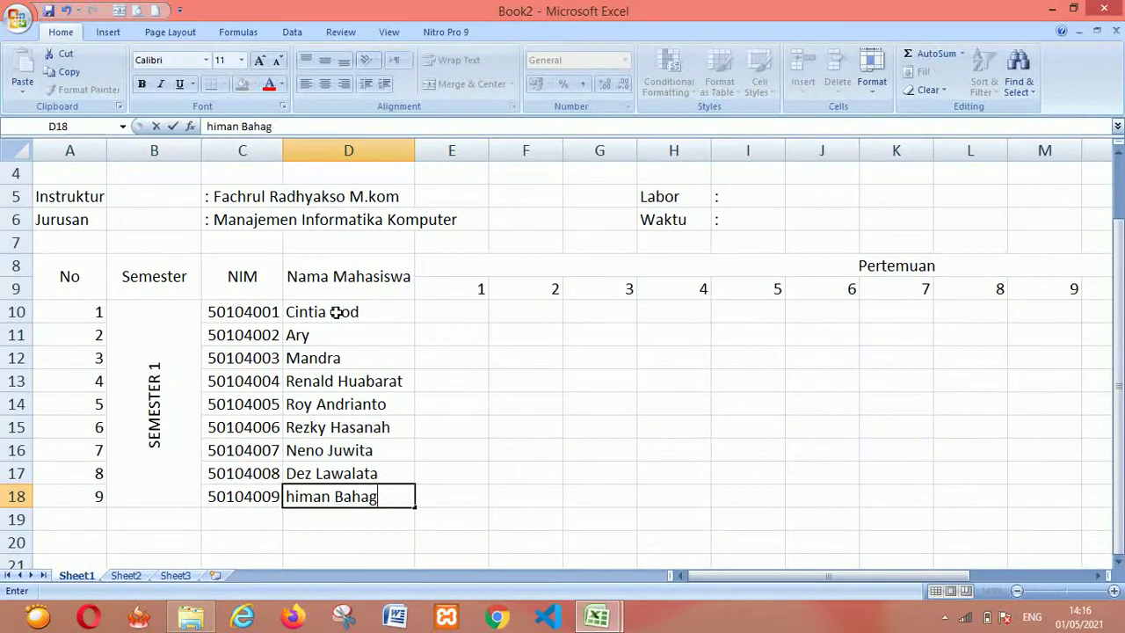
{"action": "key", "text": "Return"}
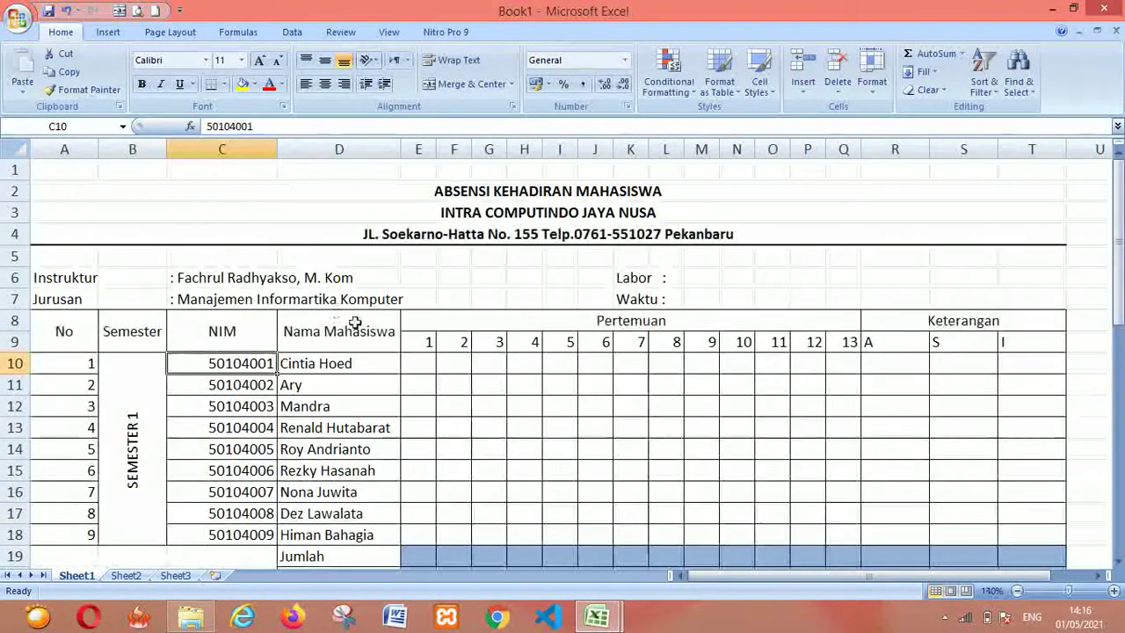
{"action": "key", "text": "Down"}
{"action": "key", "text": "Down"}
{"action": "key", "text": "Down"}
Review the Jumlah summary rows below the Book1 table
{"action": "key", "text": "Down"}
{"action": "key", "text": "Down"}
{"action": "key", "text": "Down"}
{"action": "key", "text": "Down"}
{"action": "key", "text": "Down"}
{"action": "key", "text": "Down"}
{"action": "key", "text": "Down"}
{"action": "key", "text": "Down"}
{"action": "key", "text": "Down"}
{"action": "key", "text": "Down"}
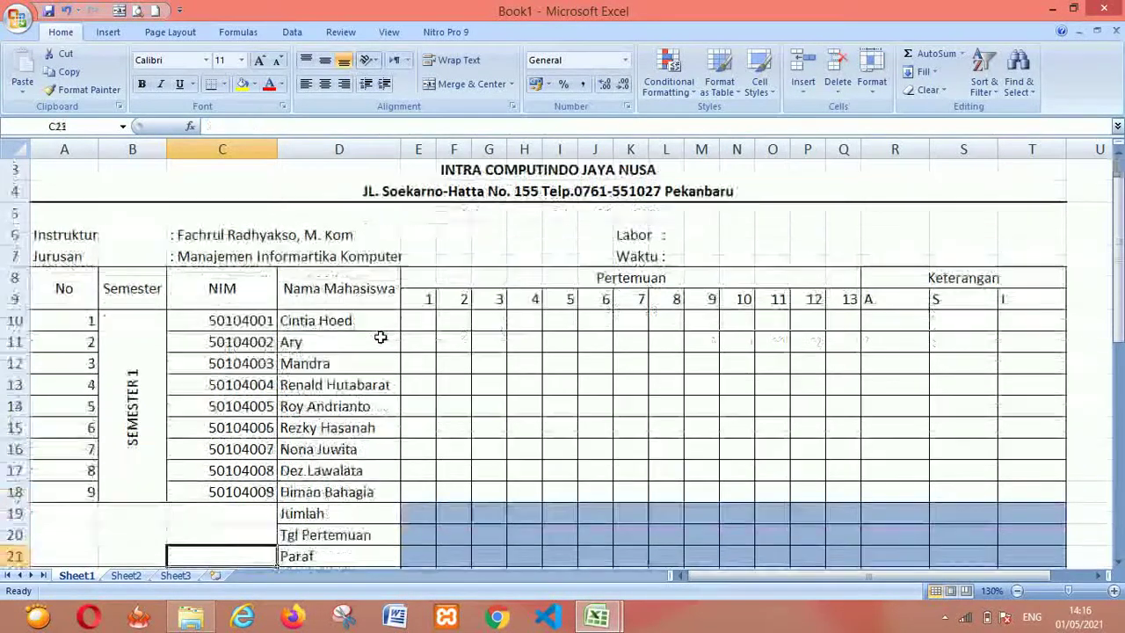
{"action": "key", "text": "Up"}
{"action": "key", "text": "Up"}
{"action": "key", "text": "Up"}
{"action": "key", "text": "Up"}
{"action": "key", "text": "Right"}
{"action": "key", "text": "Right"}
{"action": "key", "text": "Down"}
{"action": "key", "text": "Down"}
{"action": "key", "text": "Down"}
{"action": "key", "text": "Down"}
{"action": "key", "text": "Down"}
{"action": "key", "text": "Down"}
{"action": "key", "text": "Down"}
{"action": "key", "text": "Down"}
{"action": "key", "text": "Up"}
{"action": "key", "text": "Up"}
{"action": "key", "text": "Up"}
{"action": "key", "text": "Up"}
{"action": "key", "text": "Up"}
{"action": "key", "text": "Up"}
{"action": "key", "text": "Up"}
{"action": "key", "text": "Up"}
{"action": "key", "text": "Left"}
{"action": "key", "text": "Left"}
{"action": "key", "text": "Right"}
{"action": "key", "text": "alt+Tab"}
Enter Jumlah, Tanggal Pertemuan and Paraf into D19, D20 and D21 of Book2
{"action": "type", "text": "Jumlah"}
{"action": "key", "text": "Return"}
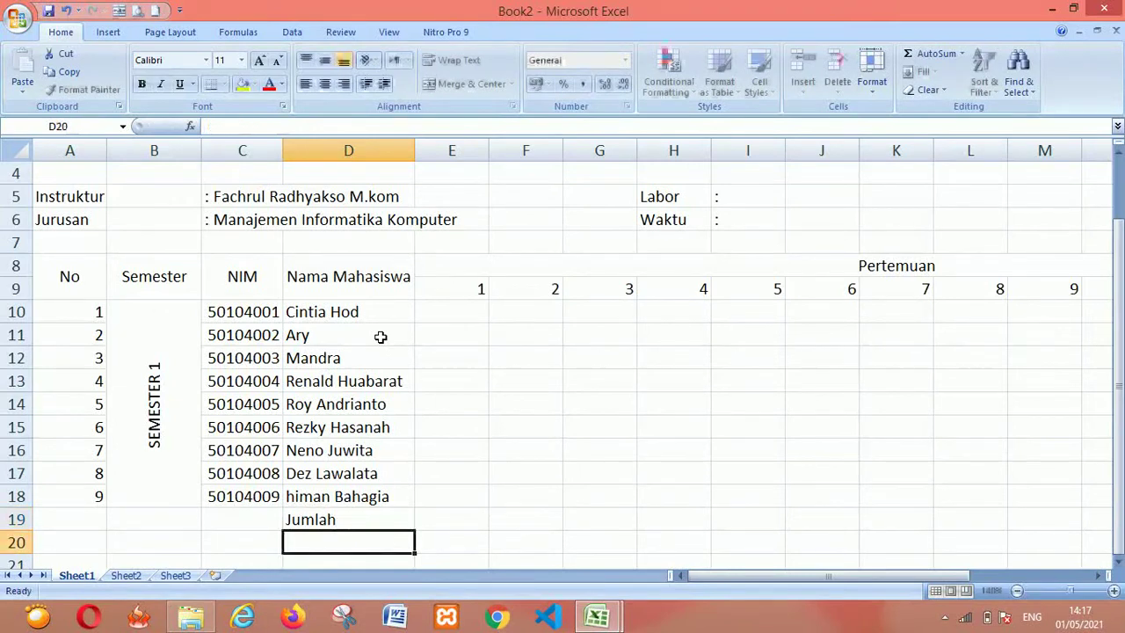
{"action": "type", "text": "TA"}
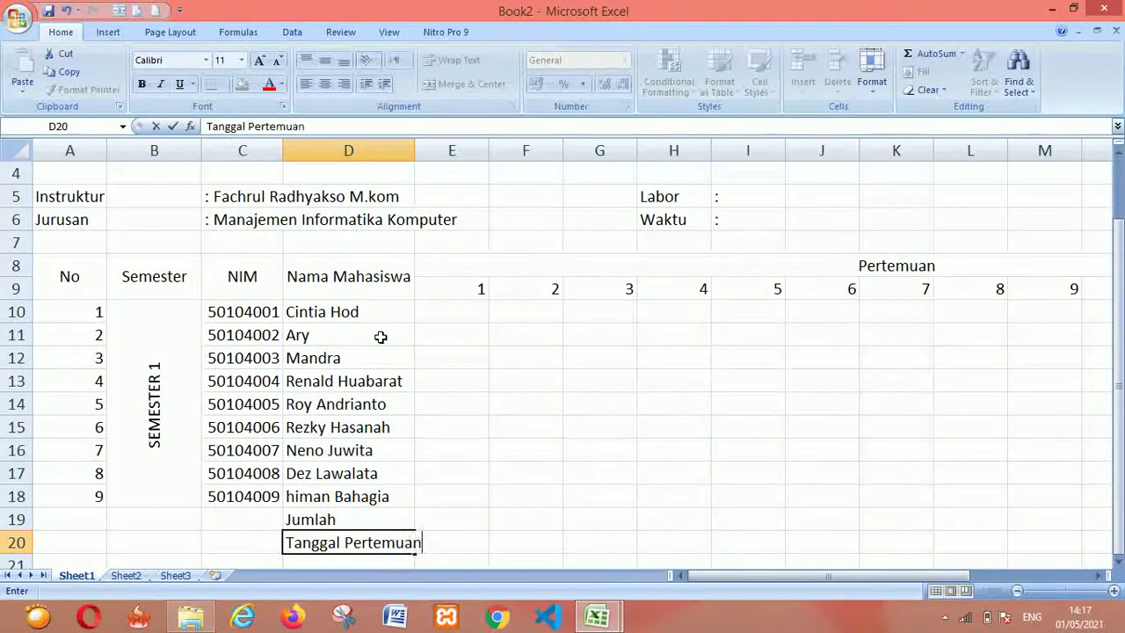
{"action": "type", "text": "nggal Pertemuan"}
{"action": "key", "text": "Return"}
{"action": "type", "text": "Paraf"}
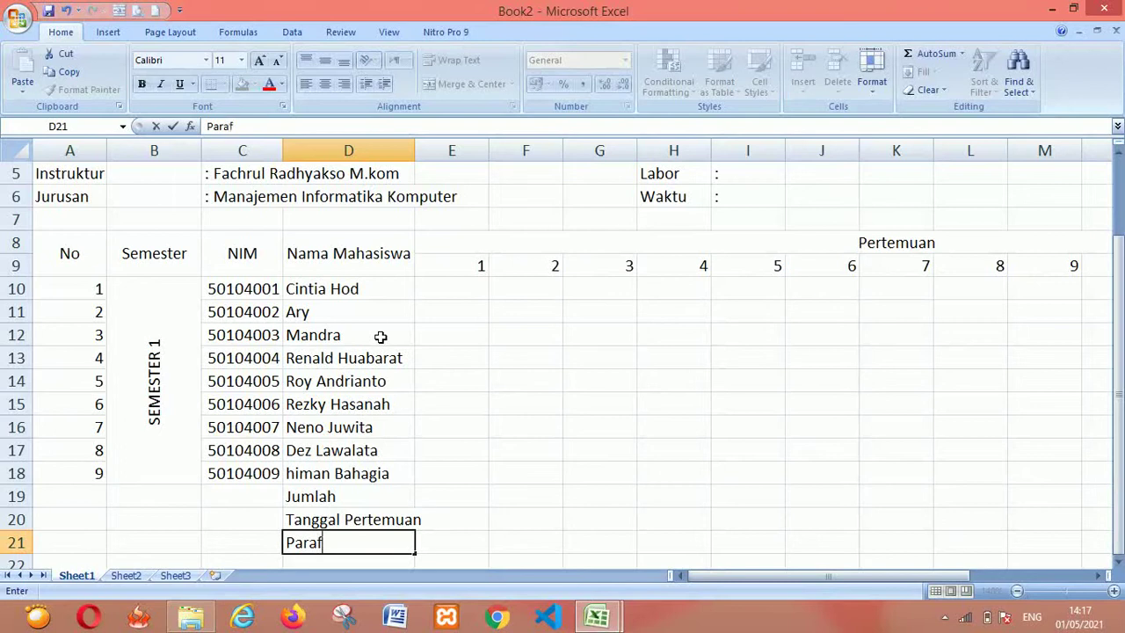
{"action": "left_click", "coordinate": [565, 348]}
Widen column D to fit Tanggal Pertemuan and give the table through row 18 all borders
{"action": "left_click_drag", "start_coordinate": [414, 151], "coordinate": [425, 153]}
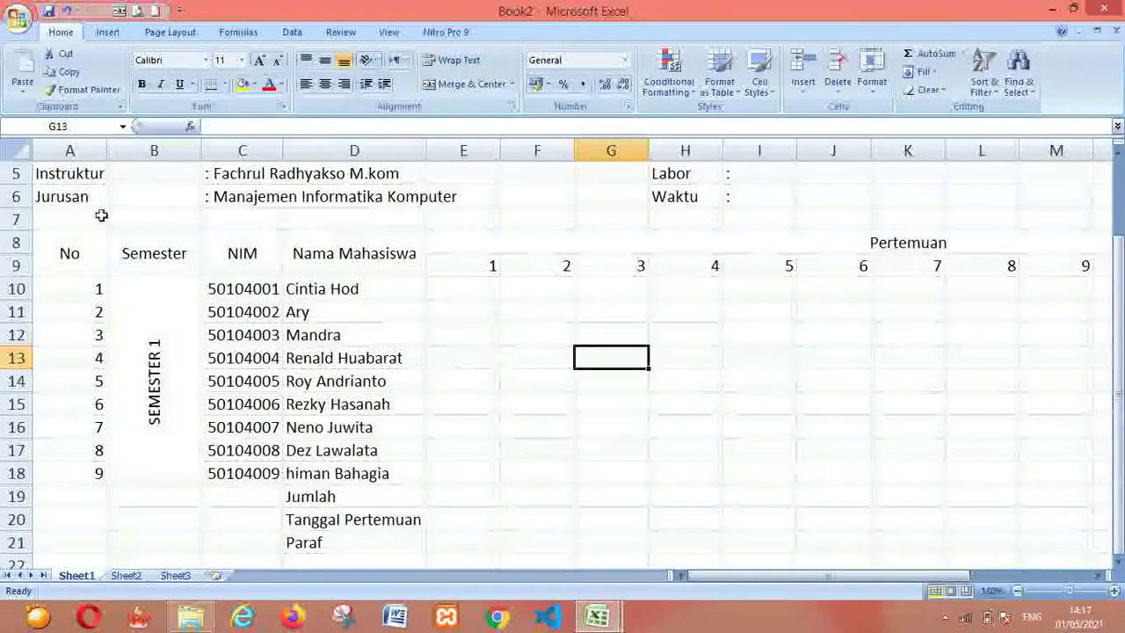
{"action": "left_click", "coordinate": [50, 264]}
{"action": "key", "text": "shift+Down"}
{"action": "key", "text": "shift+Down"}
{"action": "key", "text": "shift+Down"}
{"action": "key", "text": "shift+Down"}
{"action": "key", "text": "shift+Down"}
{"action": "key", "text": "shift+Down"}
{"action": "key", "text": "shift+Down"}
{"action": "key", "text": "shift+Down"}
{"action": "key", "text": "shift+Down"}
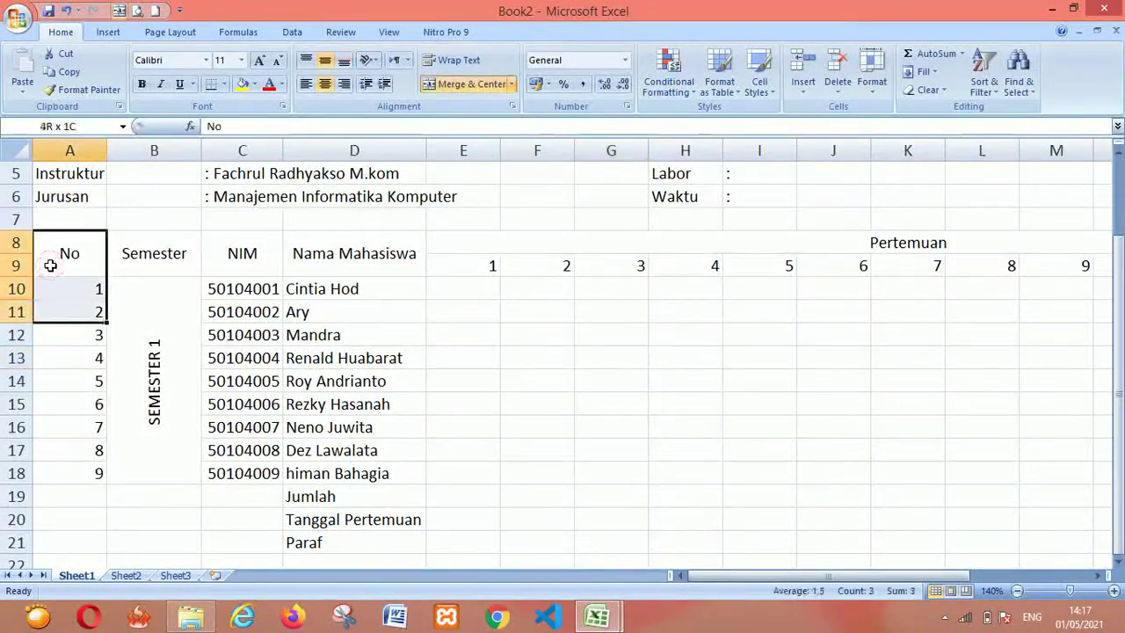
{"action": "key", "text": "shift+Right"}
{"action": "key", "text": "shift+Right"}
{"action": "key", "text": "shift+Right"}
{"action": "key", "text": "shift+Right"}
{"action": "key", "text": "shift+Right"}
{"action": "key", "text": "shift+Right"}
{"action": "key", "text": "shift+Right"}
{"action": "key", "text": "shift+Right"}
{"action": "key", "text": "shift+Right"}
{"action": "key", "text": "shift+Right"}
{"action": "key", "text": "shift+Right"}
{"action": "key", "text": "shift+Right"}
{"action": "key", "text": "shift+Right"}
{"action": "key", "text": "shift+Right"}
{"action": "key", "text": "shift+Right"}
{"action": "key", "text": "shift+Right"}
{"action": "key", "text": "shift+Right"}
{"action": "key", "text": "shift+Right"}
{"action": "key", "text": "shift+Right"}
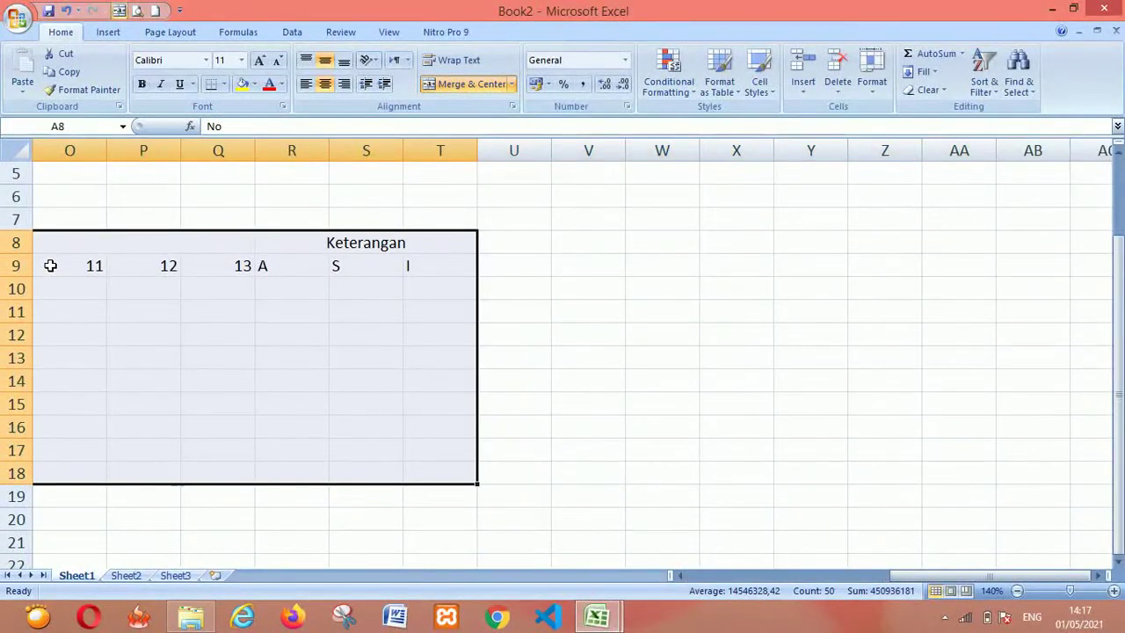
{"action": "left_click", "coordinate": [224, 83]}
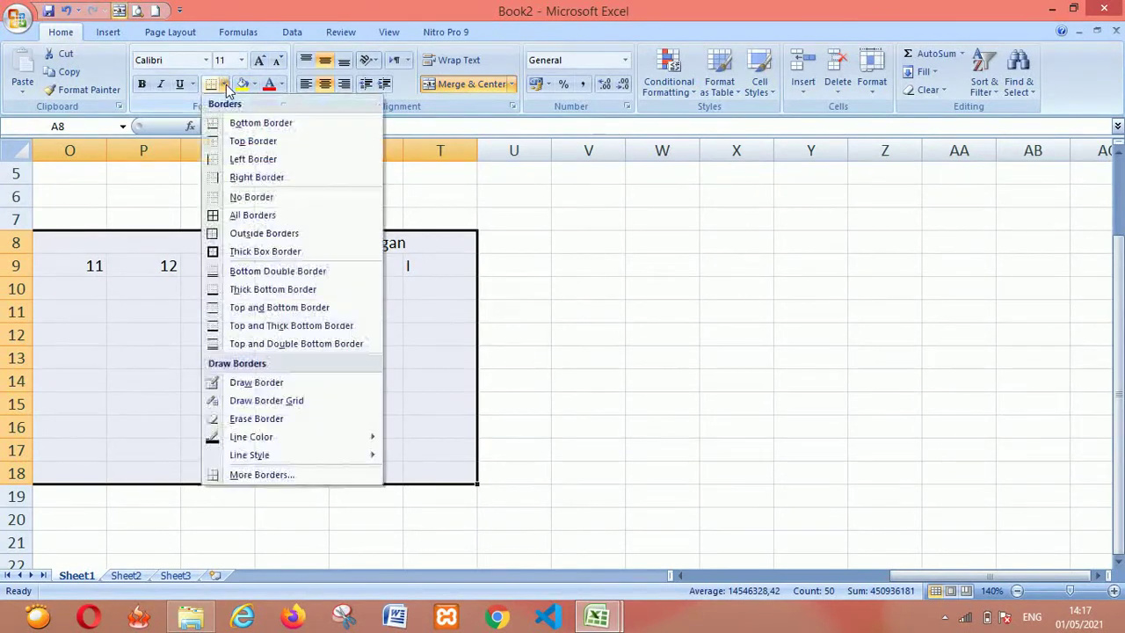
{"action": "left_click", "coordinate": [253, 215]}
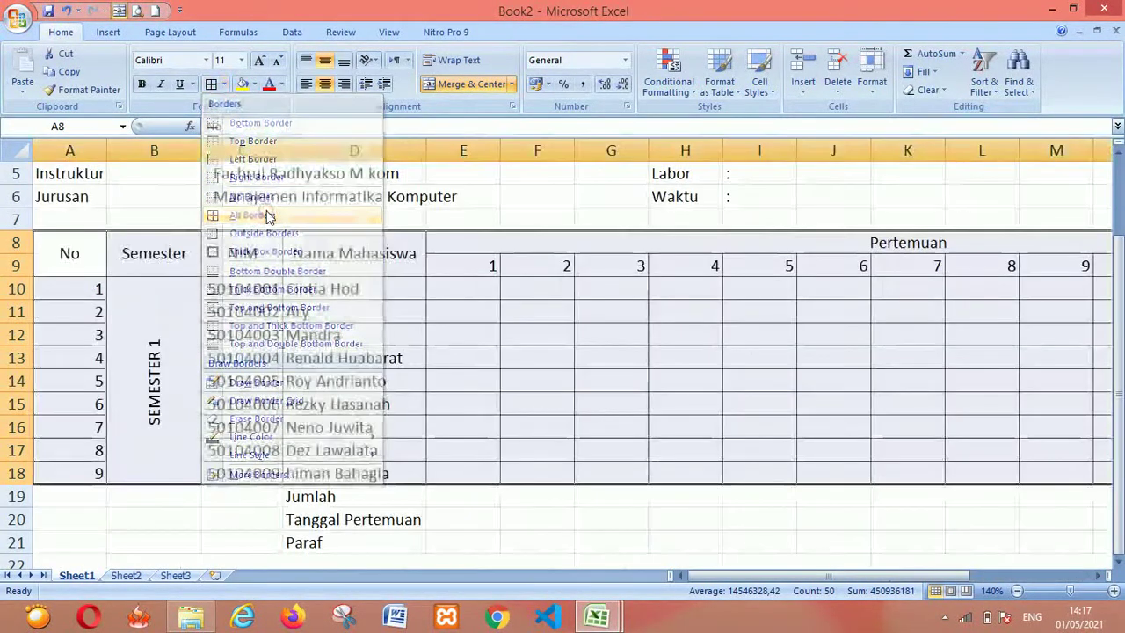
{"action": "left_click", "coordinate": [458, 495]}
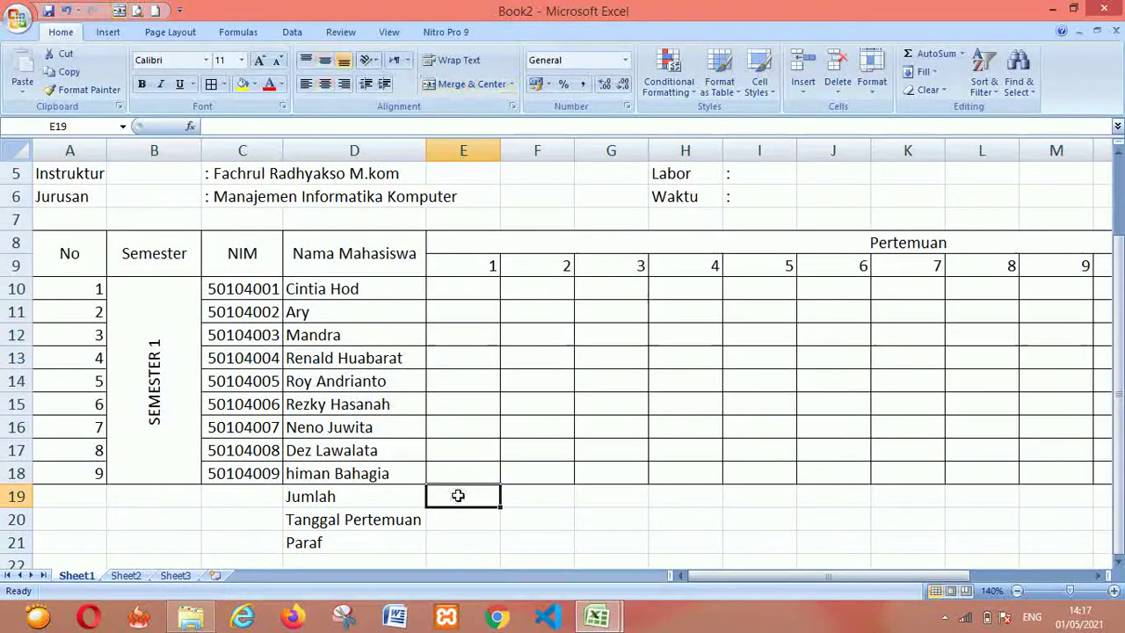
Add borders to the Jumlah, Tanggal Pertemuan and Paraf rows across E19:T21, then switch to Book1
{"action": "key", "text": "Down"}
{"action": "key", "text": "Up"}
{"action": "key", "text": "Left"}
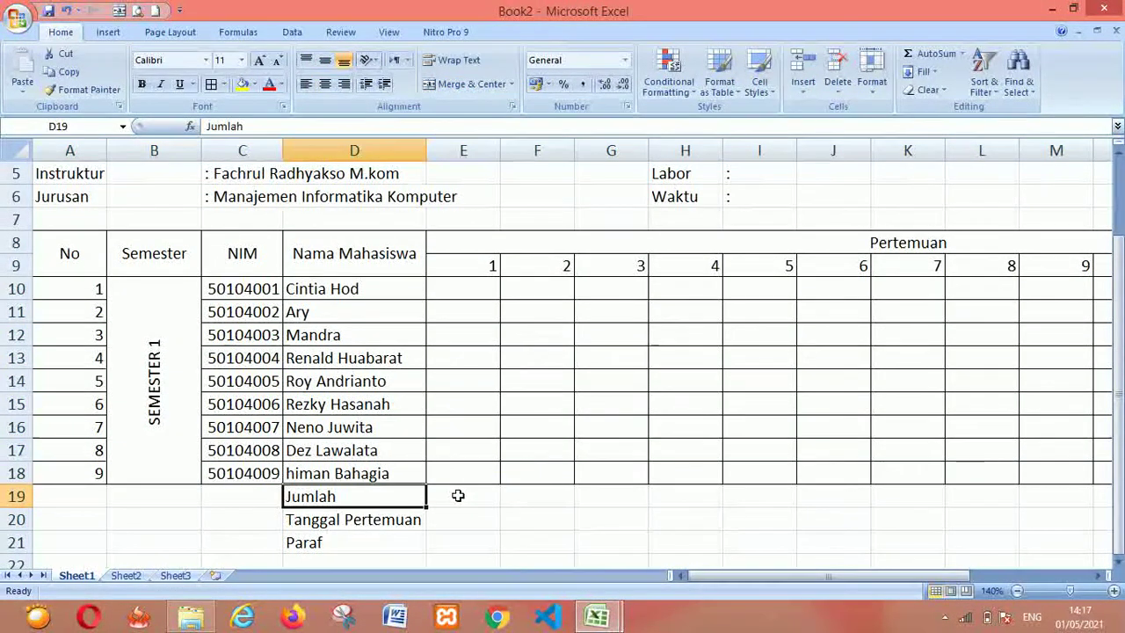
{"action": "key", "text": "shift+Down"}
{"action": "key", "text": "shift+Down"}
{"action": "scroll", "coordinate": [457, 496], "scroll_direction": "down", "scroll_amount": 1}
{"action": "key", "text": "Up"}
{"action": "key", "text": "Up"}
{"action": "key", "text": "Down"}
{"action": "key", "text": "Down"}
{"action": "key", "text": "Down"}
{"action": "key", "text": "Up"}
{"action": "key", "text": "Right"}
{"action": "key", "text": "shift+Down"}
{"action": "key", "text": "shift+Down"}
{"action": "key", "text": "shift+Right"}
{"action": "key", "text": "shift+Right"}
{"action": "key", "text": "shift+Right"}
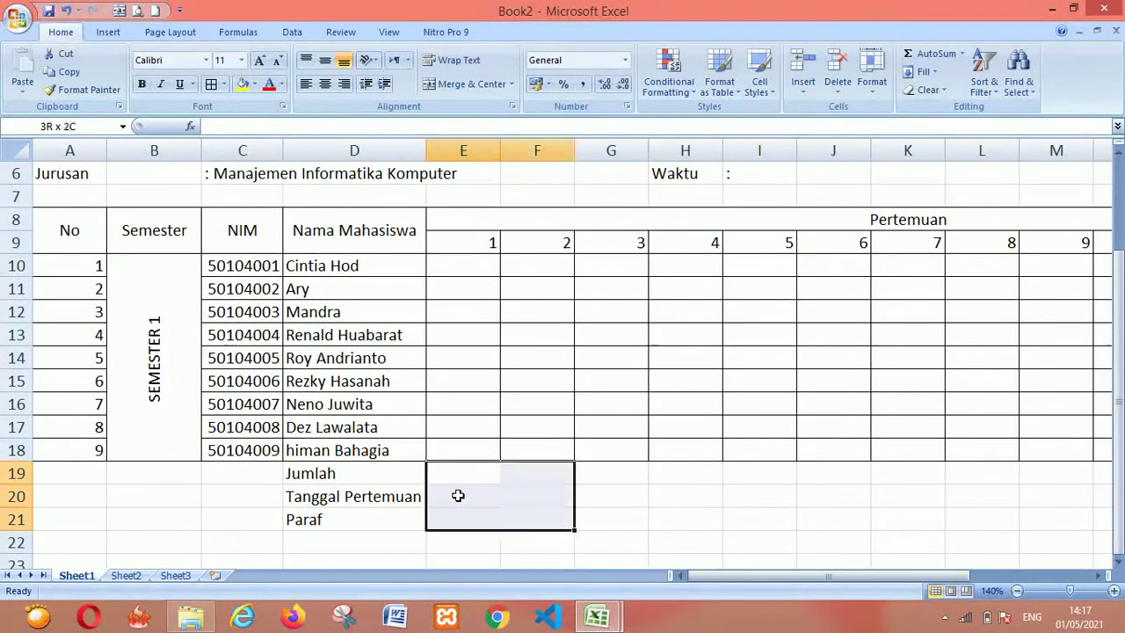
{"action": "key", "text": "shift+Right"}
{"action": "key", "text": "shift+Right"}
{"action": "key", "text": "shift+Right"}
{"action": "key", "text": "shift+Right"}
{"action": "key", "text": "shift+Right"}
{"action": "key", "text": "shift+Right"}
{"action": "key", "text": "shift+Right"}
{"action": "key", "text": "shift+Right"}
{"action": "key", "text": "shift+Right"}
{"action": "key", "text": "shift+Right"}
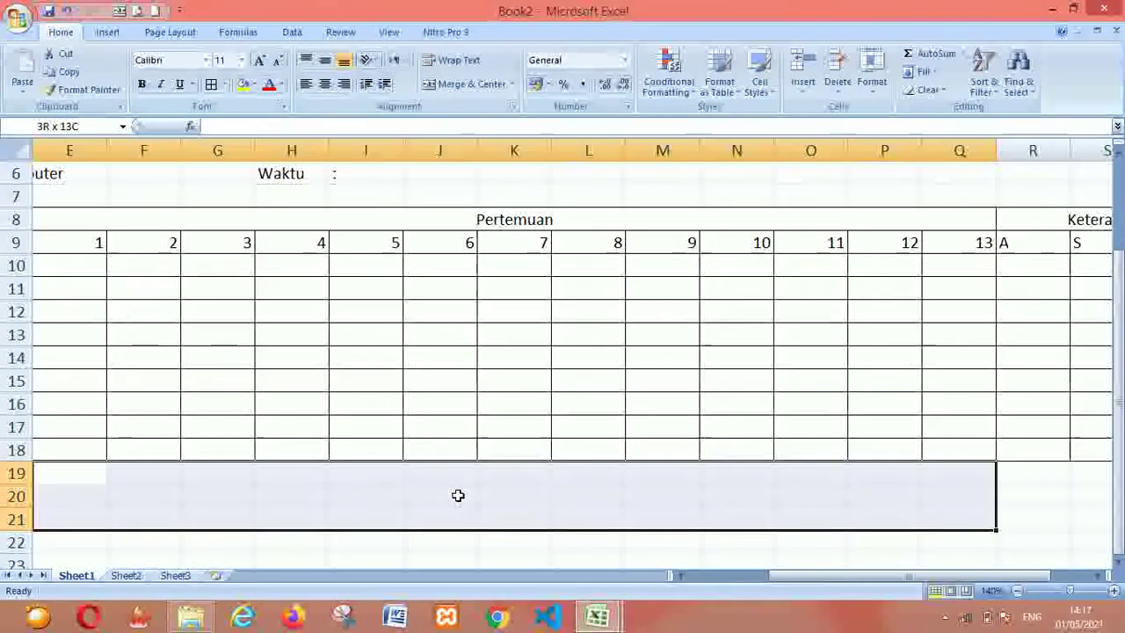
{"action": "key", "text": "shift+Right"}
{"action": "key", "text": "shift+Right"}
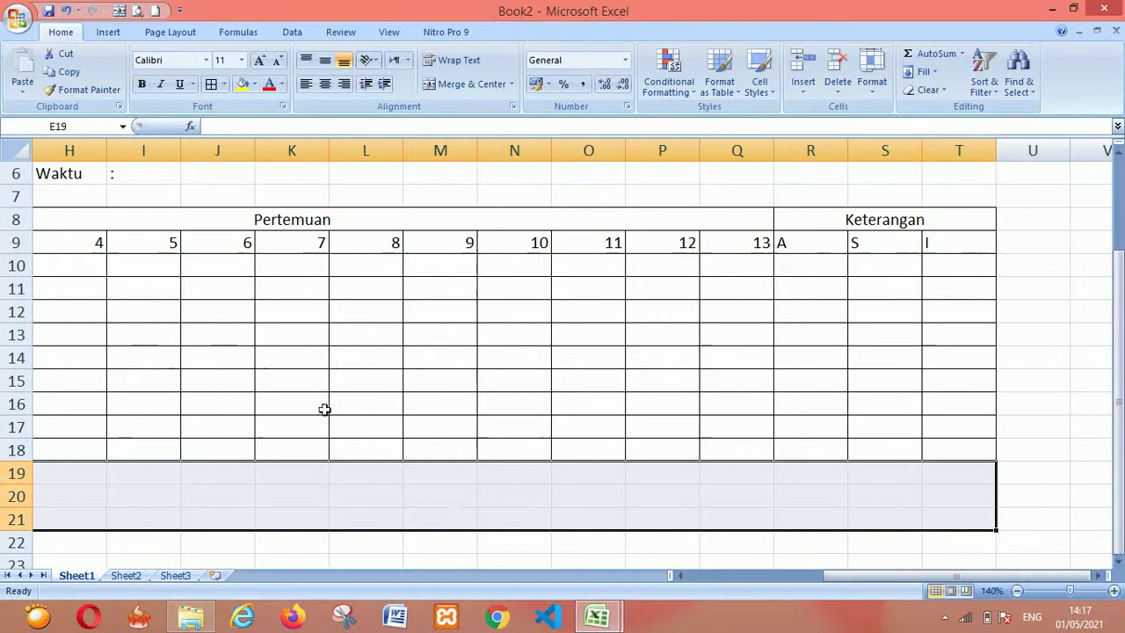
{"action": "left_click", "coordinate": [211, 83]}
{"action": "left_click", "coordinate": [412, 472]}
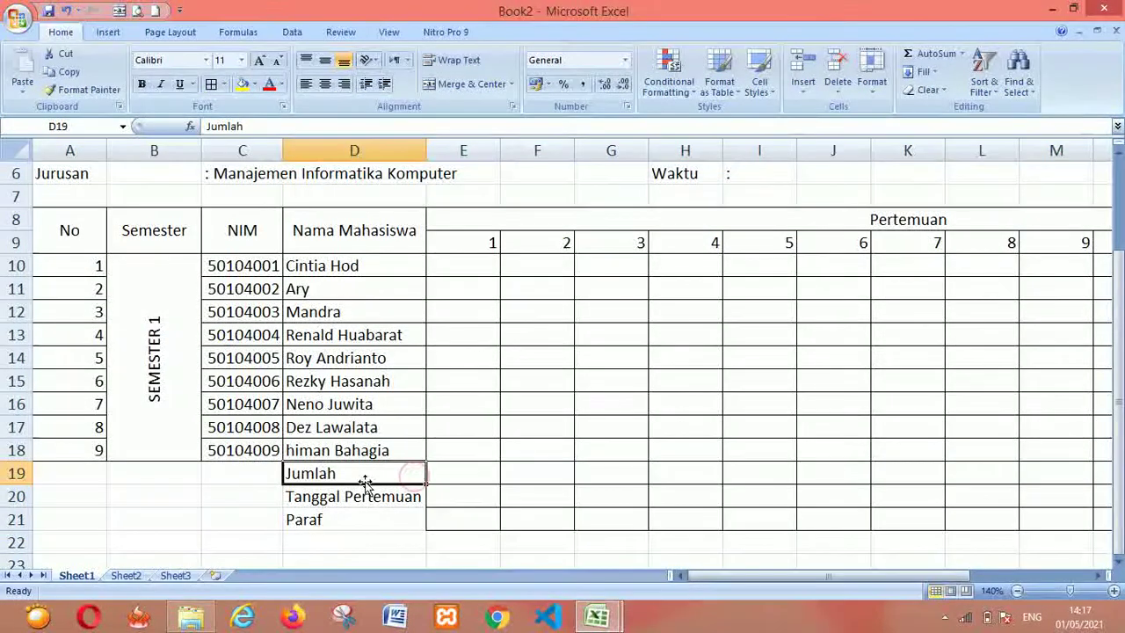
{"action": "left_click", "coordinate": [369, 542]}
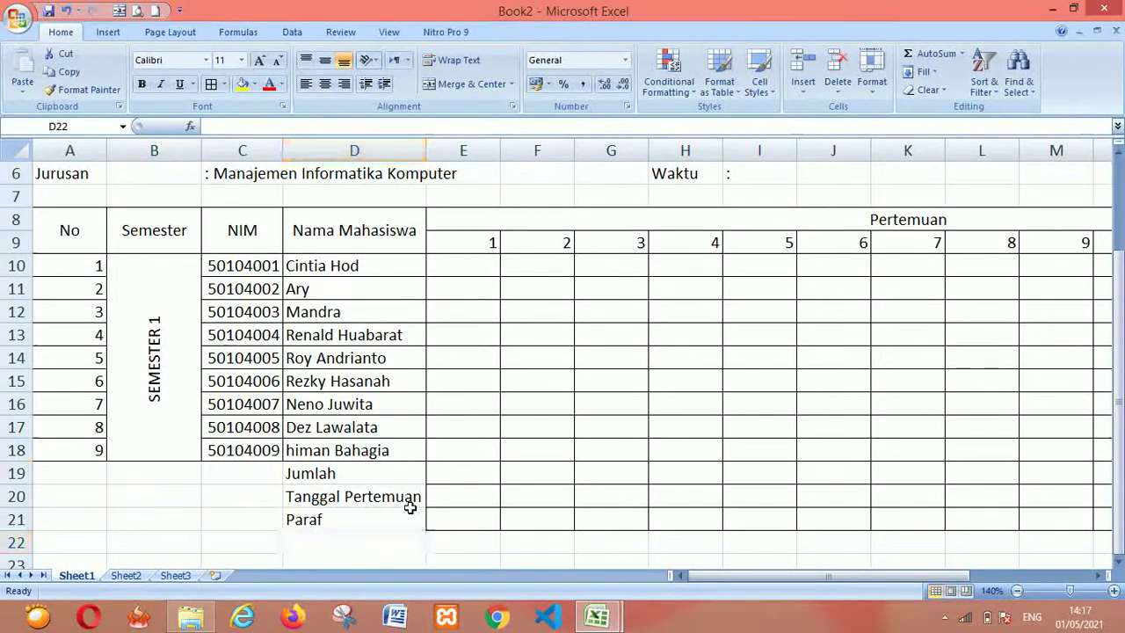
{"action": "key", "text": "ctrl+Tab"}
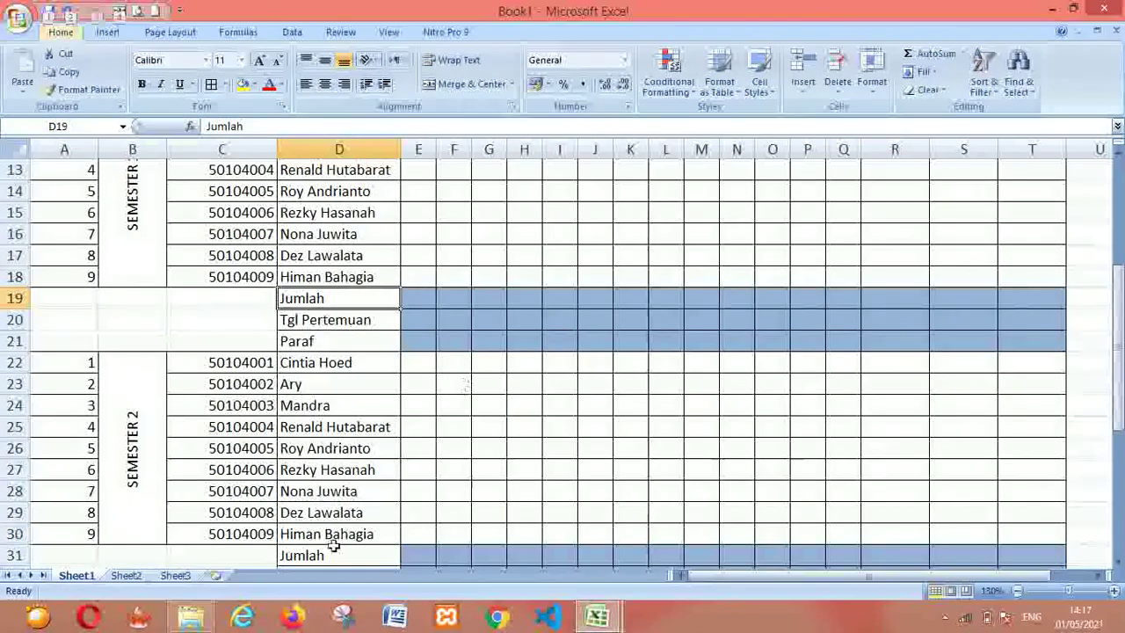
Browse Book1's Pertemuan and meeting 1 header cells around row 10, then return to Book2
{"action": "key", "text": "ctrl+Tab"}
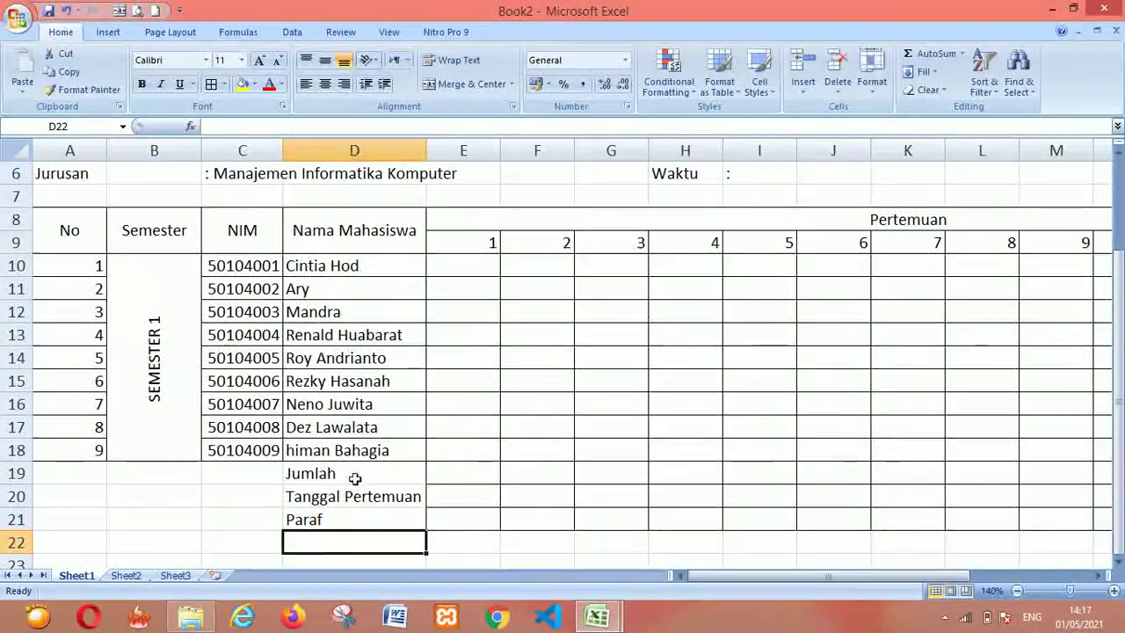
{"action": "key", "text": "ctrl+Tab"}
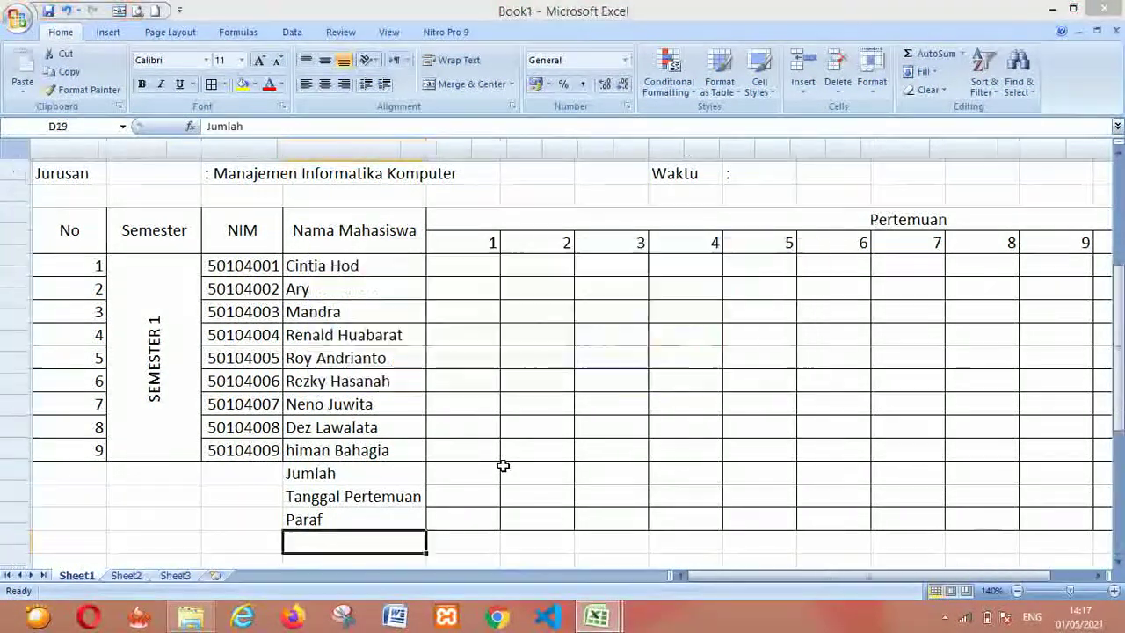
{"action": "left_click", "coordinate": [466, 230]}
{"action": "key", "text": "Up"}
{"action": "key", "text": "Up"}
{"action": "key", "text": "Up"}
{"action": "key", "text": "Up"}
{"action": "key", "text": "Up"}
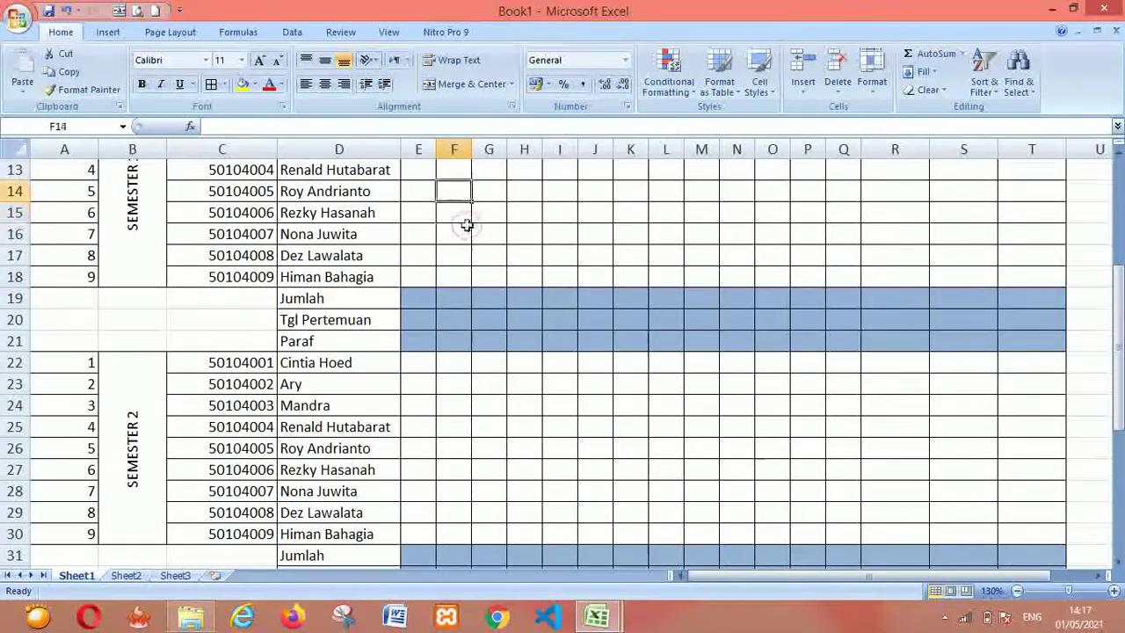
{"action": "key", "text": "Up"}
{"action": "key", "text": "Up"}
{"action": "key", "text": "Up"}
{"action": "key", "text": "Up"}
{"action": "key", "text": "Up"}
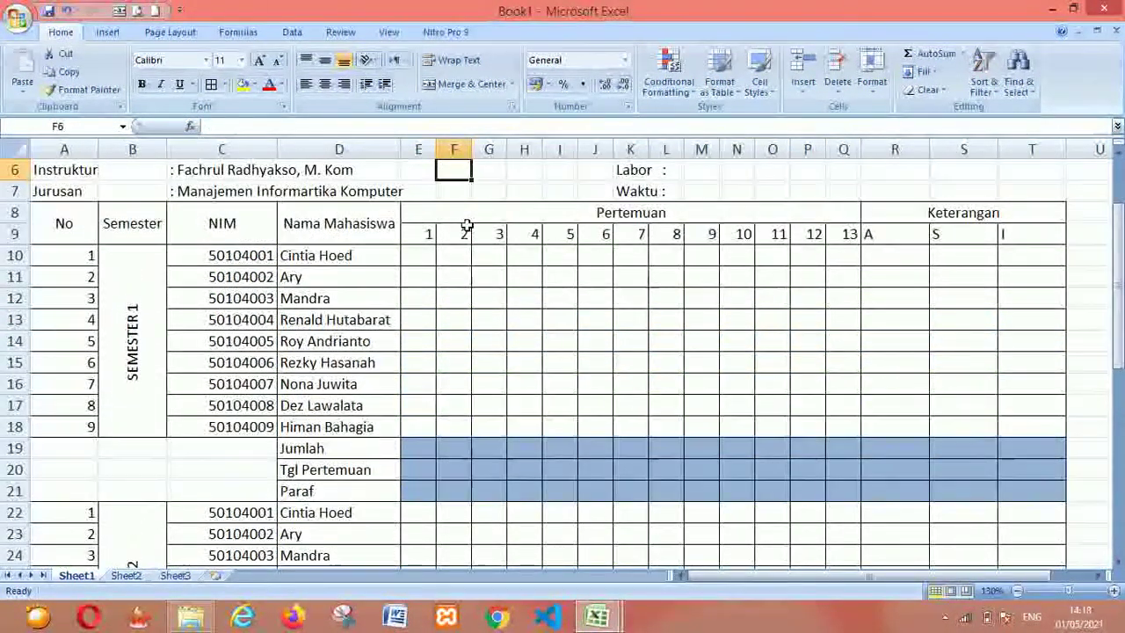
{"action": "left_click", "coordinate": [425, 235]}
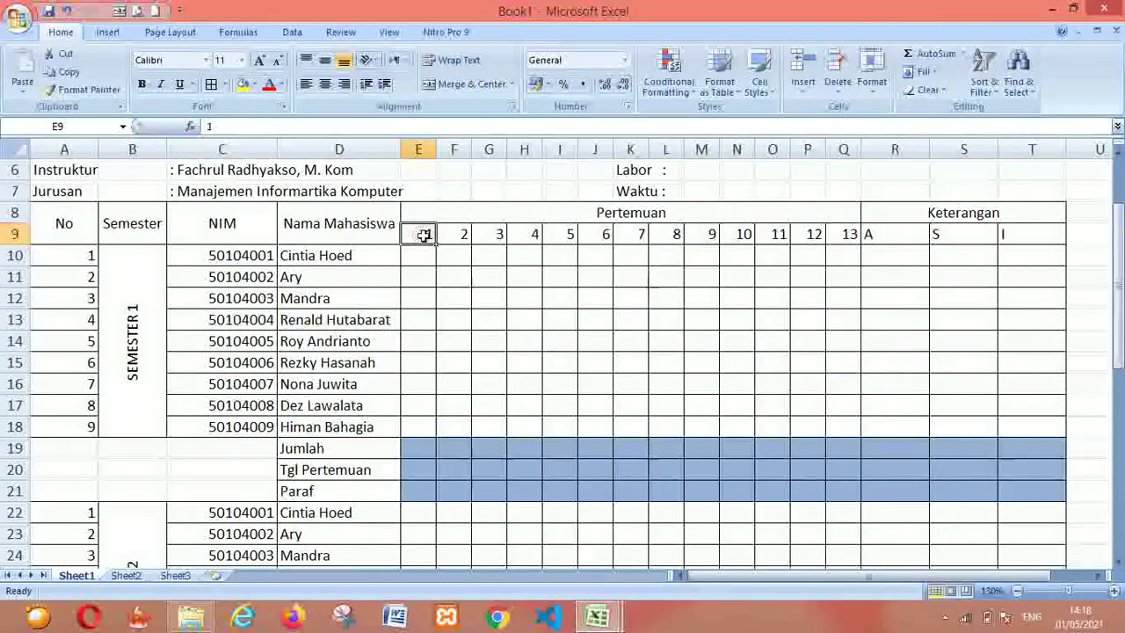
{"action": "key", "text": "Down"}
{"action": "key", "text": "Down"}
{"action": "key", "text": "Right"}
{"action": "key", "text": "Up"}
{"action": "key", "text": "alt+Tab"}
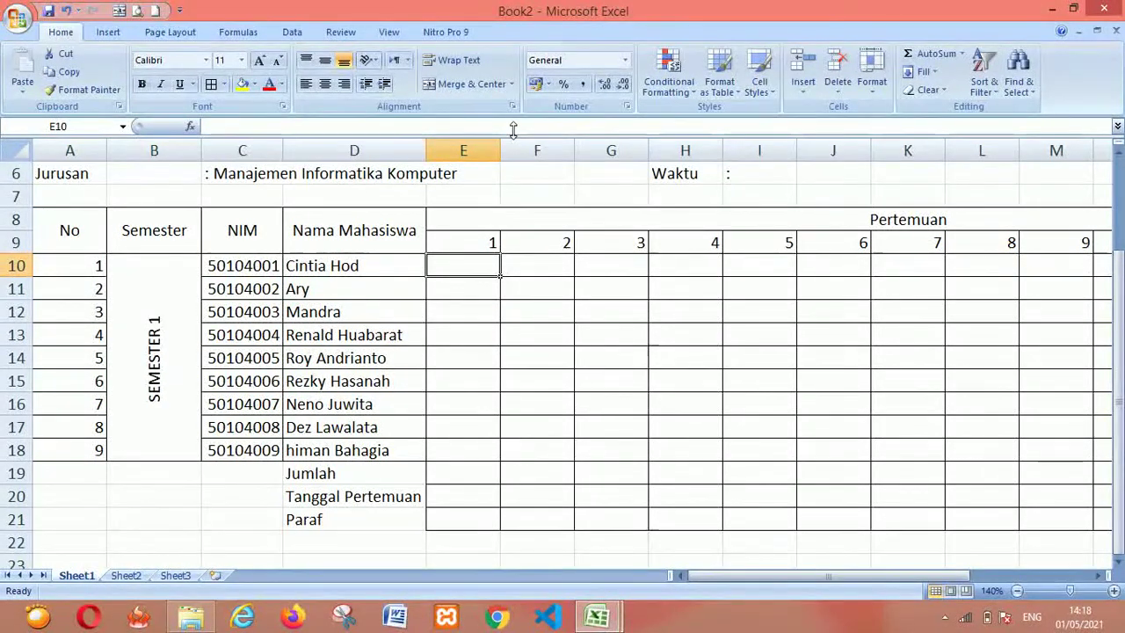
{"action": "left_click_drag", "start_coordinate": [498, 144], "coordinate": [465, 144]}
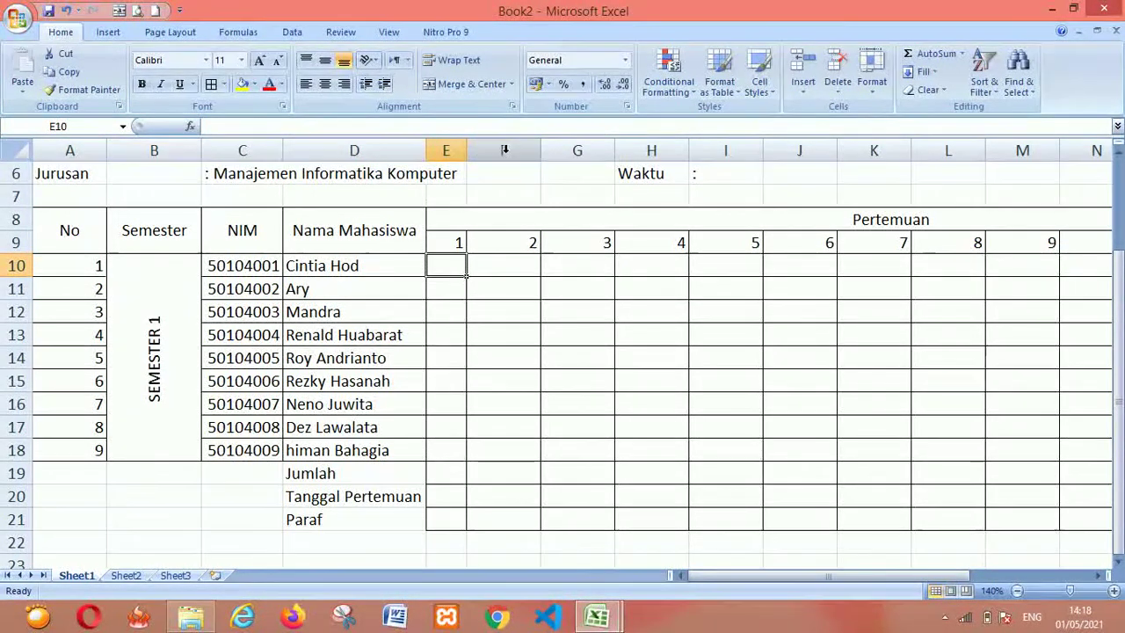
{"action": "left_click_drag", "start_coordinate": [540, 150], "coordinate": [507, 151]}
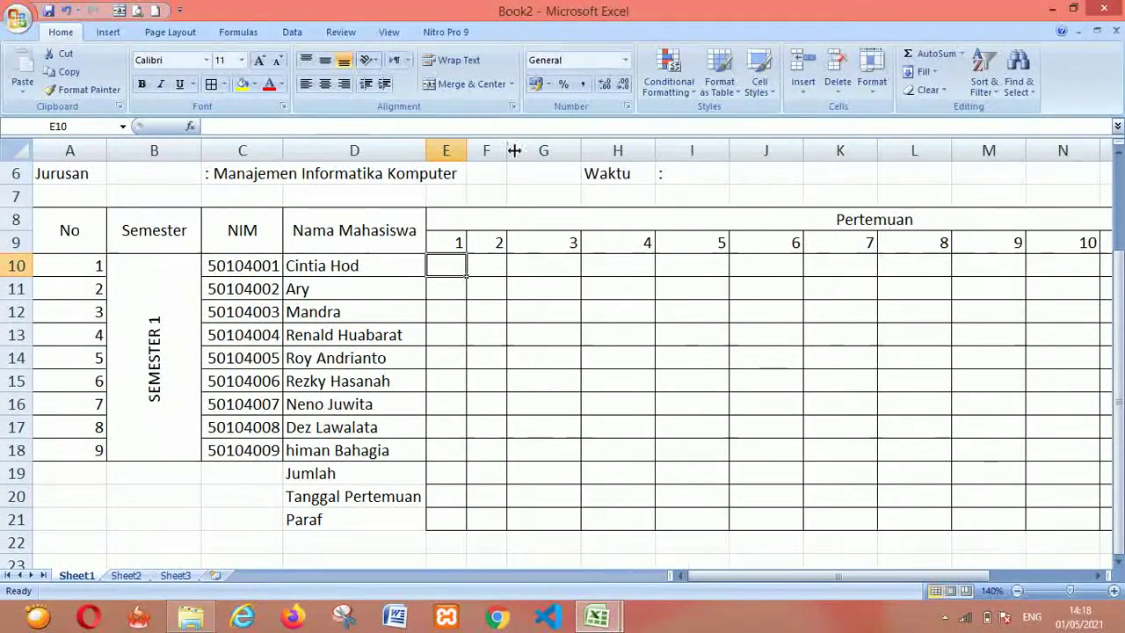
{"action": "left_click_drag", "start_coordinate": [582, 150], "coordinate": [543, 158]}
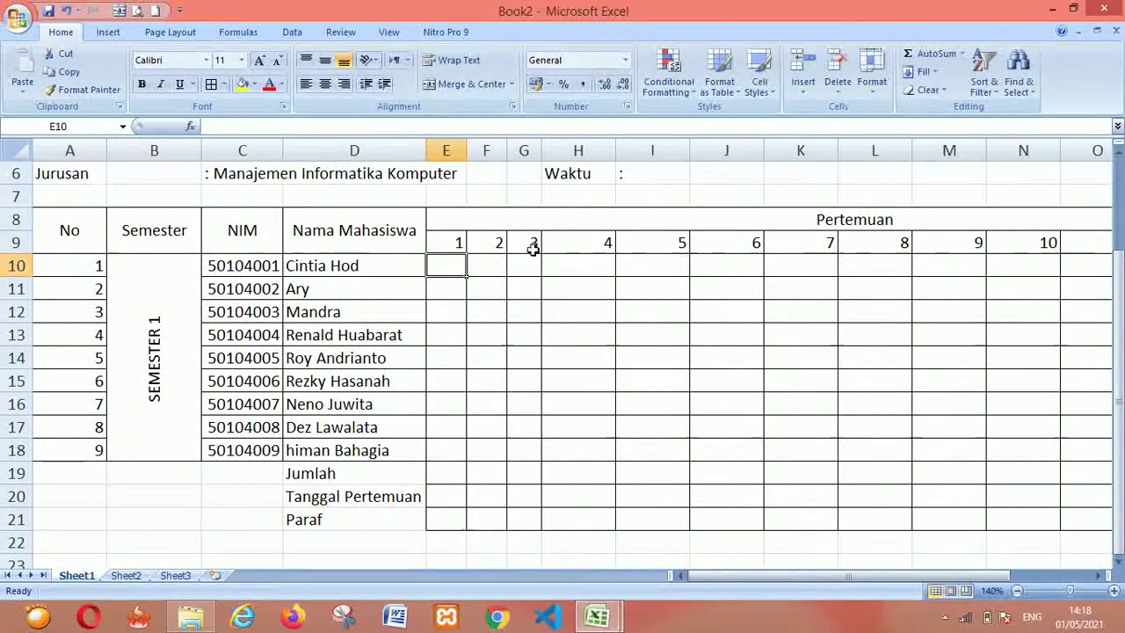
{"action": "left_click", "coordinate": [496, 246]}
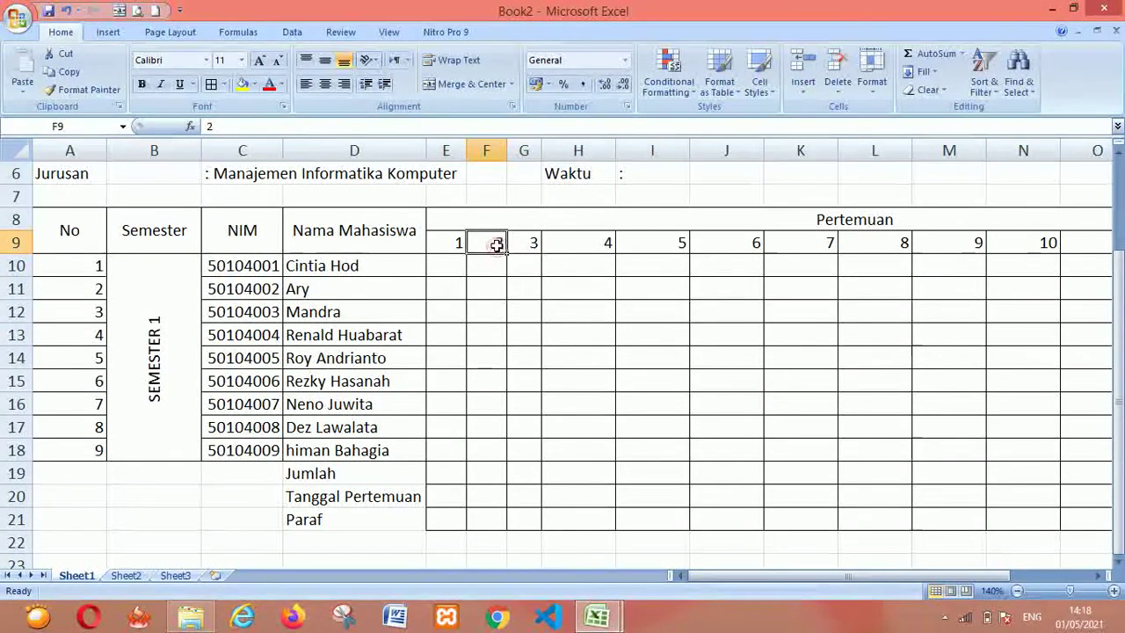
{"action": "left_click", "coordinate": [521, 249]}
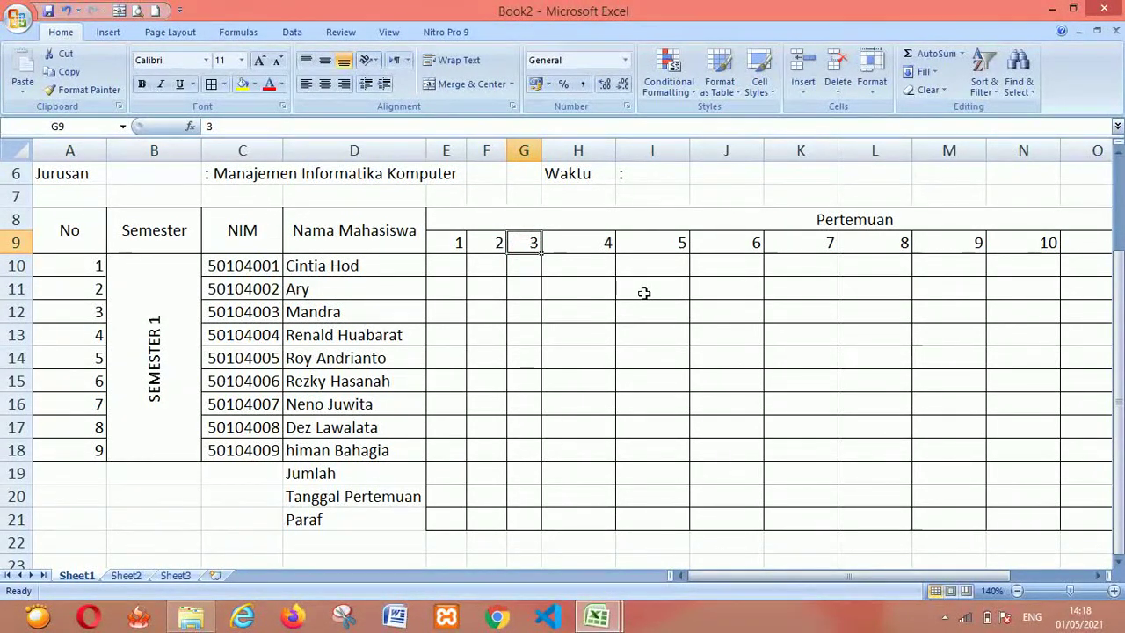
{"action": "key", "text": "ctrl+z"}
{"action": "key", "text": "ctrl+z"}
{"action": "key", "text": "ctrl+z"}
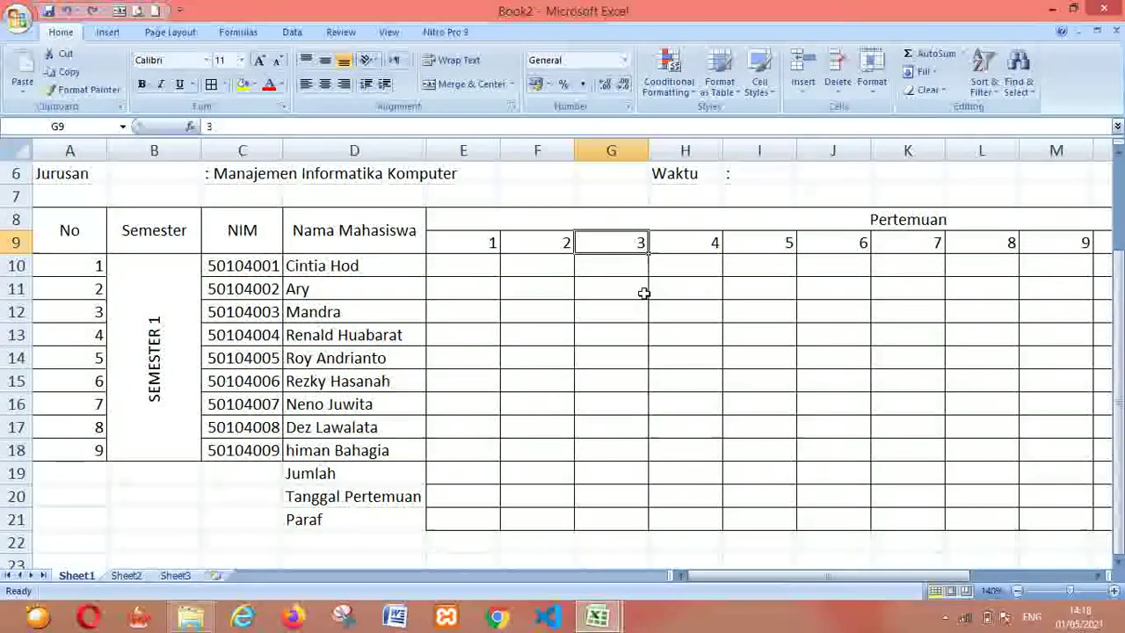
{"action": "left_click", "coordinate": [460, 143]}
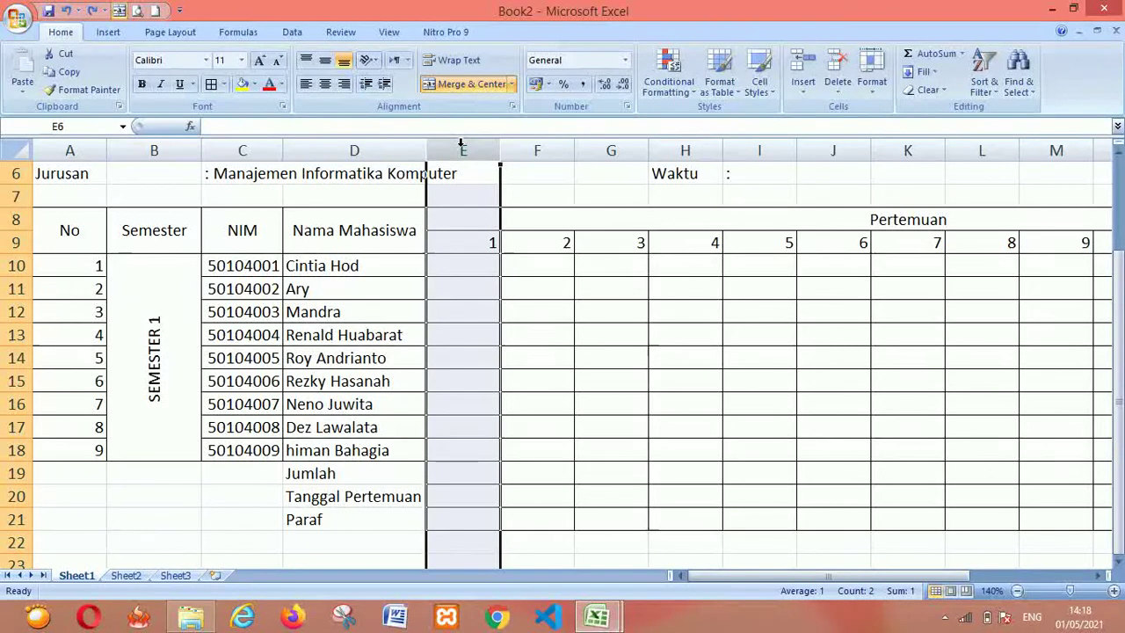
Select columns E through T and narrow them all together by dragging a column border
{"action": "key", "text": "shift+Right"}
{"action": "key", "text": "shift+Right"}
{"action": "key", "text": "shift+Right"}
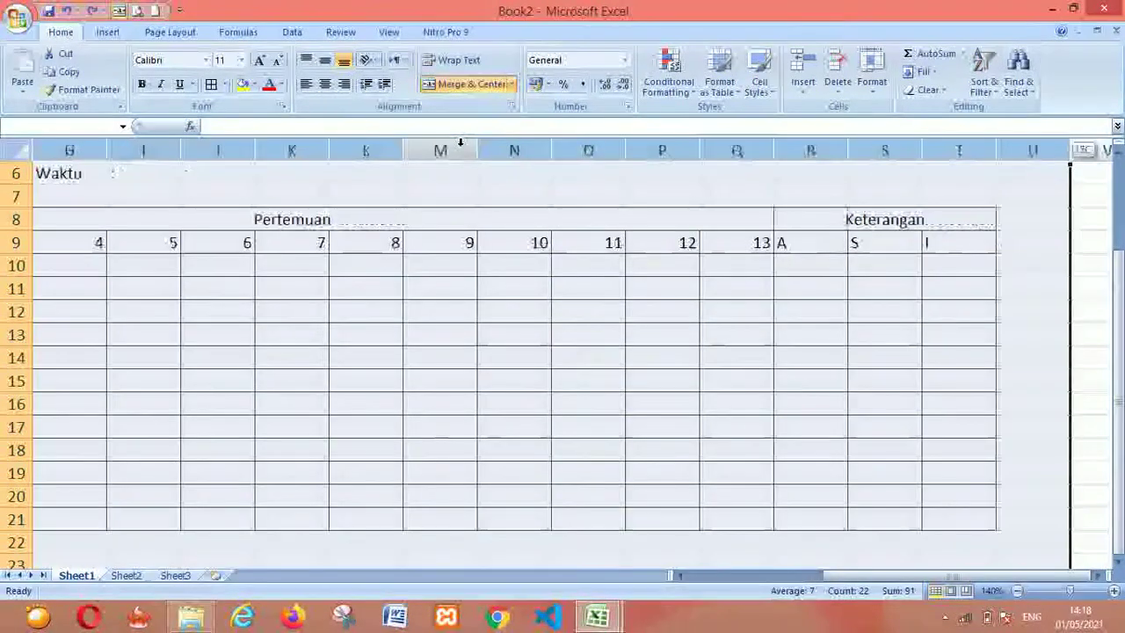
{"action": "key", "text": "Left"}
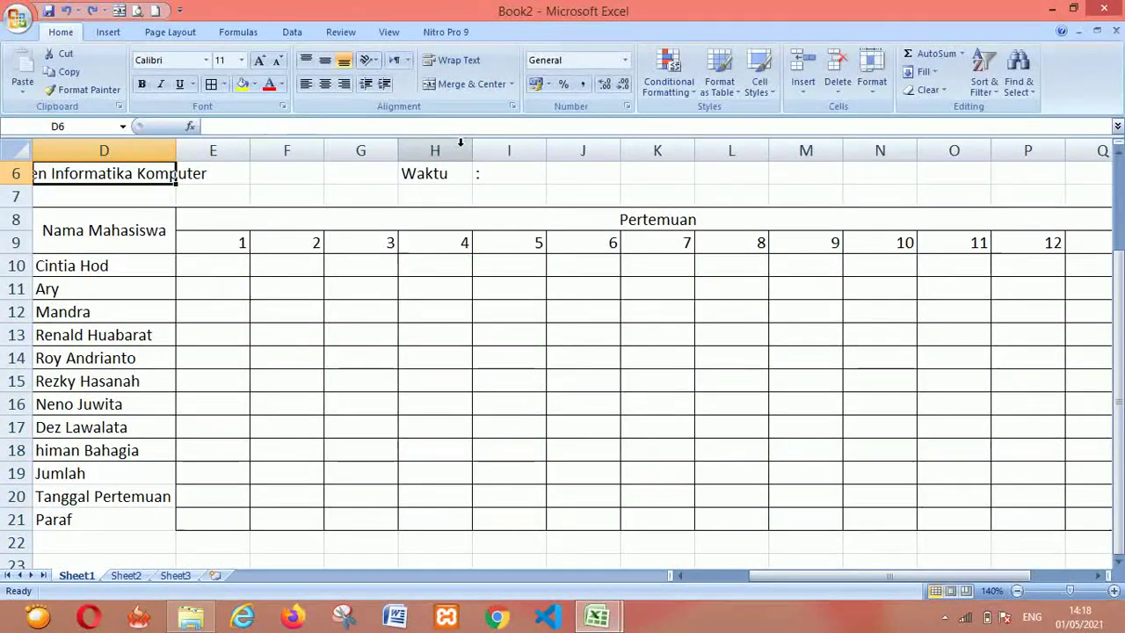
{"action": "key", "text": "Right"}
{"action": "left_click", "coordinate": [231, 222]}
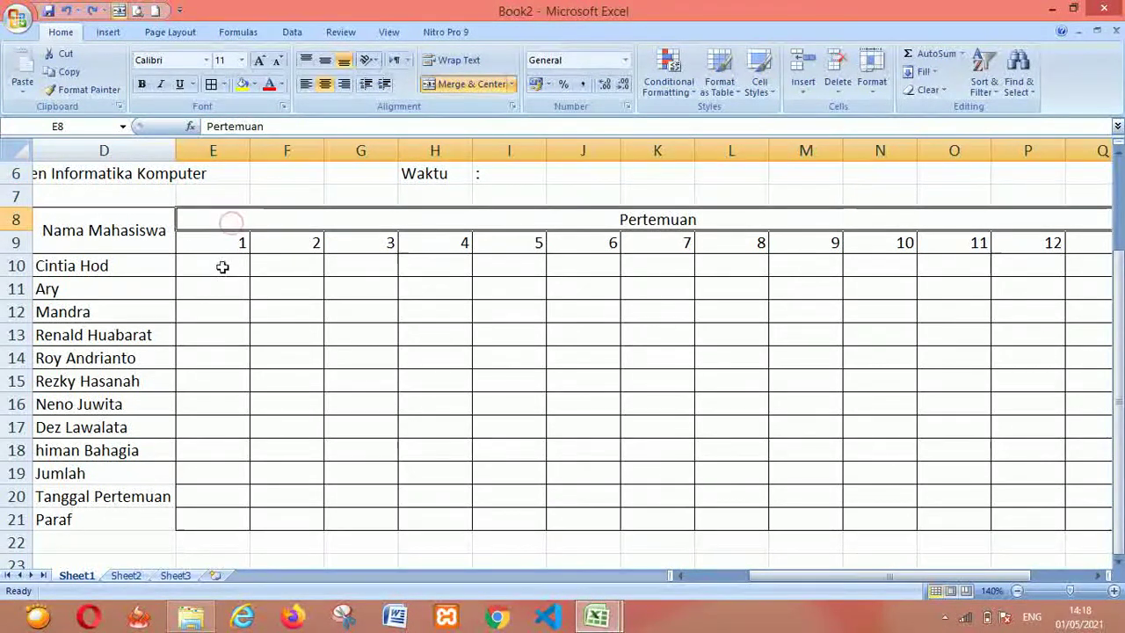
{"action": "left_click", "coordinate": [222, 243]}
{"action": "left_click_drag", "start_coordinate": [222, 149], "coordinate": [789, 149]}
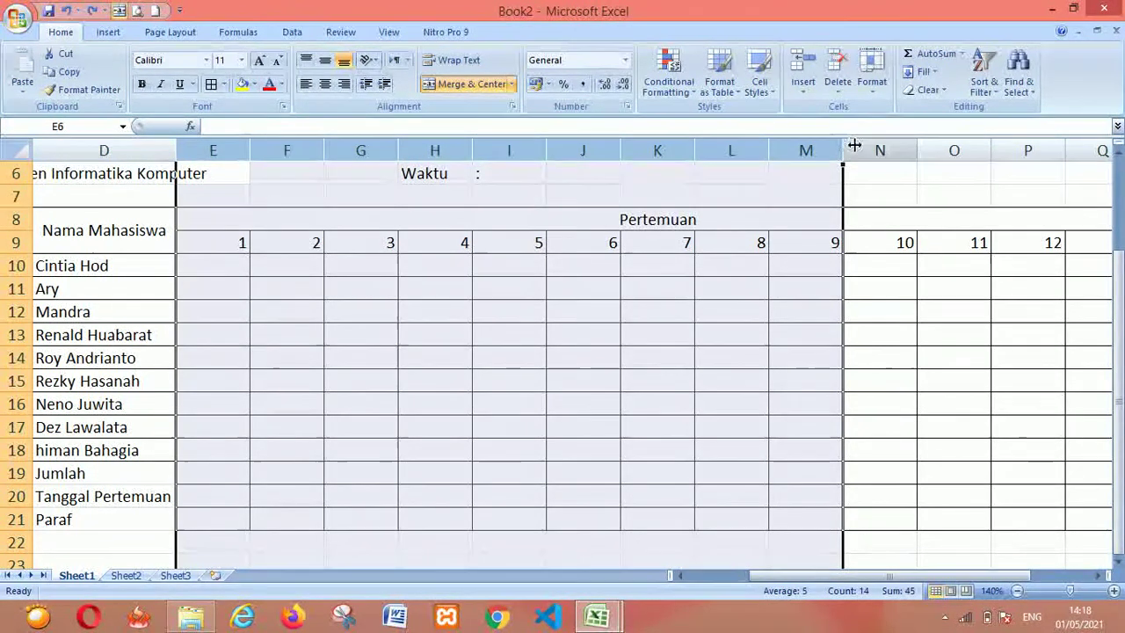
{"action": "left_click_drag", "start_coordinate": [856, 147], "coordinate": [1100, 154]}
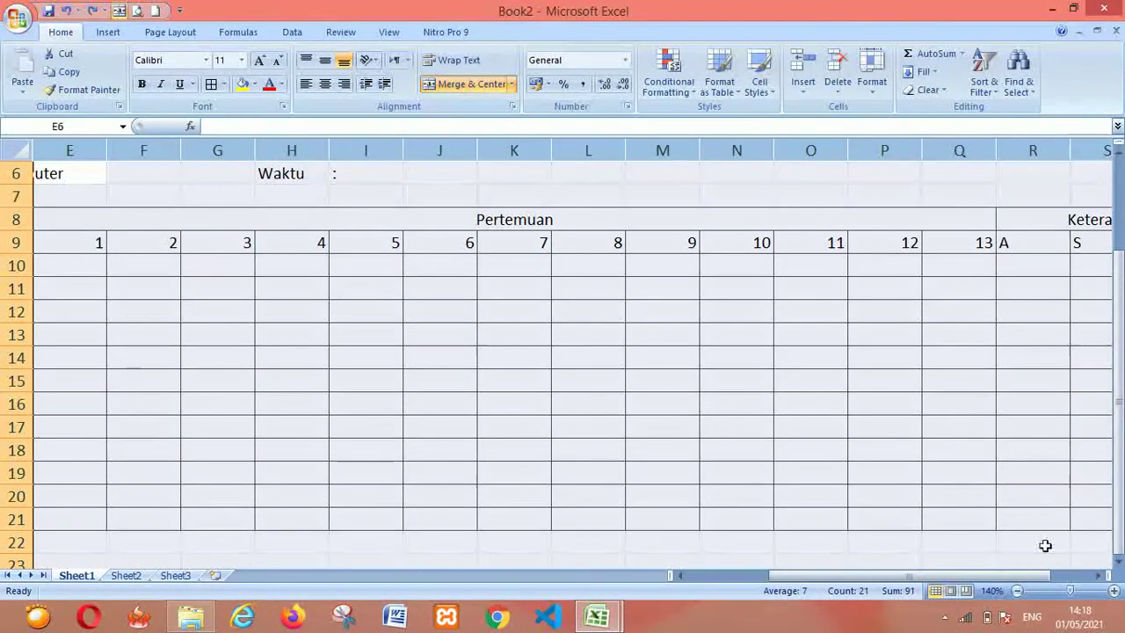
{"action": "left_click", "coordinate": [1097, 576]}
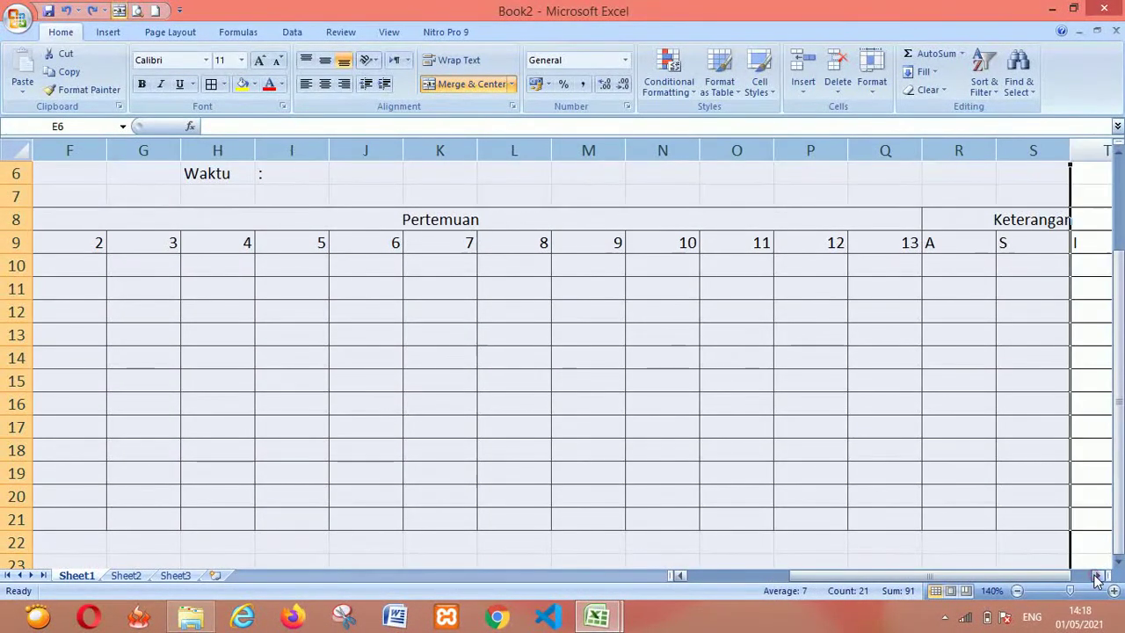
{"action": "left_click", "coordinate": [1076, 153]}
{"action": "left_click_drag", "start_coordinate": [1051, 153], "coordinate": [1073, 149]}
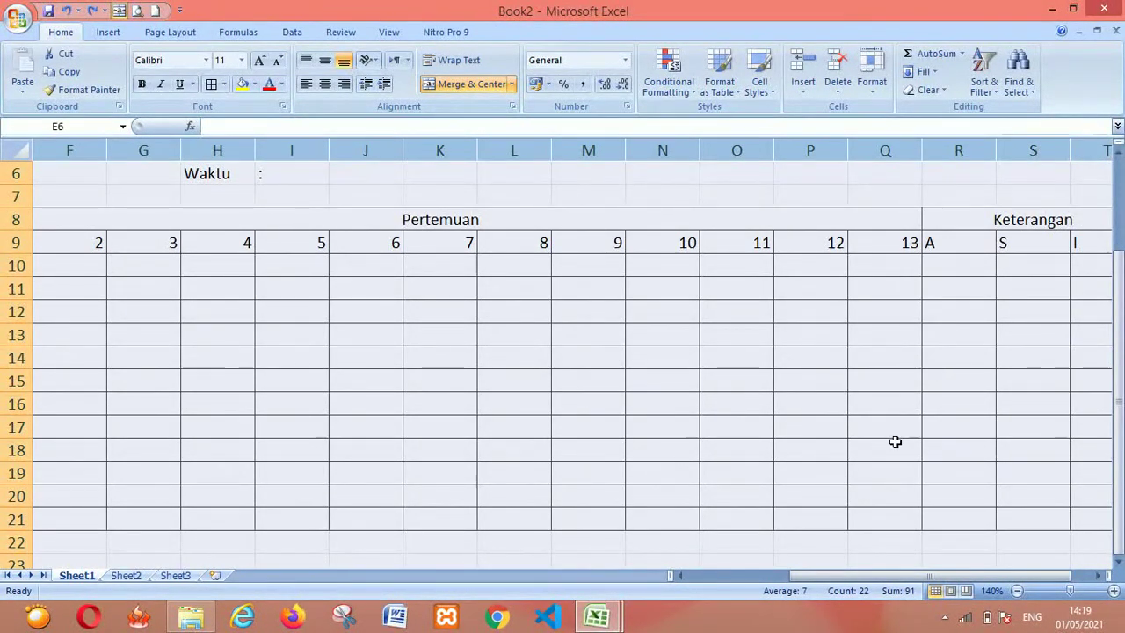
{"action": "mouse_move", "coordinate": [903, 575]}
{"action": "left_mouse_down"}
{"action": "mouse_move", "coordinate": [883, 571]}
{"action": "mouse_move", "coordinate": [902, 566]}
{"action": "left_mouse_up"}
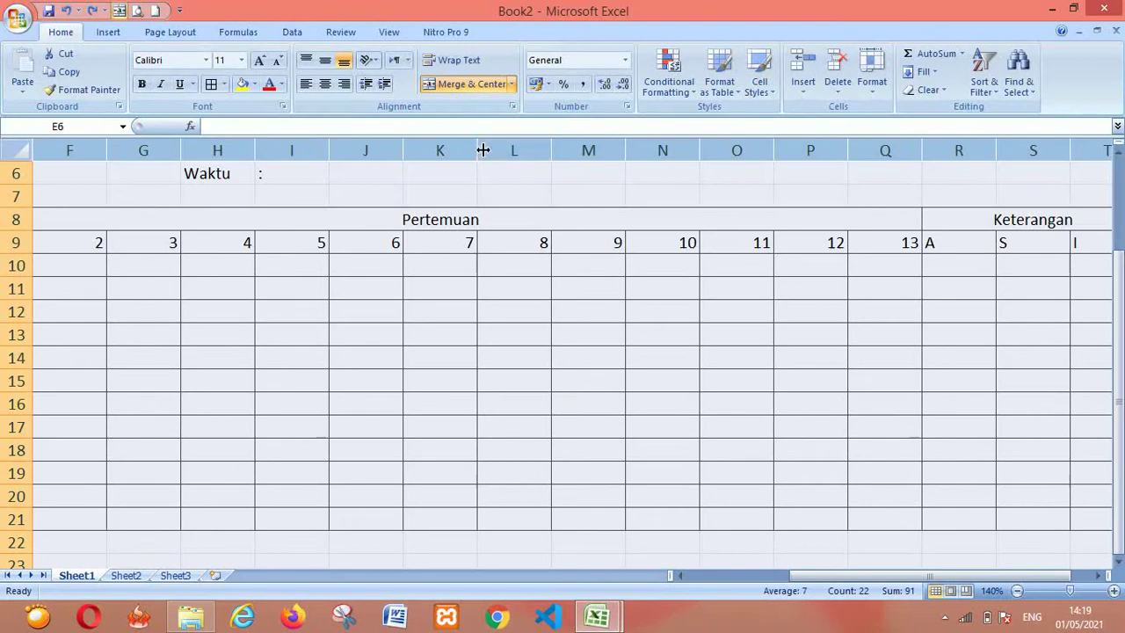
{"action": "left_click_drag", "start_coordinate": [550, 147], "coordinate": [510, 149]}
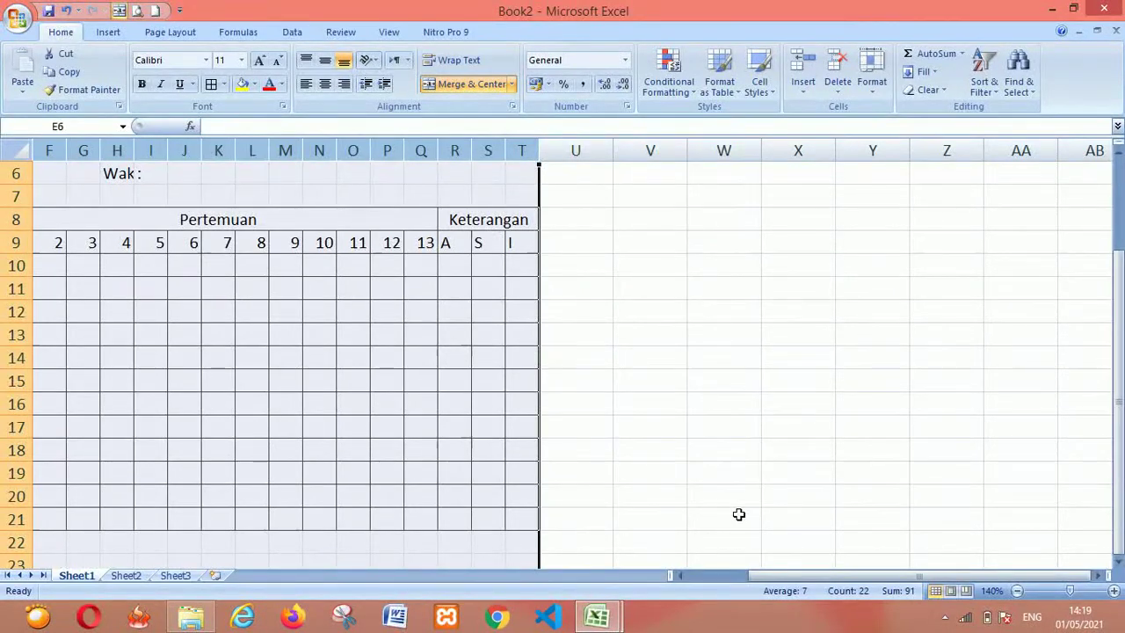
{"action": "left_click_drag", "start_coordinate": [763, 576], "coordinate": [746, 575]}
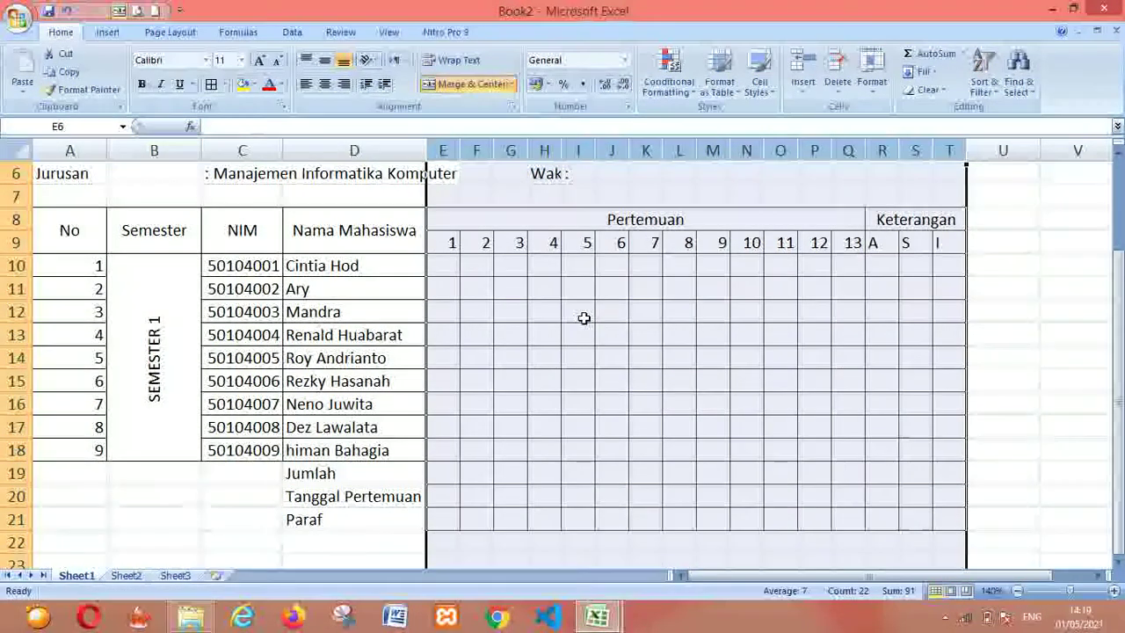
{"action": "left_click", "coordinate": [521, 308]}
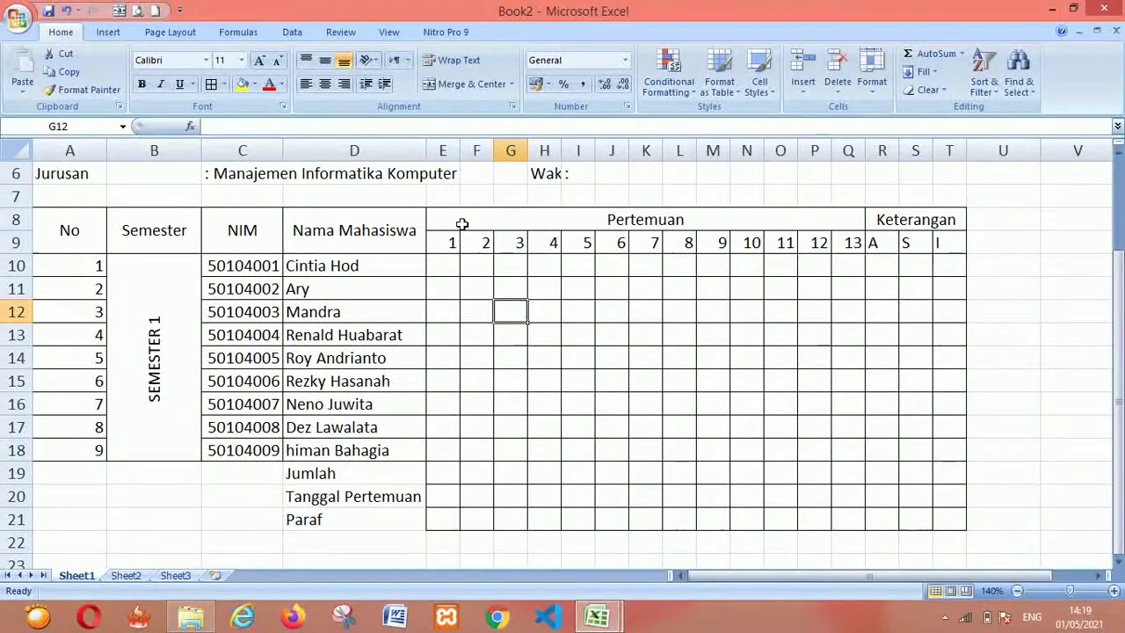
Reselect columns E–T and adjust them to a uniform width of 5.00
{"action": "left_click", "coordinate": [446, 145]}
{"action": "left_click_drag", "start_coordinate": [446, 145], "coordinate": [949, 150]}
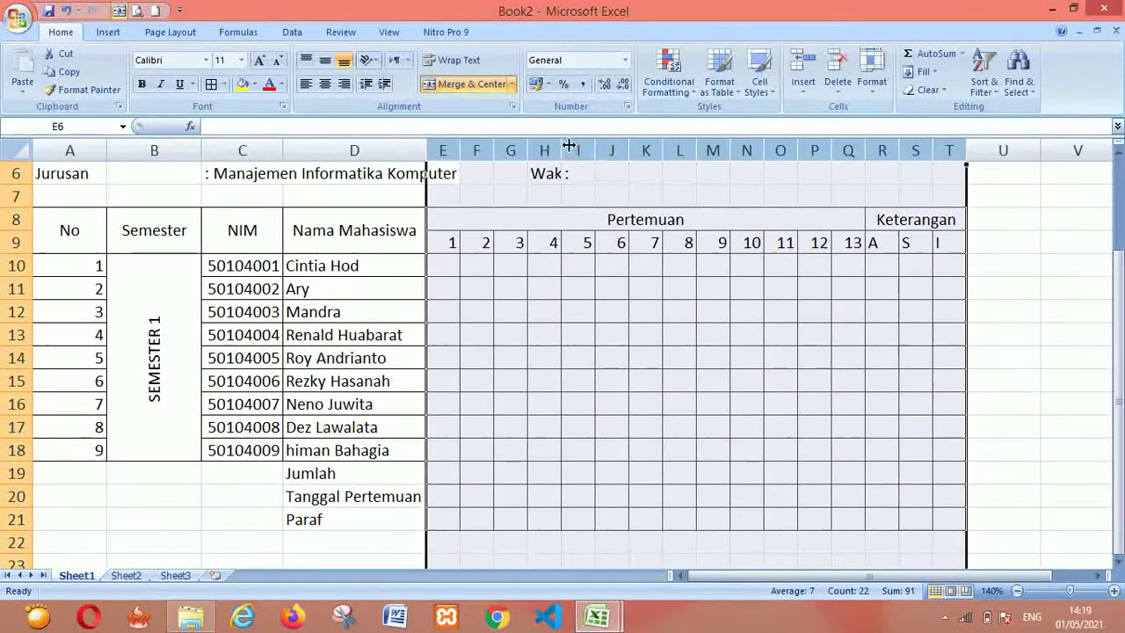
{"action": "left_click_drag", "start_coordinate": [593, 150], "coordinate": [609, 151]}
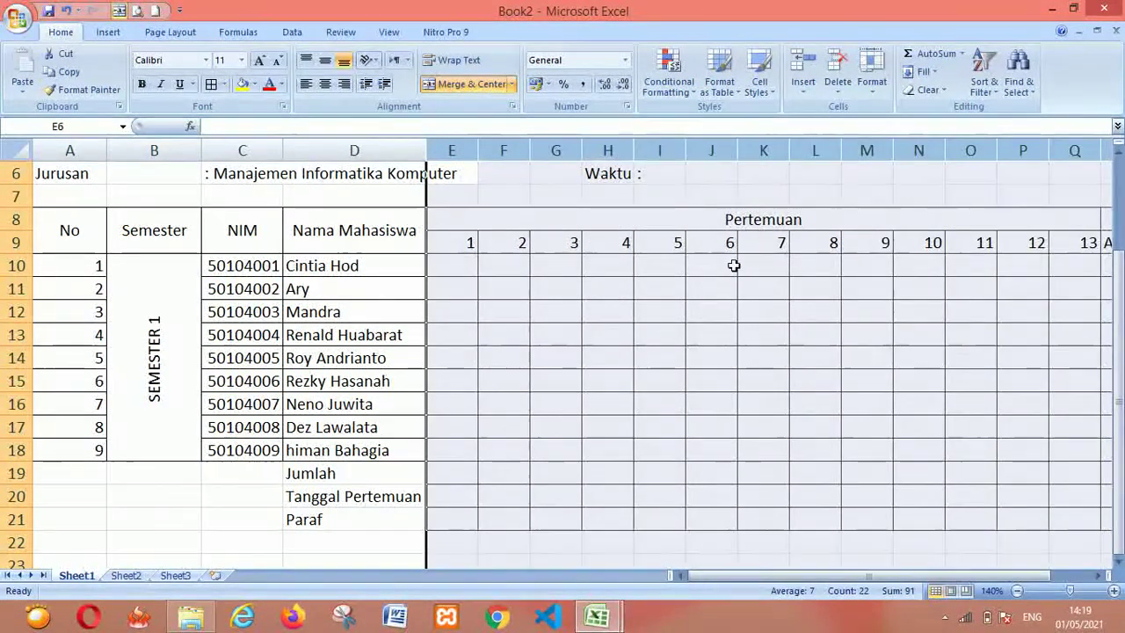
{"action": "left_click_drag", "start_coordinate": [685, 150], "coordinate": [669, 150]}
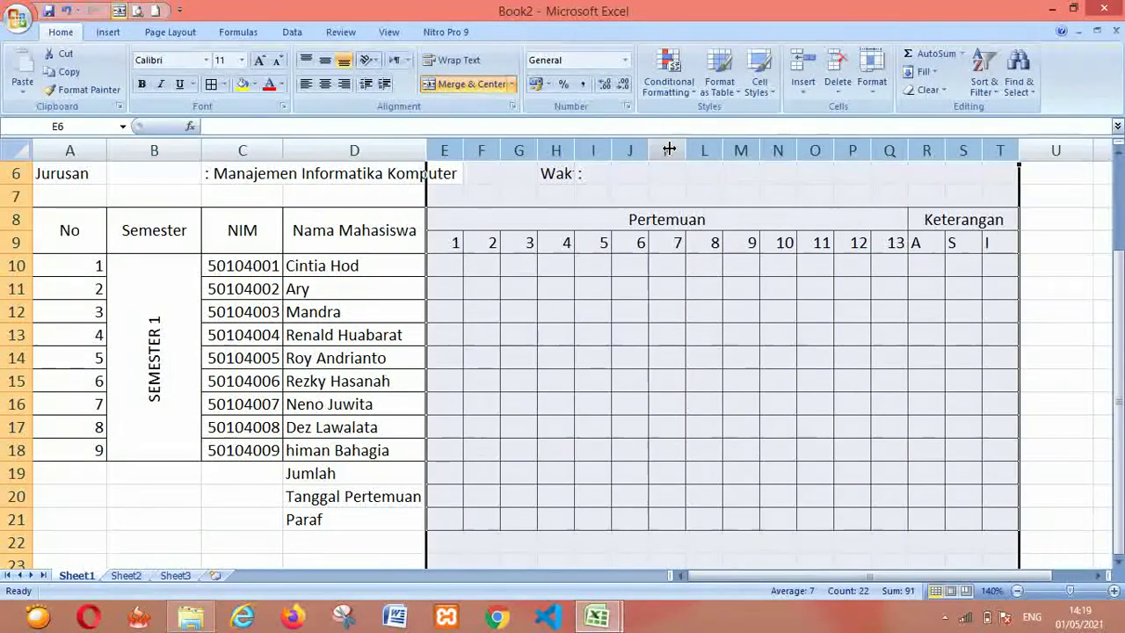
{"action": "left_click", "coordinate": [672, 423]}
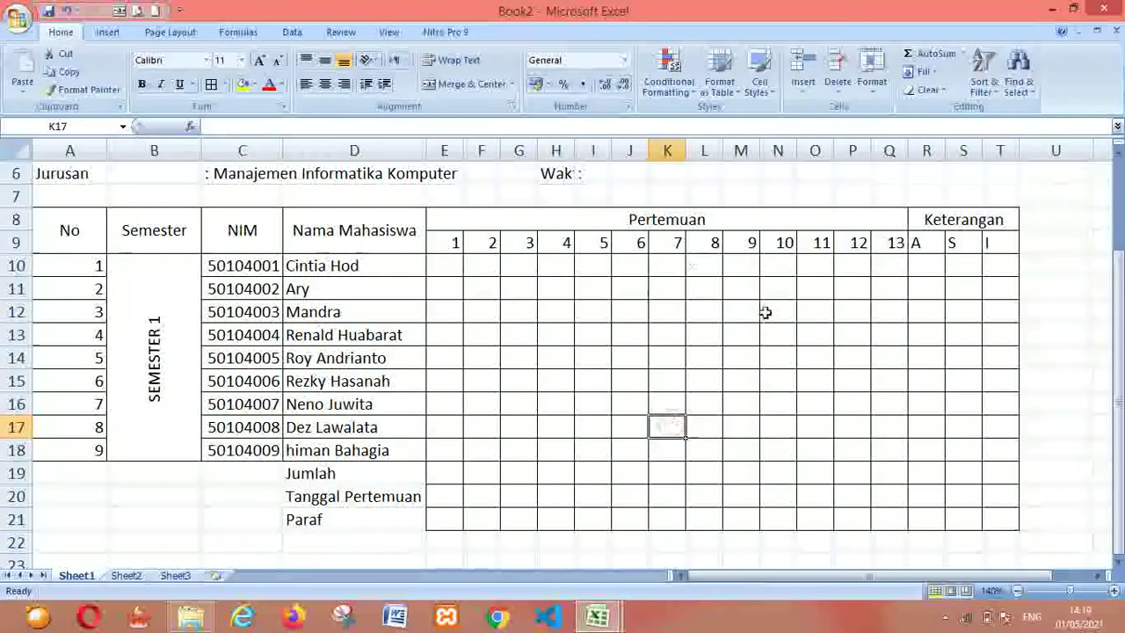
{"action": "left_click_drag", "start_coordinate": [1121, 303], "coordinate": [1120, 297]}
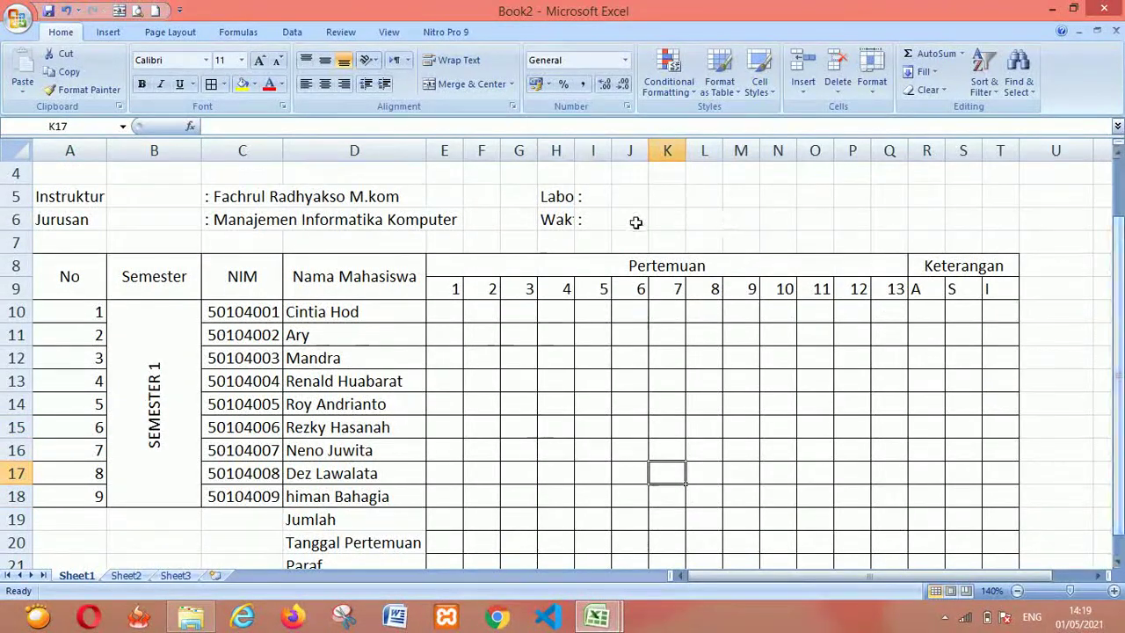
Clear the old Labor and Waktu labels and their colons from H5:I6
{"action": "left_click", "coordinate": [555, 198]}
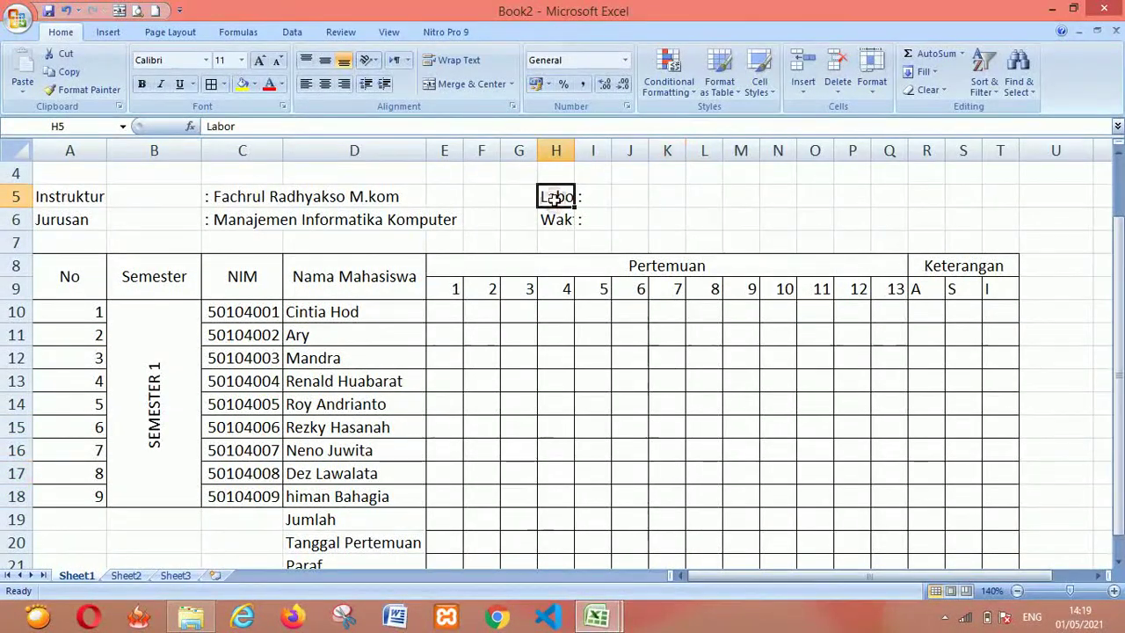
{"action": "key", "text": "Delete"}
{"action": "key", "text": "Down"}
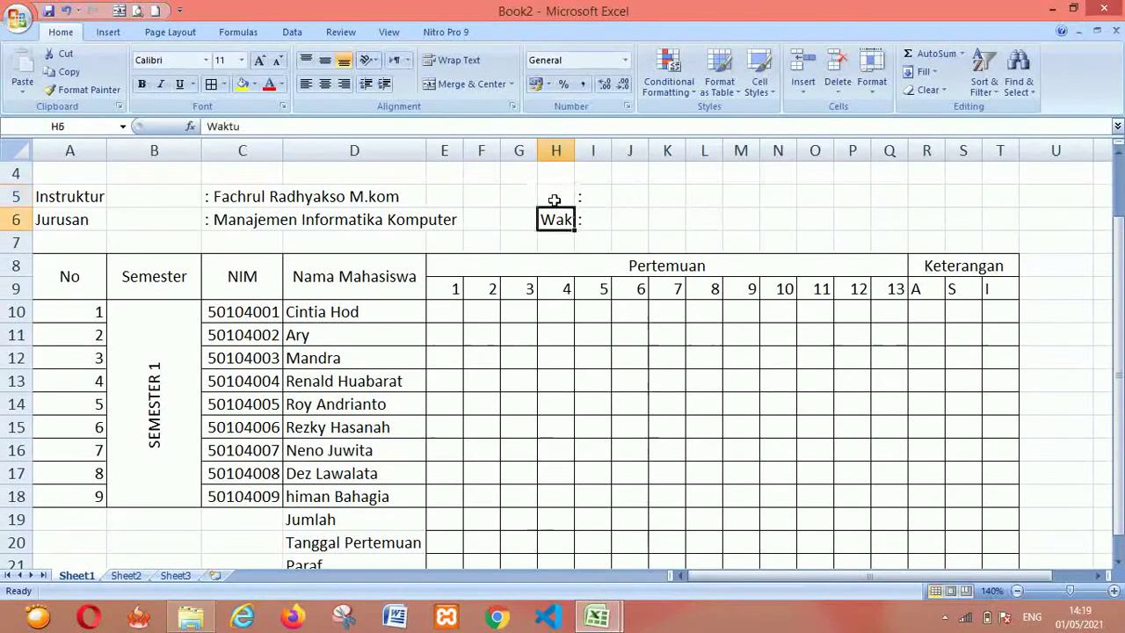
{"action": "key", "text": "Right"}
{"action": "key", "text": "Up"}
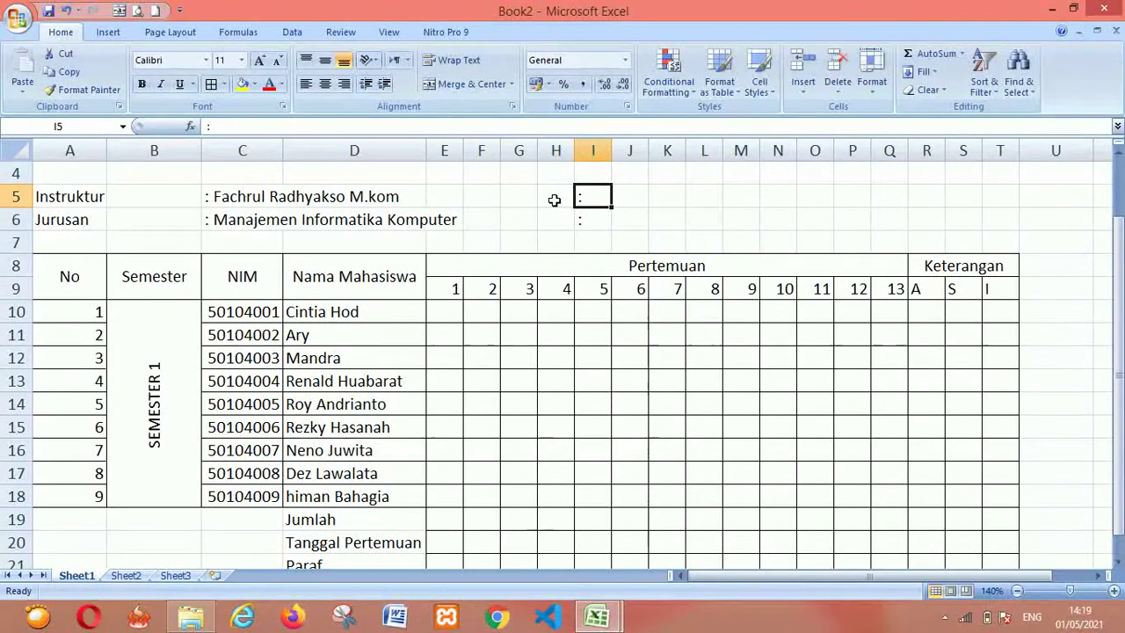
{"action": "key", "text": "Down"}
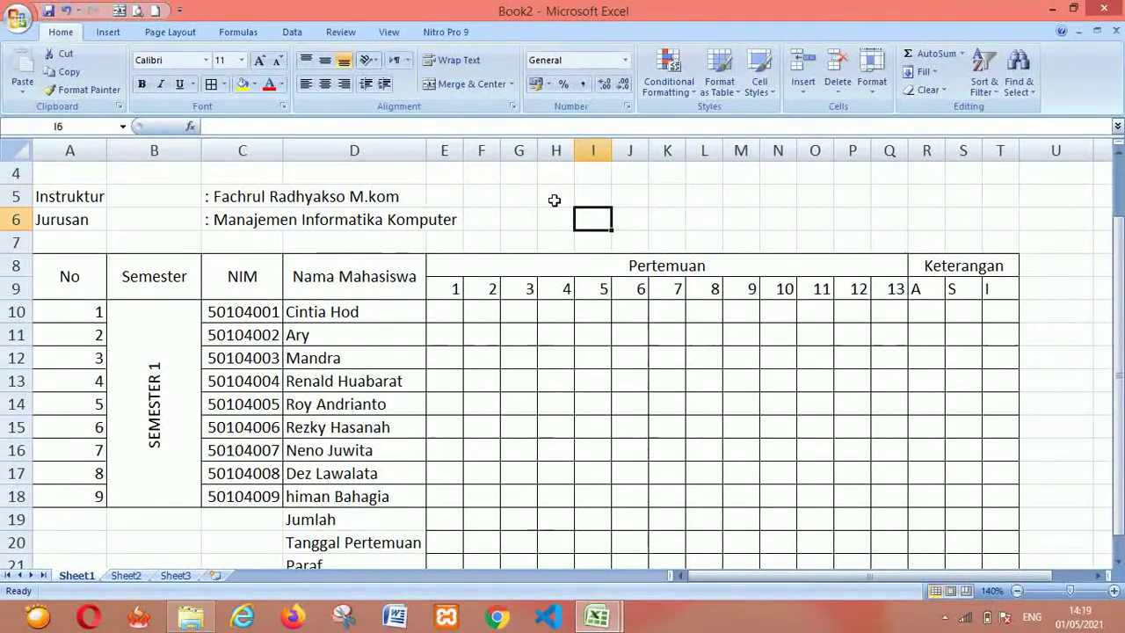
{"action": "key", "text": "Right"}
{"action": "key", "text": "Right"}
{"action": "key", "text": "Up"}
{"action": "key", "text": "Right"}
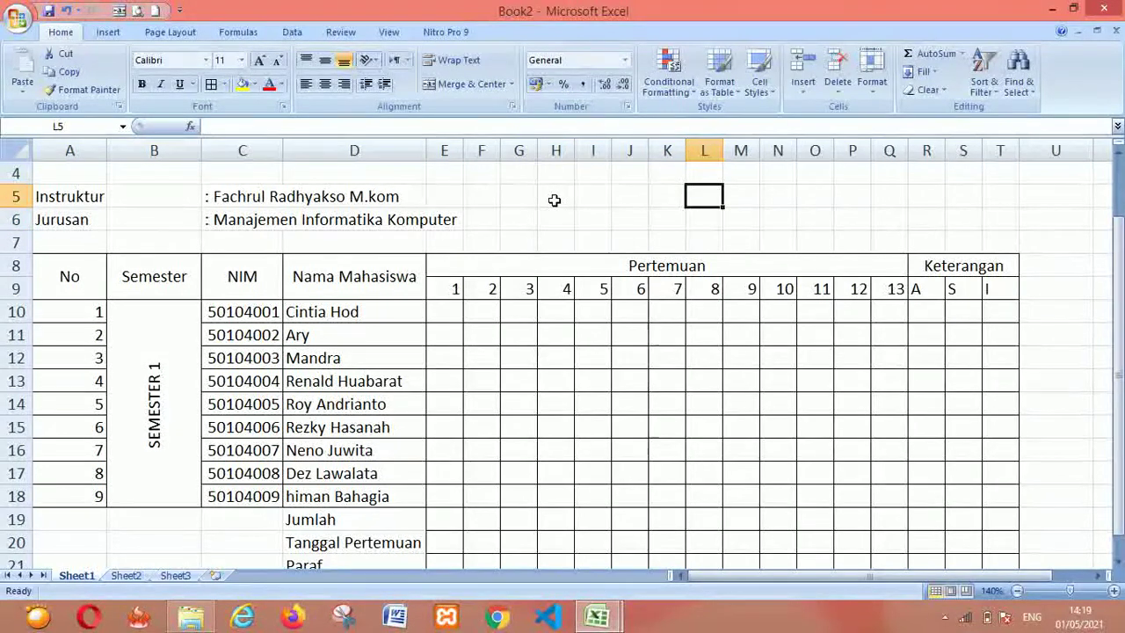
Enter labor and Waktu in L5:L6 with colons in N5:N6, then switch to Book1
{"action": "type", "text": "la"}
{"action": "type", "text": "bor"}
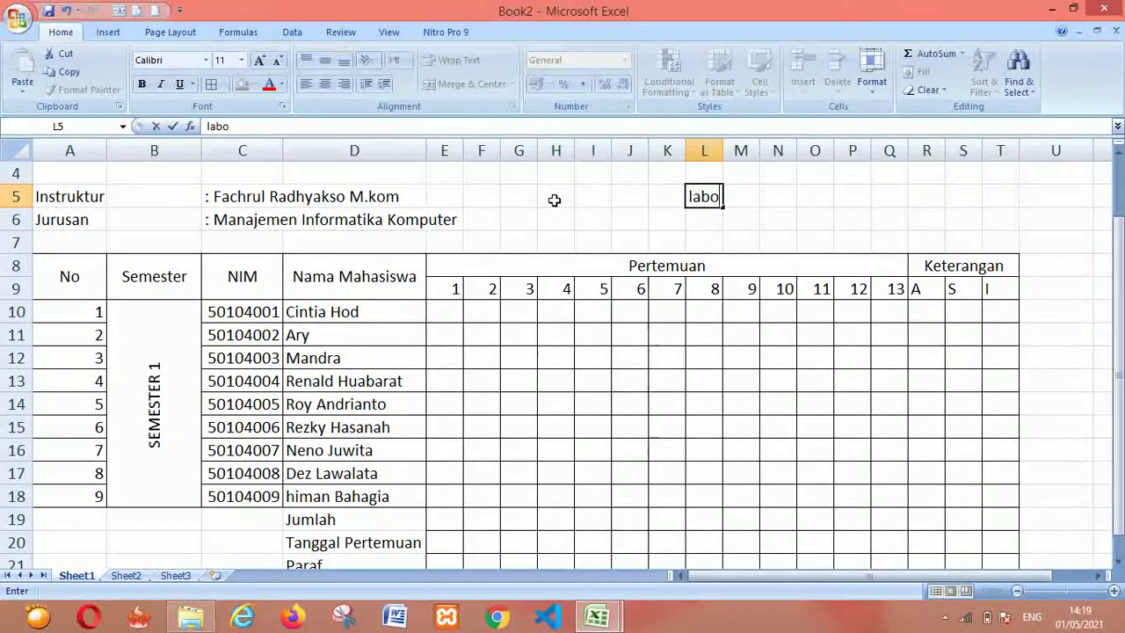
{"action": "key", "text": "Tab"}
{"action": "key", "text": "Tab"}
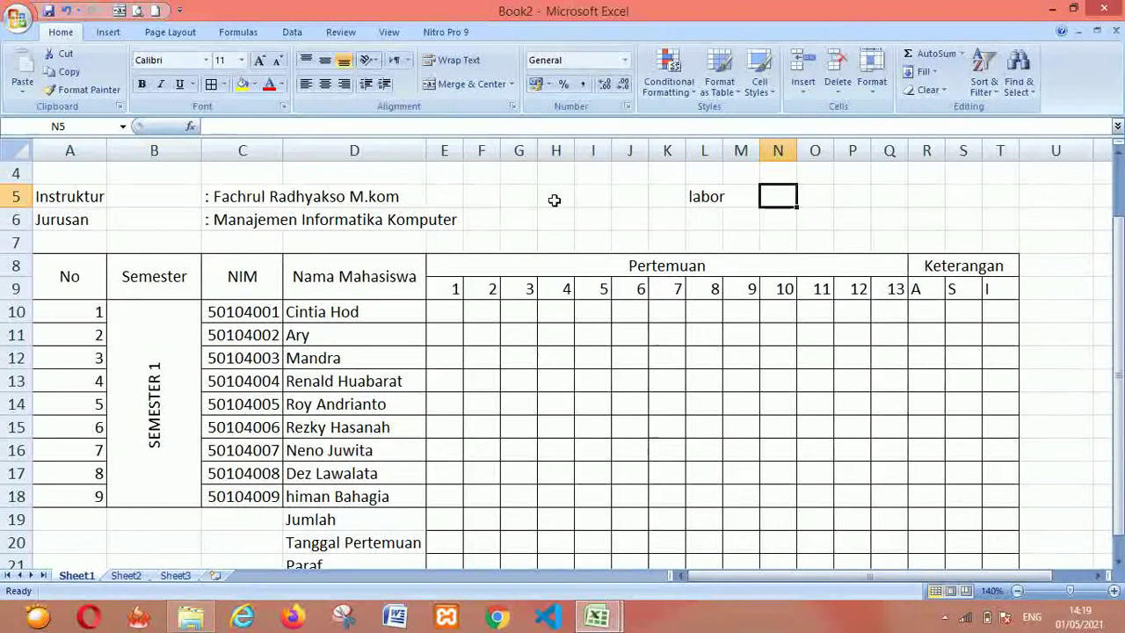
{"action": "type", "text": ":"}
{"action": "key", "text": "Return"}
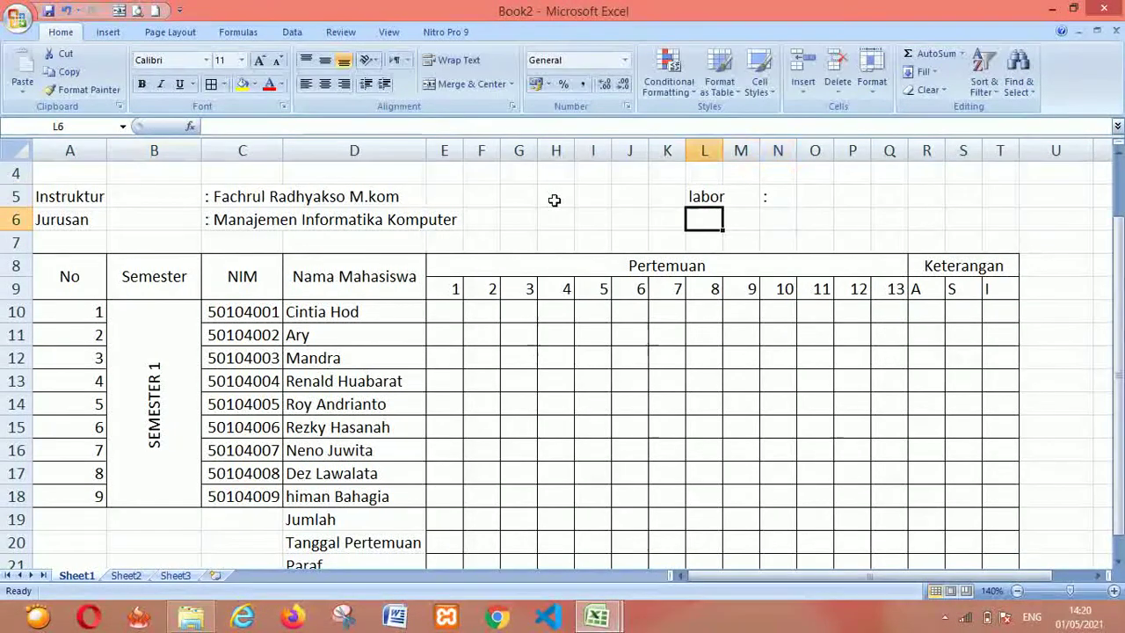
{"action": "type", "text": "Waktu"}
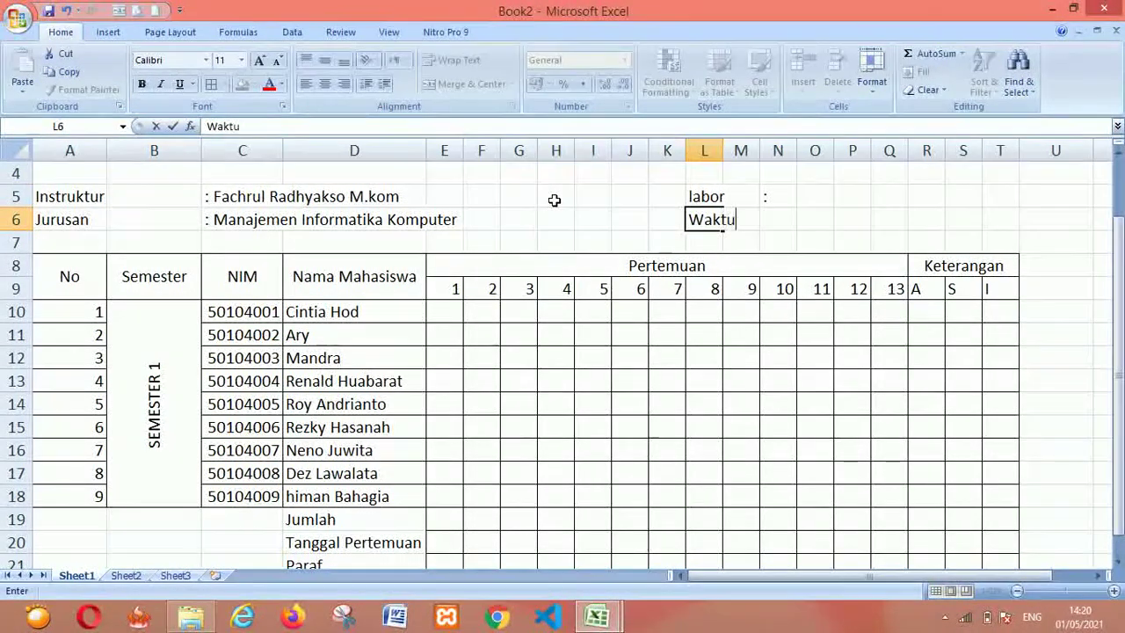
{"action": "key", "text": "Tab"}
{"action": "key", "text": "Tab"}
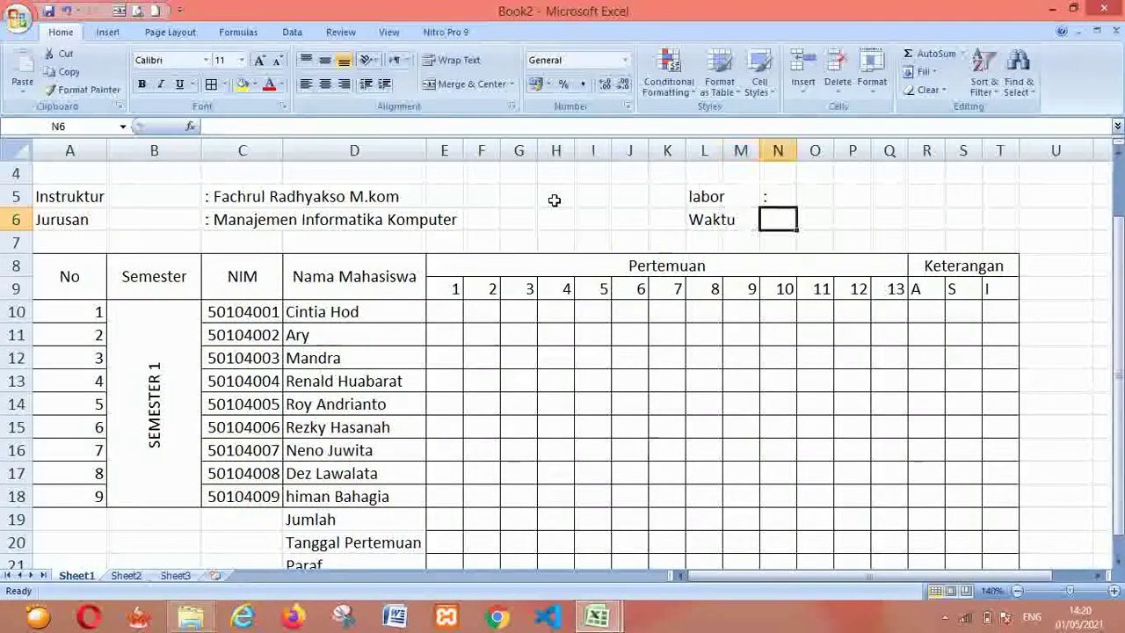
{"action": "type", "text": ":"}
{"action": "key", "text": "Return"}
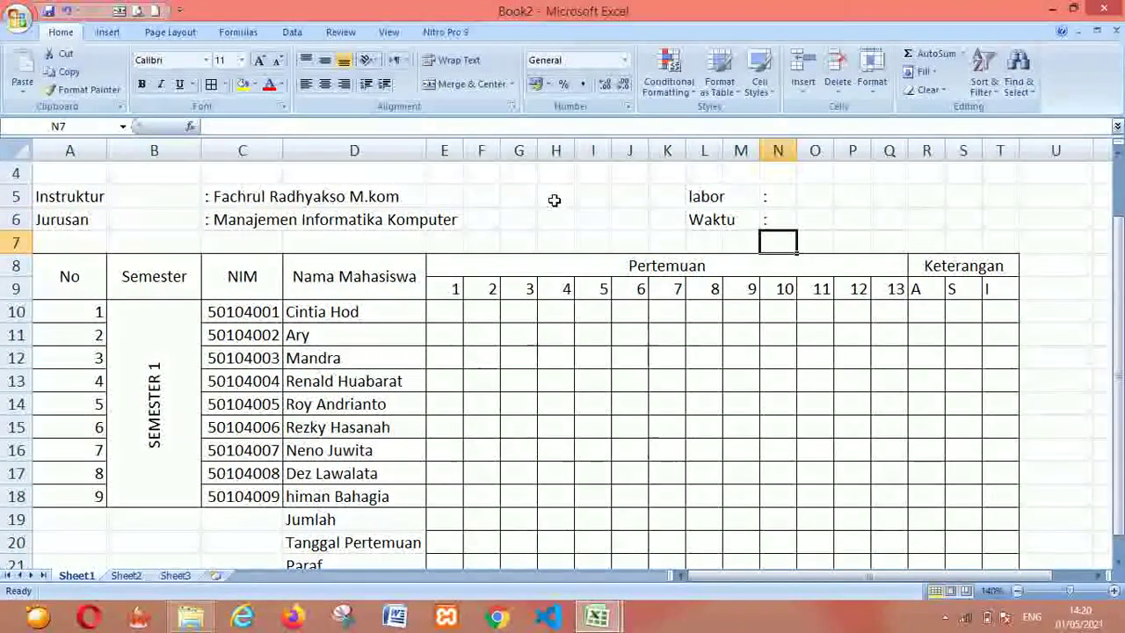
{"action": "key", "text": "Down"}
{"action": "key", "text": "Down"}
{"action": "key", "text": "alt+Tab"}
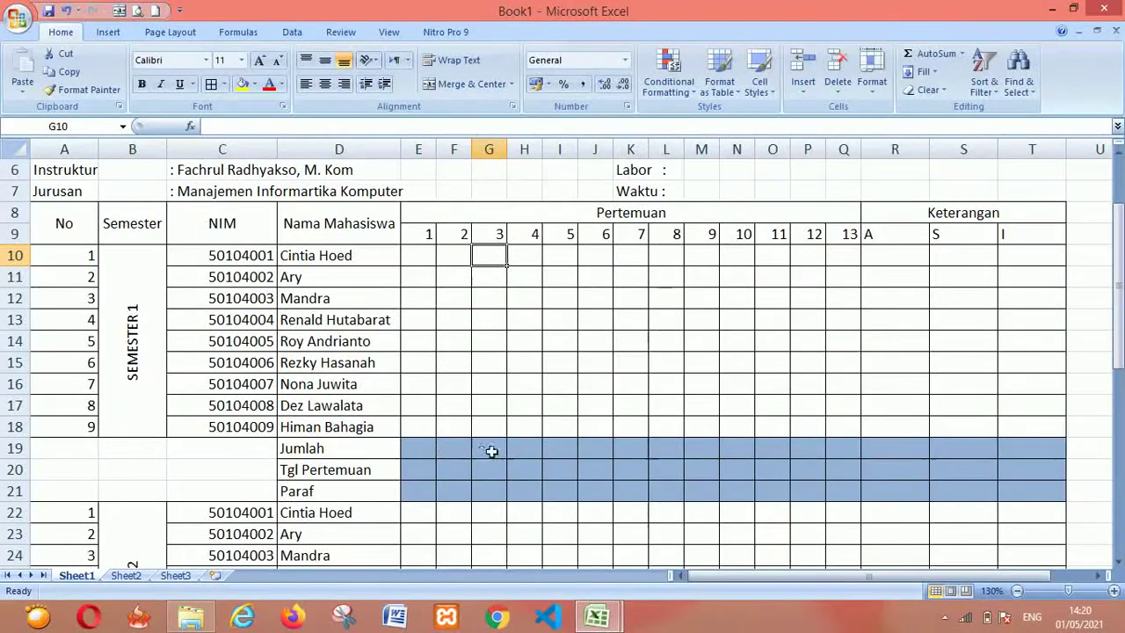
Back in Book2, fill E19:T21 beside Jumlah, Tanggal Pertemuan and Paraf with blue
{"action": "key", "text": "alt+Tab"}
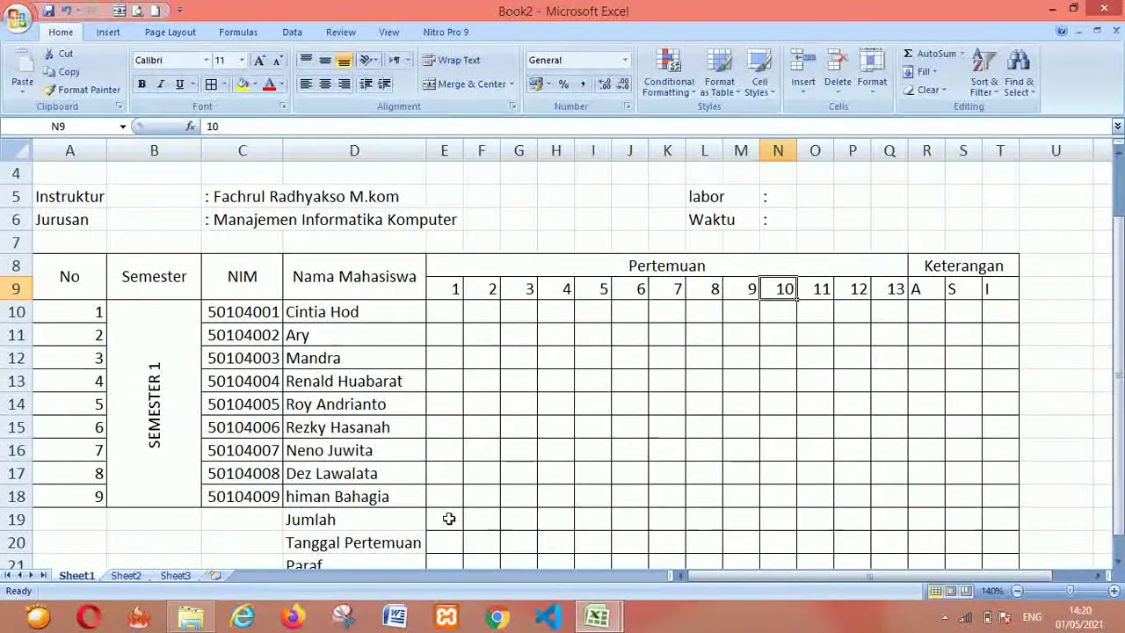
{"action": "left_click", "coordinate": [448, 518]}
{"action": "key", "text": "shift+Down"}
{"action": "key", "text": "shift+Down"}
{"action": "key", "text": "shift+Right"}
{"action": "key", "text": "shift+Right"}
{"action": "key", "text": "shift+Right"}
{"action": "key", "text": "shift+Right"}
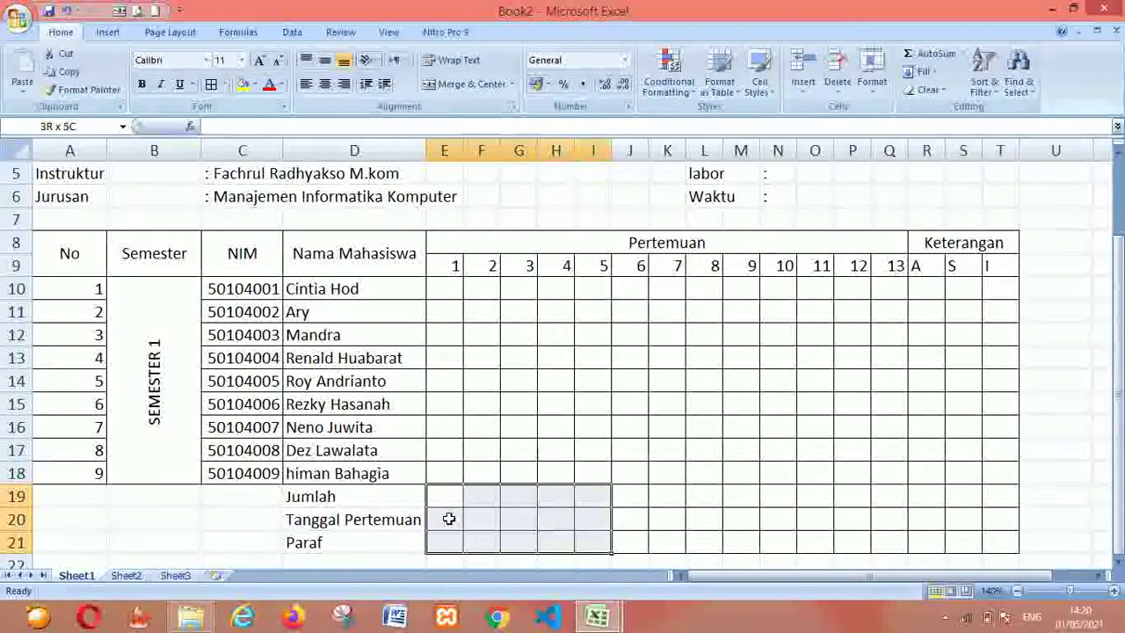
{"action": "key", "text": "shift+Right"}
{"action": "key", "text": "shift+Right"}
{"action": "key", "text": "shift+Right"}
{"action": "key", "text": "shift+Right"}
{"action": "key", "text": "shift+Right"}
{"action": "key", "text": "shift+Right"}
{"action": "key", "text": "shift+Right"}
{"action": "key", "text": "shift+Right"}
{"action": "key", "text": "shift+Right"}
{"action": "key", "text": "shift+Right"}
{"action": "key", "text": "shift+Right"}
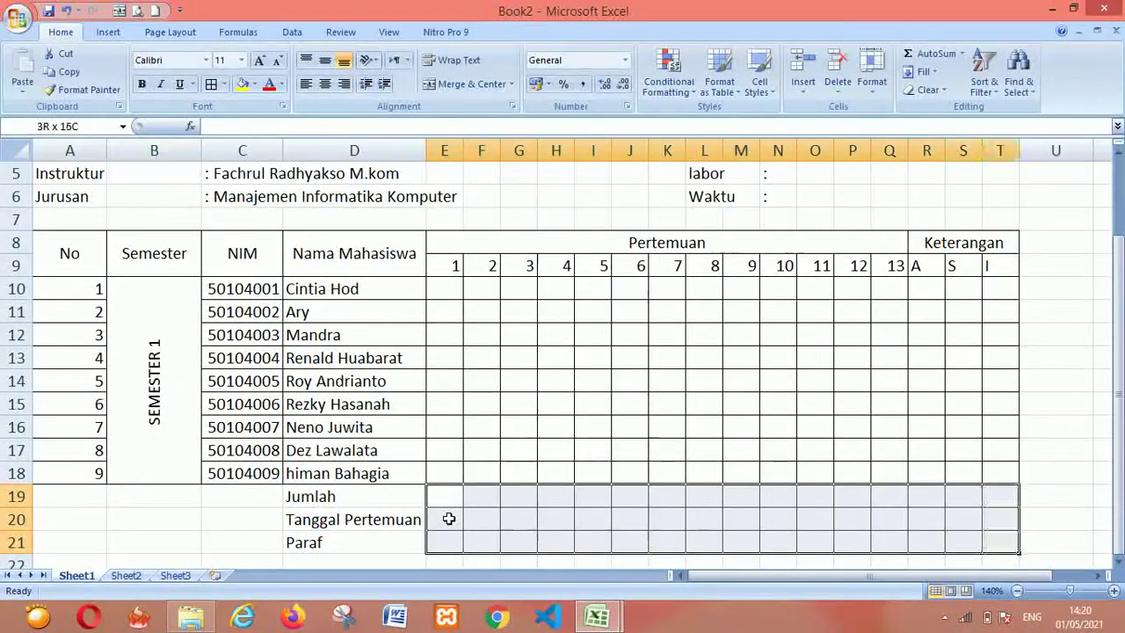
{"action": "left_click", "coordinate": [255, 86]}
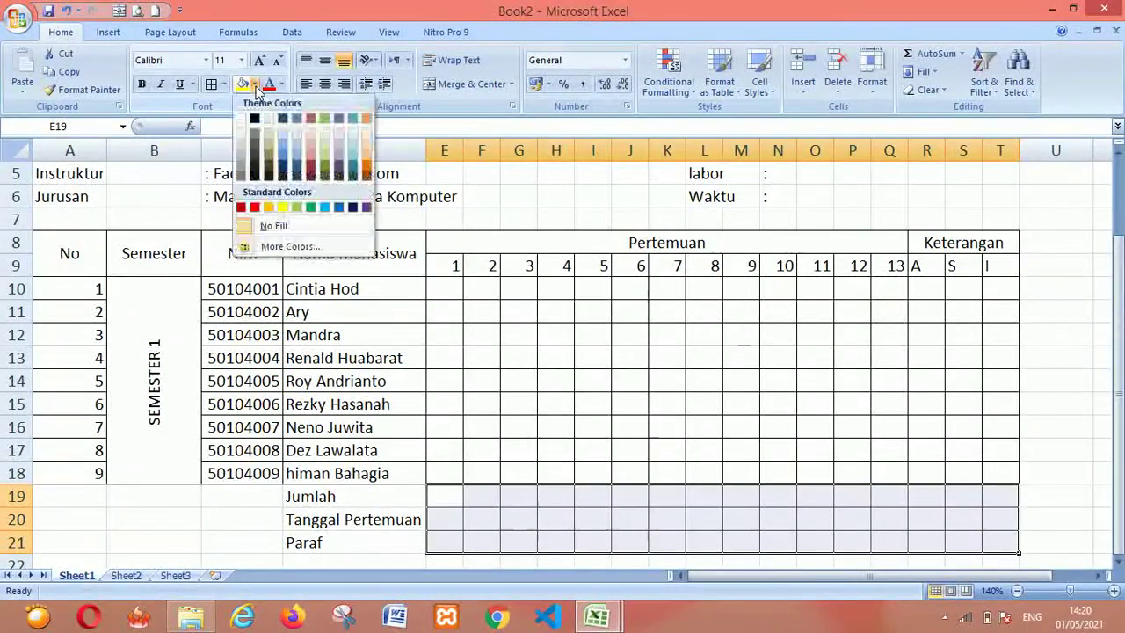
{"action": "left_click", "coordinate": [283, 158]}
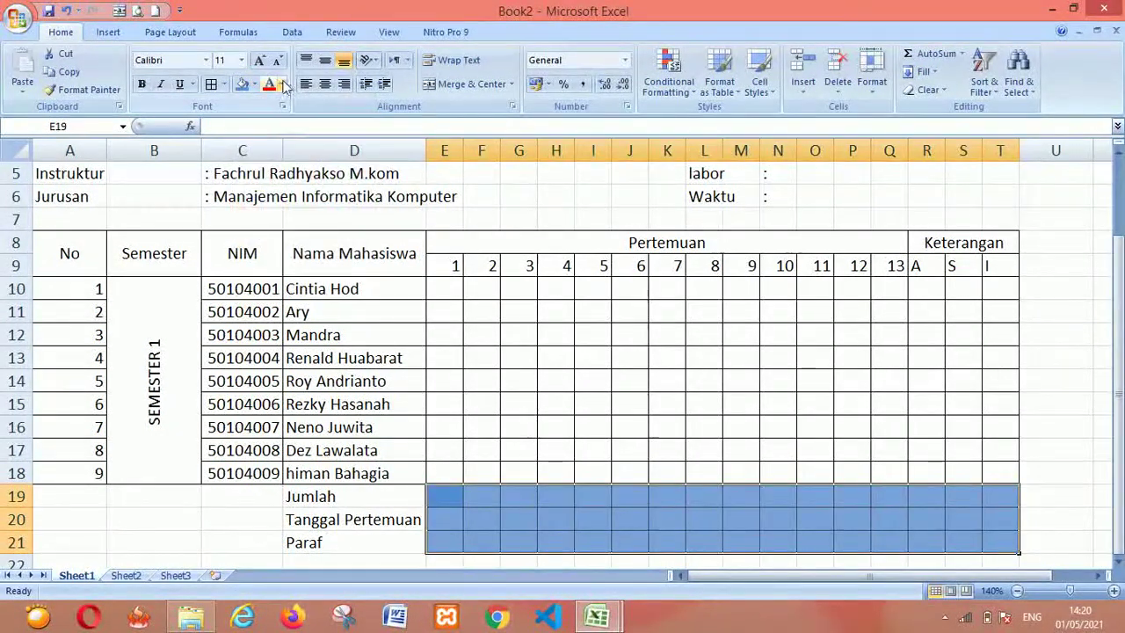
Select both header rows from the No cell across to column T
{"action": "left_click", "coordinate": [282, 84]}
{"action": "left_click", "coordinate": [304, 371]}
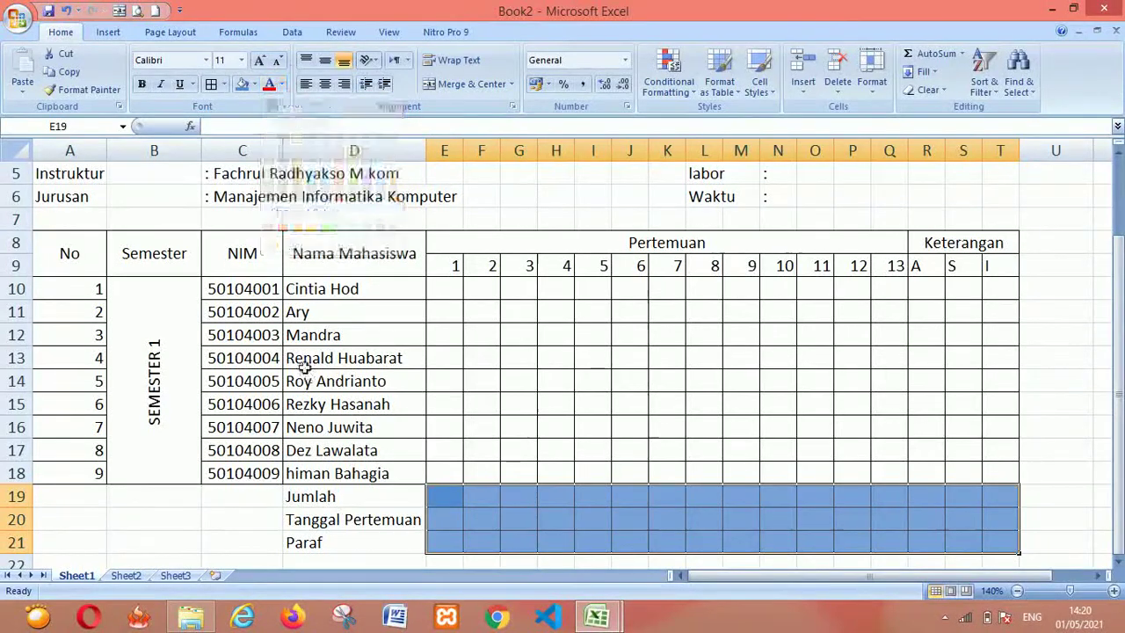
{"action": "left_click", "coordinate": [87, 252]}
{"action": "key", "text": "shift+Right"}
{"action": "key", "text": "shift+Right"}
{"action": "key", "text": "shift+Right"}
{"action": "key", "text": "shift+Right"}
{"action": "key", "text": "shift+Right"}
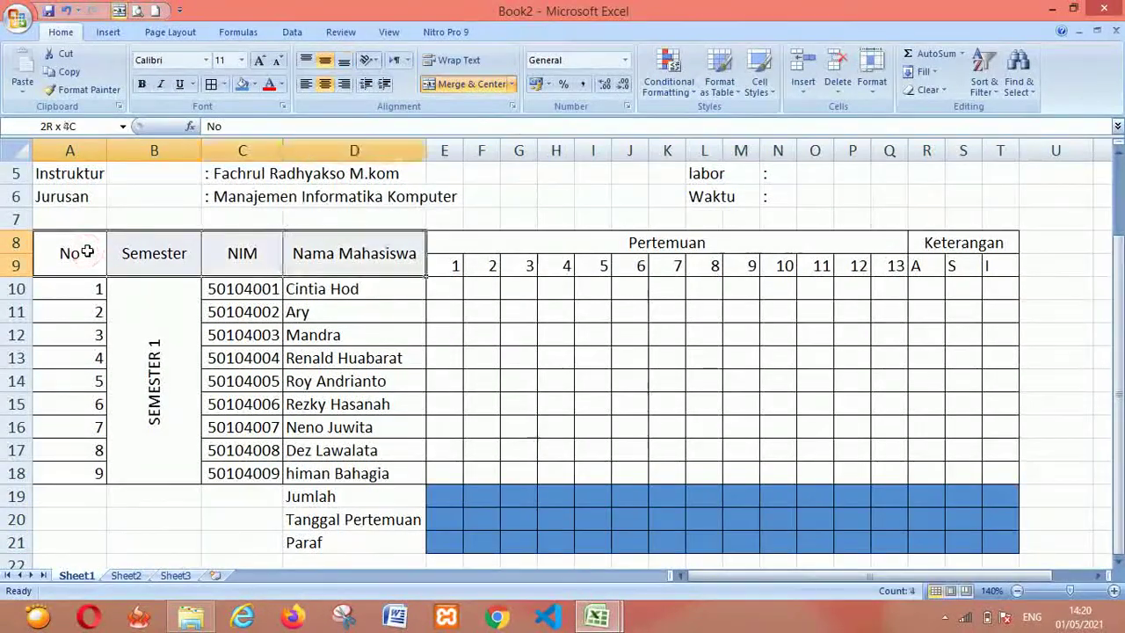
Give header rows A8:T9 a dark blue fill and white font colour
{"action": "left_click", "coordinate": [243, 84]}
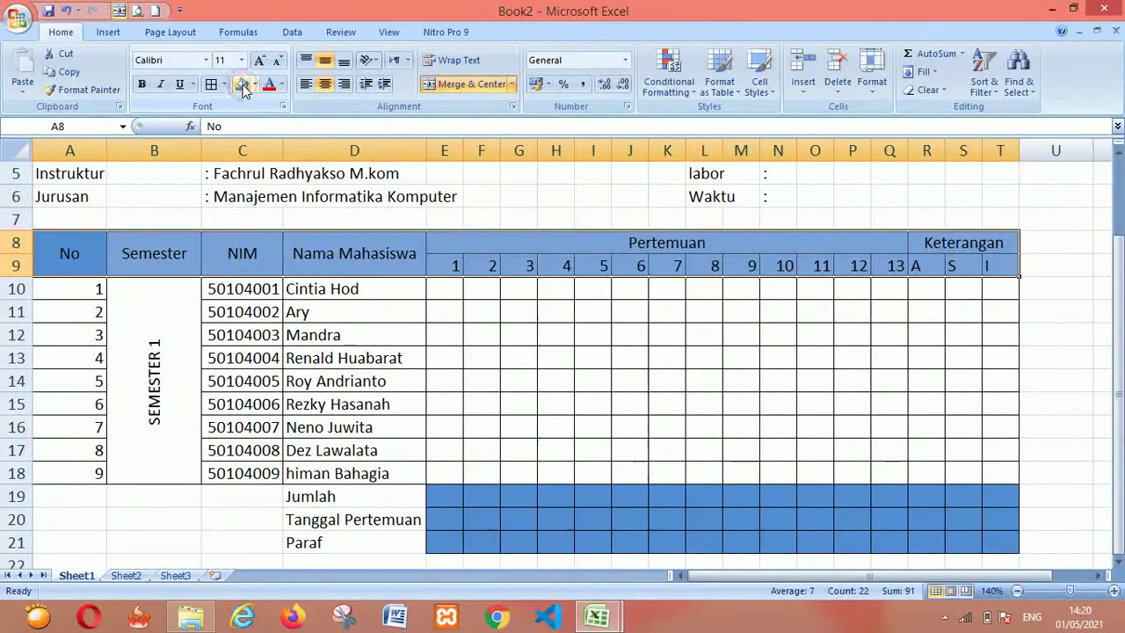
{"action": "left_click", "coordinate": [254, 88]}
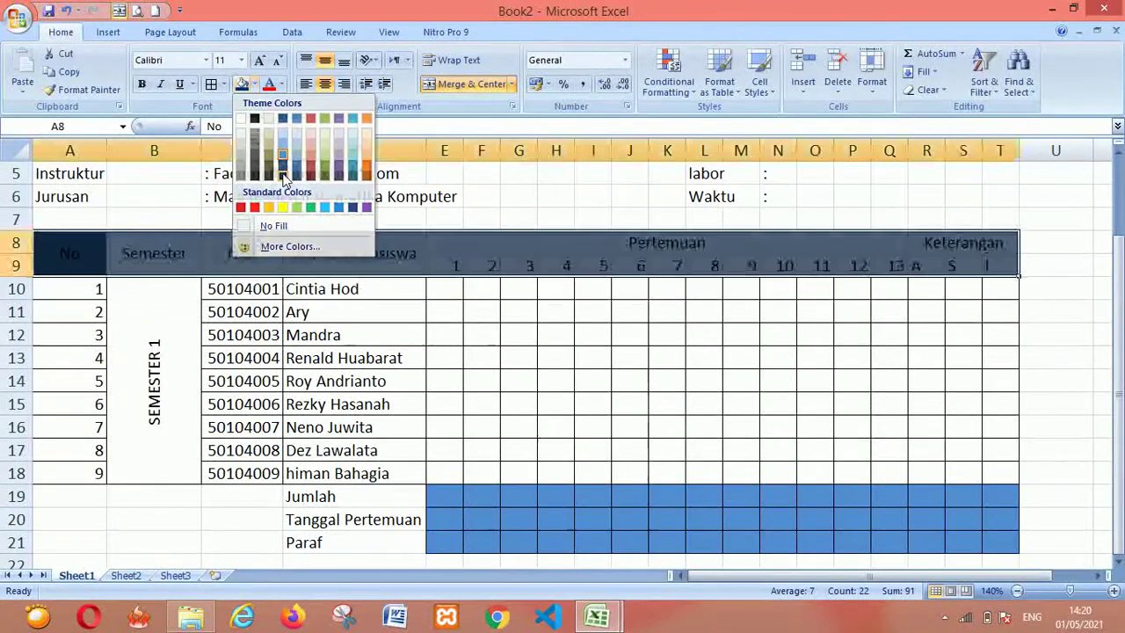
{"action": "left_click", "coordinate": [283, 176]}
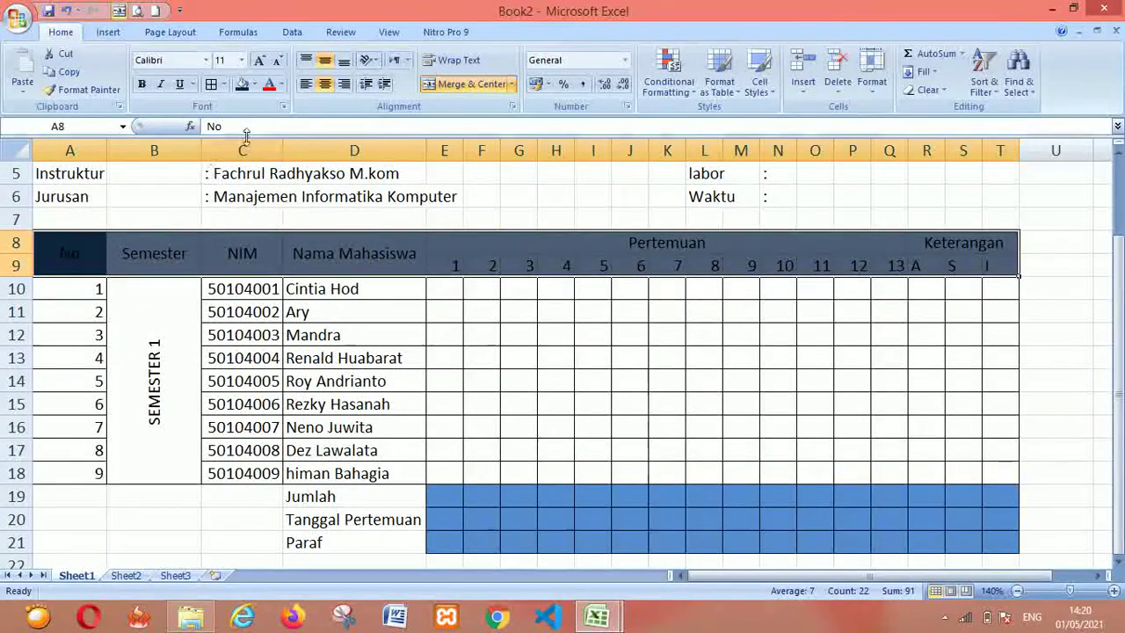
{"action": "left_click", "coordinate": [281, 85]}
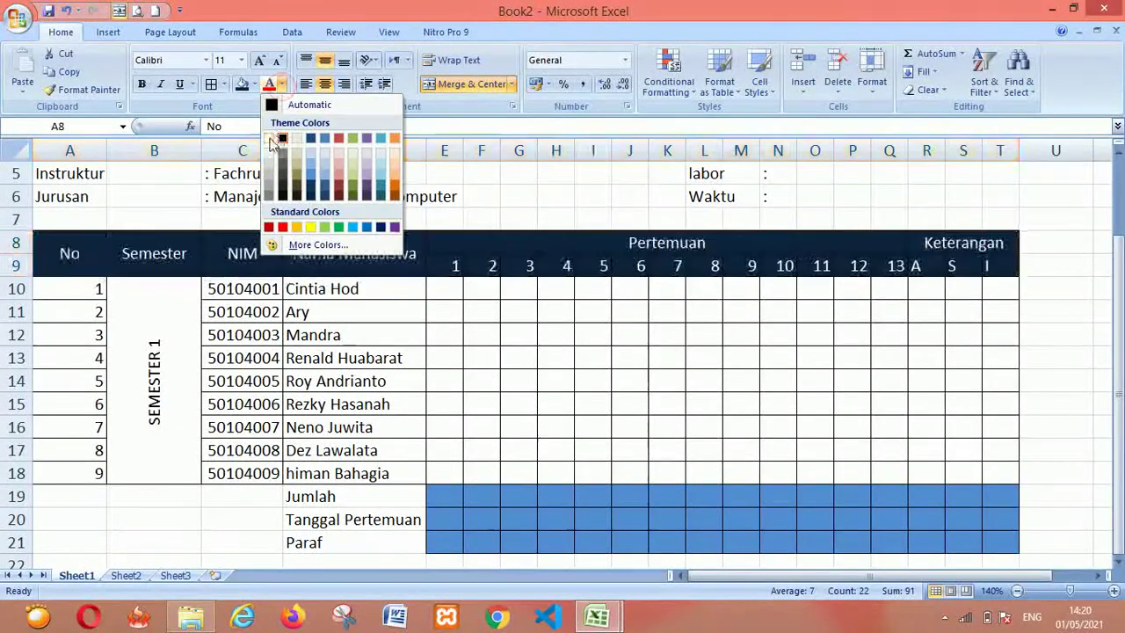
{"action": "left_click", "coordinate": [268, 138]}
{"action": "left_click", "coordinate": [468, 372]}
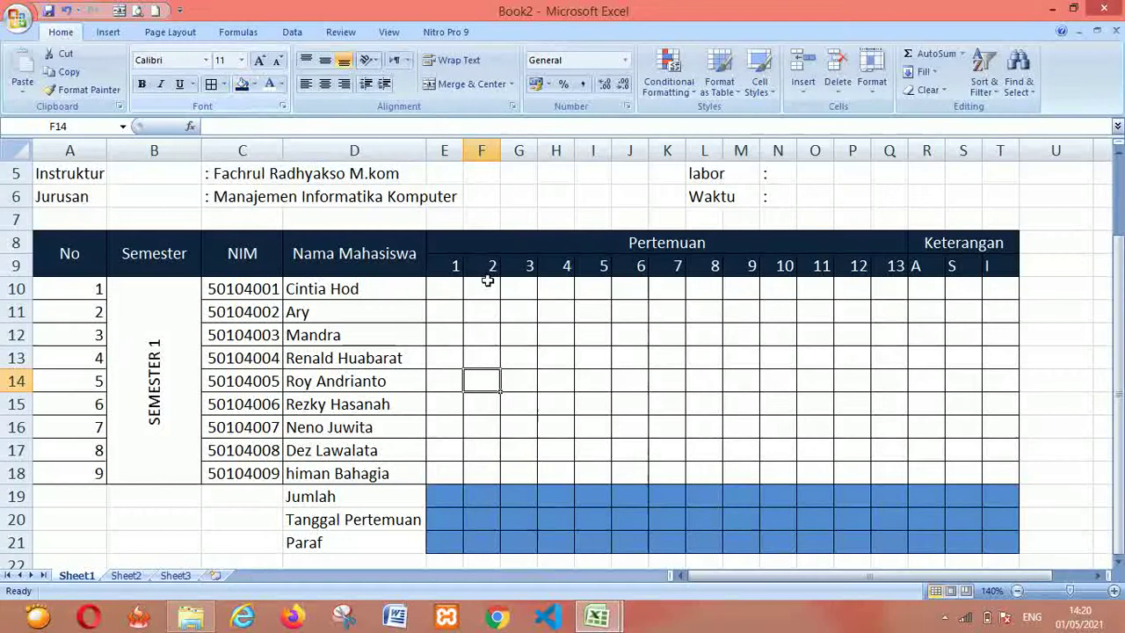
Switch to Book1 and browse its Semester 2 and 3 rows and the header's span
{"action": "key", "text": "alt+Tab"}
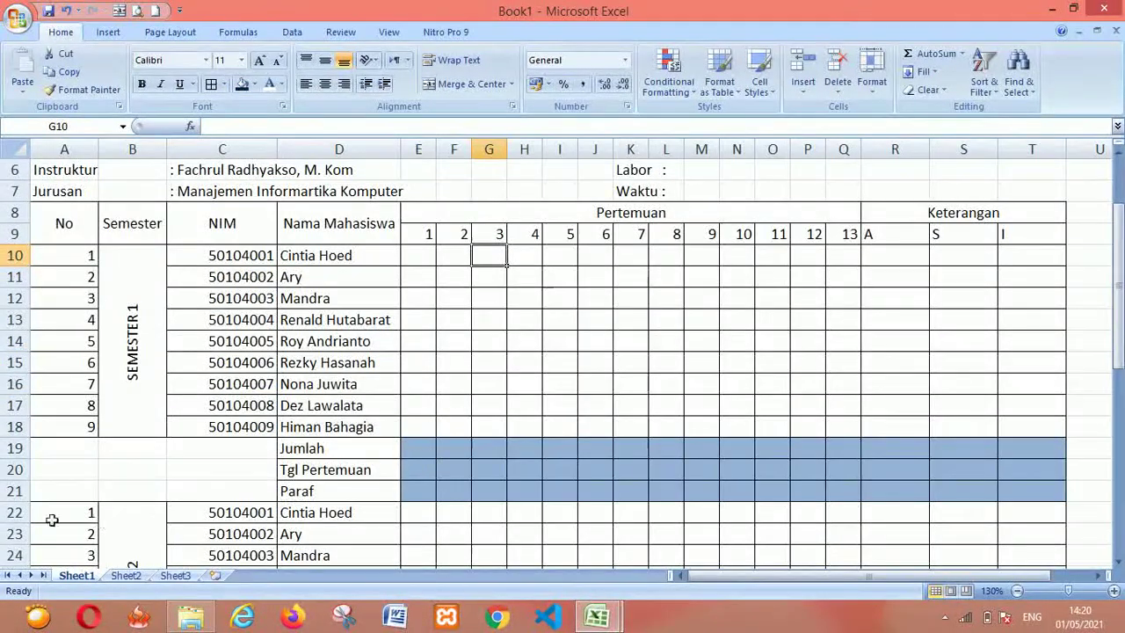
{"action": "left_click", "coordinate": [50, 514]}
{"action": "left_click", "coordinate": [53, 526]}
{"action": "key", "text": "Down"}
{"action": "key", "text": "Down"}
{"action": "key", "text": "Down"}
{"action": "key", "text": "Down"}
{"action": "key", "text": "Down"}
{"action": "key", "text": "Down"}
{"action": "key", "text": "Down"}
{"action": "key", "text": "Down"}
{"action": "key", "text": "Down"}
{"action": "key", "text": "Down"}
{"action": "key", "text": "Down"}
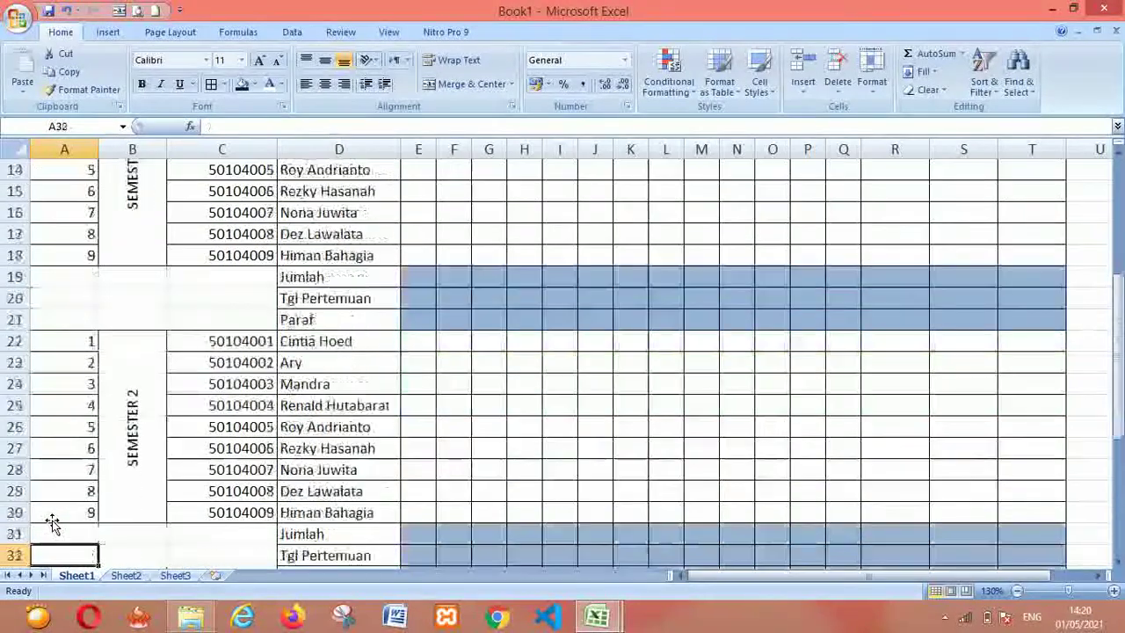
{"action": "key", "text": "Down"}
{"action": "key", "text": "Down"}
{"action": "key", "text": "Down"}
{"action": "key", "text": "Down"}
{"action": "key", "text": "Down"}
{"action": "key", "text": "Down"}
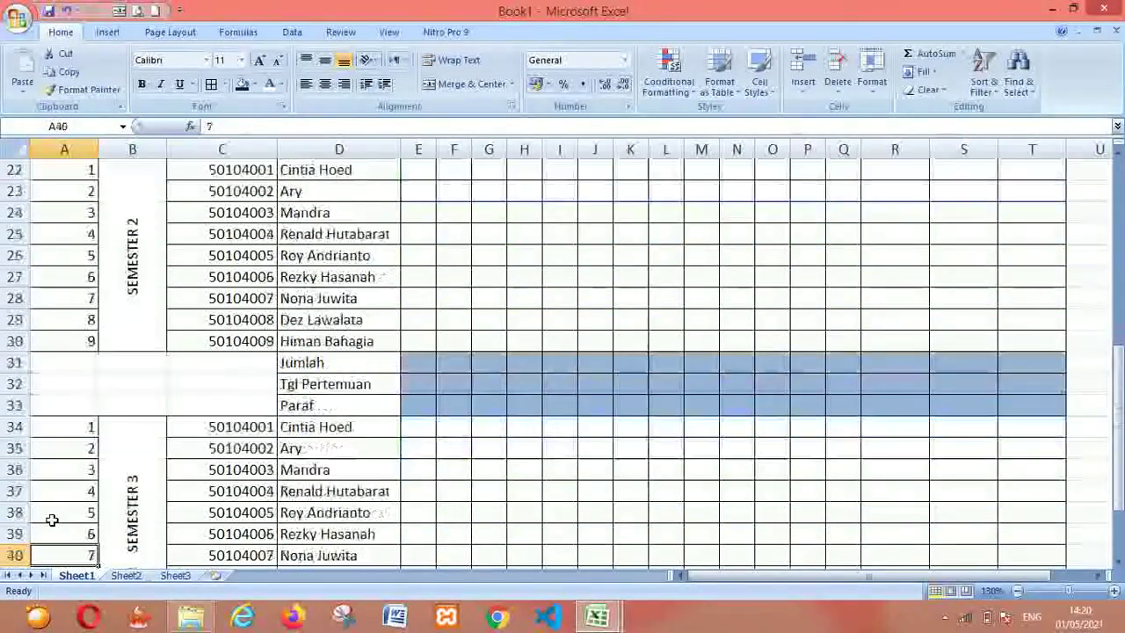
{"action": "key", "text": "Up"}
{"action": "key", "text": "Up"}
{"action": "key", "text": "Up"}
{"action": "key", "text": "Up"}
{"action": "key", "text": "Up"}
{"action": "key", "text": "Up"}
{"action": "key", "text": "Up"}
{"action": "key", "text": "Up"}
{"action": "key", "text": "Up"}
{"action": "key", "text": "Up"}
{"action": "key", "text": "Up"}
{"action": "key", "text": "Up"}
{"action": "key", "text": "Up"}
{"action": "key", "text": "Up"}
{"action": "key", "text": "Up"}
{"action": "key", "text": "Up"}
{"action": "key", "text": "Up"}
{"action": "key", "text": "Up"}
{"action": "key", "text": "Up"}
{"action": "key", "text": "Up"}
{"action": "key", "text": "Up"}
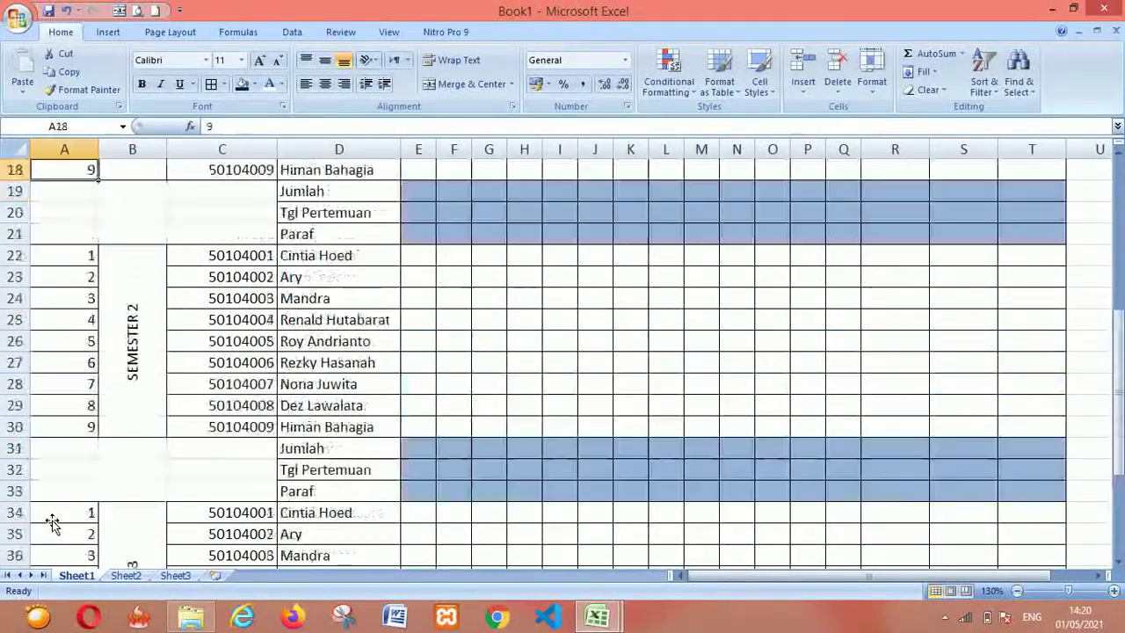
{"action": "key", "text": "Up"}
{"action": "key", "text": "Up"}
{"action": "key", "text": "Up"}
{"action": "key", "text": "Down"}
{"action": "key", "text": "Down"}
{"action": "key", "text": "Up"}
{"action": "key", "text": "shift+Right"}
{"action": "key", "text": "shift+Right"}
{"action": "key", "text": "shift+Right"}
{"action": "key", "text": "shift+Right"}
Inspect Book1's SEMESTER 1 and SEMESTER 2 labels, then select the first student's number cell in Book2
{"action": "key", "text": "Down"}
{"action": "key", "text": "Down"}
{"action": "key", "text": "Down"}
{"action": "key", "text": "Down"}
{"action": "key", "text": "Down"}
{"action": "key", "text": "Down"}
{"action": "key", "text": "Down"}
{"action": "key", "text": "Down"}
{"action": "key", "text": "Down"}
{"action": "key", "text": "Down"}
{"action": "key", "text": "Down"}
{"action": "key", "text": "Down"}
{"action": "key", "text": "Down"}
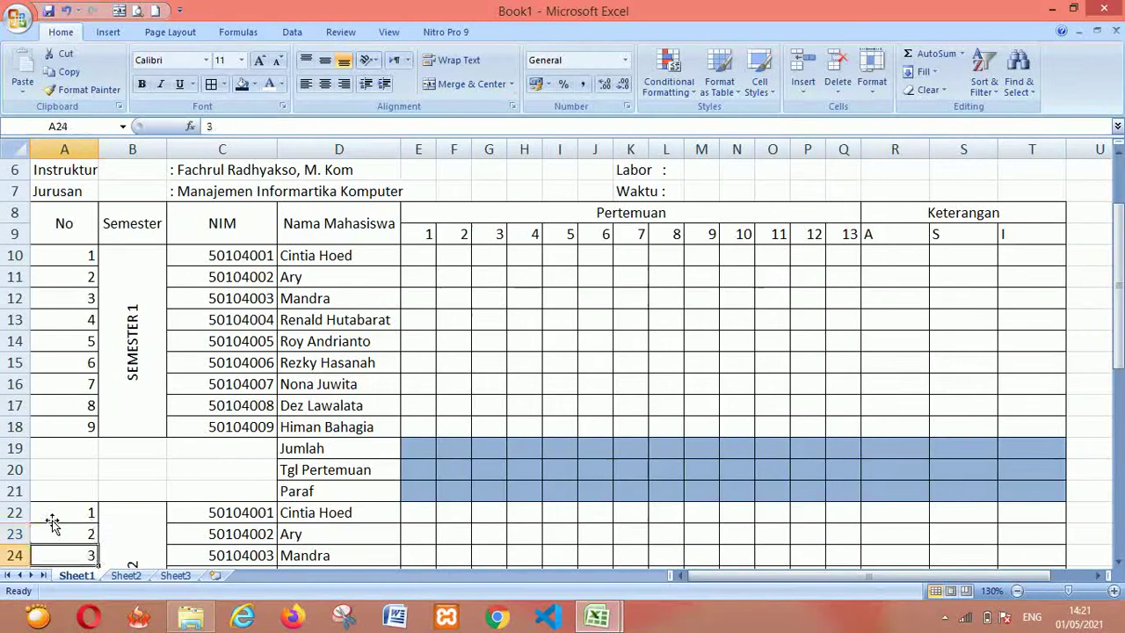
{"action": "scroll", "coordinate": [52, 523], "scroll_direction": "down", "scroll_amount": 1}
{"action": "key", "text": "Up"}
{"action": "key", "text": "Up"}
{"action": "key", "text": "Up"}
{"action": "key", "text": "Up"}
{"action": "key", "text": "Up"}
{"action": "key", "text": "Up"}
{"action": "key", "text": "Up"}
{"action": "key", "text": "Up"}
{"action": "key", "text": "Up"}
{"action": "key", "text": "Up"}
{"action": "key", "text": "Up"}
{"action": "key", "text": "Up"}
{"action": "key", "text": "Up"}
{"action": "key", "text": "Right"}
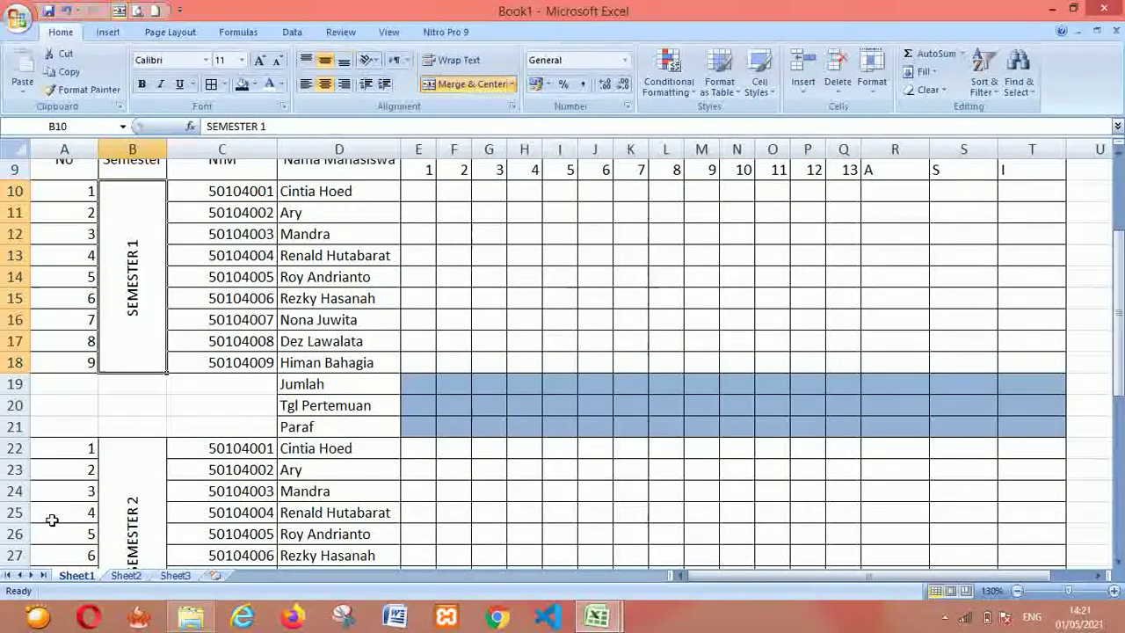
{"action": "left_click", "coordinate": [138, 485]}
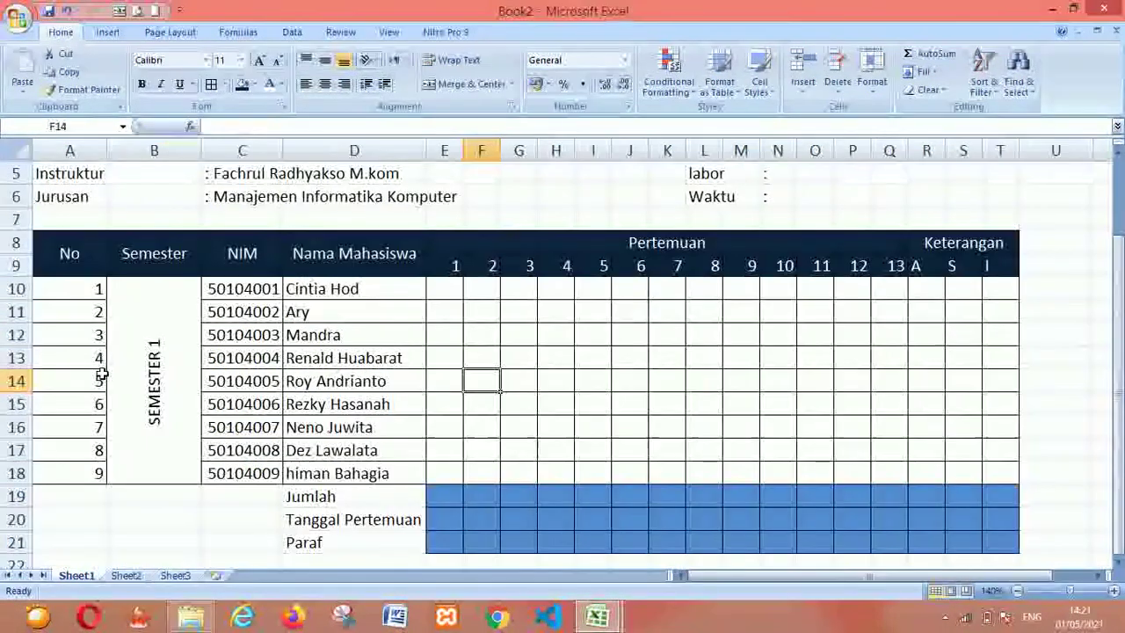
{"action": "left_click", "coordinate": [70, 295]}
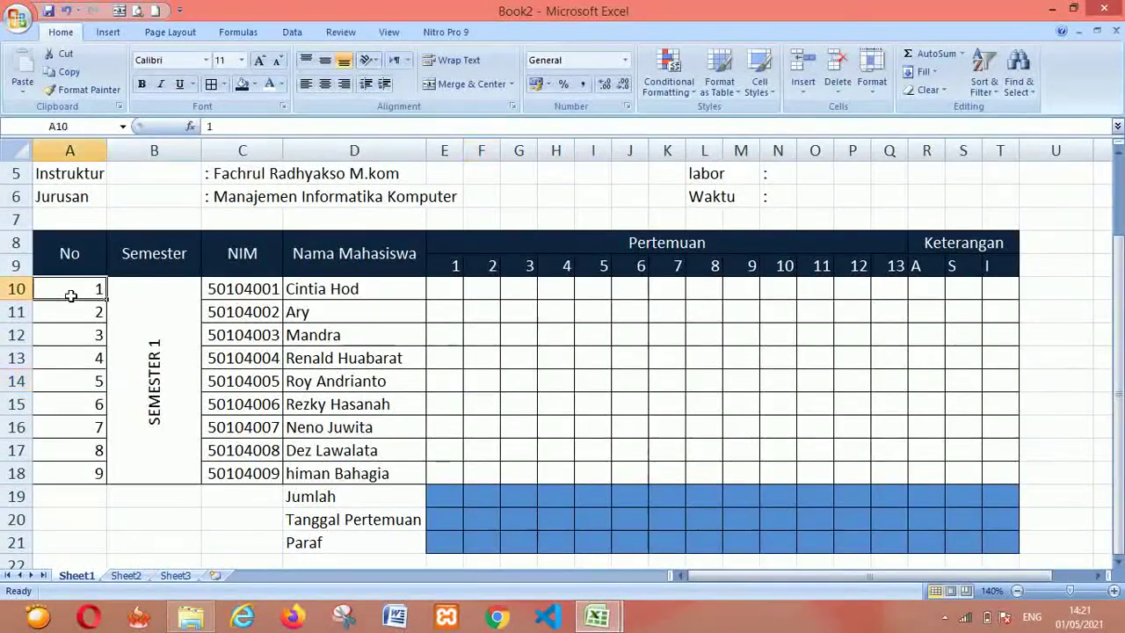
Copy the Semester 1 block A10:T21 and paste it at row 22
{"action": "key", "text": "shift+Right"}
{"action": "key", "text": "shift+Right"}
{"action": "key", "text": "shift+Right"}
{"action": "key", "text": "shift+Right"}
{"action": "key", "text": "shift+Right"}
{"action": "key", "text": "shift+Right"}
{"action": "key", "text": "shift+Right"}
{"action": "key", "text": "shift+Right"}
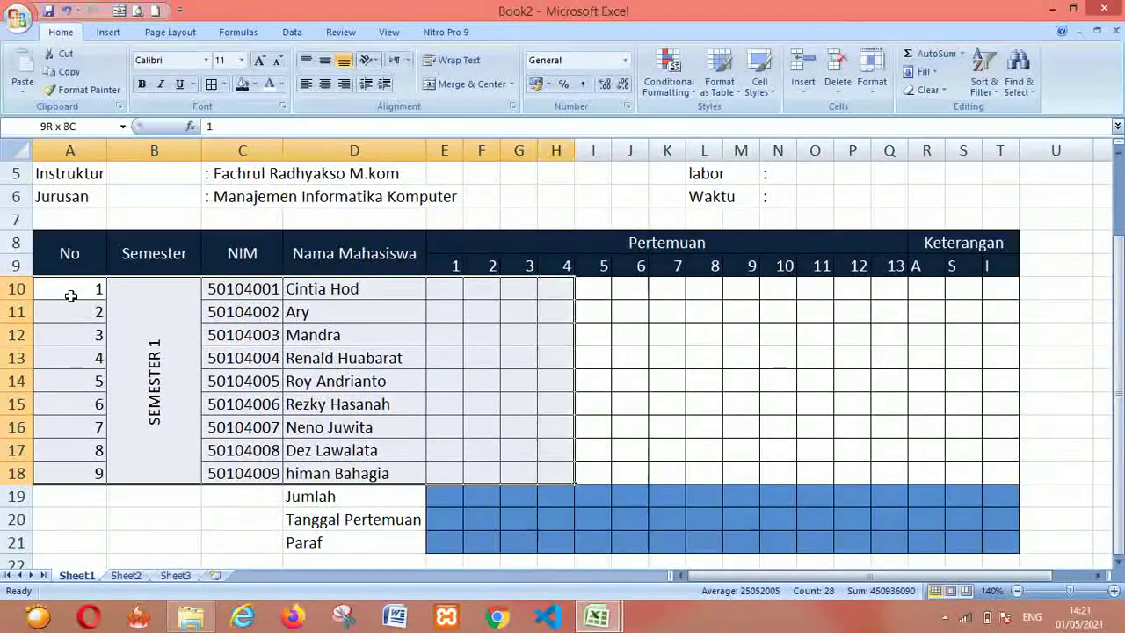
{"action": "key", "text": "shift+Right"}
{"action": "key", "text": "shift+Right"}
{"action": "key", "text": "shift+Right"}
{"action": "key", "text": "shift+Right"}
{"action": "key", "text": "shift+Right"}
{"action": "key", "text": "shift+Right"}
{"action": "key", "text": "shift+Right"}
{"action": "key", "text": "shift+Right"}
{"action": "key", "text": "shift+Right"}
{"action": "key", "text": "shift+Right"}
{"action": "key", "text": "shift+Right"}
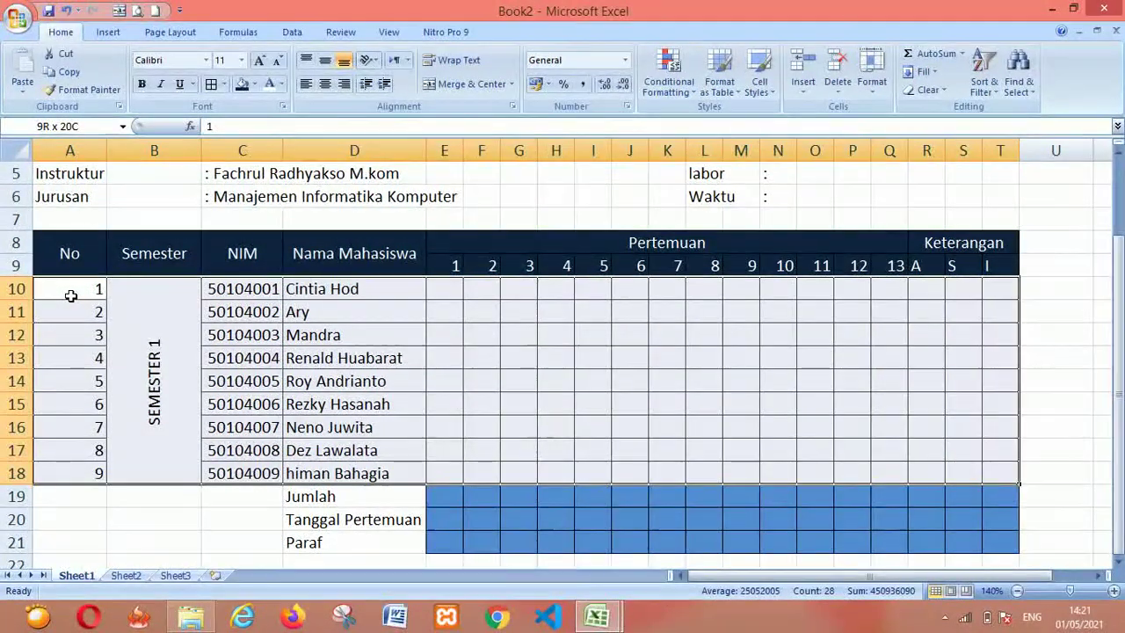
{"action": "key", "text": "shift+Down"}
{"action": "key", "text": "shift+Down"}
{"action": "key", "text": "shift+Down"}
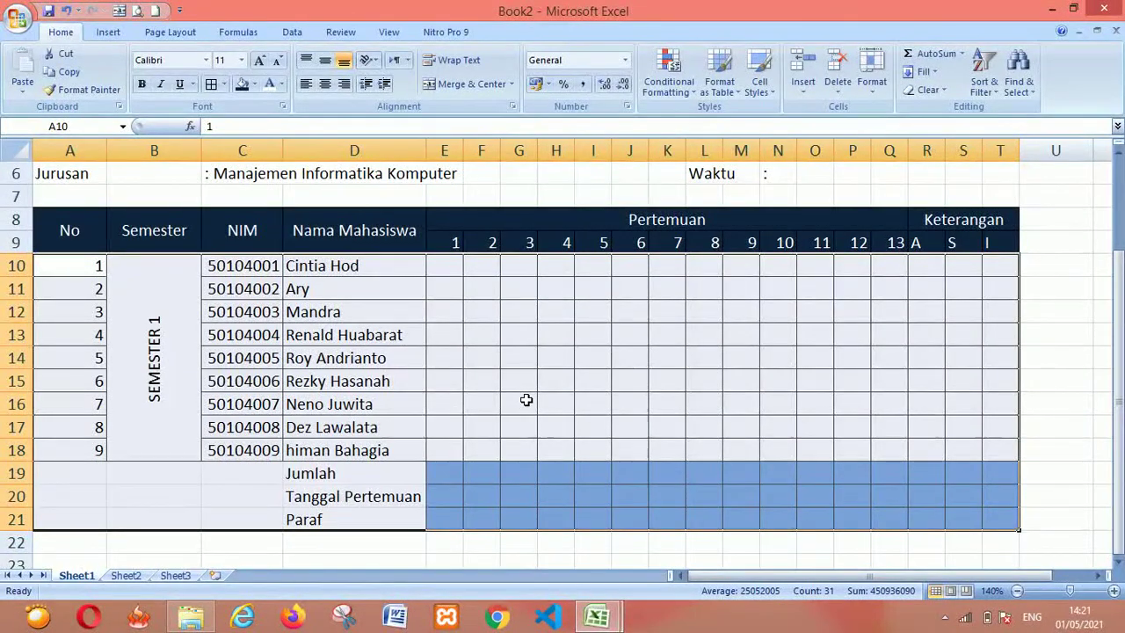
{"action": "key", "text": "ctrl+c"}
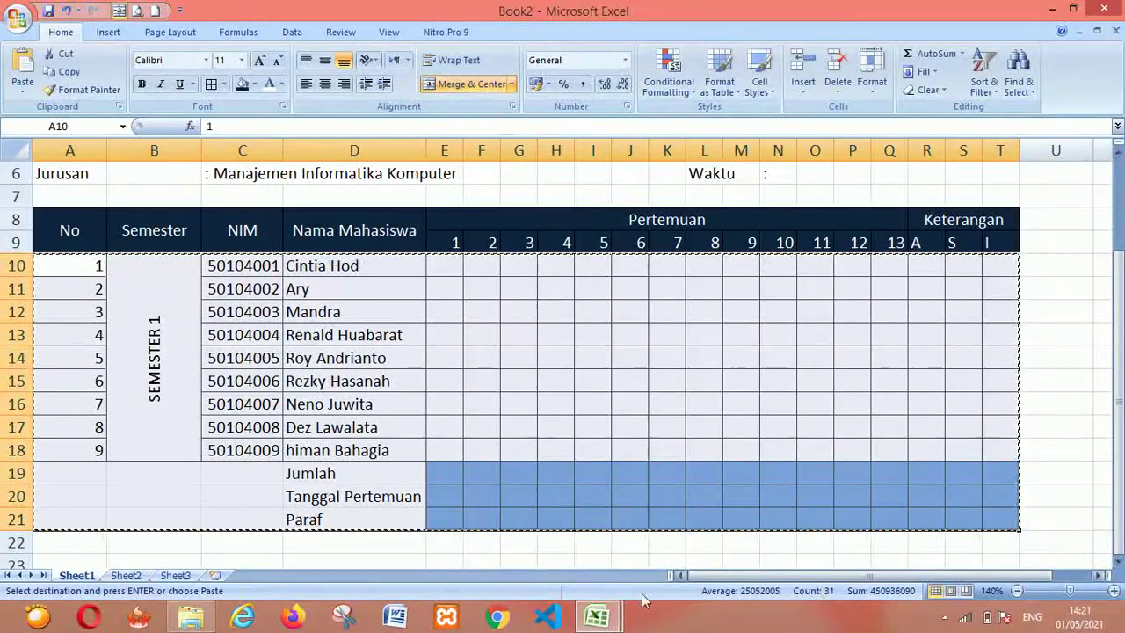
{"action": "left_click", "coordinate": [76, 542]}
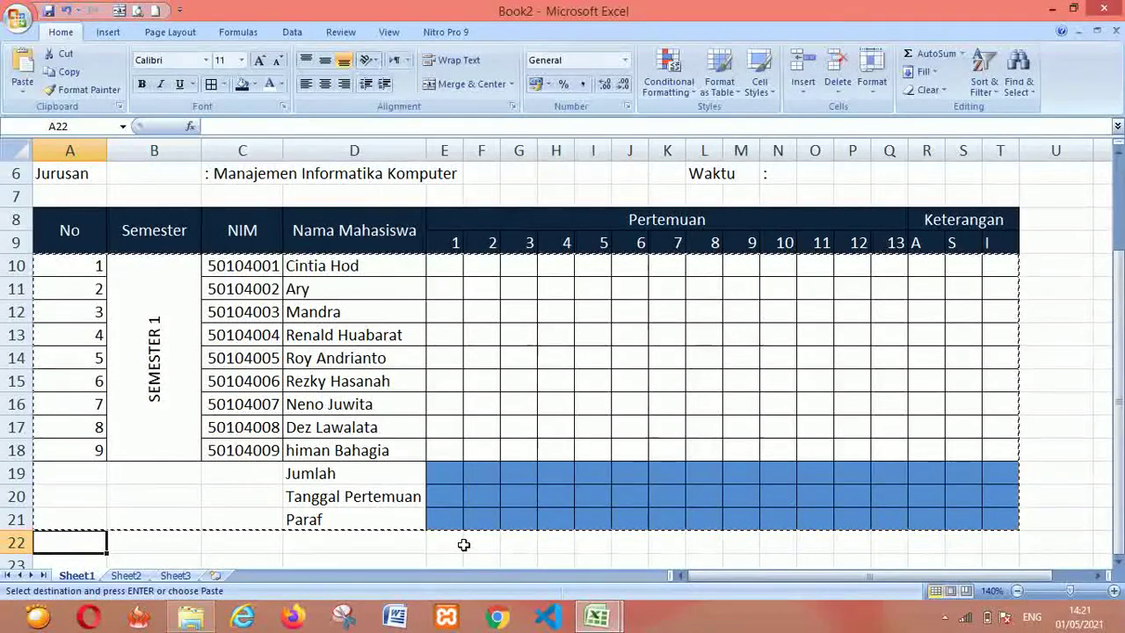
{"action": "key", "text": "ctrl+v"}
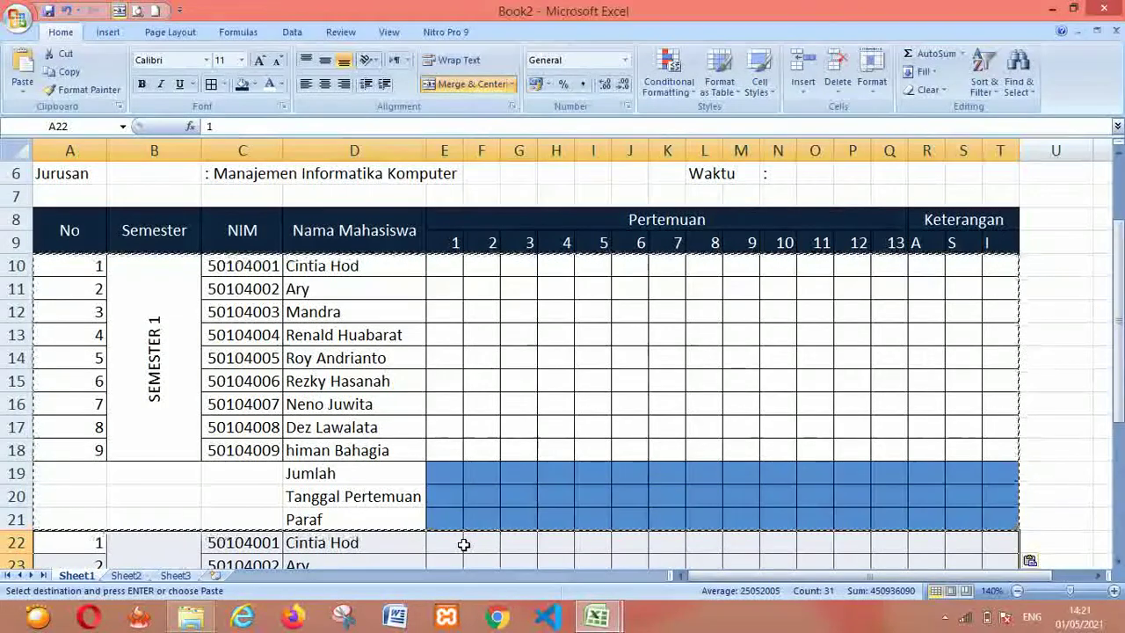
{"action": "left_click_drag", "start_coordinate": [1121, 334], "coordinate": [1121, 427]}
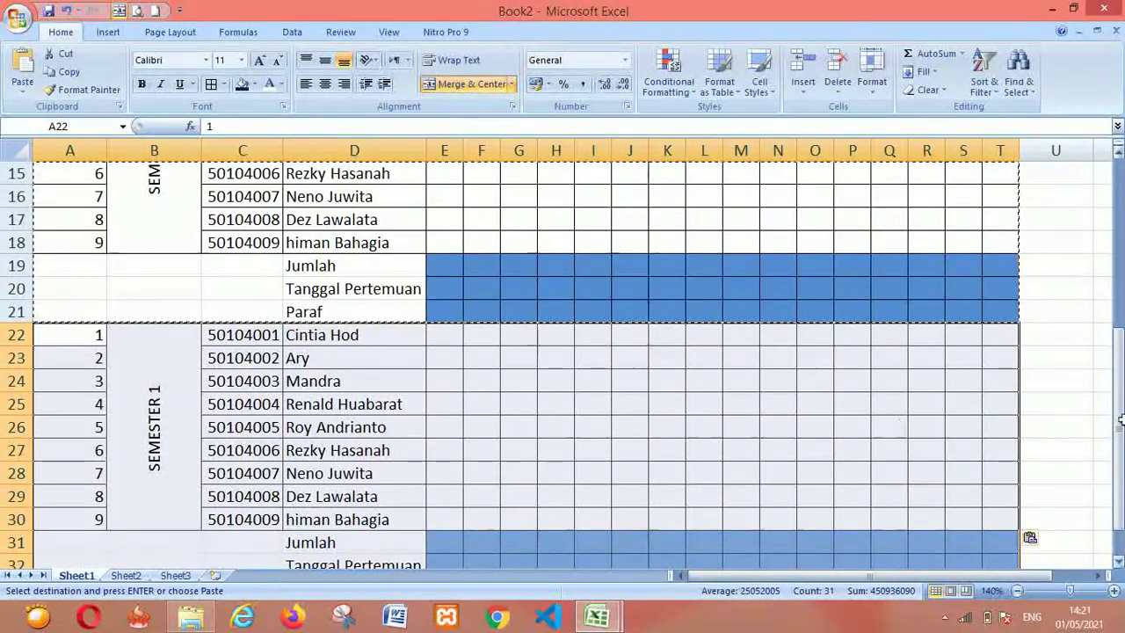
{"action": "left_click_drag", "start_coordinate": [1119, 426], "coordinate": [1119, 446]}
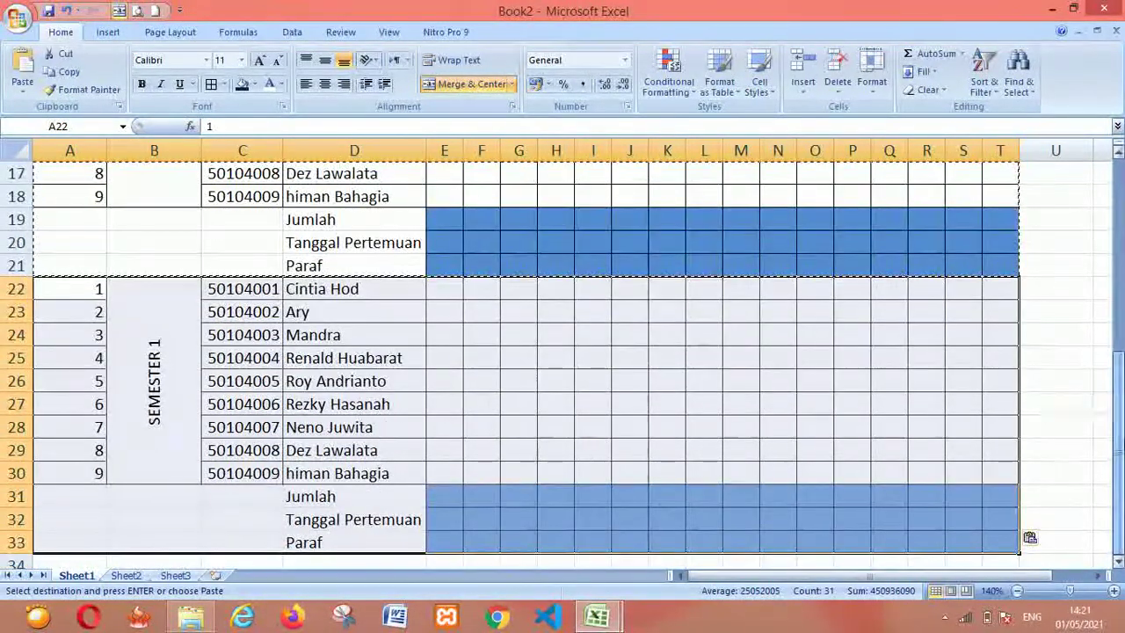
{"action": "left_click", "coordinate": [506, 237]}
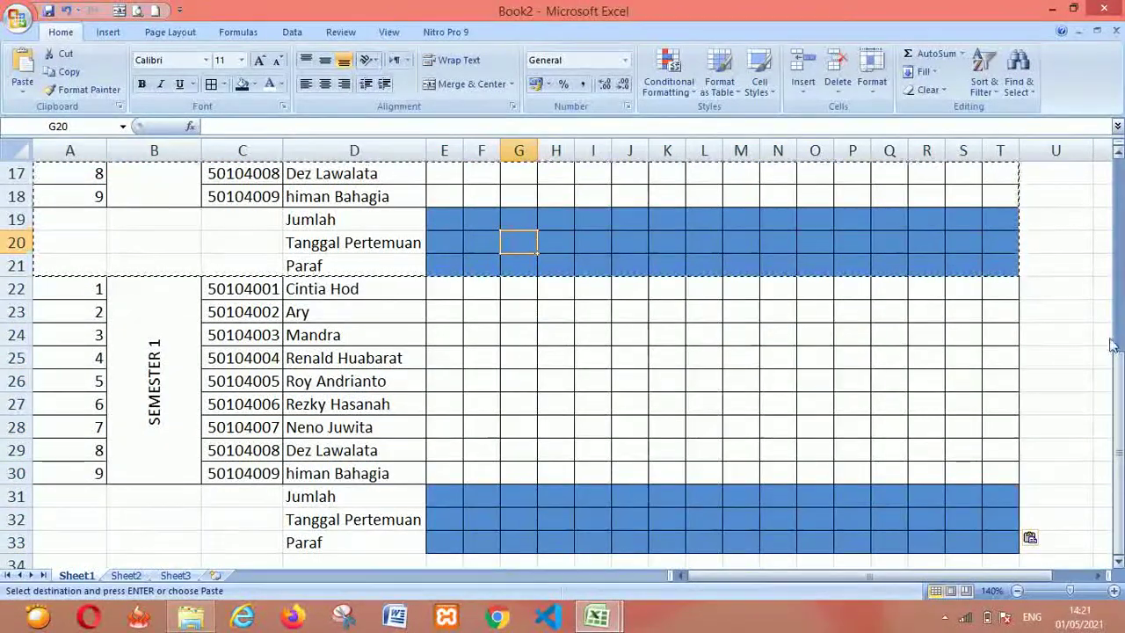
Paste a third copy of the block at row 34 and end copy mode
{"action": "left_click", "coordinate": [85, 560]}
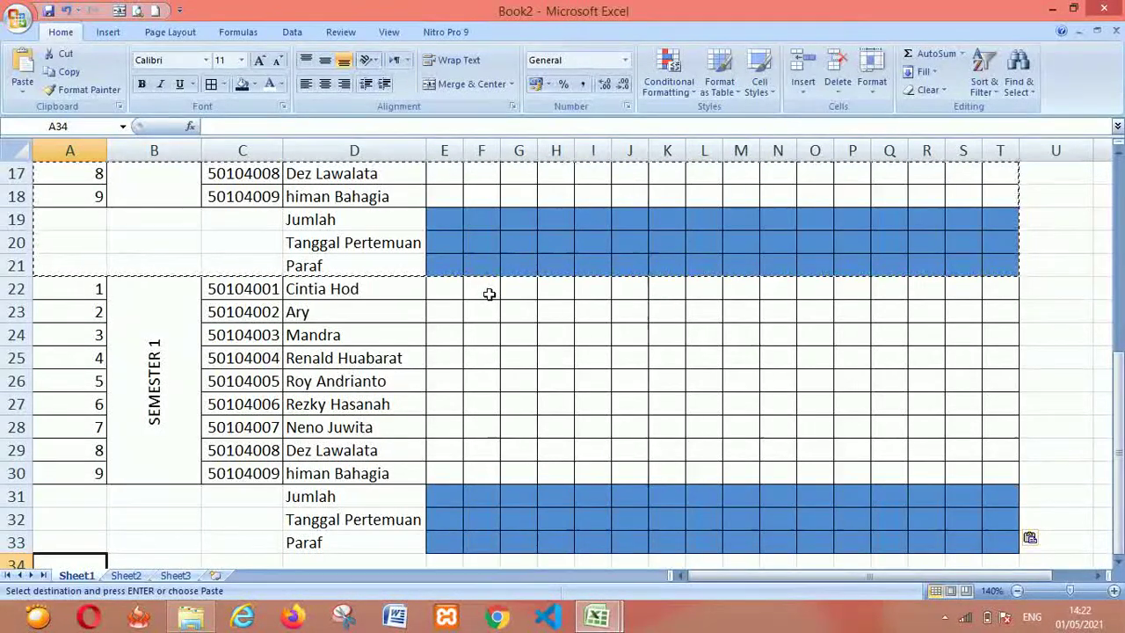
{"action": "scroll", "coordinate": [489, 293], "scroll_direction": "down", "scroll_amount": 3}
{"action": "key", "text": "ctrl+v"}
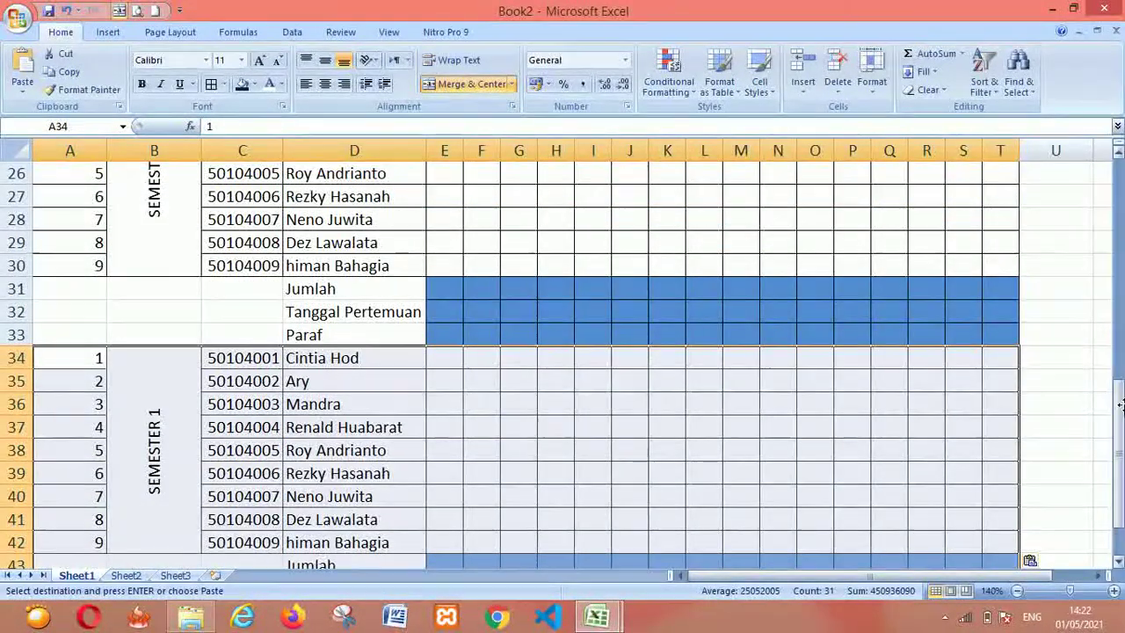
{"action": "left_click_drag", "start_coordinate": [1114, 425], "coordinate": [1114, 239]}
{"action": "left_click", "coordinate": [476, 303]}
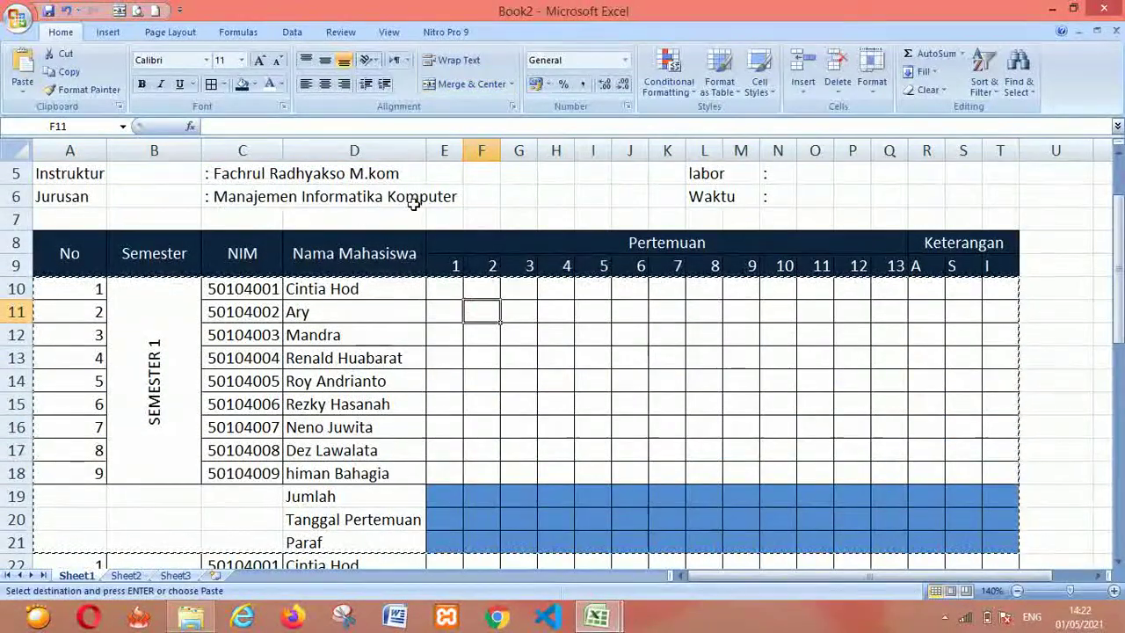
{"action": "left_click", "coordinate": [516, 217]}
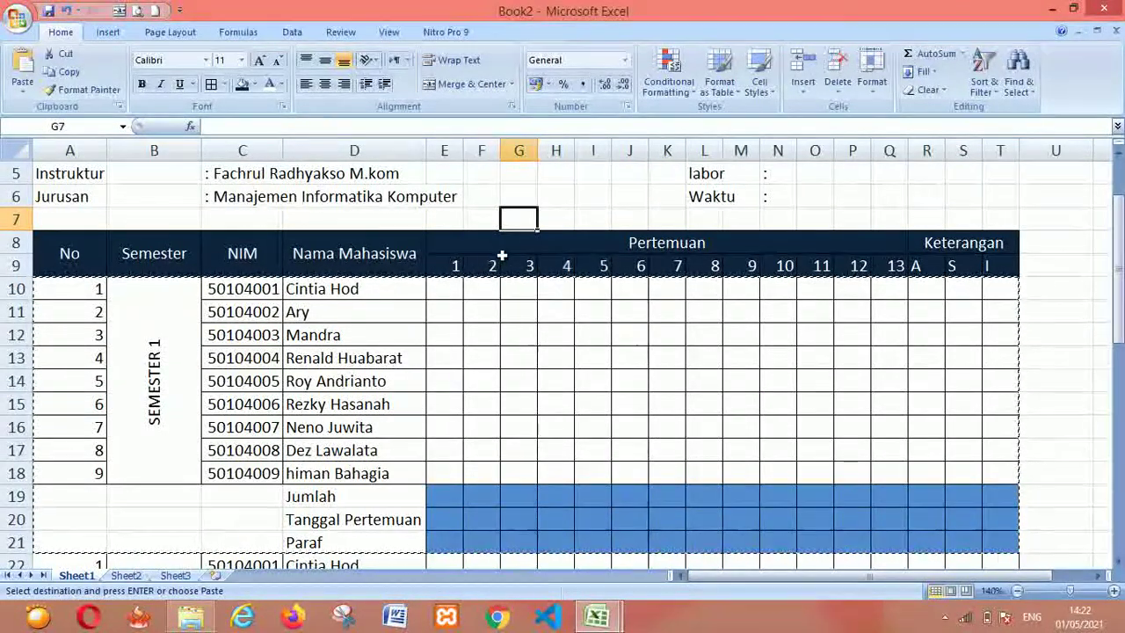
{"action": "key", "text": "Escape"}
Check the first student's cells in the grid and select the second block's semester label
{"action": "left_click", "coordinate": [442, 326]}
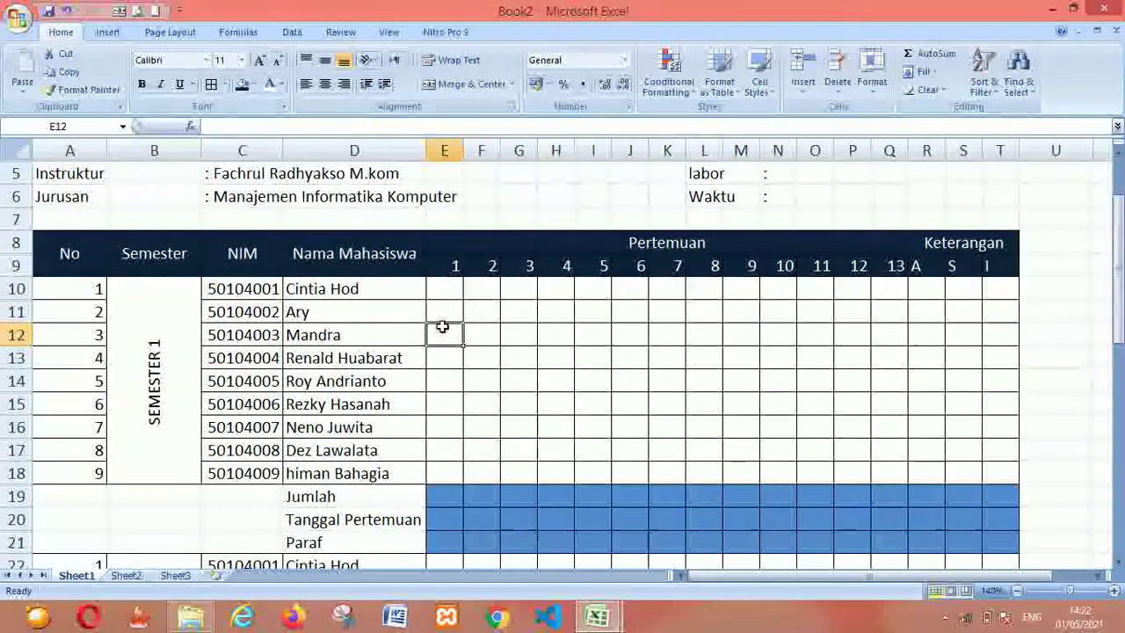
{"action": "key", "text": "Down"}
{"action": "key", "text": "Down"}
{"action": "key", "text": "Down"}
{"action": "key", "text": "Down"}
{"action": "key", "text": "Down"}
{"action": "key", "text": "Down"}
{"action": "key", "text": "Down"}
{"action": "key", "text": "Down"}
{"action": "key", "text": "Down"}
{"action": "key", "text": "Down"}
{"action": "key", "text": "Down"}
{"action": "key", "text": "Down"}
{"action": "key", "text": "Up"}
{"action": "key", "text": "Up"}
{"action": "key", "text": "Up"}
{"action": "key", "text": "Up"}
{"action": "key", "text": "Up"}
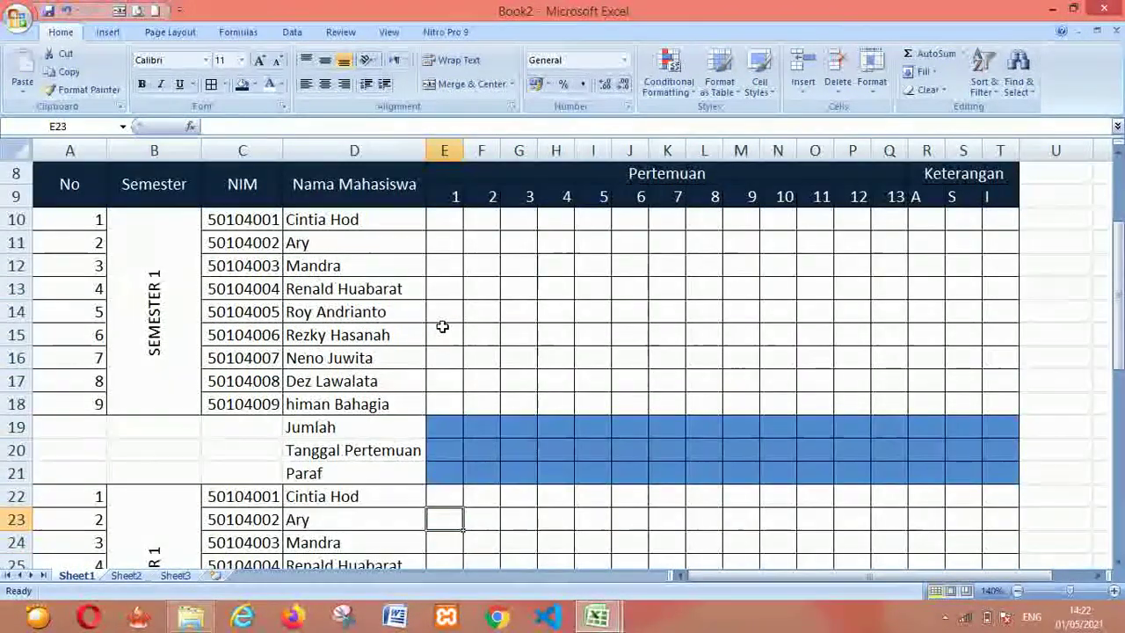
{"action": "key", "text": "Up"}
{"action": "key", "text": "Up"}
{"action": "key", "text": "Up"}
{"action": "key", "text": "Up"}
{"action": "key", "text": "Up"}
{"action": "key", "text": "Up"}
{"action": "key", "text": "Up"}
{"action": "key", "text": "Up"}
{"action": "key", "text": "Up"}
{"action": "key", "text": "Left"}
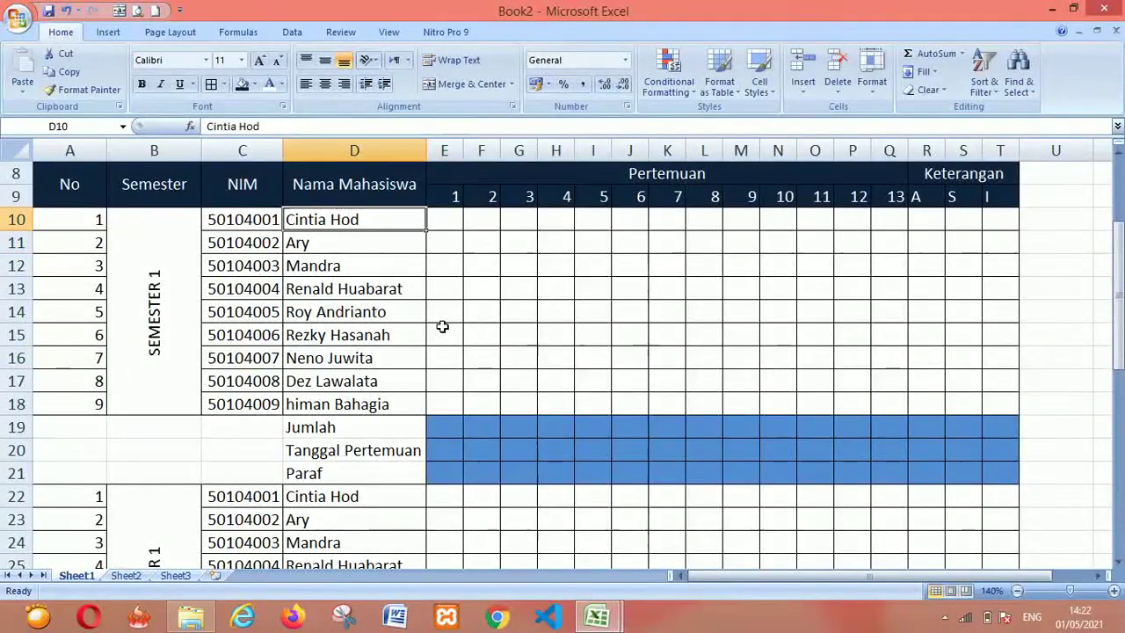
{"action": "key", "text": "Home"}
{"action": "key", "text": "Right"}
{"action": "key", "text": "Right"}
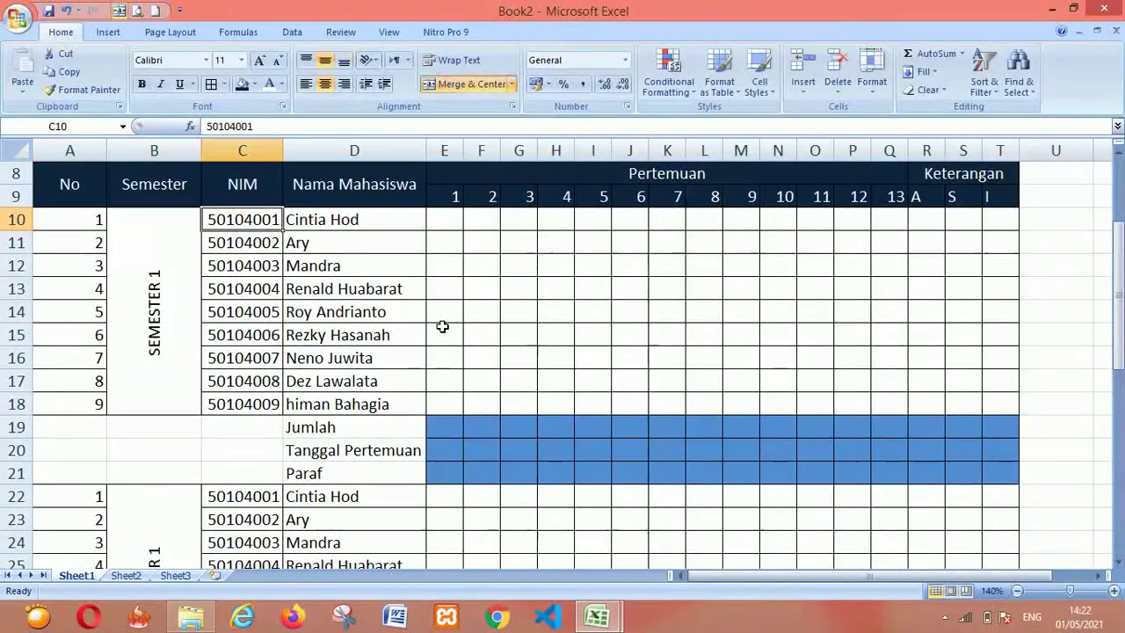
{"action": "mouse_move", "coordinate": [1120, 327]}
{"action": "left_mouse_down"}
{"action": "mouse_move", "coordinate": [1120, 459]}
{"action": "mouse_move", "coordinate": [1118, 319]}
{"action": "left_mouse_up"}
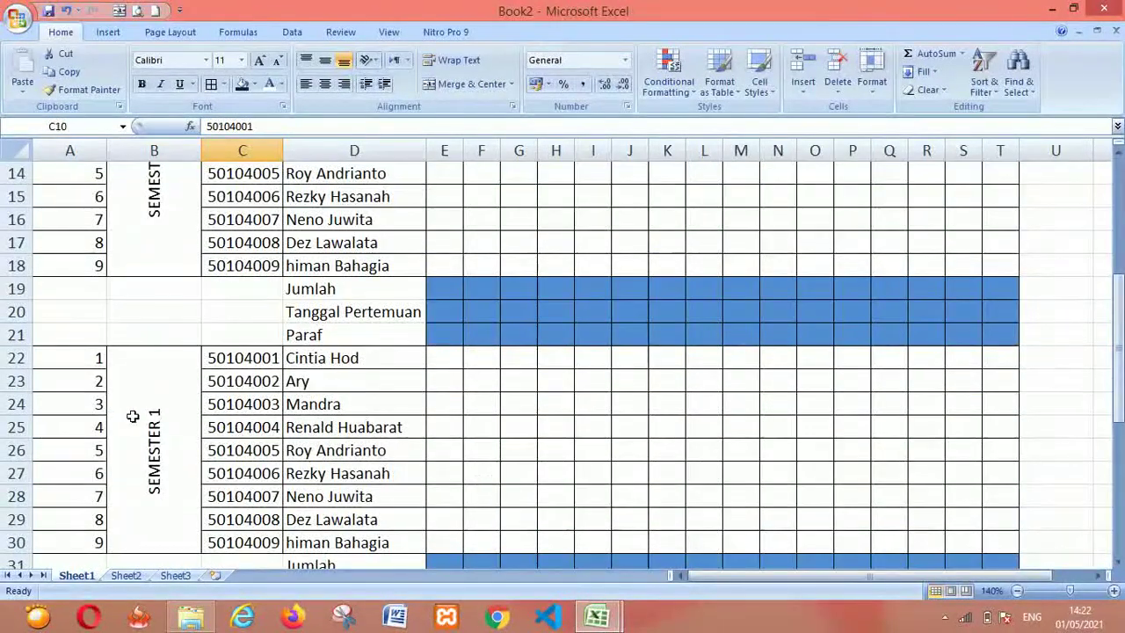
{"action": "left_click", "coordinate": [181, 453]}
Change the second block's label from SEMESTER 1 to SEMESTER 2
{"action": "left_click", "coordinate": [411, 424]}
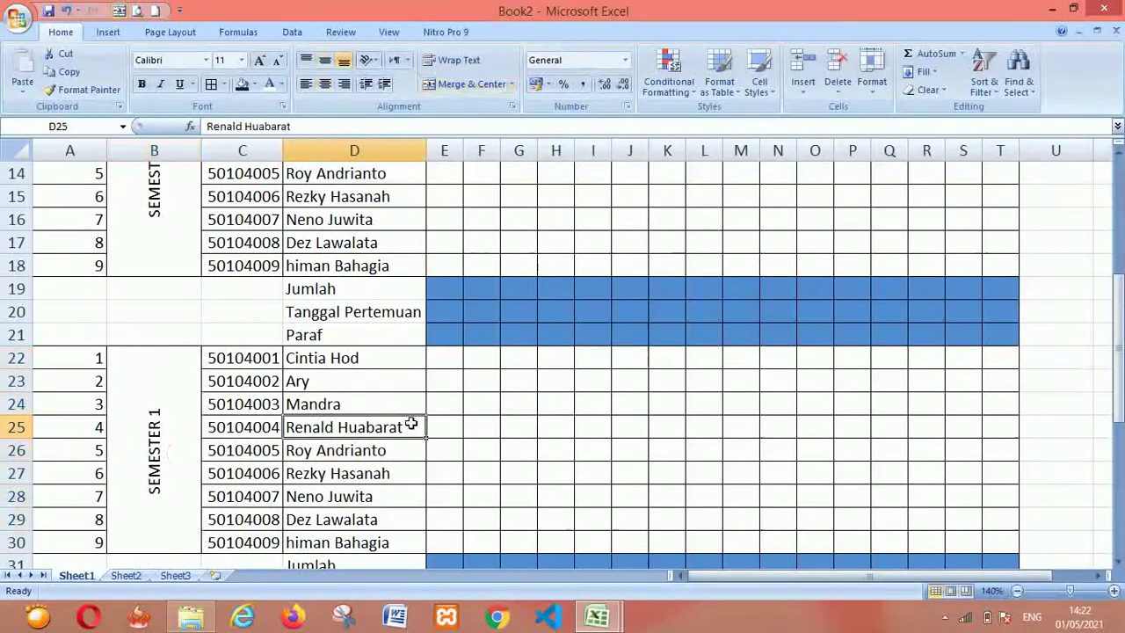
{"action": "left_click", "coordinate": [158, 409]}
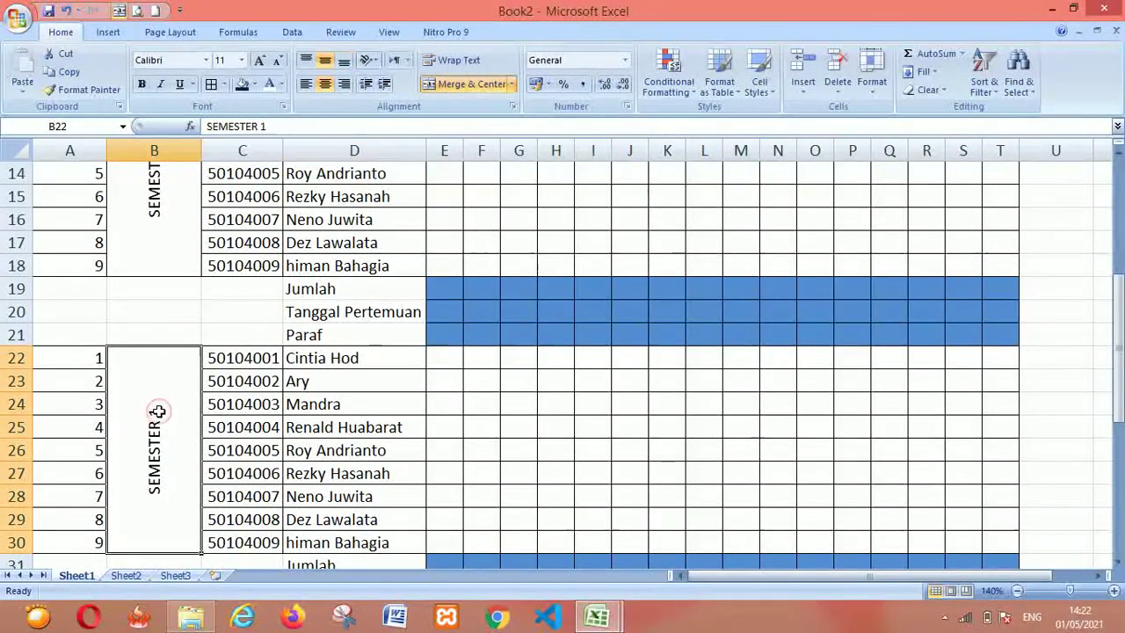
{"action": "double_click", "coordinate": [158, 411]}
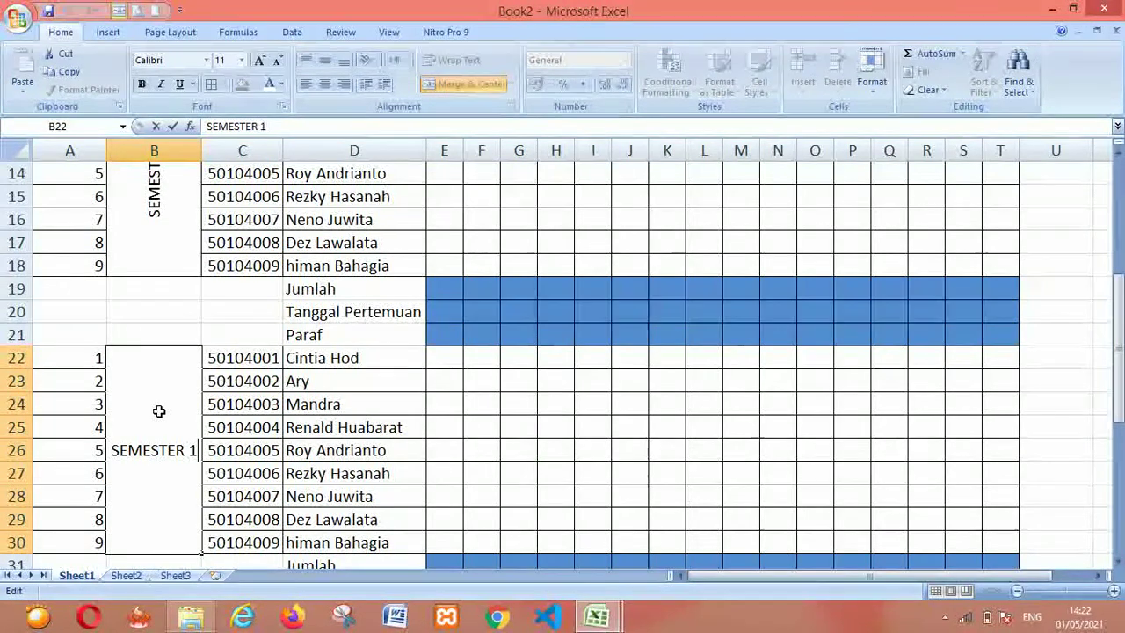
{"action": "key", "text": "BackSpace"}
{"action": "type", "text": "2"}
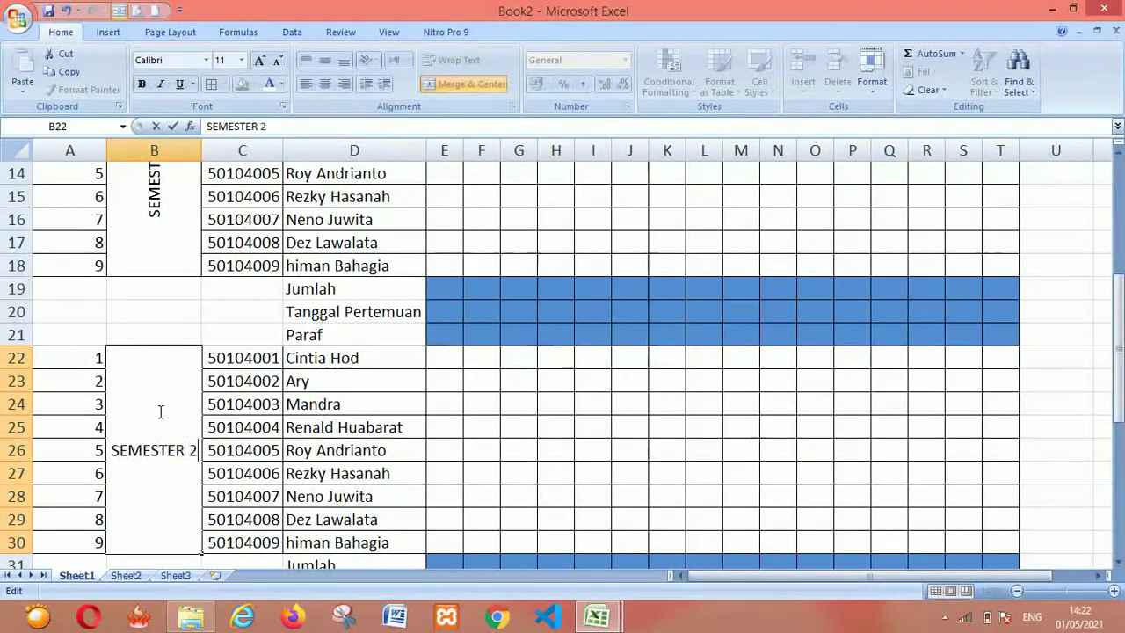
{"action": "key", "text": "Return"}
Change the third block's label from SEMESTER 1 to SEMESTER 3
{"action": "key", "text": "Down"}
{"action": "key", "text": "Down"}
{"action": "key", "text": "Down"}
{"action": "key", "text": "Down"}
{"action": "key", "text": "Up"}
{"action": "key", "text": "Up"}
{"action": "key", "text": "Down"}
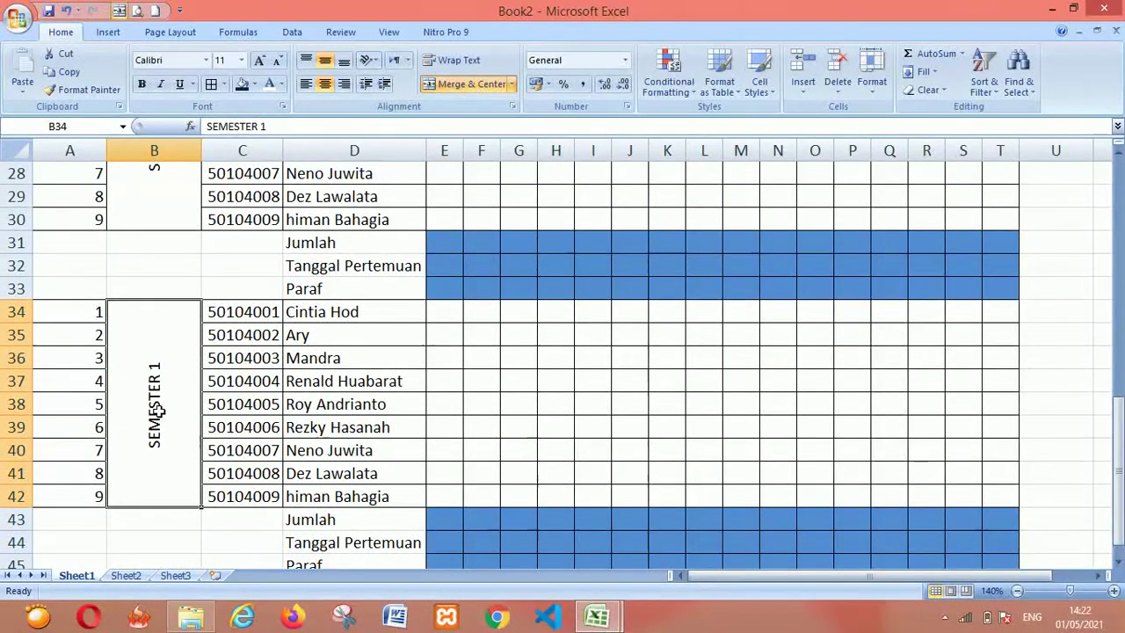
{"action": "double_click", "coordinate": [155, 408]}
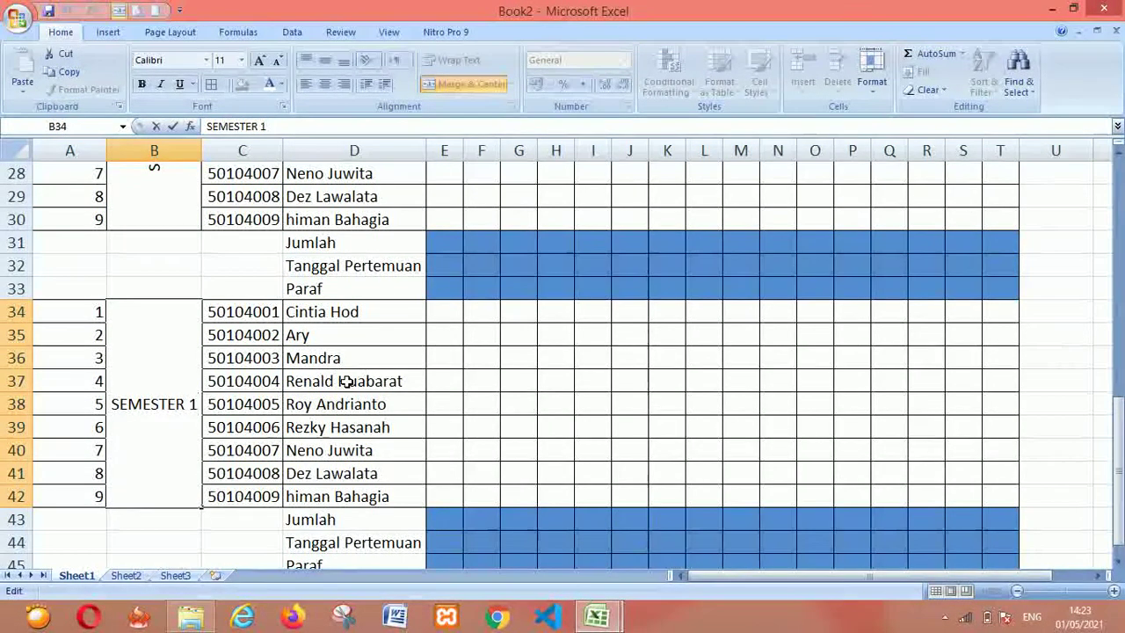
{"action": "key", "text": "BackSpace"}
{"action": "type", "text": "3"}
{"action": "key", "text": "Return"}
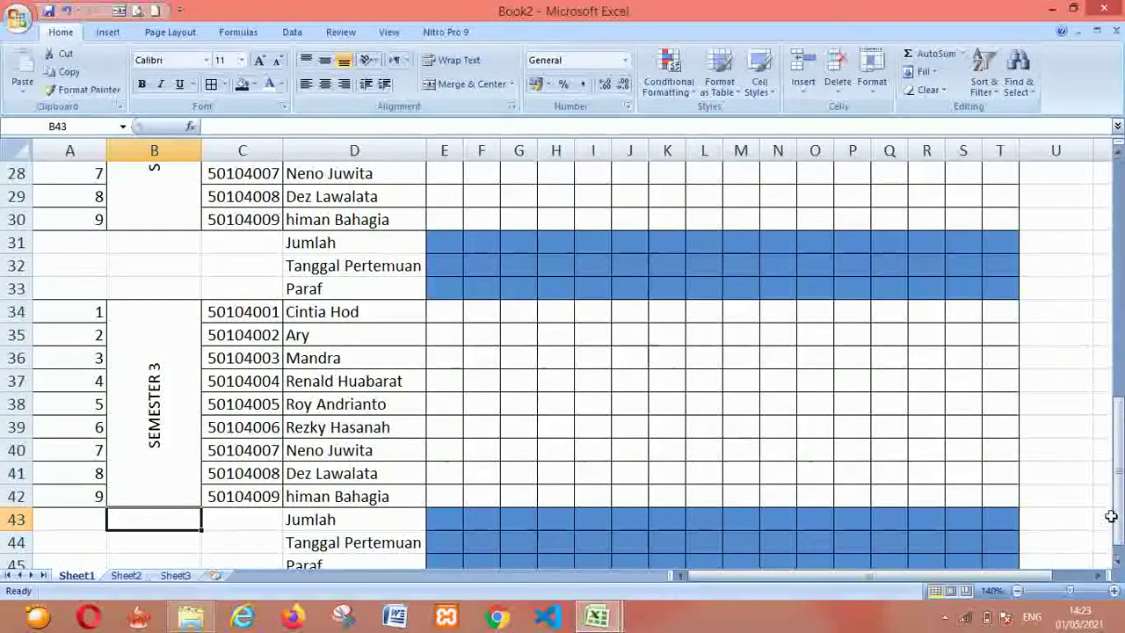
{"action": "scroll", "coordinate": [1108, 497], "scroll_direction": "up", "scroll_amount": 9}
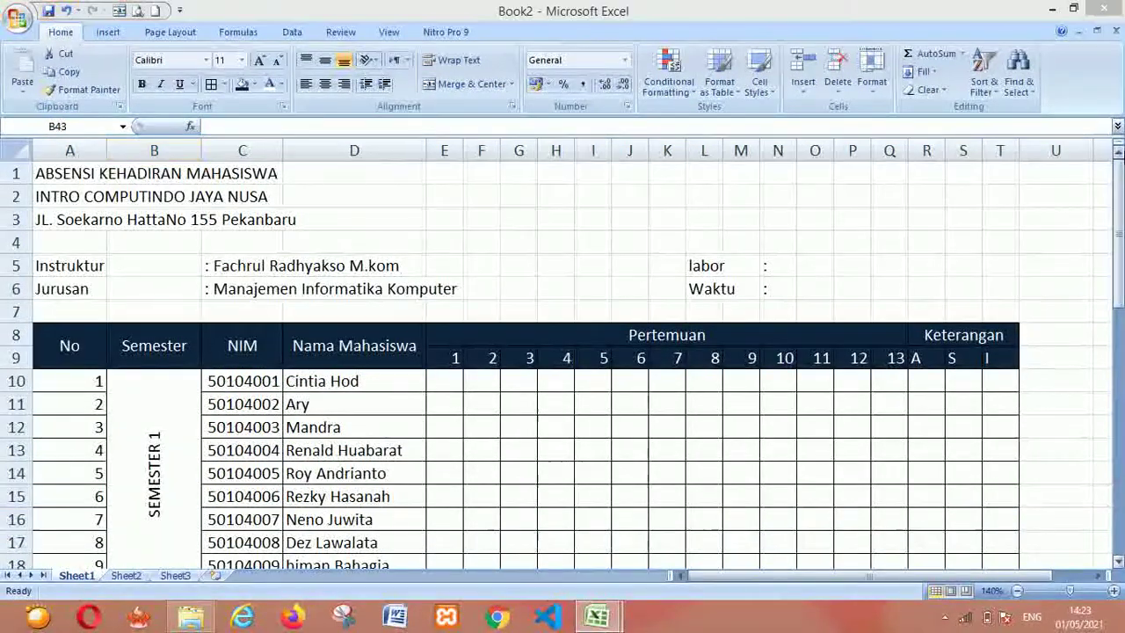
Check the title layout in the Book1 reference workbook
{"action": "key", "text": "alt+Tab"}
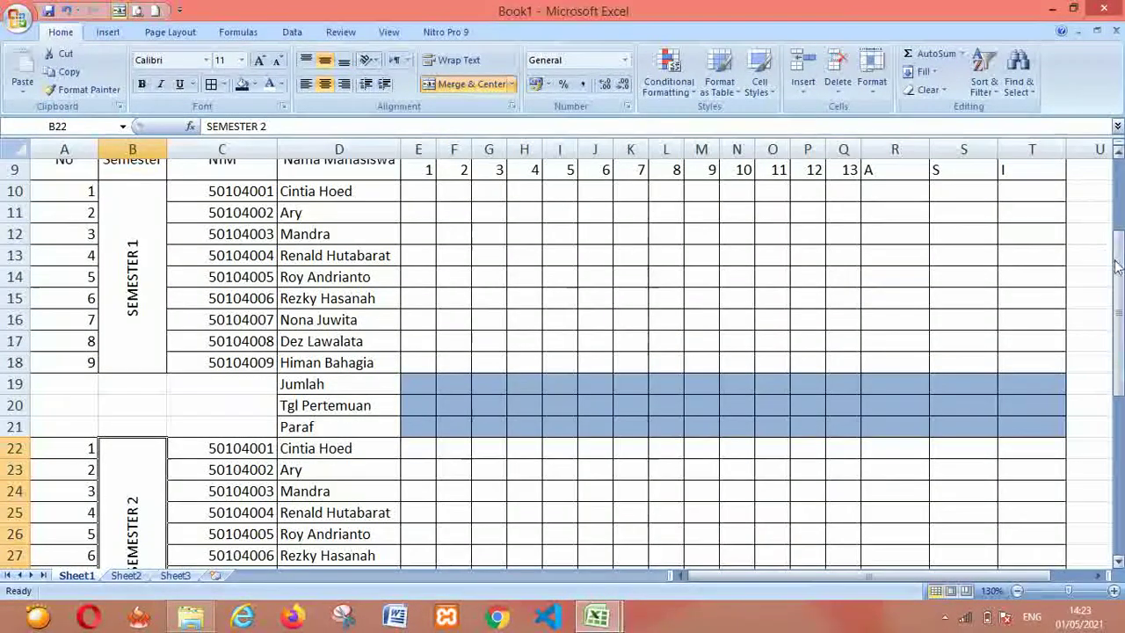
{"action": "left_click_drag", "start_coordinate": [1110, 249], "coordinate": [1109, 239]}
{"action": "key", "text": "alt+Tab"}
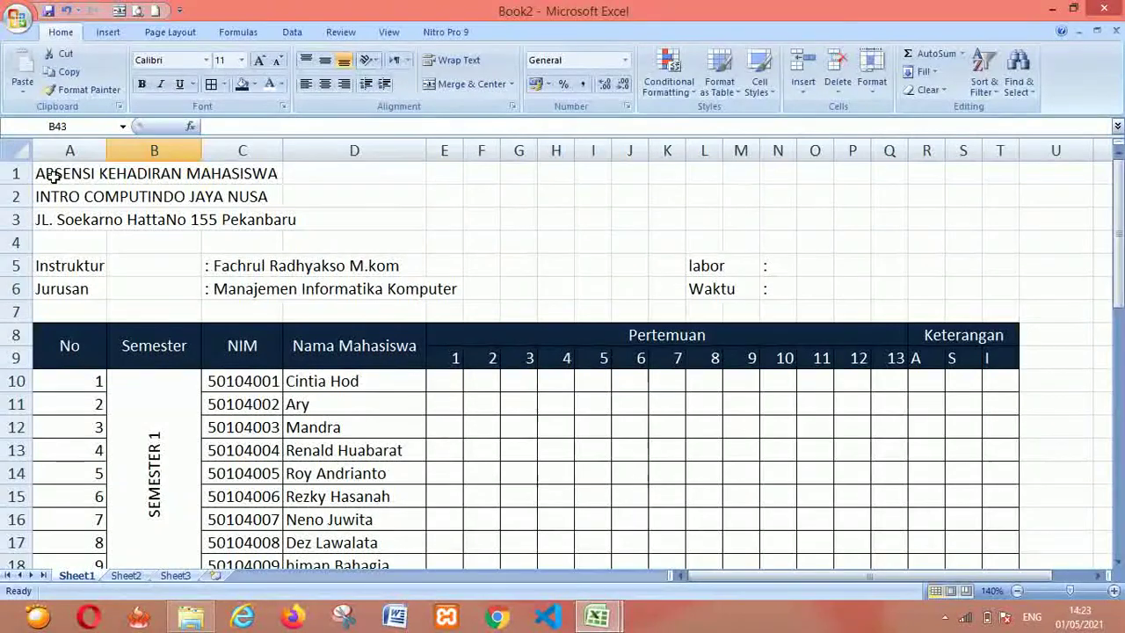
Select Book2's main title row from A1 across to column T
{"action": "left_click", "coordinate": [53, 308]}
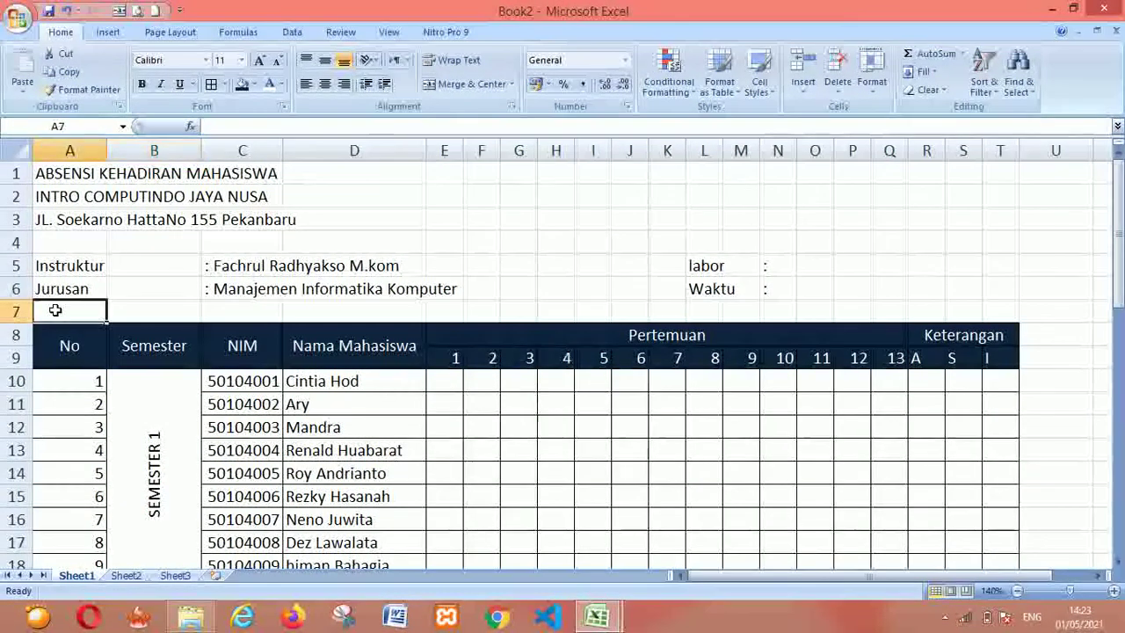
{"action": "key", "text": "Right"}
{"action": "key", "text": "Right"}
{"action": "key", "text": "Right"}
{"action": "key", "text": "Right"}
{"action": "key", "text": "Right"}
{"action": "key", "text": "Right"}
{"action": "key", "text": "Right"}
{"action": "key", "text": "Right"}
{"action": "key", "text": "Right"}
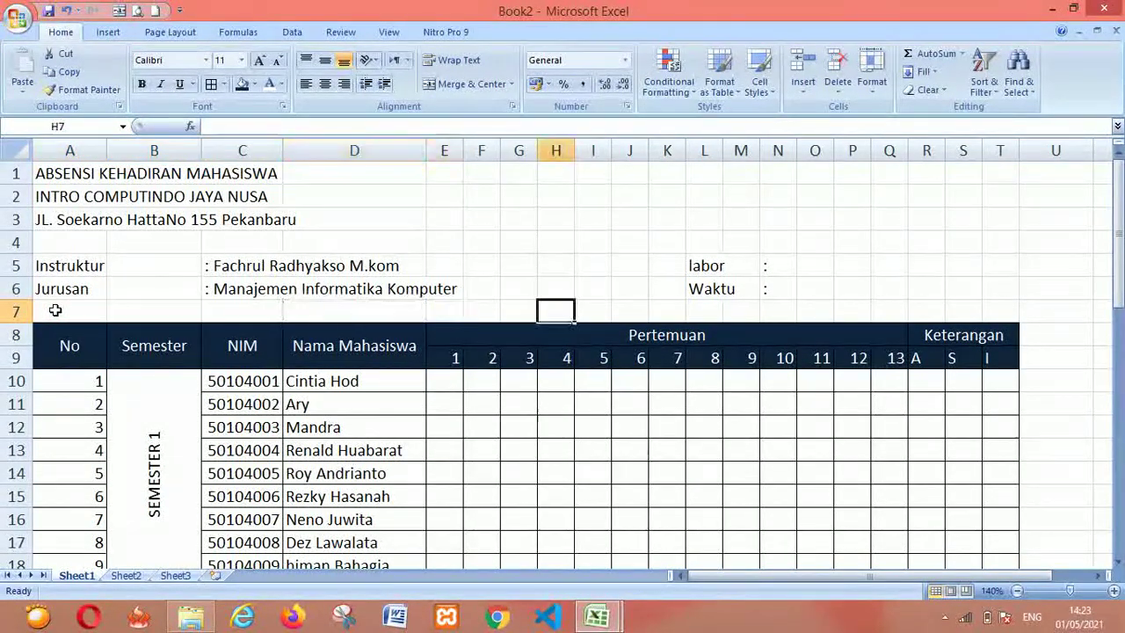
{"action": "key", "text": "Left"}
{"action": "key", "text": "Left"}
{"action": "key", "text": "Left"}
{"action": "key", "text": "Left"}
{"action": "key", "text": "Left"}
{"action": "key", "text": "Left"}
{"action": "key", "text": "Left"}
{"action": "key", "text": "Up"}
{"action": "key", "text": "Up"}
{"action": "key", "text": "Up"}
{"action": "key", "text": "Up"}
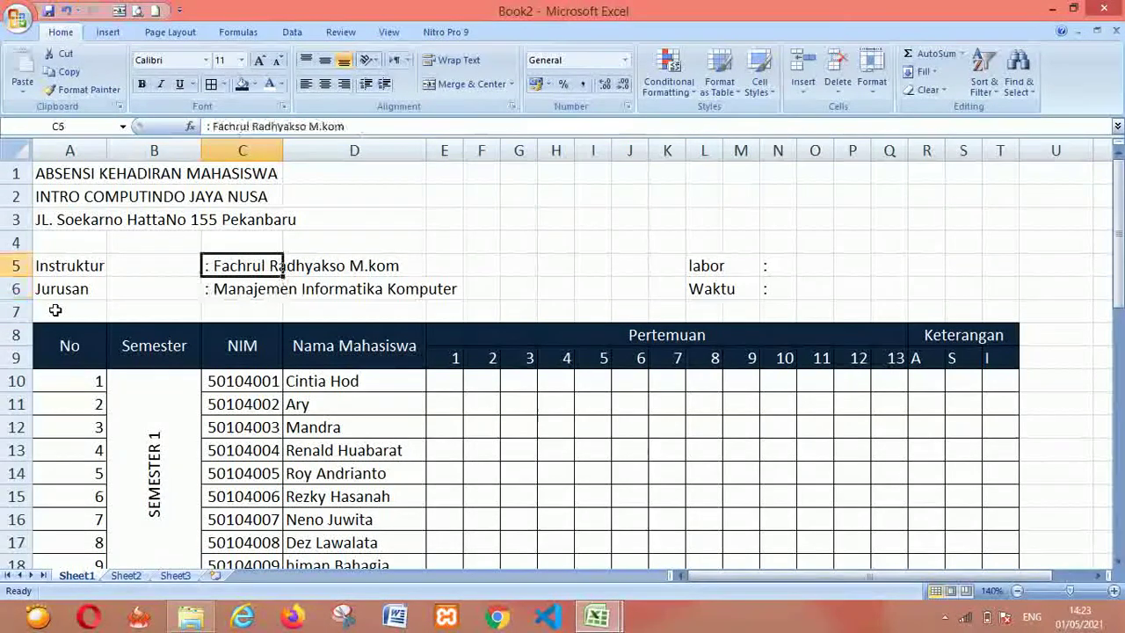
{"action": "key", "text": "Right"}
{"action": "key", "text": "Right"}
{"action": "key", "text": "Down"}
{"action": "key", "text": "Down"}
{"action": "key", "text": "Down"}
{"action": "key", "text": "Down"}
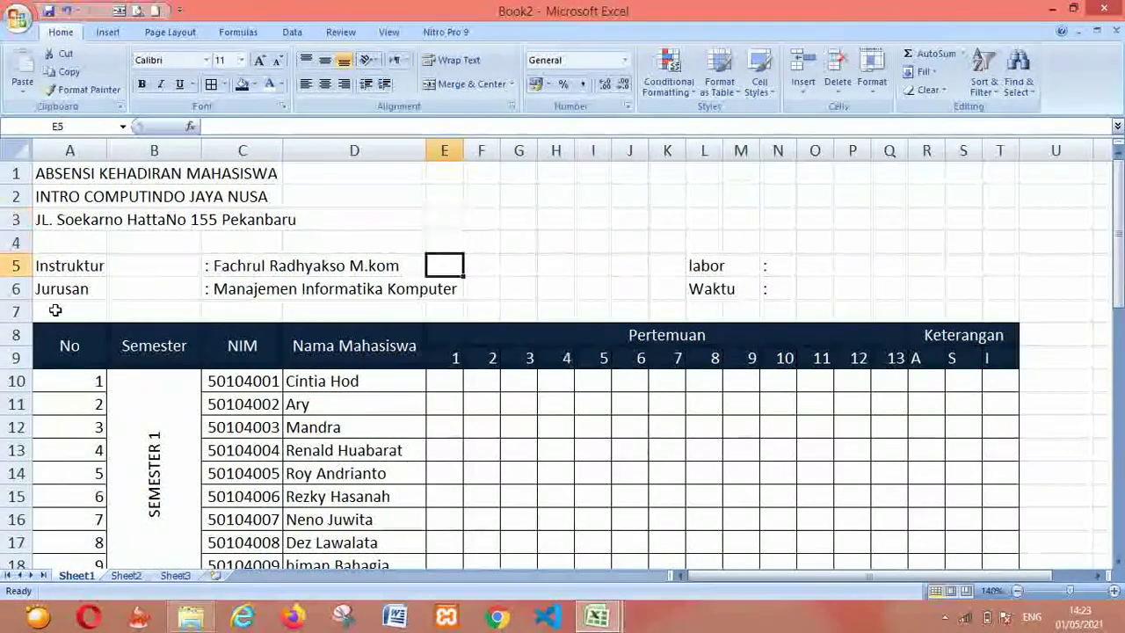
{"action": "key", "text": "Left"}
{"action": "key", "text": "Left"}
{"action": "key", "text": "Left"}
{"action": "key", "text": "Left"}
{"action": "key", "text": "Up"}
{"action": "key", "text": "Up"}
{"action": "key", "text": "Up"}
{"action": "key", "text": "Up"}
{"action": "key", "text": "Up"}
{"action": "key", "text": "Up"}
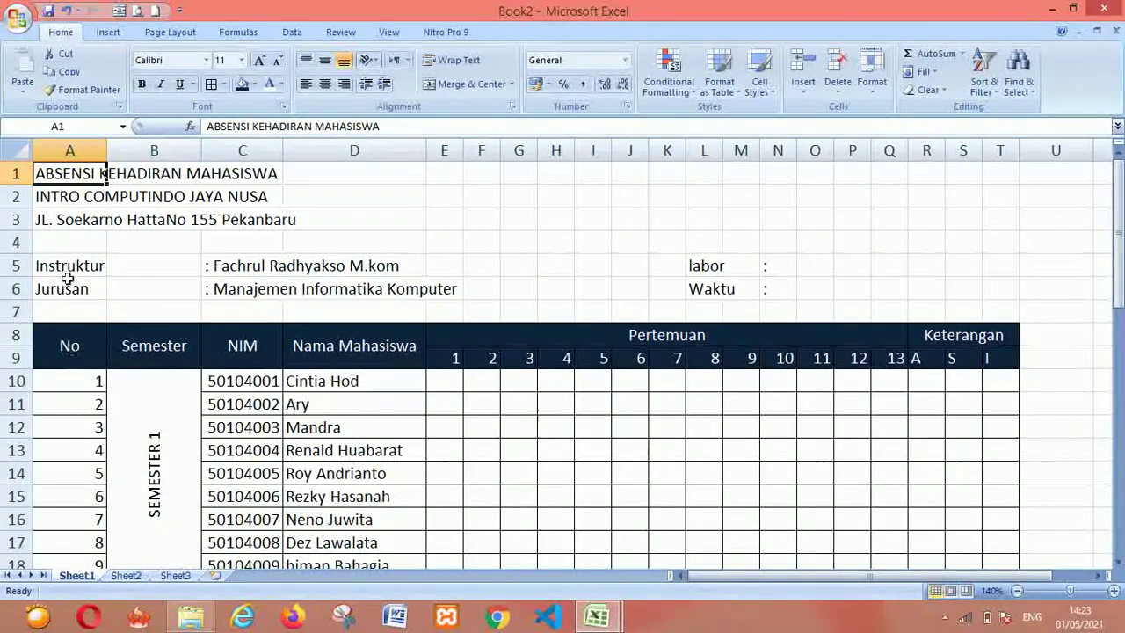
{"action": "left_click", "coordinate": [69, 310]}
{"action": "key", "text": "shift+Right"}
{"action": "key", "text": "shift+Right"}
{"action": "key", "text": "shift+Right"}
{"action": "key", "text": "shift+Right"}
{"action": "key", "text": "shift+Right"}
{"action": "key", "text": "shift+Right"}
{"action": "key", "text": "shift+Right"}
{"action": "key", "text": "shift+Right"}
{"action": "key", "text": "shift+Right"}
{"action": "key", "text": "shift+Right"}
{"action": "key", "text": "shift+Right"}
{"action": "key", "text": "shift+Right"}
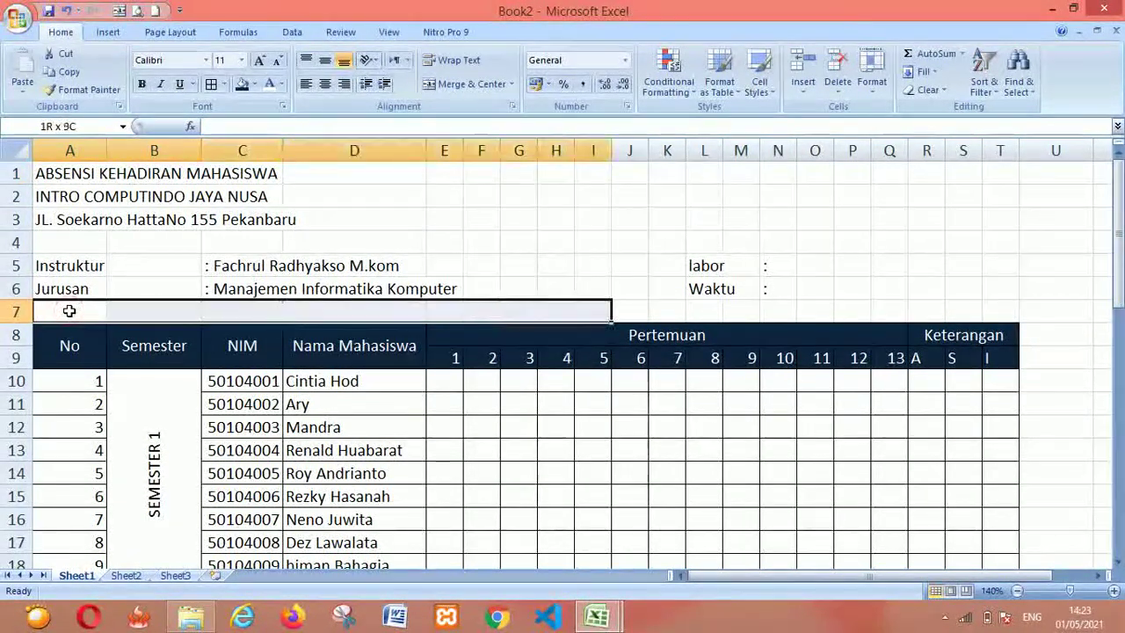
{"action": "key", "text": "shift+Right"}
{"action": "key", "text": "shift+Right"}
{"action": "key", "text": "shift+Right"}
{"action": "key", "text": "shift+Right"}
{"action": "key", "text": "shift+Right"}
{"action": "key", "text": "shift+Right"}
{"action": "key", "text": "shift+Right"}
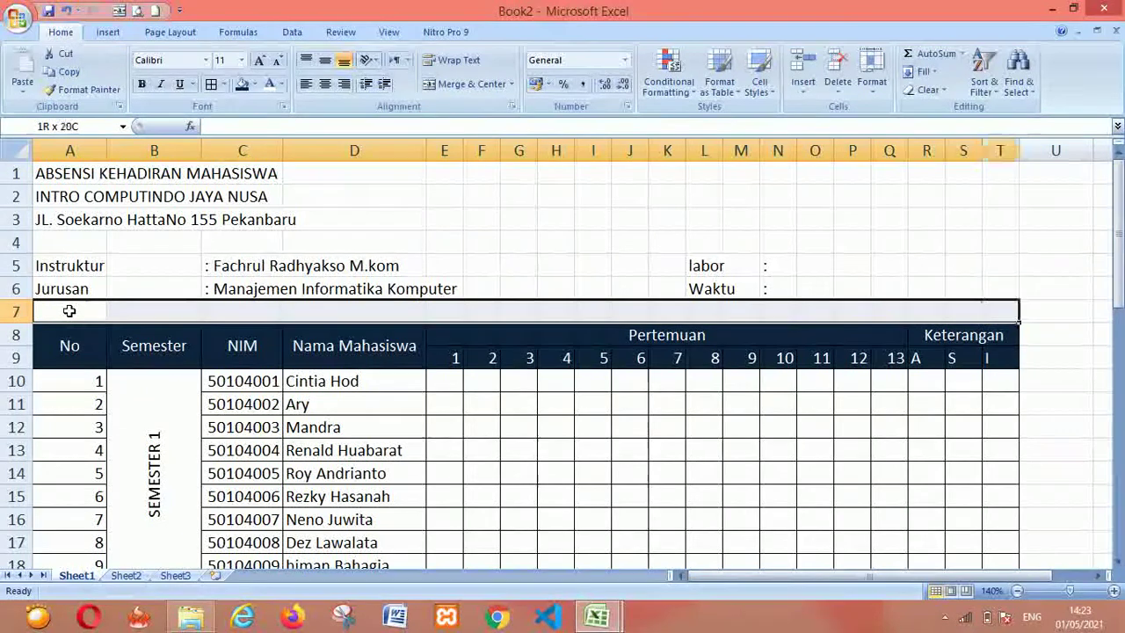
{"action": "left_click_drag", "start_coordinate": [51, 176], "coordinate": [54, 180]}
{"action": "key", "text": "shift+Right"}
{"action": "key", "text": "shift+Right"}
{"action": "key", "text": "shift+Right"}
{"action": "key", "text": "shift+Right"}
{"action": "key", "text": "shift+Right"}
{"action": "key", "text": "shift+Right"}
{"action": "key", "text": "shift+Right"}
{"action": "key", "text": "shift+Right"}
{"action": "key", "text": "shift+Right"}
{"action": "key", "text": "shift+Right"}
{"action": "key", "text": "shift+Right"}
{"action": "key", "text": "shift+Right"}
{"action": "key", "text": "shift+Right"}
{"action": "key", "text": "shift+Right"}
{"action": "key", "text": "shift+Right"}
{"action": "key", "text": "shift+Right"}
{"action": "key", "text": "shift+Right"}
{"action": "key", "text": "shift+Right"}
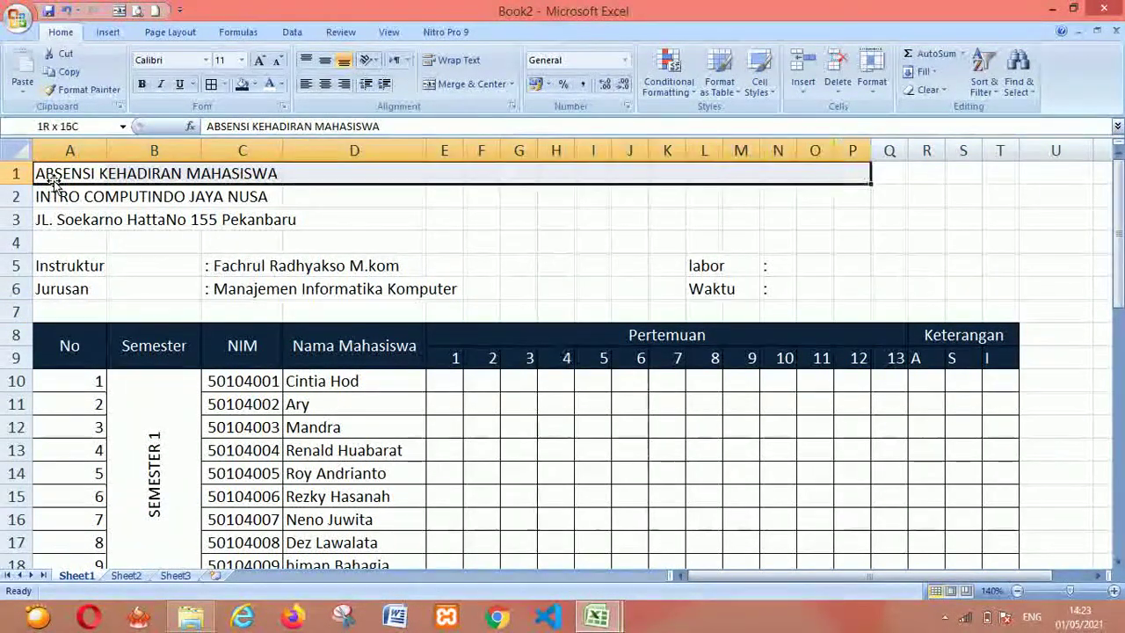
Merge and centre the main title and the second title line across A–T
{"action": "left_click", "coordinate": [465, 85]}
{"action": "left_click", "coordinate": [480, 288]}
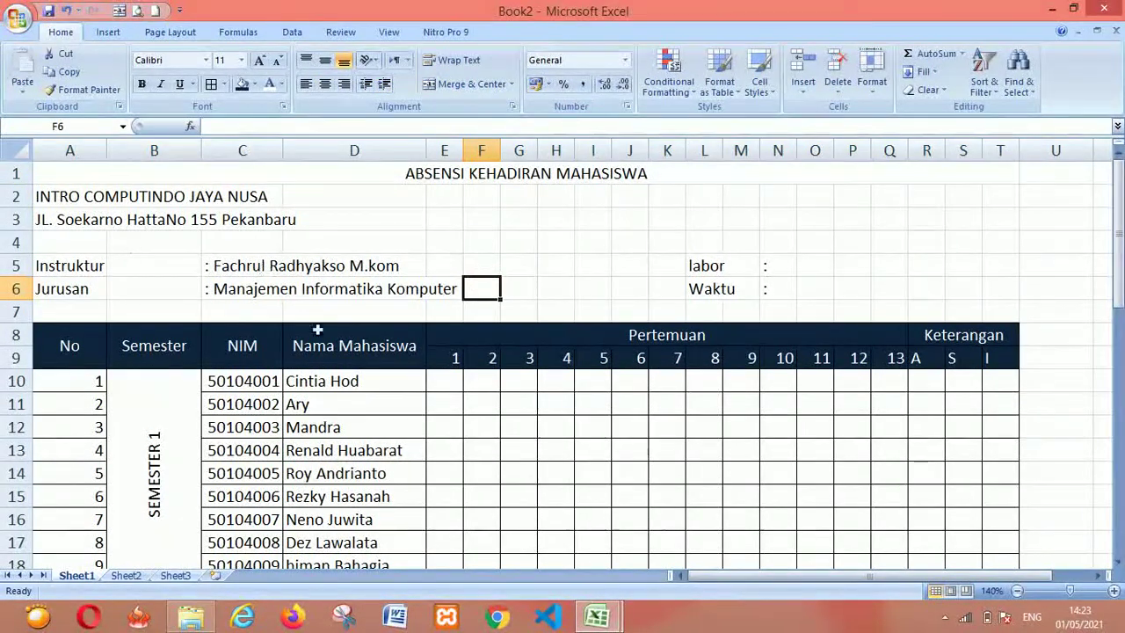
{"action": "left_click", "coordinate": [58, 203]}
{"action": "key", "text": "shift+Right"}
{"action": "key", "text": "shift+Right"}
{"action": "key", "text": "shift+Right"}
{"action": "key", "text": "shift+Right"}
{"action": "key", "text": "shift+Right"}
{"action": "key", "text": "shift+Right"}
{"action": "key", "text": "shift+Right"}
{"action": "key", "text": "shift+Right"}
{"action": "key", "text": "shift+Right"}
{"action": "key", "text": "shift+Right"}
{"action": "key", "text": "shift+Right"}
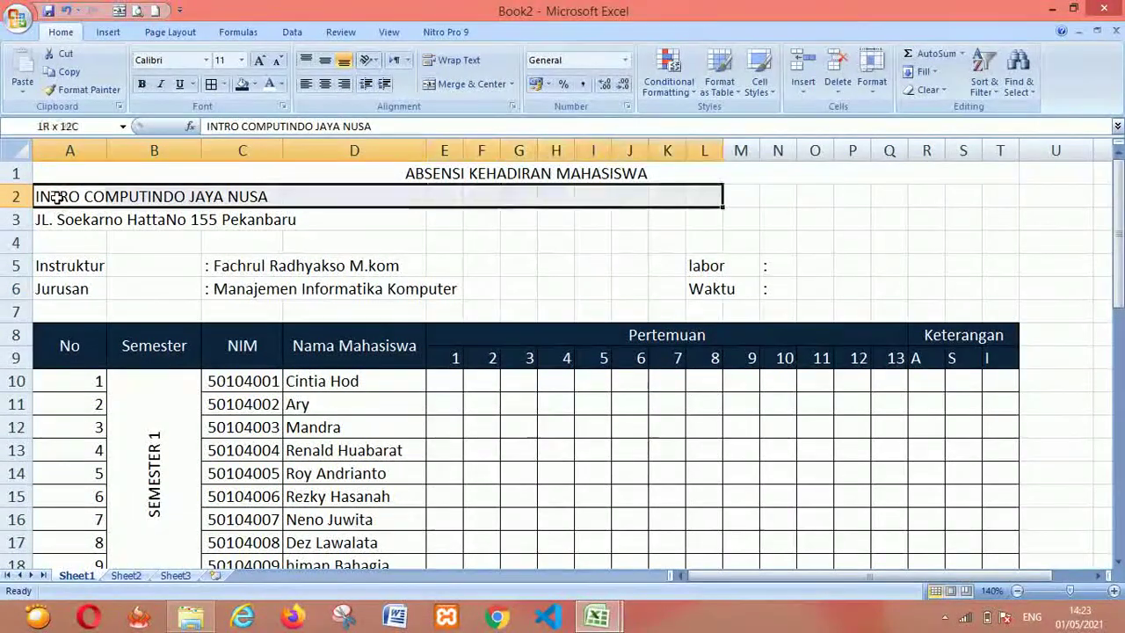
{"action": "key", "text": "shift+Right"}
{"action": "key", "text": "shift+Right"}
{"action": "key", "text": "shift+Right"}
{"action": "key", "text": "shift+Right"}
{"action": "key", "text": "shift+Right"}
{"action": "key", "text": "shift+Right"}
{"action": "key", "text": "shift+Right"}
{"action": "key", "text": "shift+Right"}
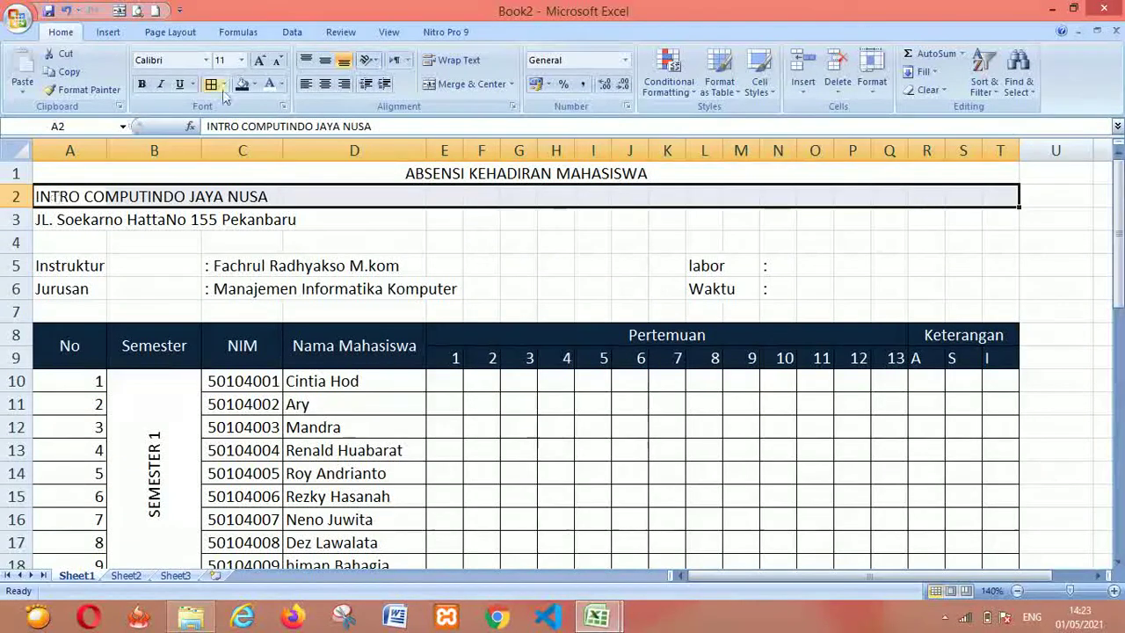
{"action": "left_click", "coordinate": [459, 85]}
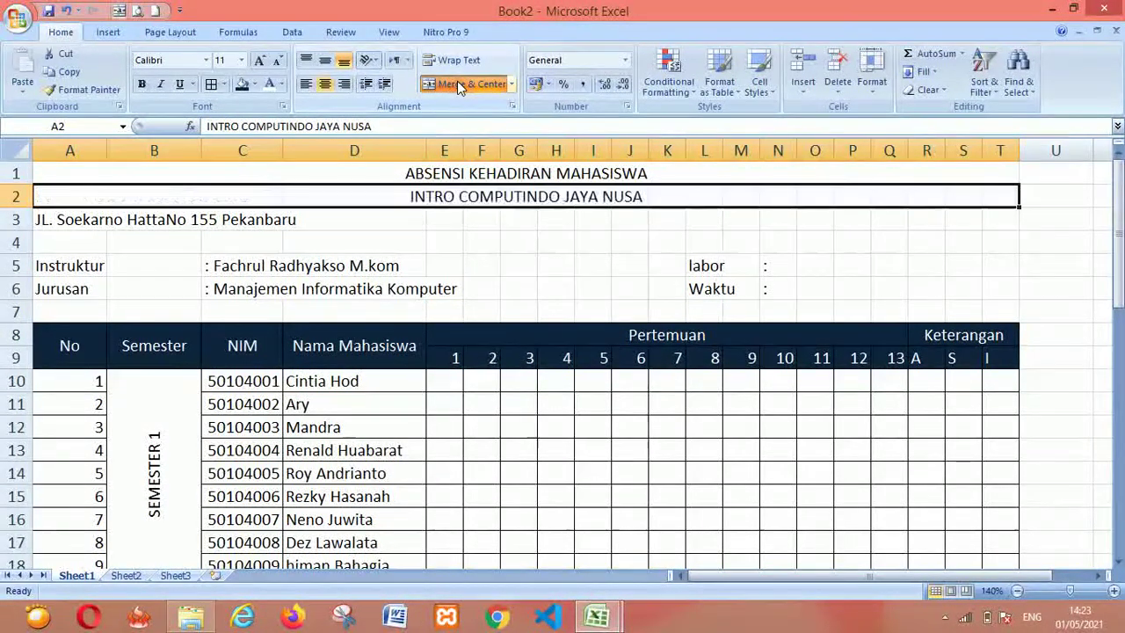
Merge and centre the address line in row 3 across A–T
{"action": "left_click", "coordinate": [66, 224]}
{"action": "key", "text": "shift+Right"}
{"action": "key", "text": "shift+Right"}
{"action": "key", "text": "shift+Right"}
{"action": "key", "text": "shift+Right"}
{"action": "key", "text": "shift+Right"}
{"action": "key", "text": "shift+Right"}
{"action": "key", "text": "shift+Right"}
{"action": "key", "text": "shift+Right"}
{"action": "key", "text": "shift+Right"}
{"action": "key", "text": "shift+Right"}
{"action": "key", "text": "shift+Right"}
{"action": "key", "text": "shift+Right"}
{"action": "key", "text": "shift+Right"}
{"action": "key", "text": "shift+Right"}
{"action": "key", "text": "shift+Right"}
{"action": "key", "text": "shift+Right"}
{"action": "key", "text": "shift+Right"}
{"action": "key", "text": "shift+Right"}
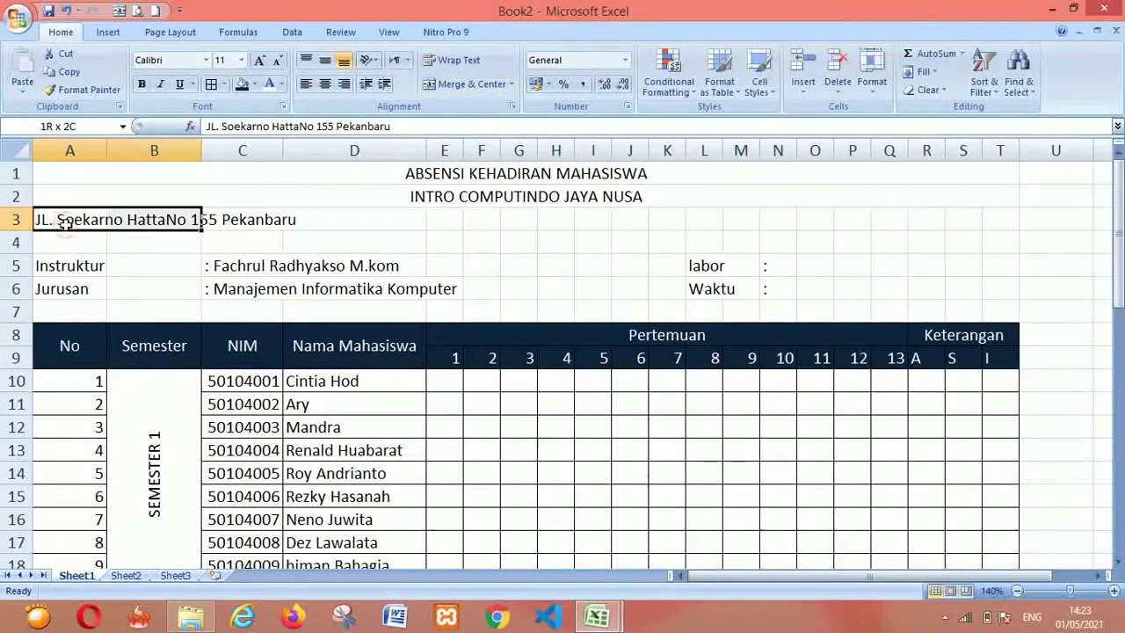
{"action": "key", "text": "shift+Right"}
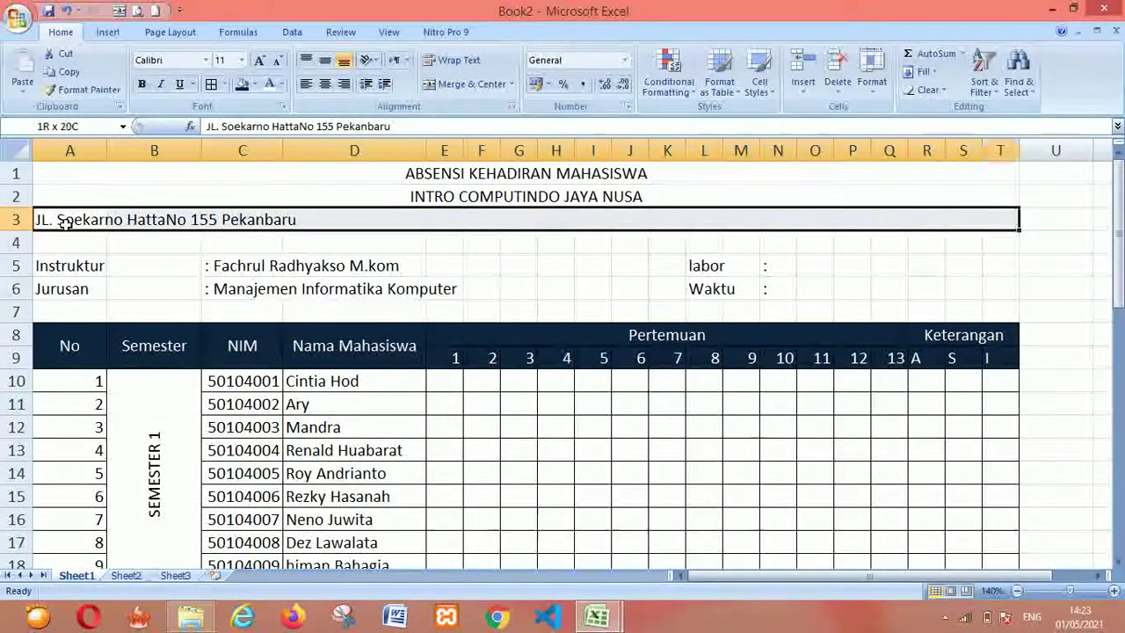
{"action": "left_click", "coordinate": [472, 88]}
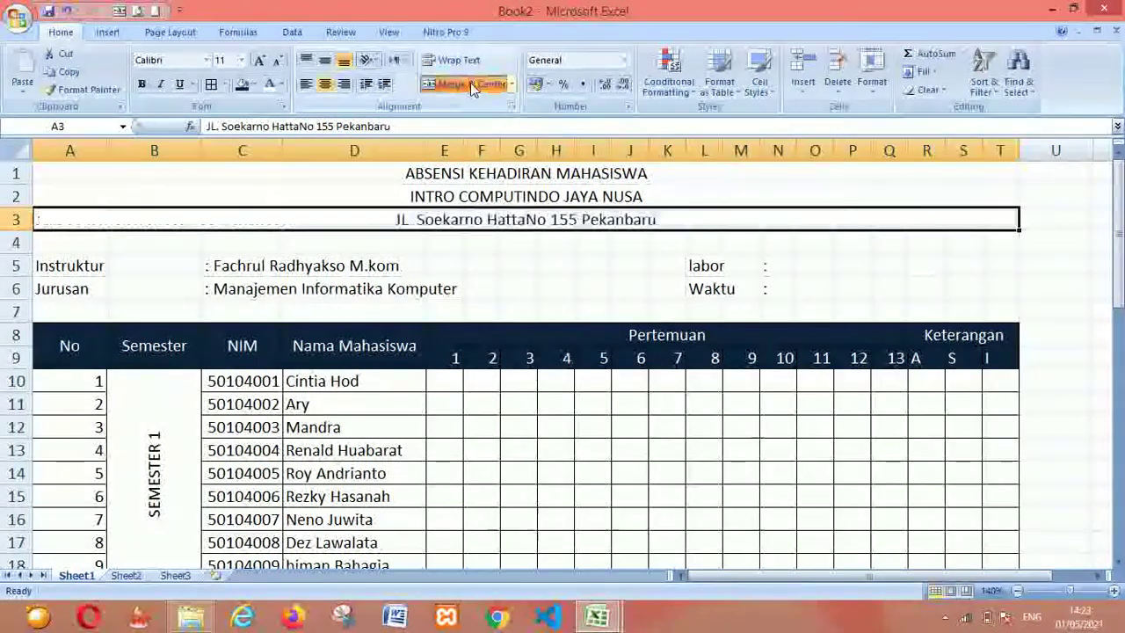
{"action": "left_click", "coordinate": [538, 309]}
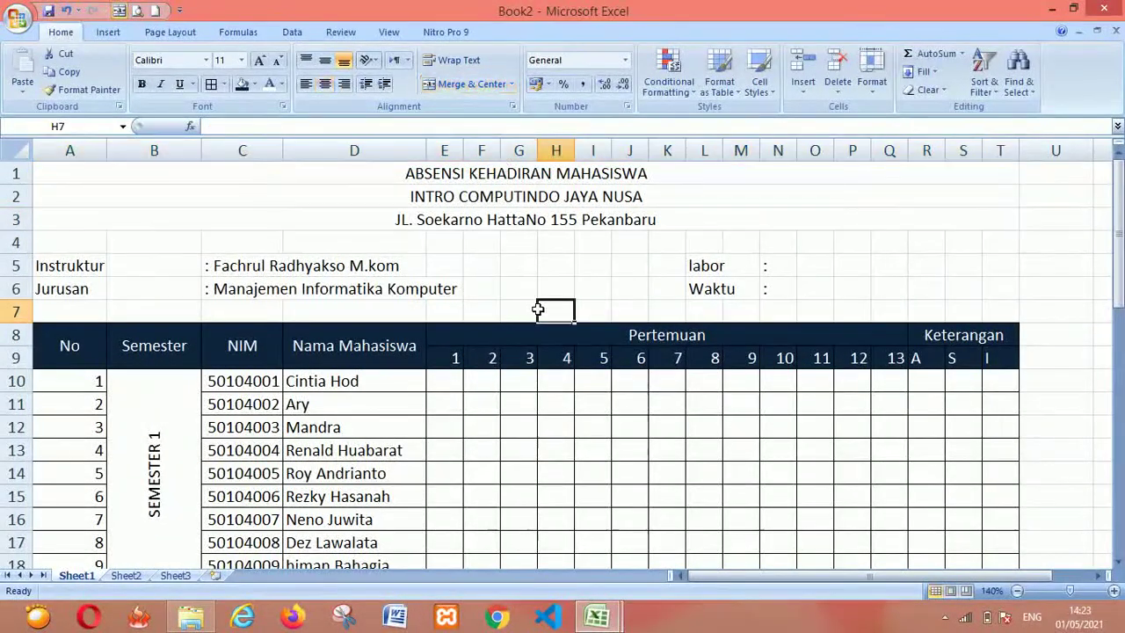
Make all three merged title rows bold
{"action": "left_click", "coordinate": [494, 176]}
{"action": "key", "text": "shift+Down"}
{"action": "key", "text": "shift+Down"}
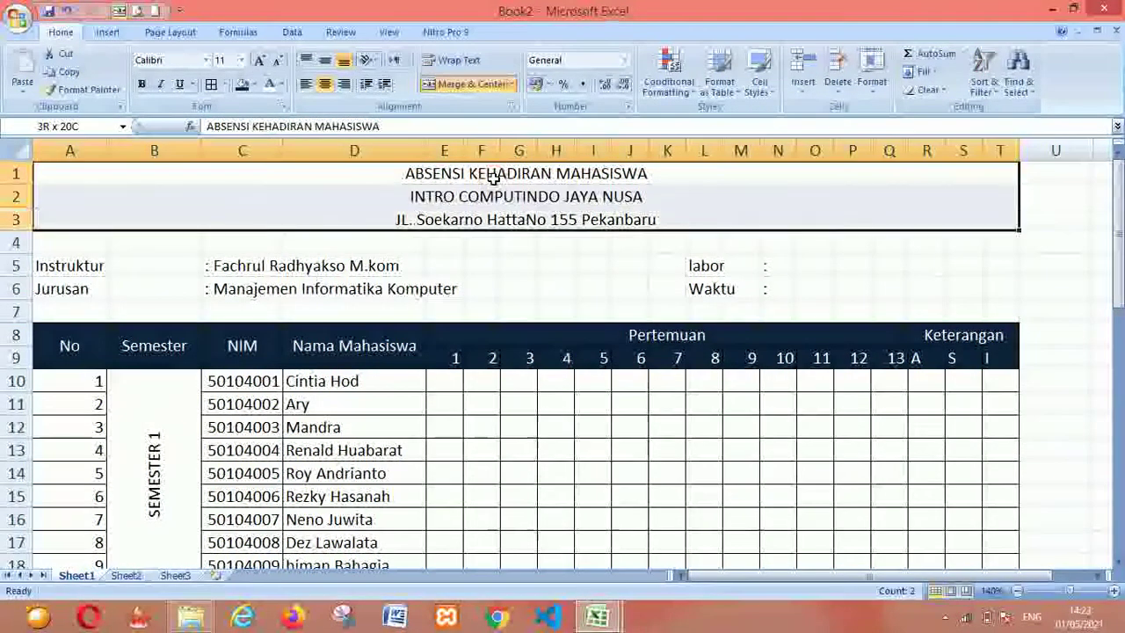
{"action": "key", "text": "ctrl+b"}
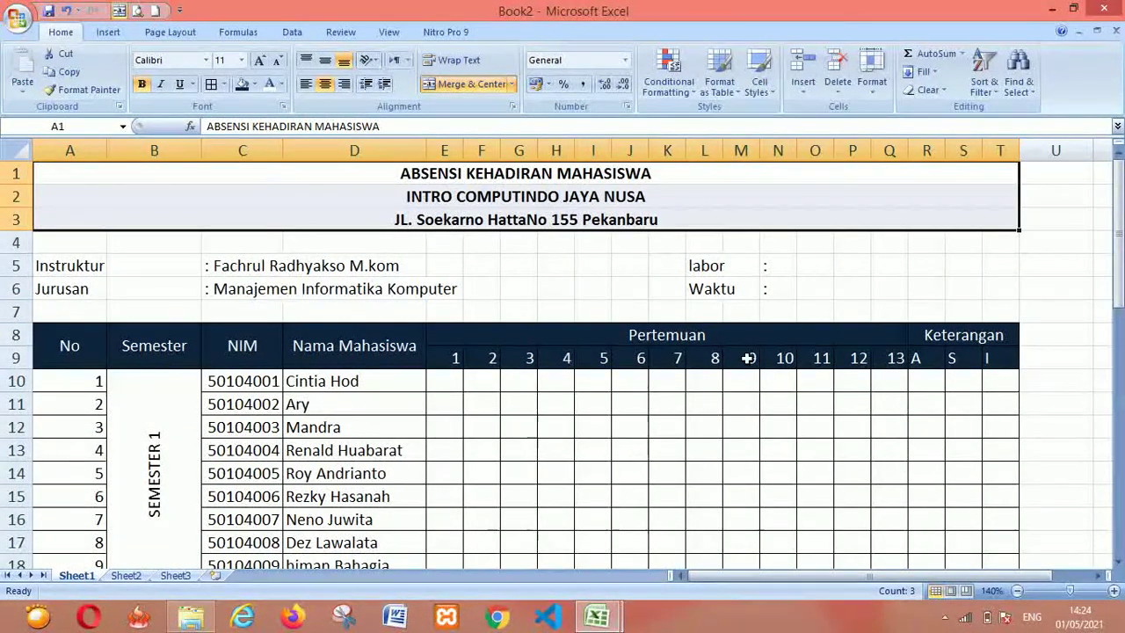
{"action": "key", "text": "alt+Tab"}
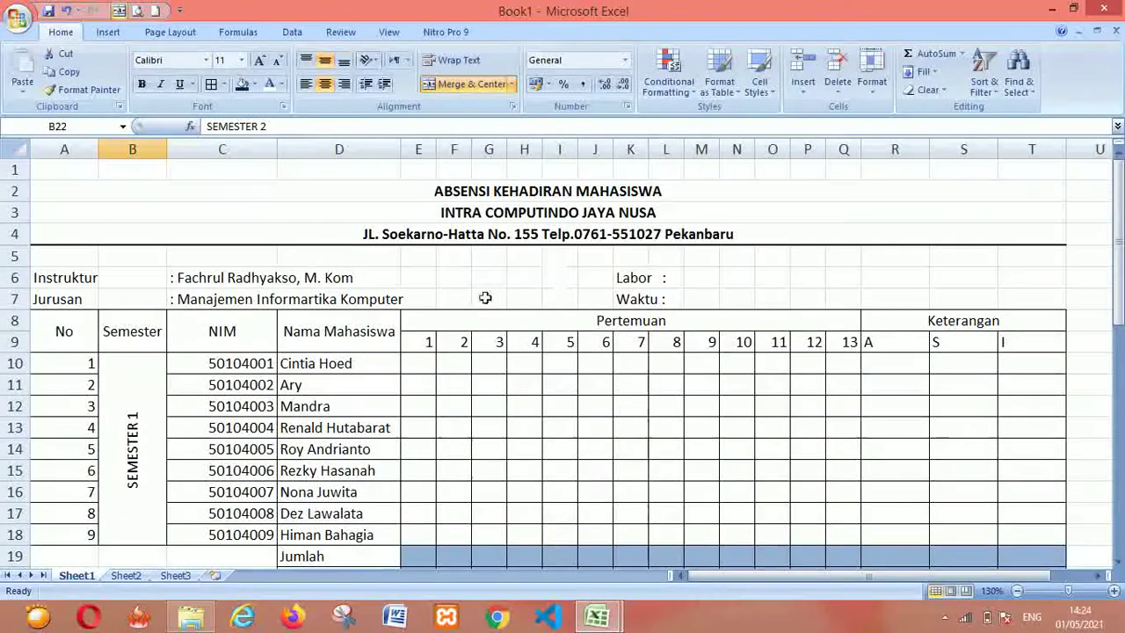
{"action": "left_click_drag", "start_coordinate": [1117, 293], "coordinate": [1117, 339]}
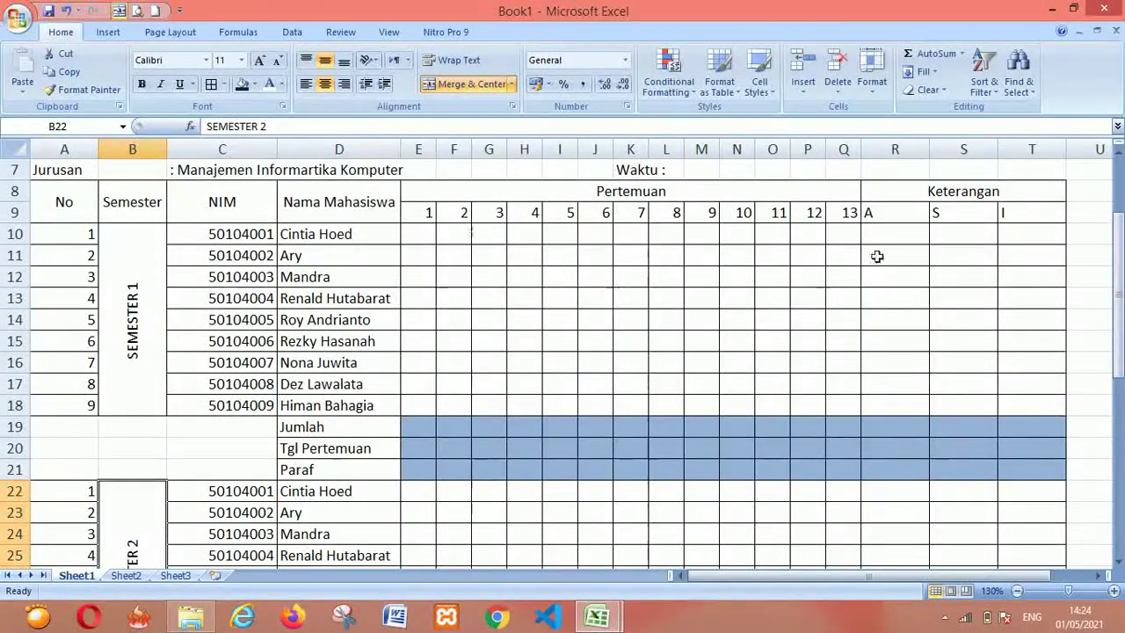
{"action": "left_click_drag", "start_coordinate": [1117, 268], "coordinate": [1118, 262]}
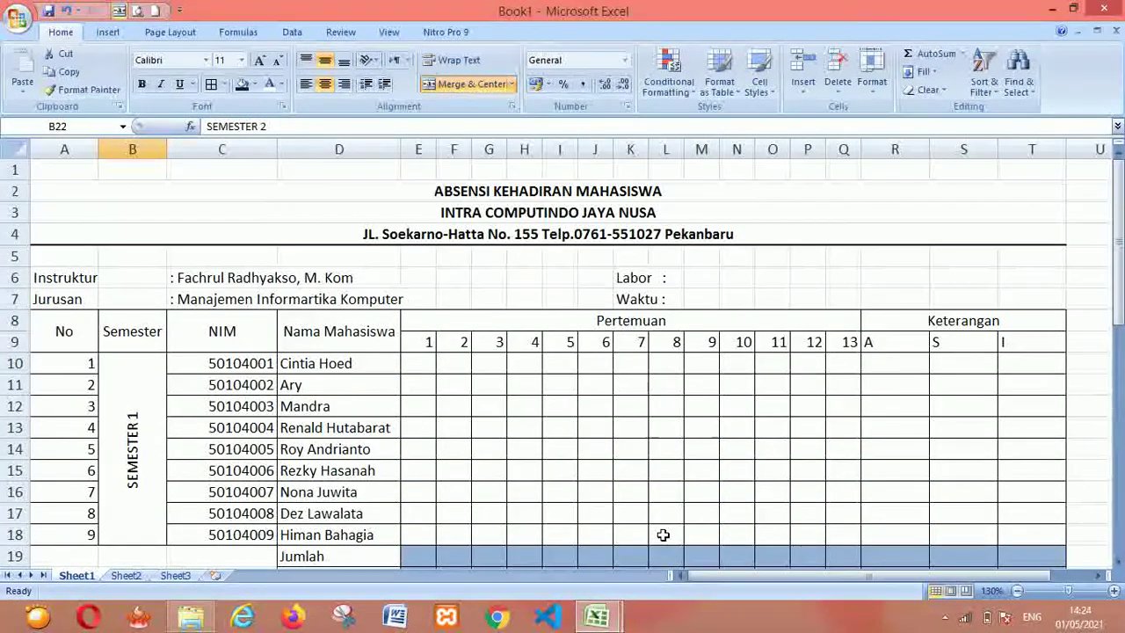
{"action": "key", "text": "alt+Tab"}
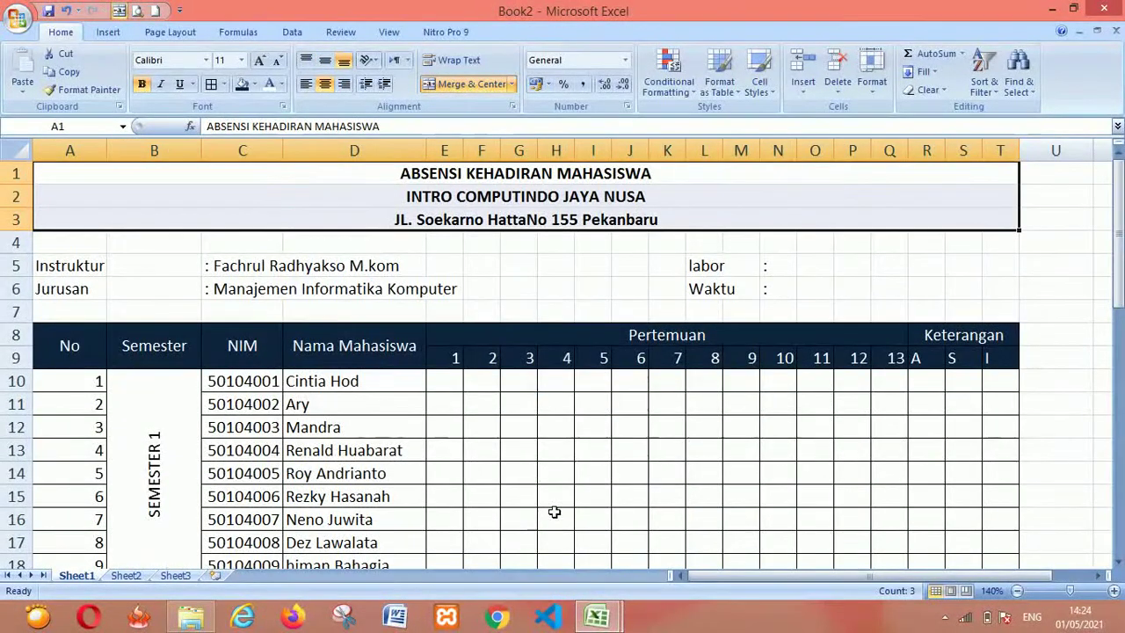